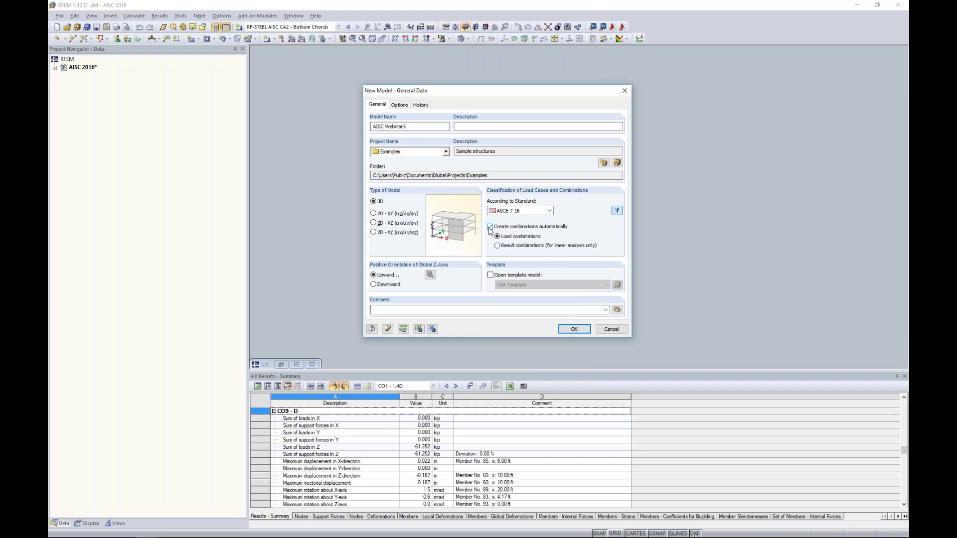
- Create the 3D model AISC Webinar5 with automatic ASCE 7-16 load combinations
left_click(572, 330)
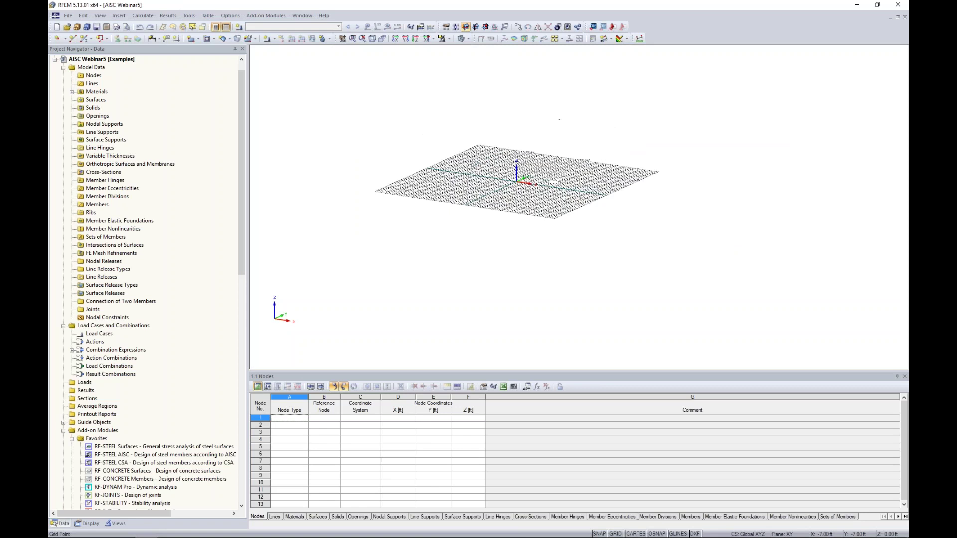
scroll(509, 208, "up", 5)
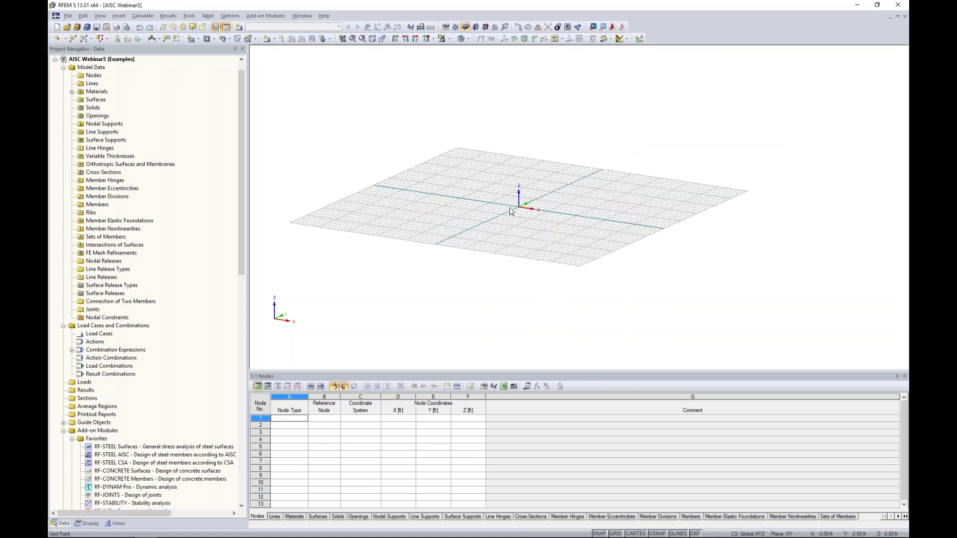
scroll(509, 208, "up", 2)
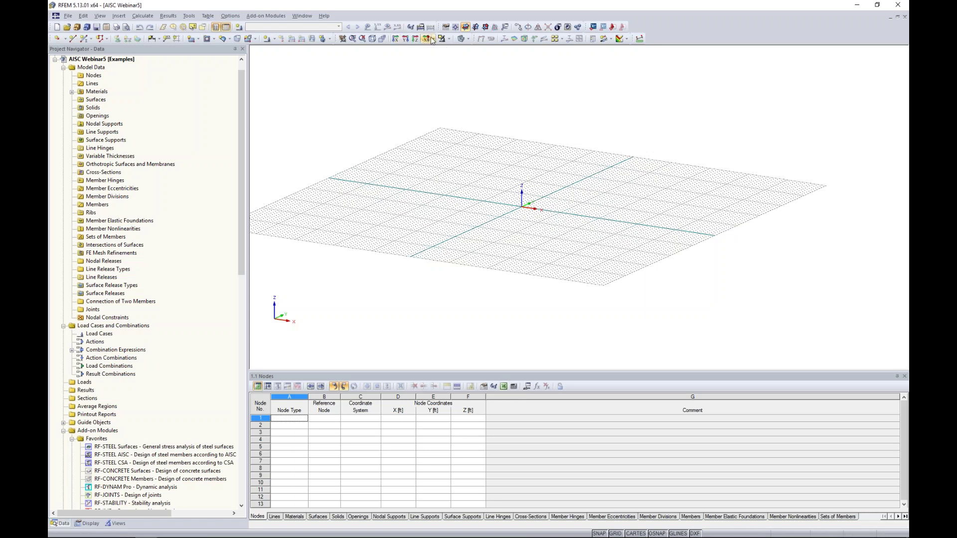
scroll(235, 100, "up", 1)
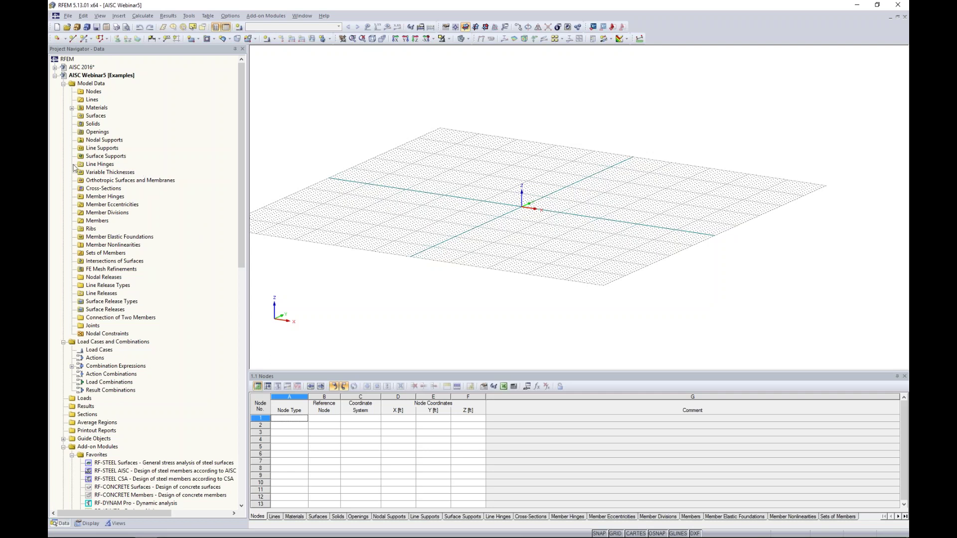
- Examine the new model's data categories, add-on modules and display settings in the project navigator
scroll(127, 198, "down", 14)
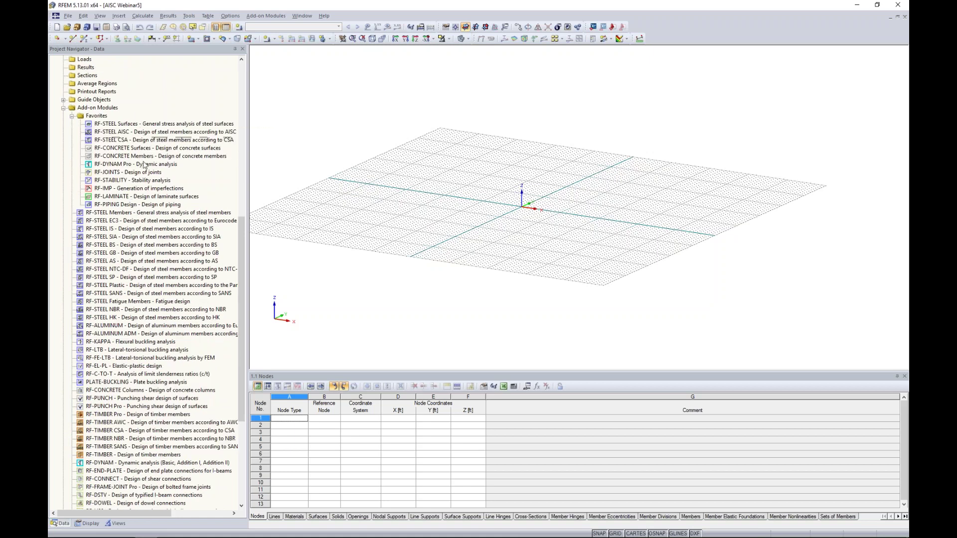
scroll(143, 201, "down", 1)
scroll(143, 201, "up", 12)
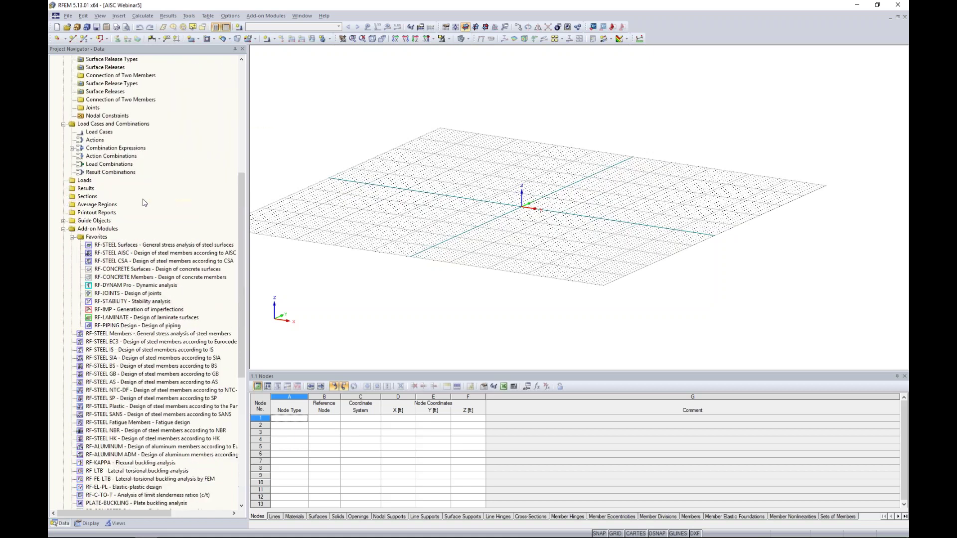
mouse_move(83, 525)
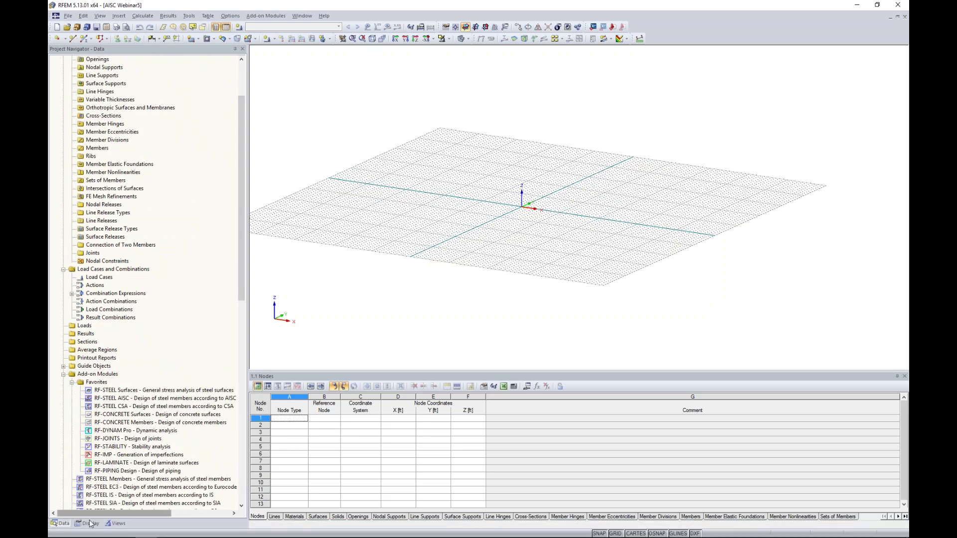
left_click(89, 523)
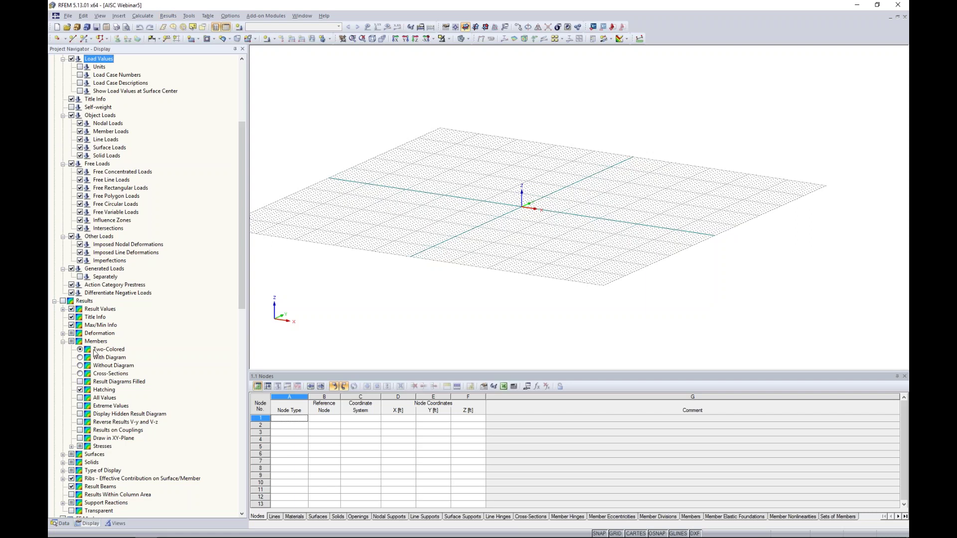
left_click(62, 523)
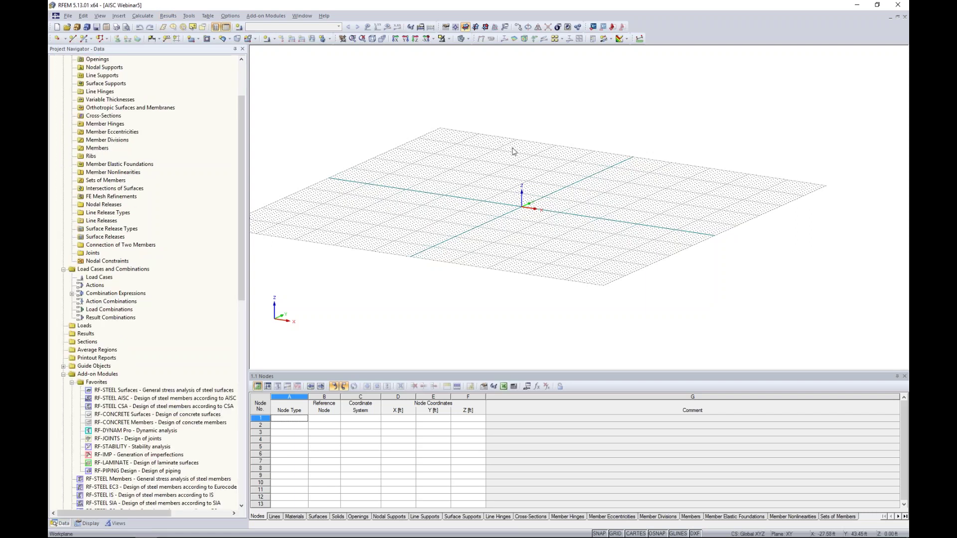
middle_click_drag(526, 198, 504, 208)
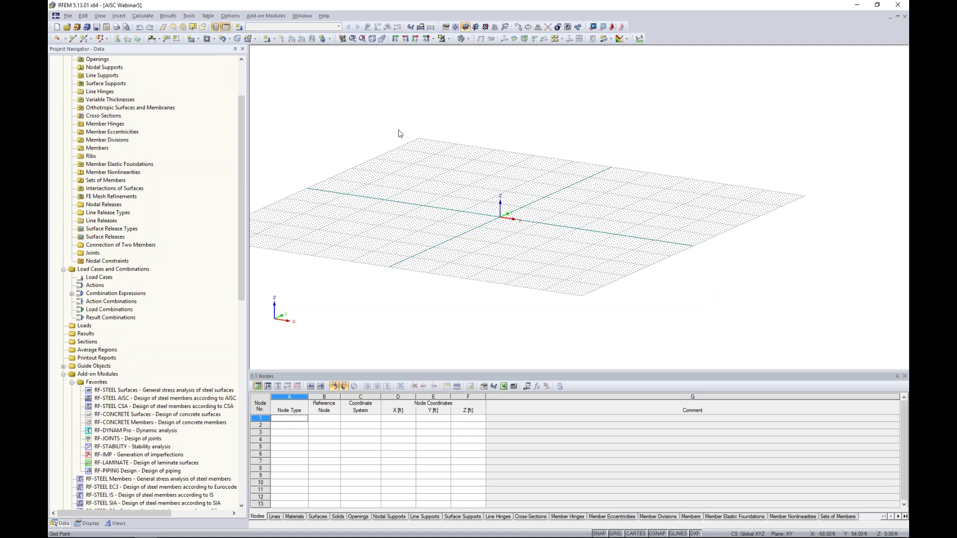
left_click_drag(241, 159, 244, 102)
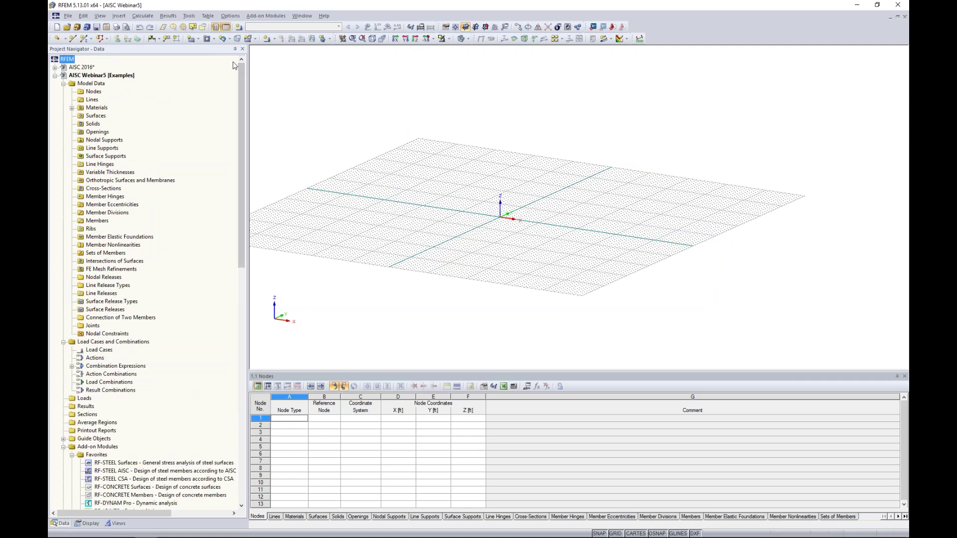
- Open the 2D truss generator for member models
left_click(189, 16)
mouse_move(226, 157)
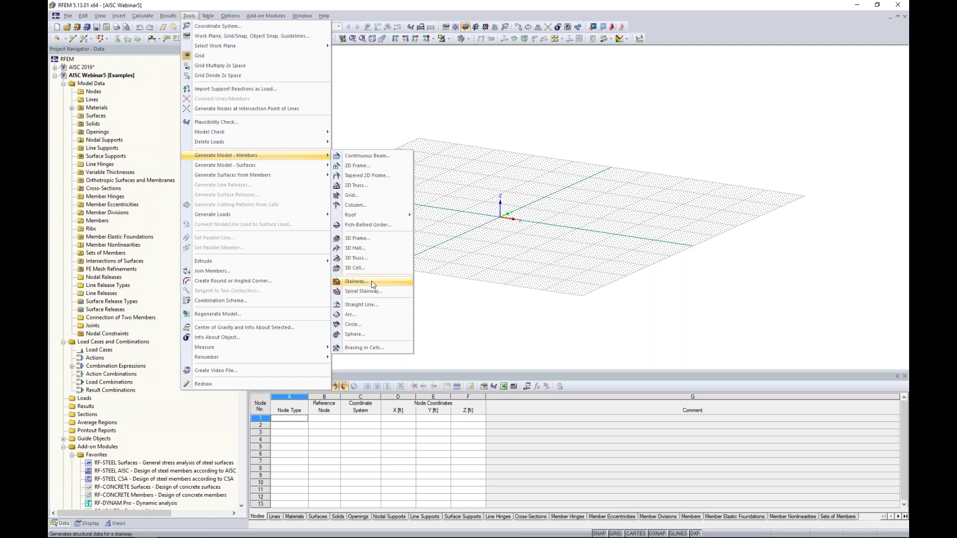
left_click(366, 185)
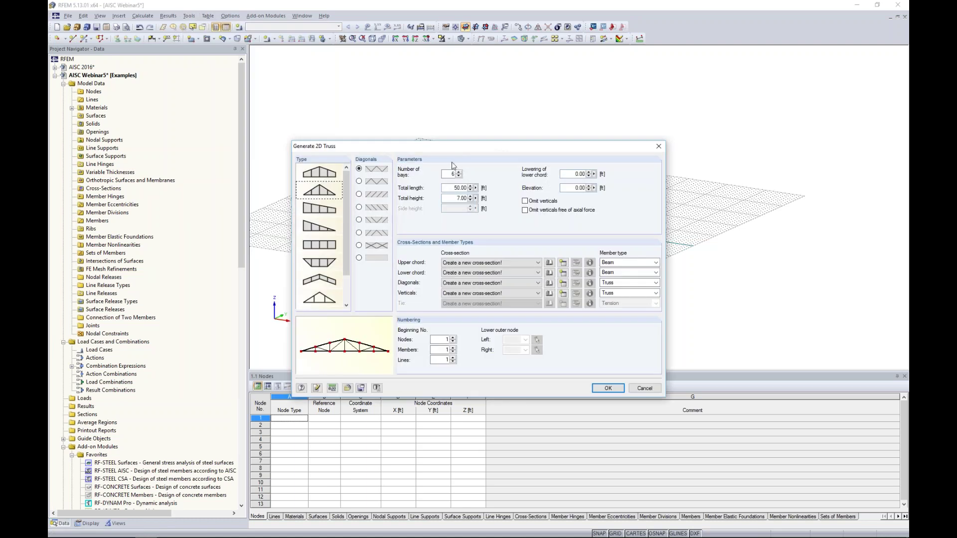
left_click_drag(462, 146, 474, 107)
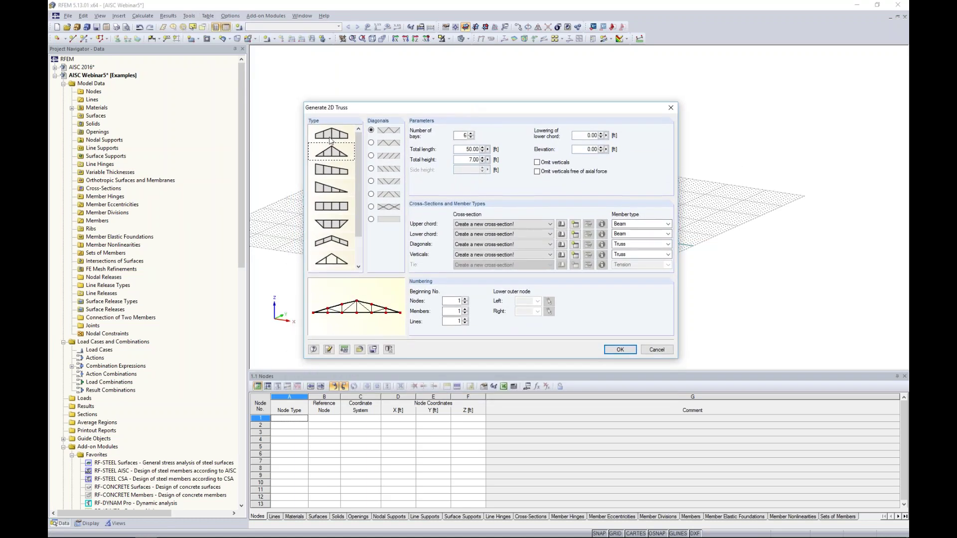
- Preview various truss types and diagonal patterns for the 2D truss
left_click(329, 172)
left_click(330, 190)
left_click(333, 206)
left_click(333, 225)
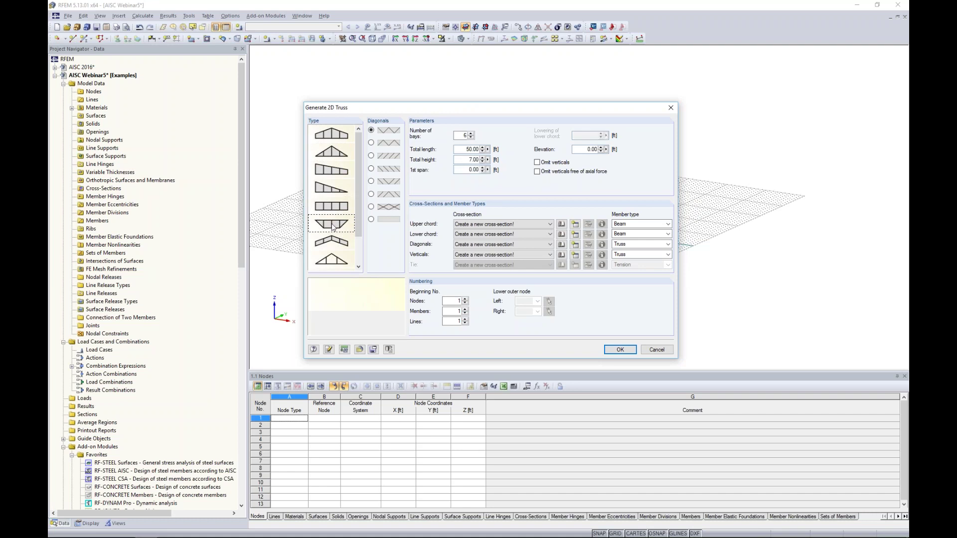
left_click(334, 242)
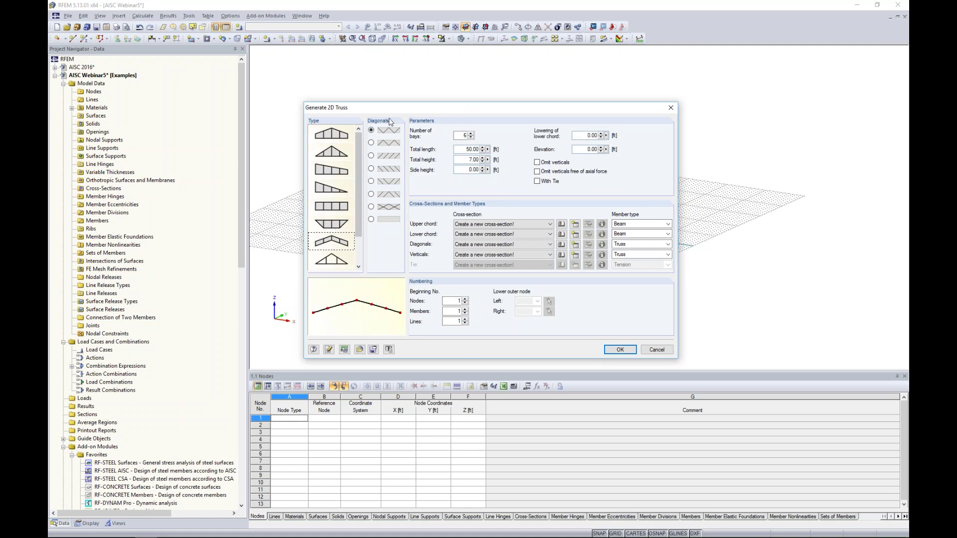
left_click(371, 143)
left_click(372, 156)
left_click(371, 169)
left_click(332, 139)
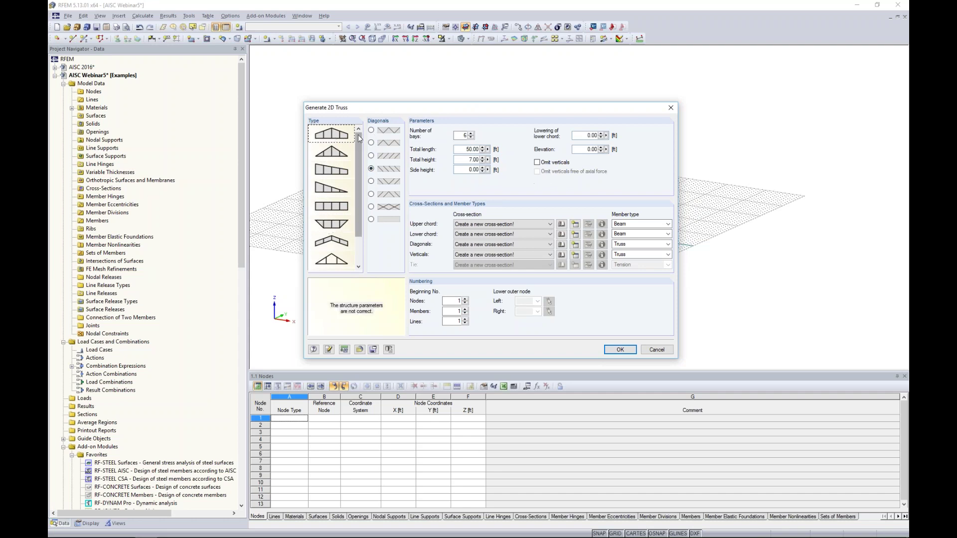
- Define a triangular truss with verticals and the first diagonal pattern, 6 bays, 50 ft total length and 7 ft total height
left_click(343, 154)
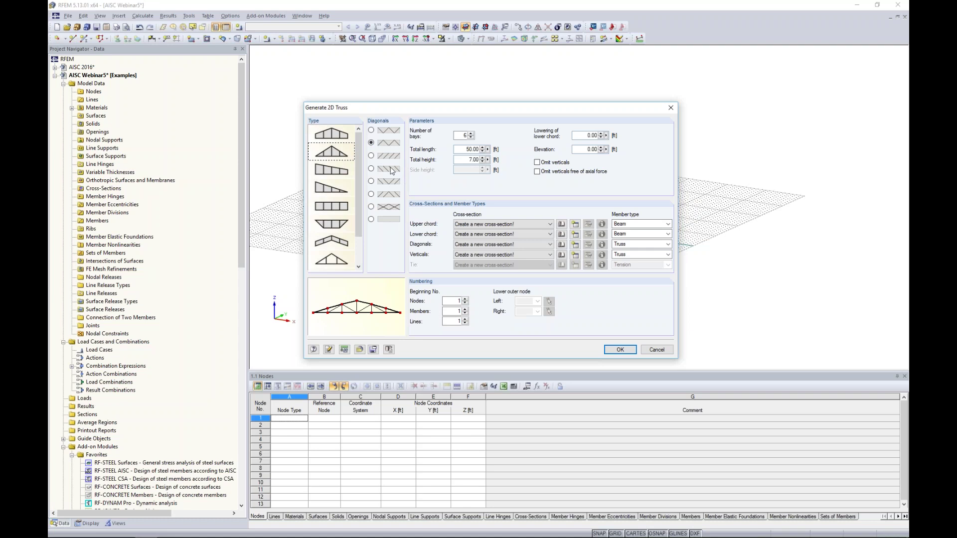
left_click(371, 131)
double_click(459, 136)
double_click(467, 149)
type("50")
double_click(477, 159)
type("7")
- Try a 10 ft lowering of the truss's lower chord, and restore the lowering and elevation to 0 ft
double_click(592, 136)
type("10")
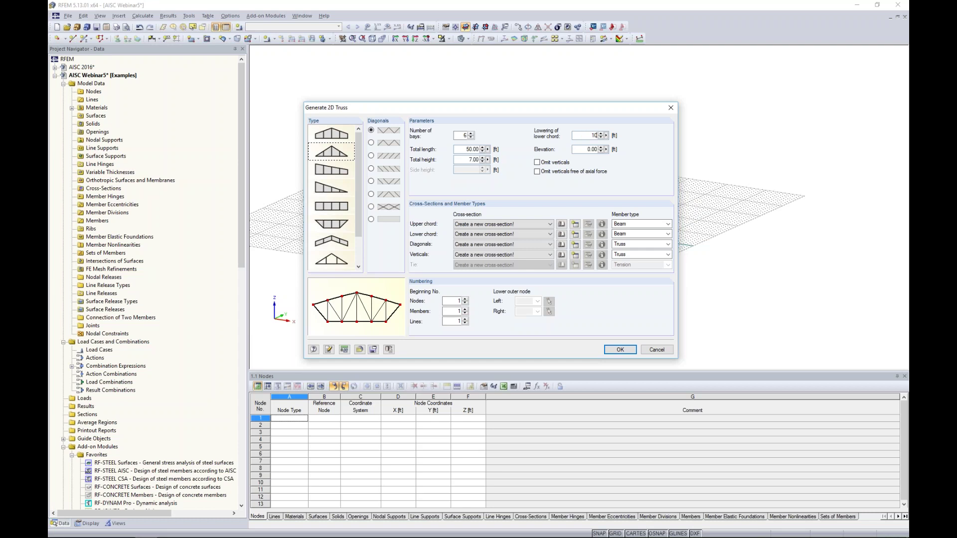
double_click(593, 136)
type("0")
key("Tab")
type("5")
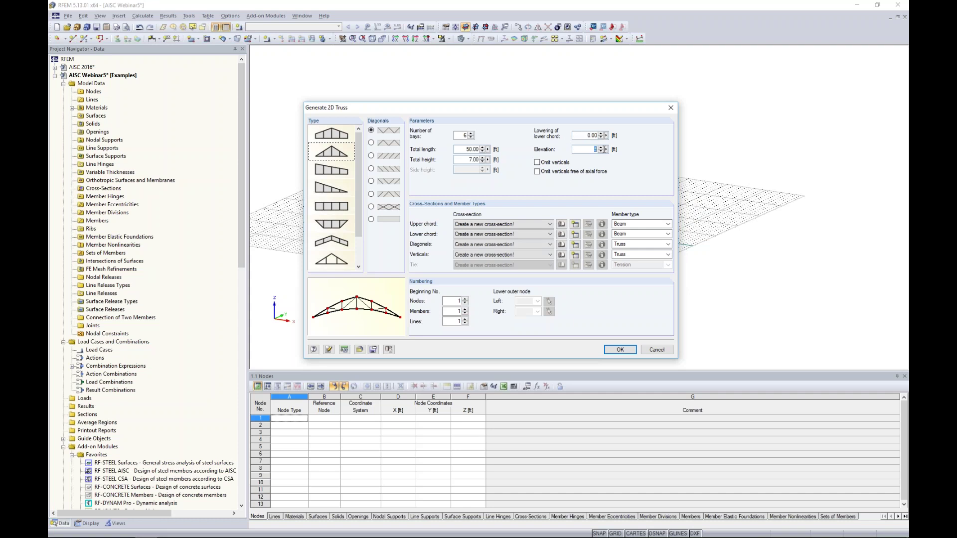
key("BackSpace")
type("0")
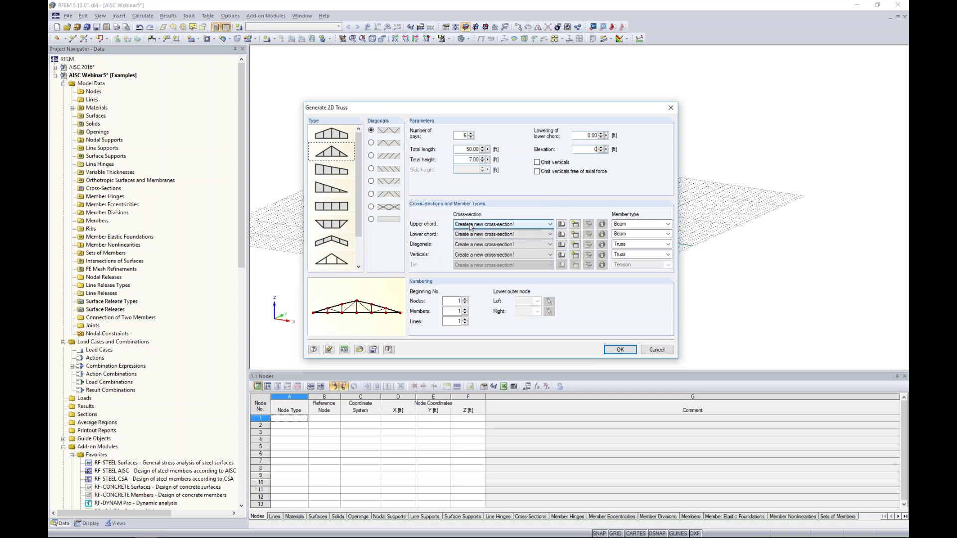
- Open the rolled square and rectangular hollow section library for the truss's upper chord
left_click(561, 225)
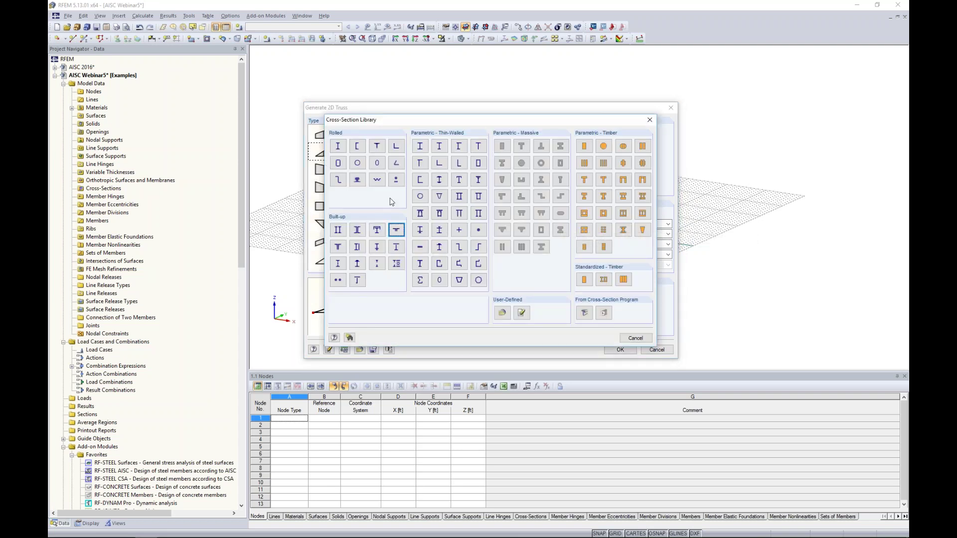
left_click(338, 164)
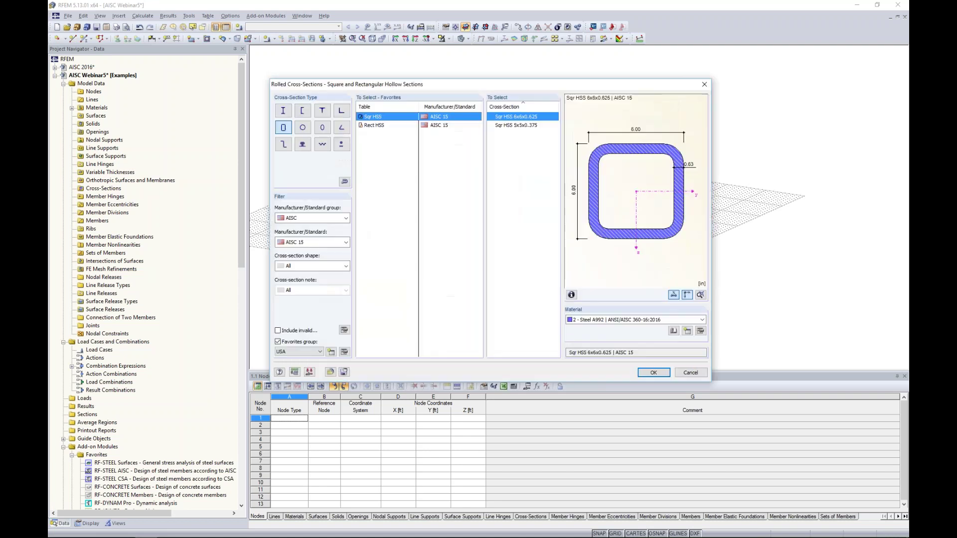
- Browse the unfiltered AISC 15 square HSS sections, standard options and favorites setup, and restore the USA favorites filter
left_click(277, 342)
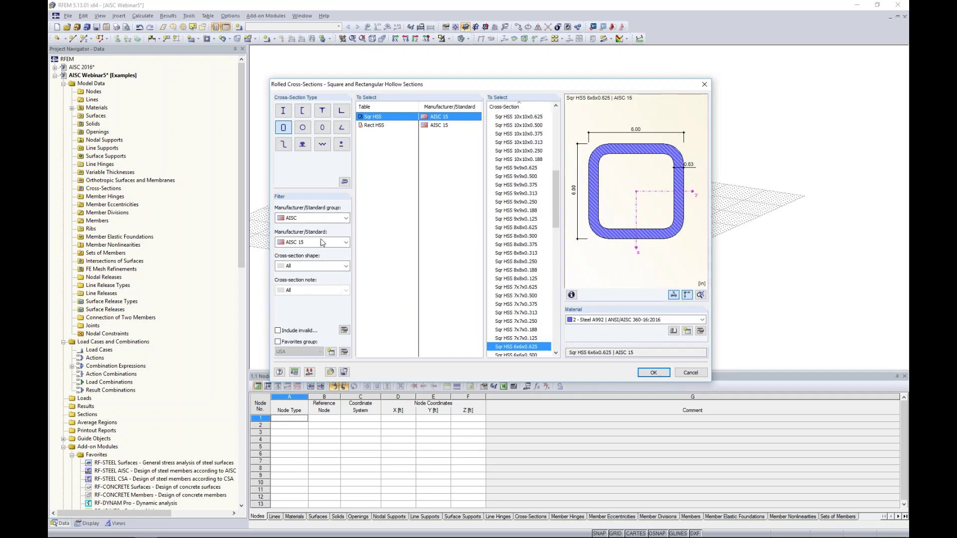
left_click(323, 217)
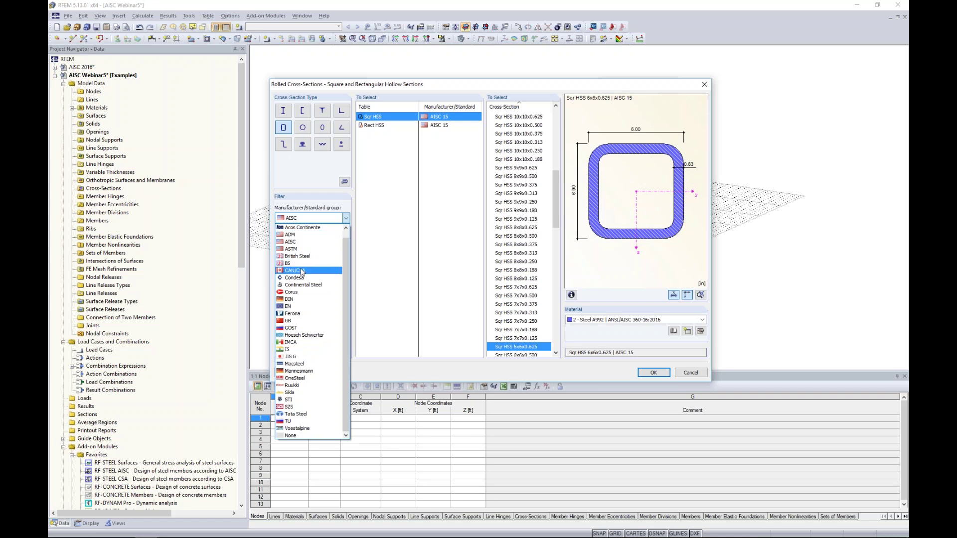
left_click(370, 272)
left_click(306, 243)
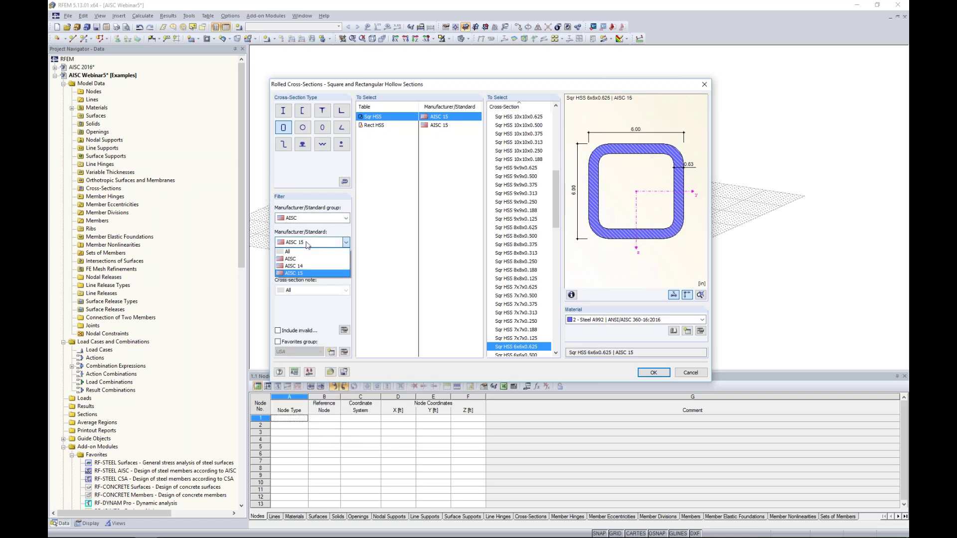
left_click(307, 275)
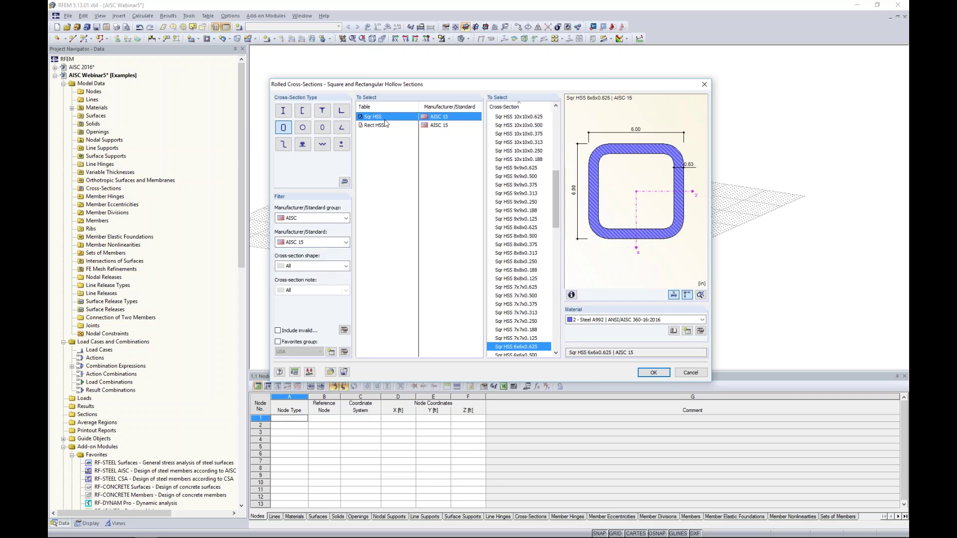
left_click_drag(557, 197, 561, 122)
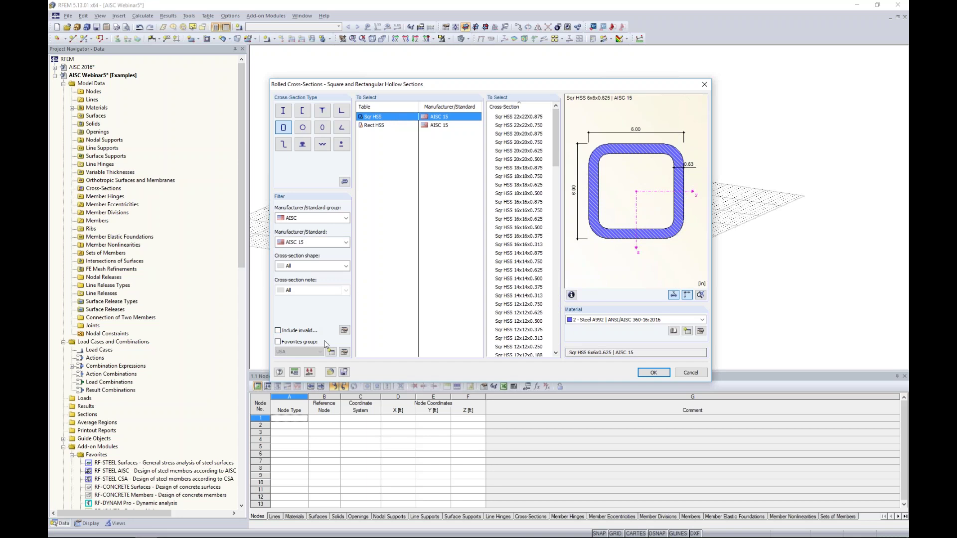
left_click(344, 352)
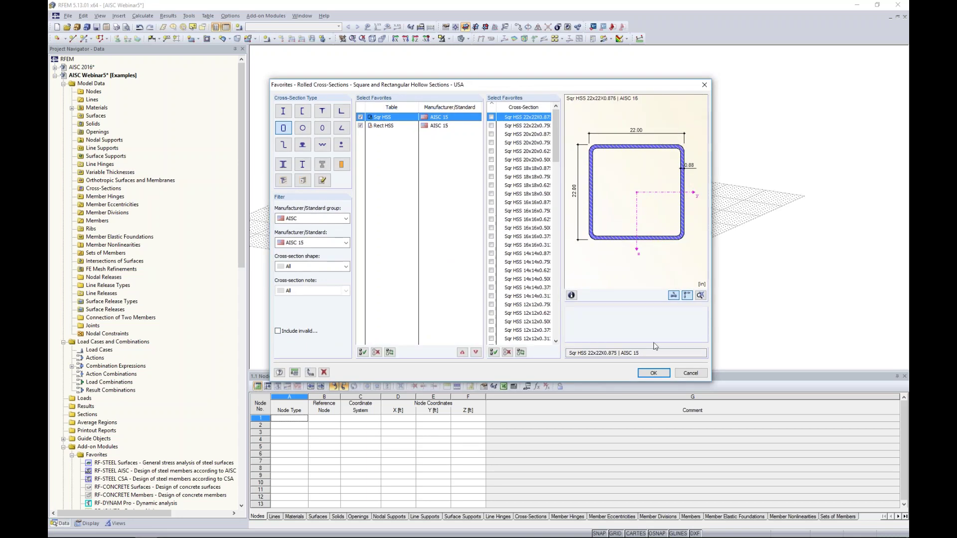
left_click(690, 373)
left_click(277, 341)
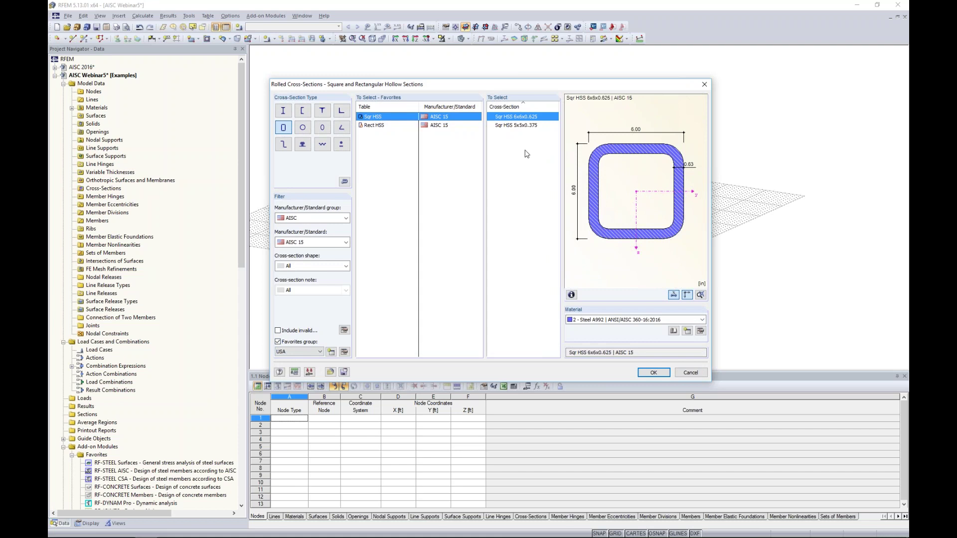
- Select the AISC 15 section Rect HSS 12x8x0.500 for the upper chord, keeping Steel A992 as its material
left_click(386, 127)
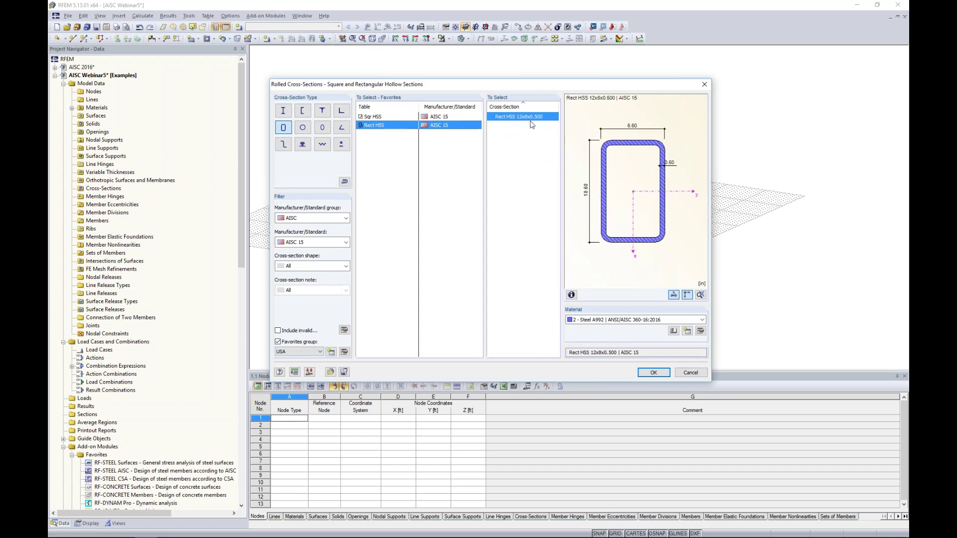
left_click(617, 321)
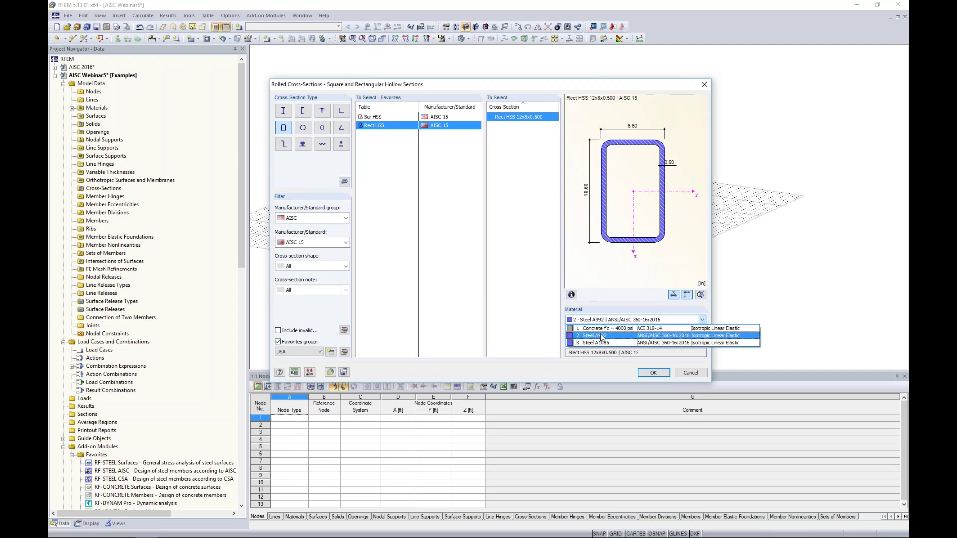
left_click(618, 306)
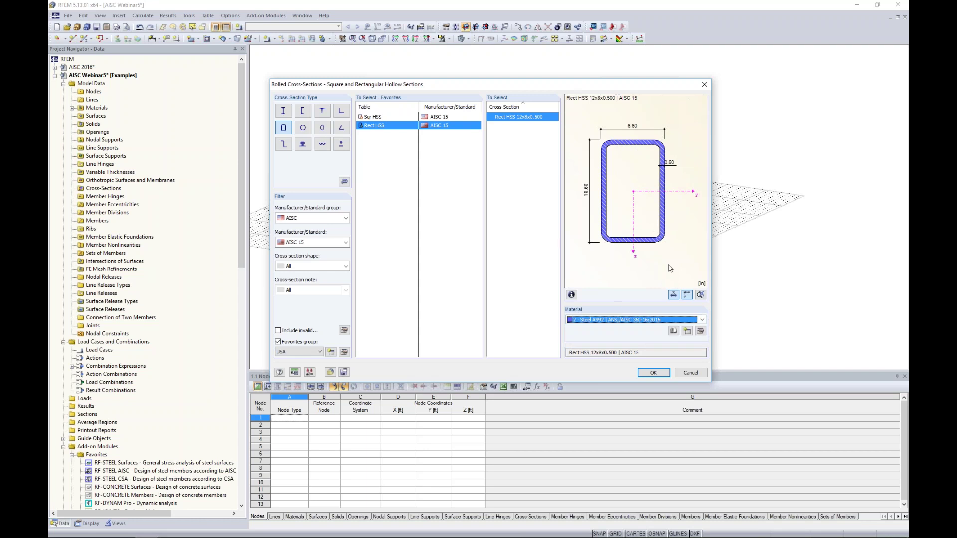
- Open the material library for the upper chord section, keeping the ASTM standard group and the ANSI/AISC 360-16:2016 standard
left_click(674, 331)
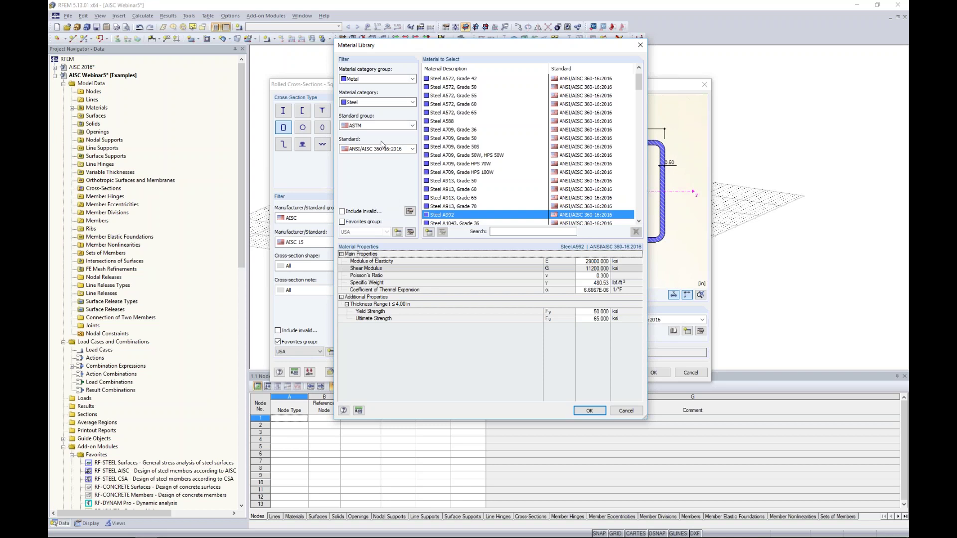
left_click(370, 130)
left_click(370, 133)
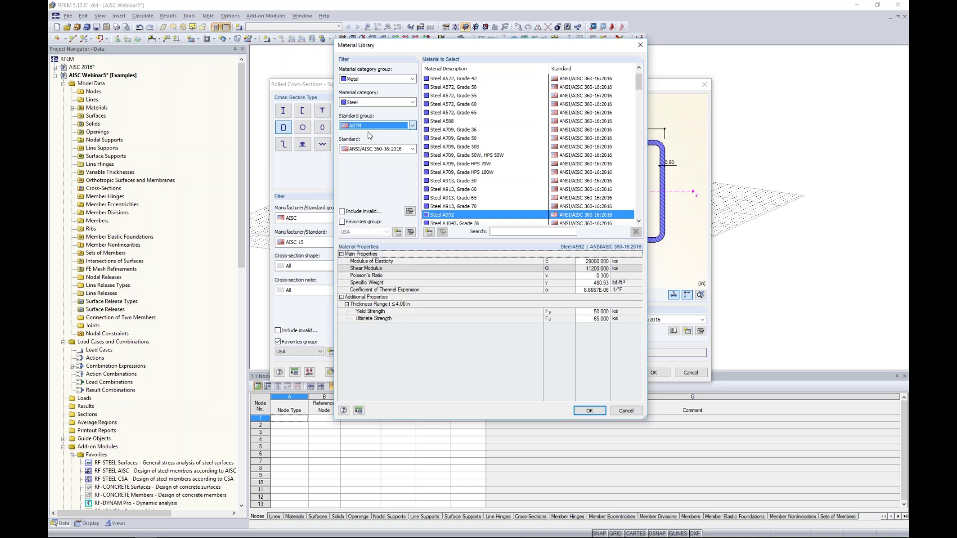
left_click(381, 150)
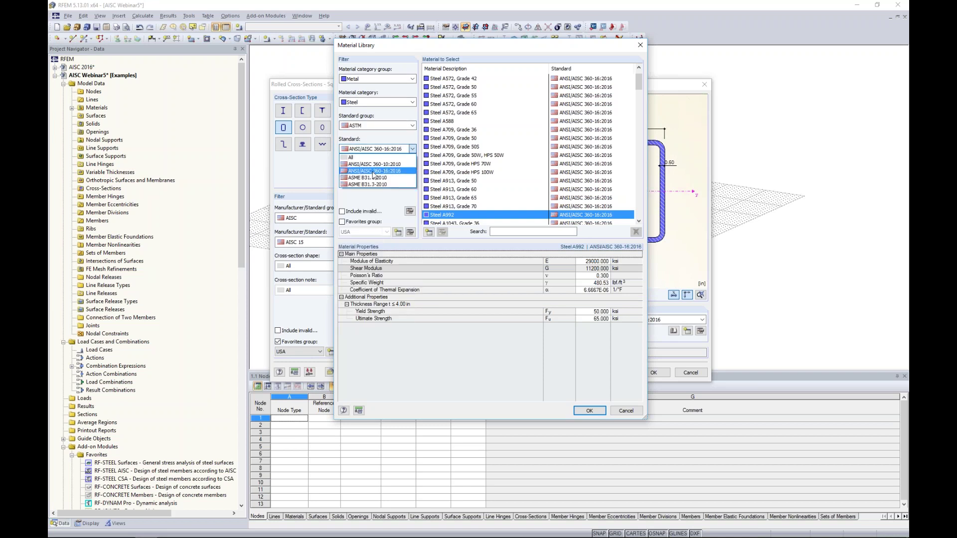
left_click(385, 172)
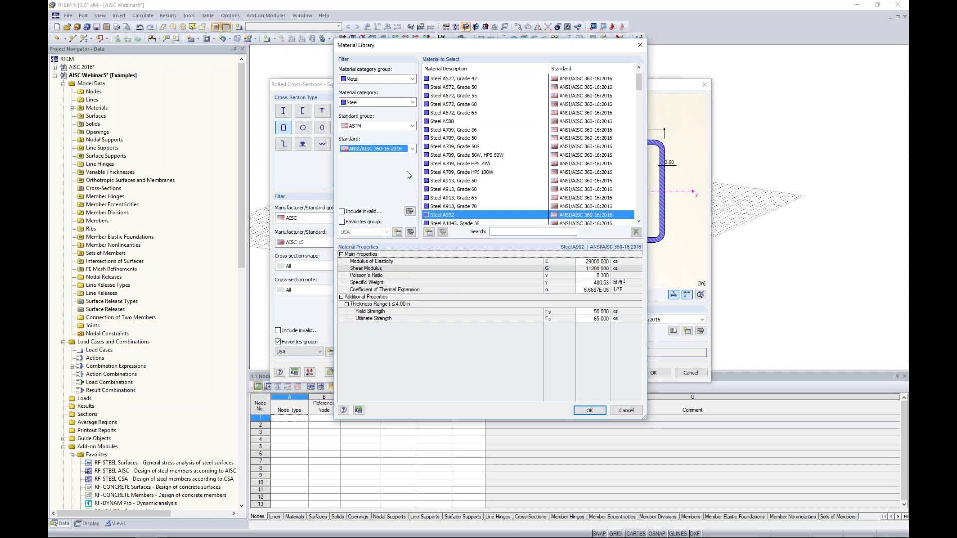
left_click_drag(638, 87, 635, 129)
- Filter the materials to the USA favorites and assign Steel A1085 to the Rect HSS 12x8x0.500 section, accepting the new cross-section
left_click(342, 221)
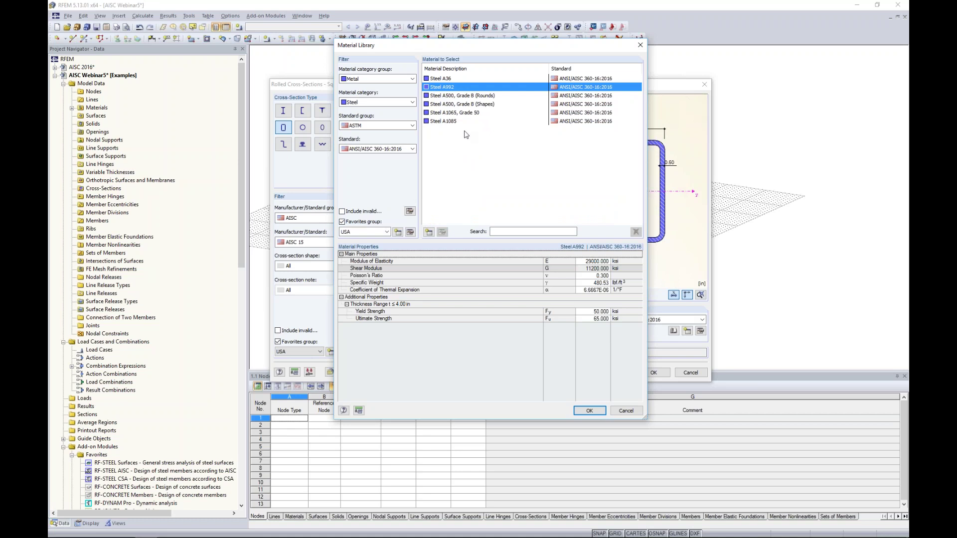
left_click(467, 121)
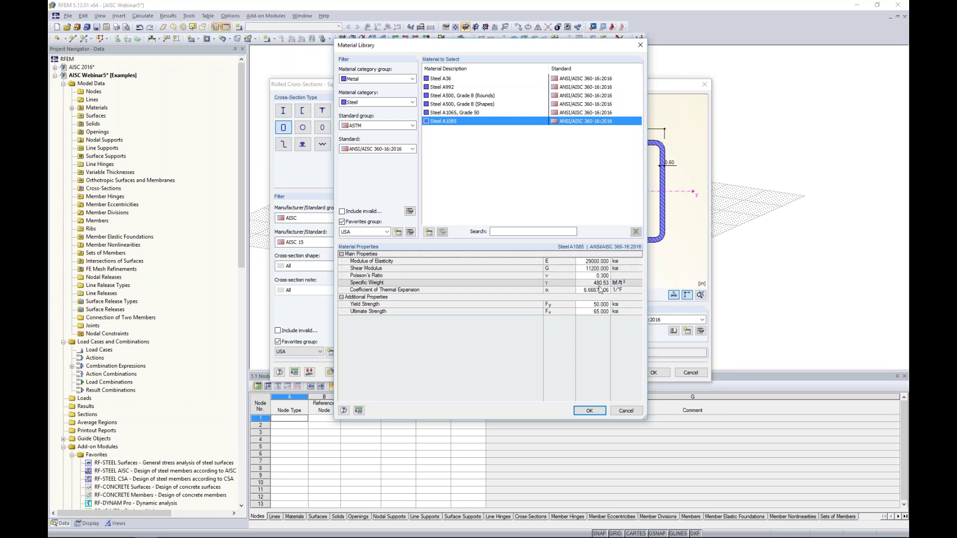
left_click(589, 410)
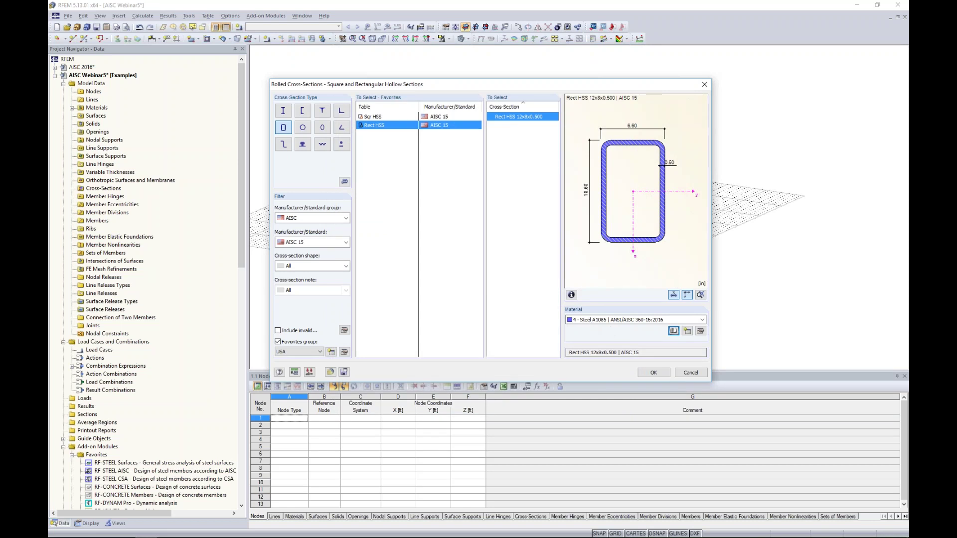
left_click(644, 375)
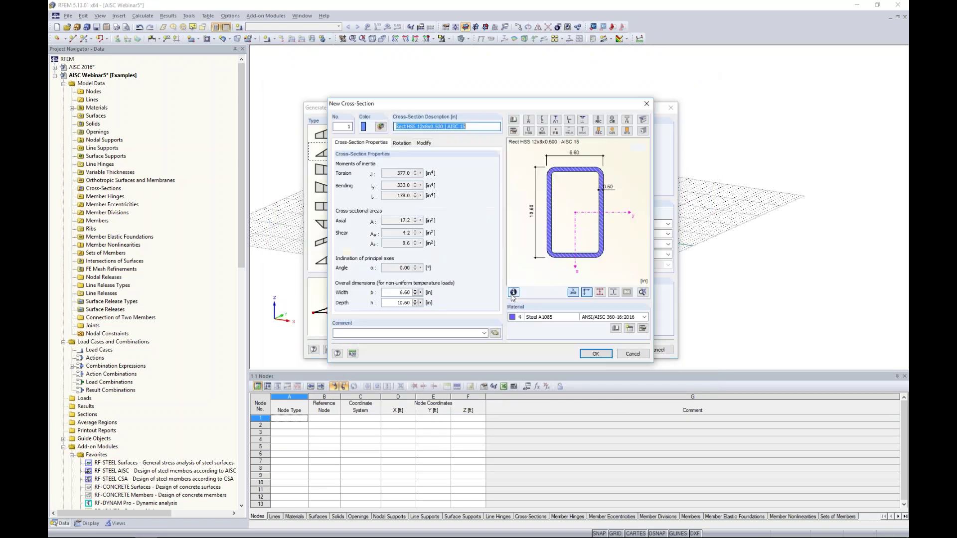
left_click(597, 354)
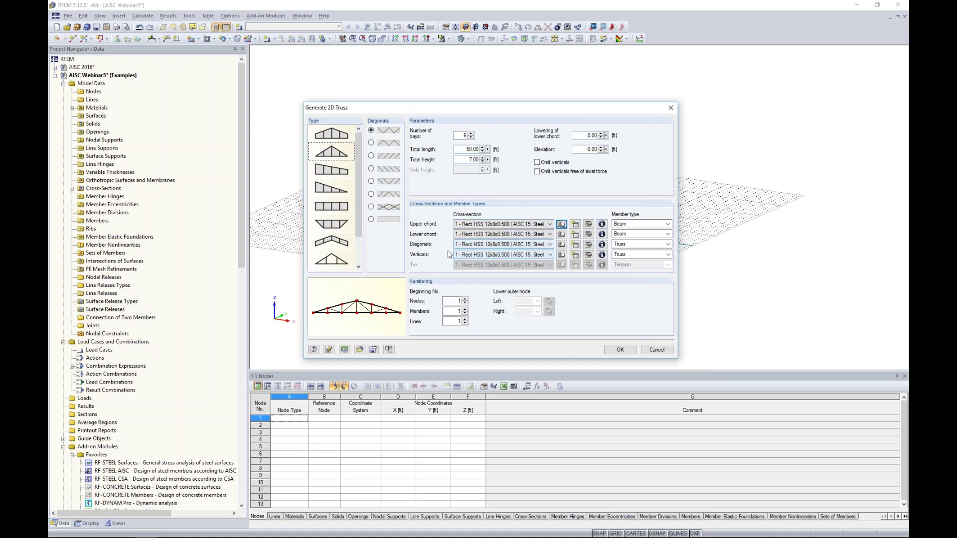
- Assign the AISC 15 section Sqr HSS 5x5x0.375 in the existing material 4, Steel A1085, to the truss's diagonals and verticals
left_click(562, 246)
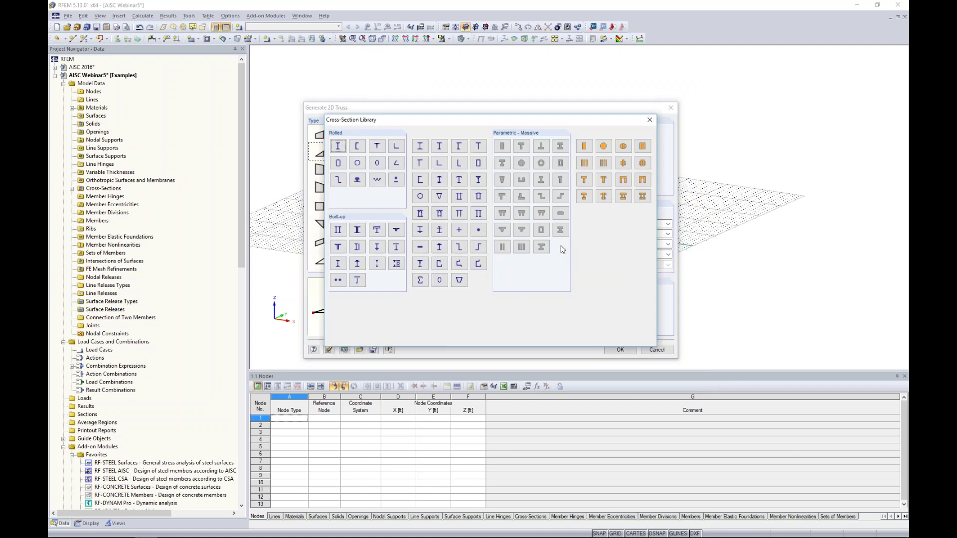
key("Escape")
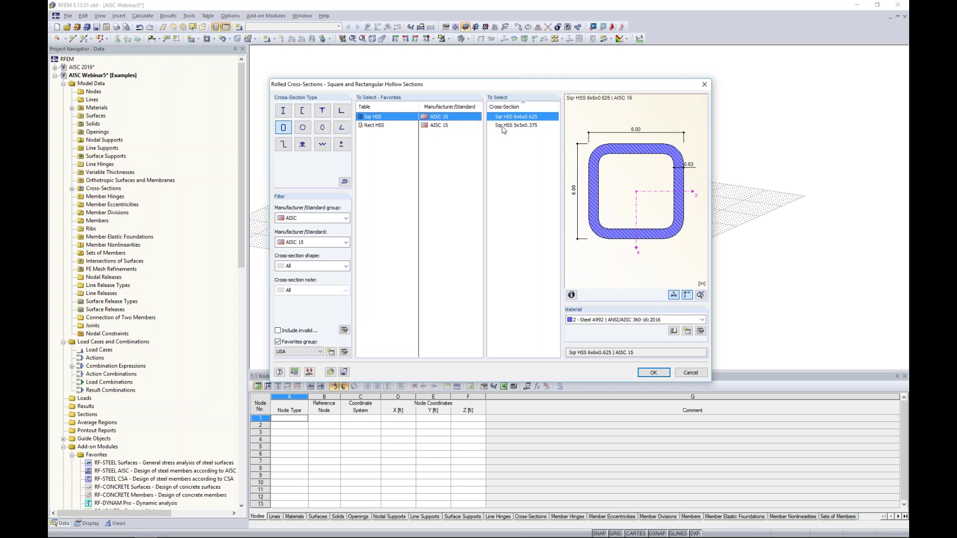
left_click(503, 128)
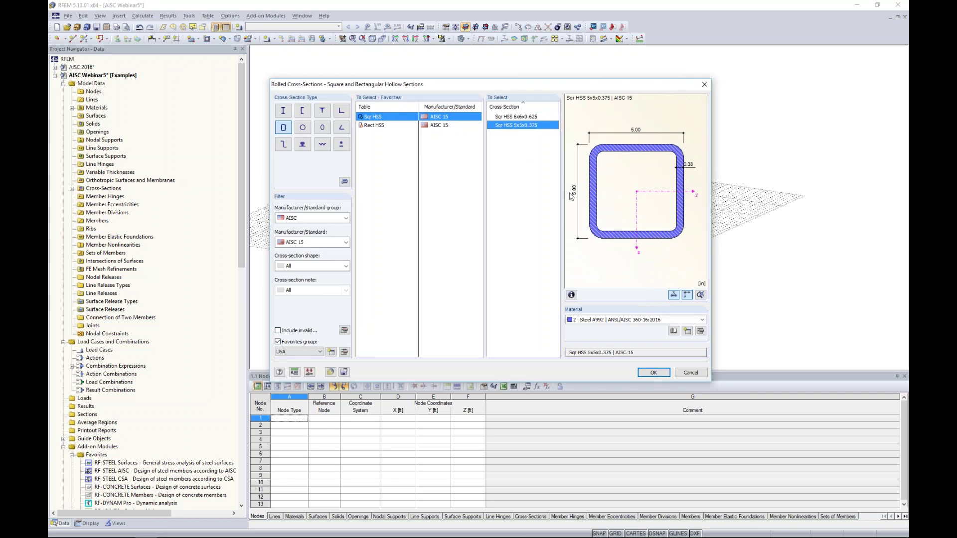
left_click(603, 319)
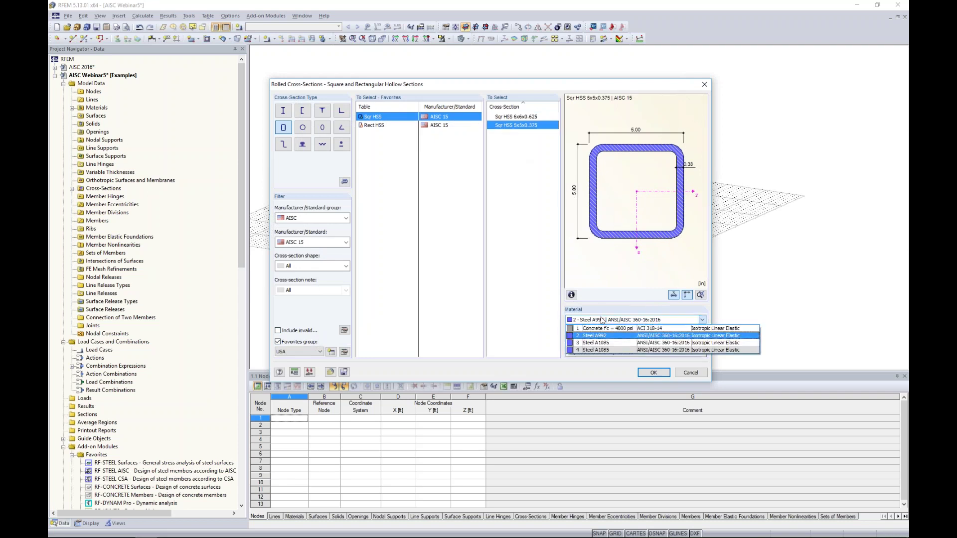
left_click(613, 350)
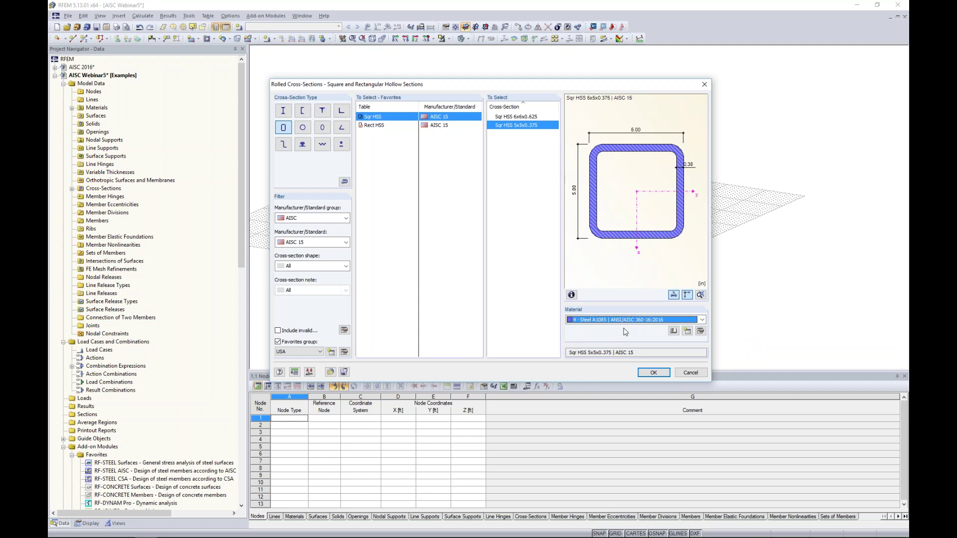
left_click(650, 372)
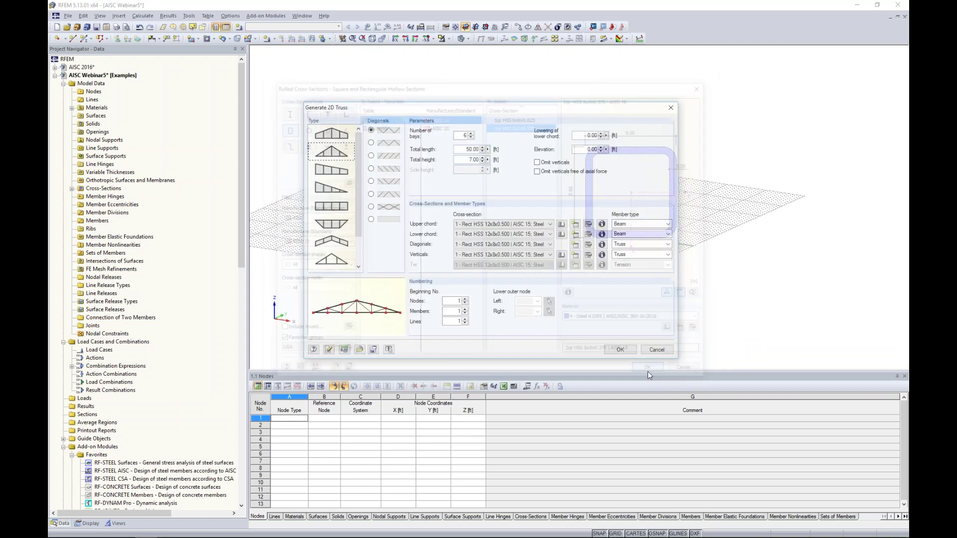
left_click(594, 352)
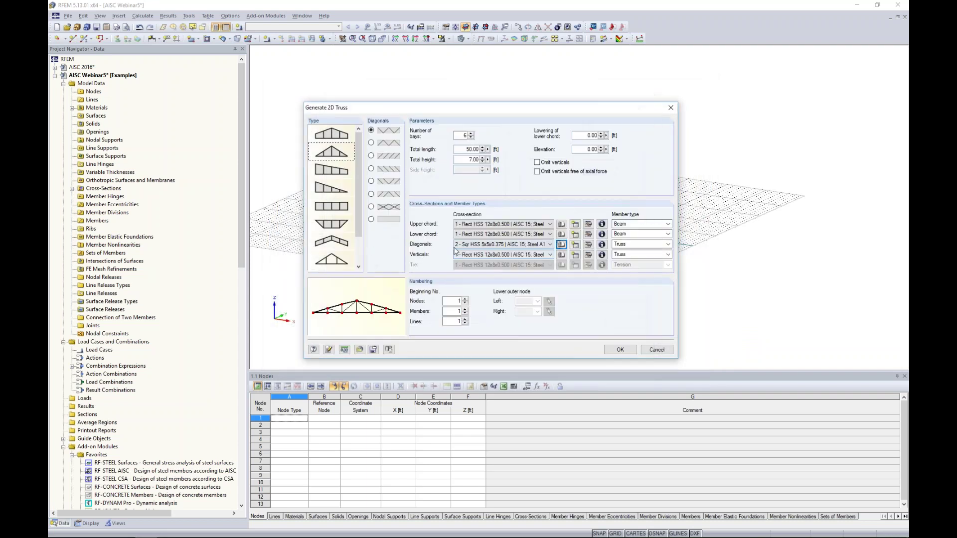
left_click(488, 255)
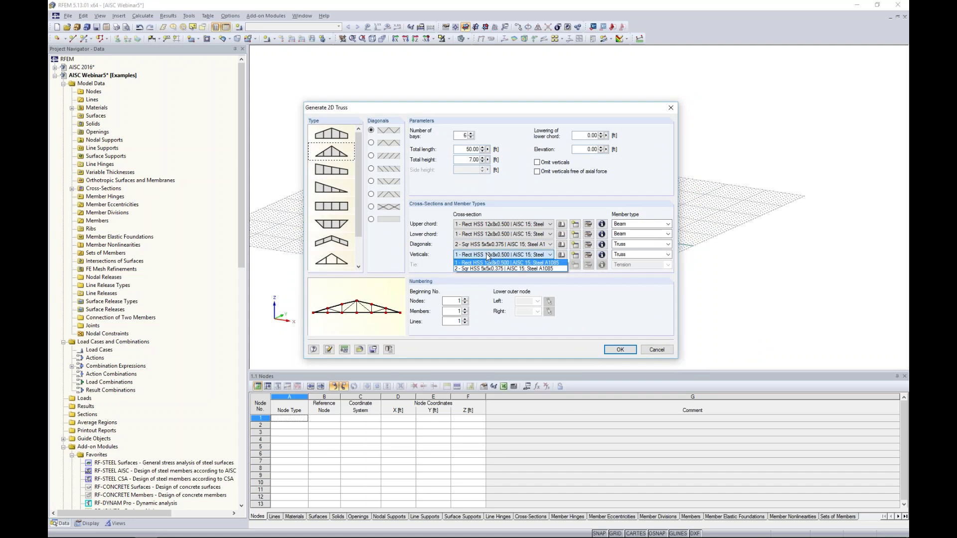
left_click(488, 269)
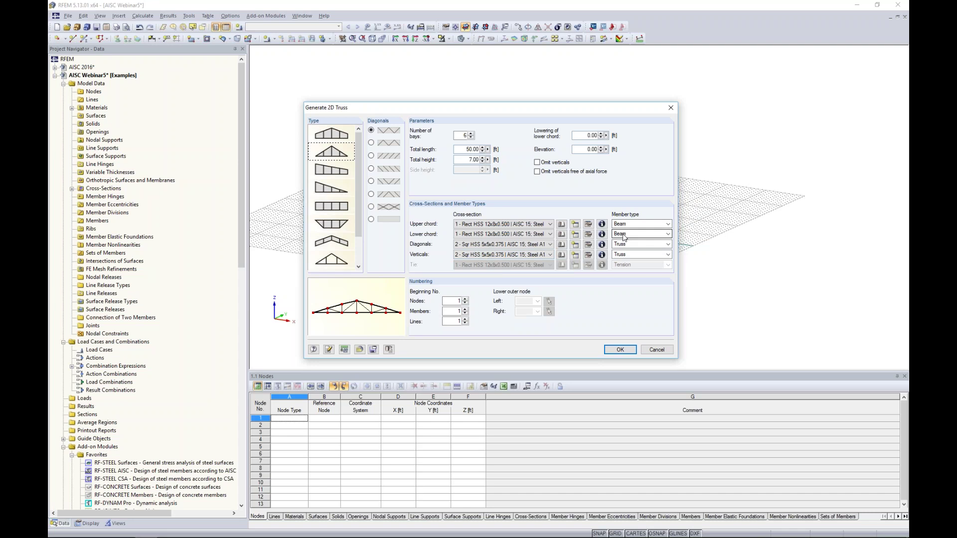
- Keep Beam as the upper chord's member type and generate the 2D truss
left_click(648, 225)
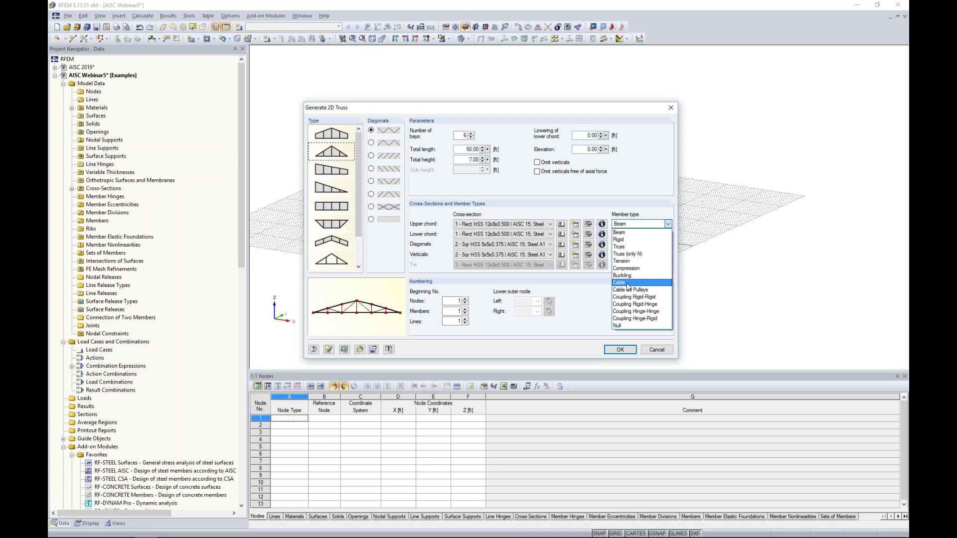
left_click(647, 234)
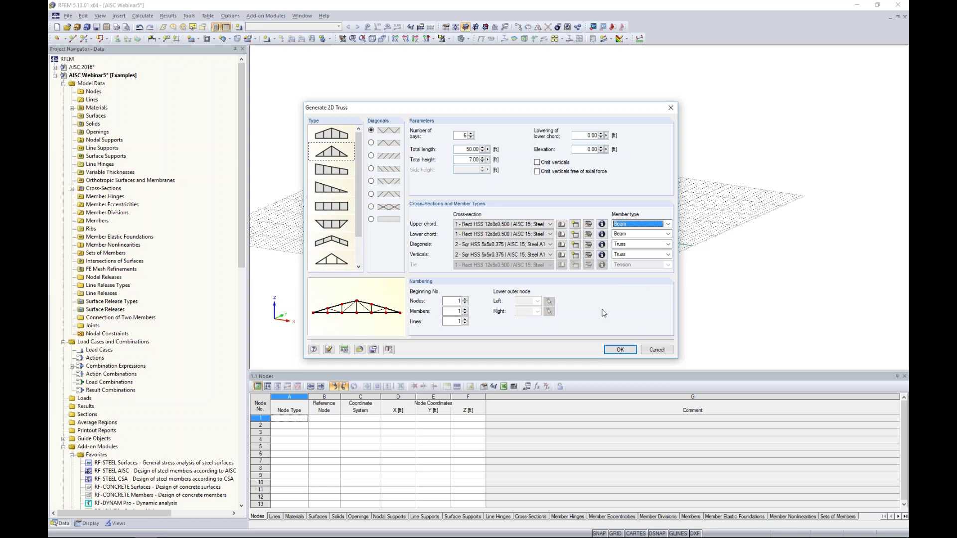
left_click(619, 349)
middle_click_drag(568, 252, 495, 259, "ctrl")
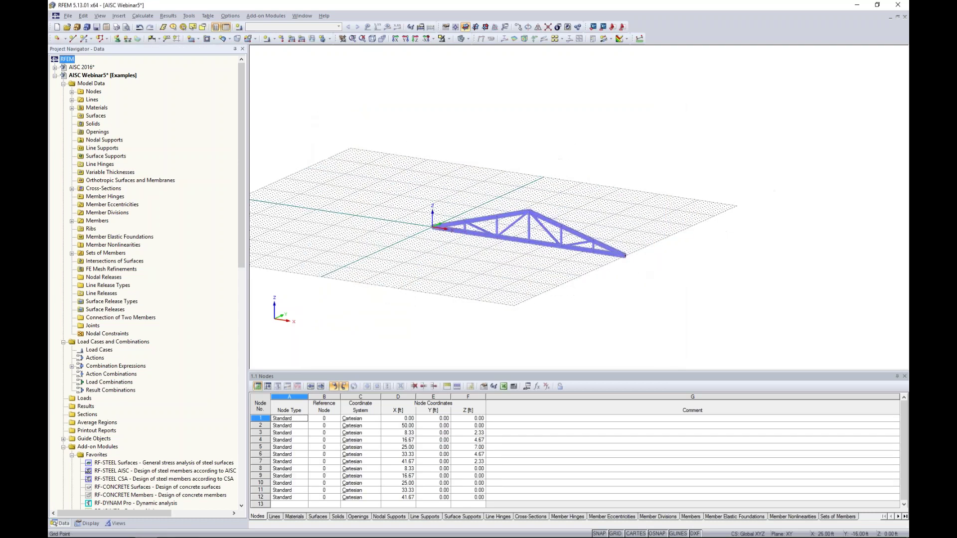
- Delete the unused duplicate material 3, Steel A1085, from the model's materials
left_click(72, 108)
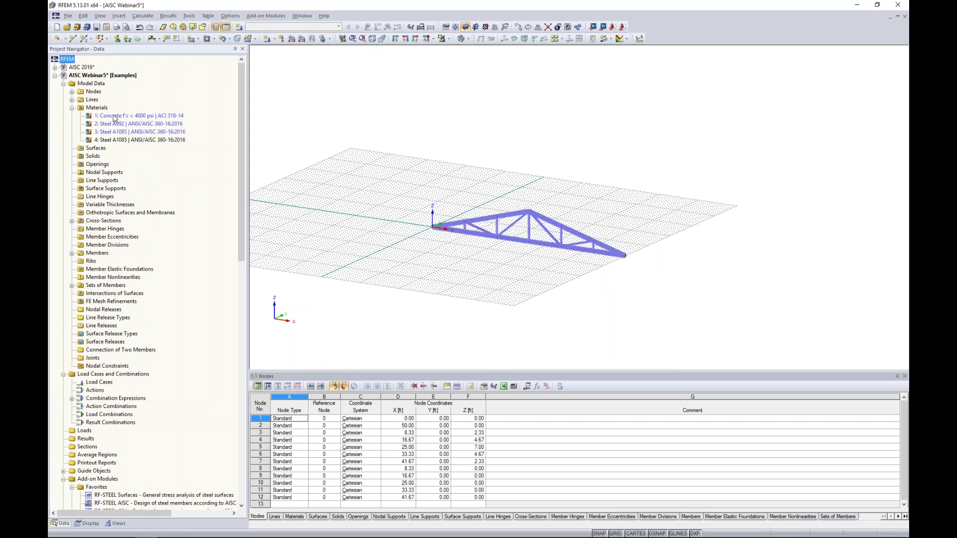
left_click(127, 132)
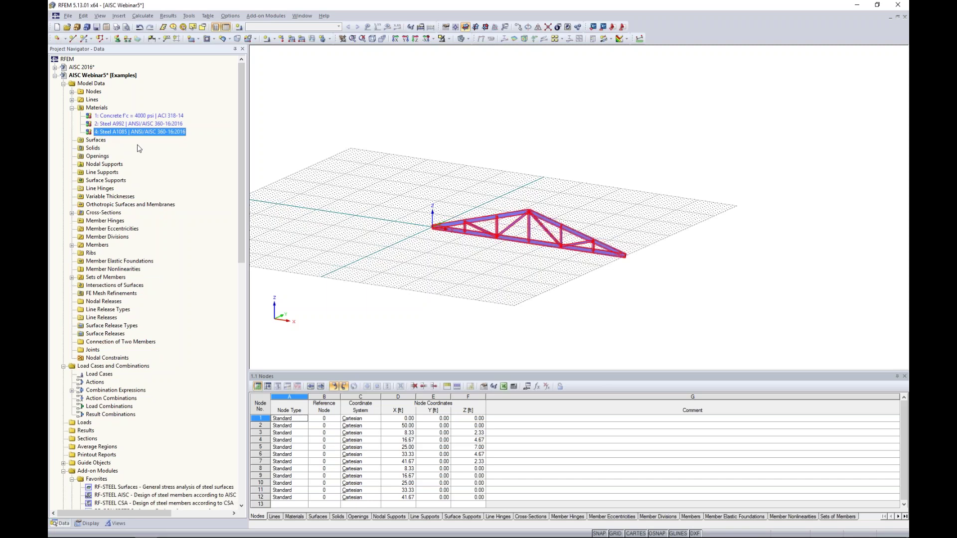
key("Delete")
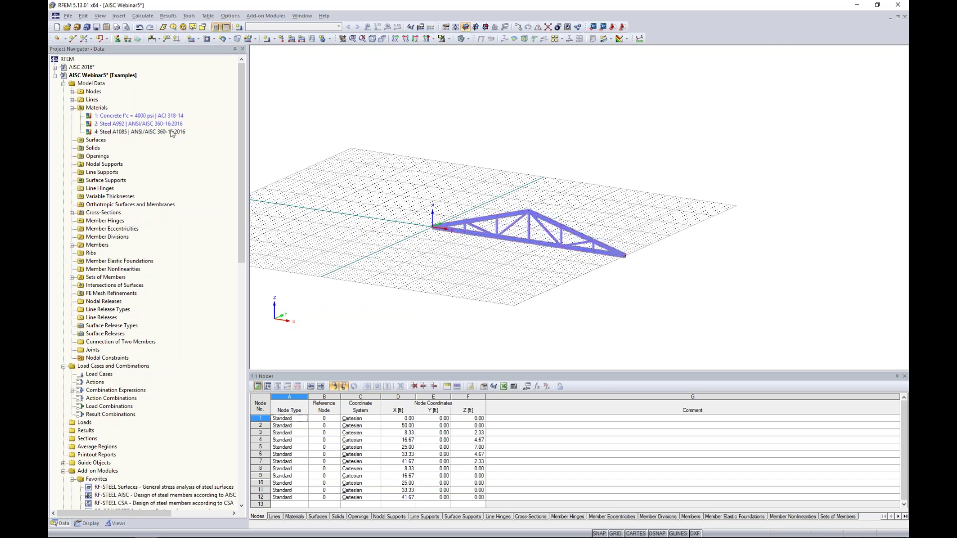
left_click(72, 107)
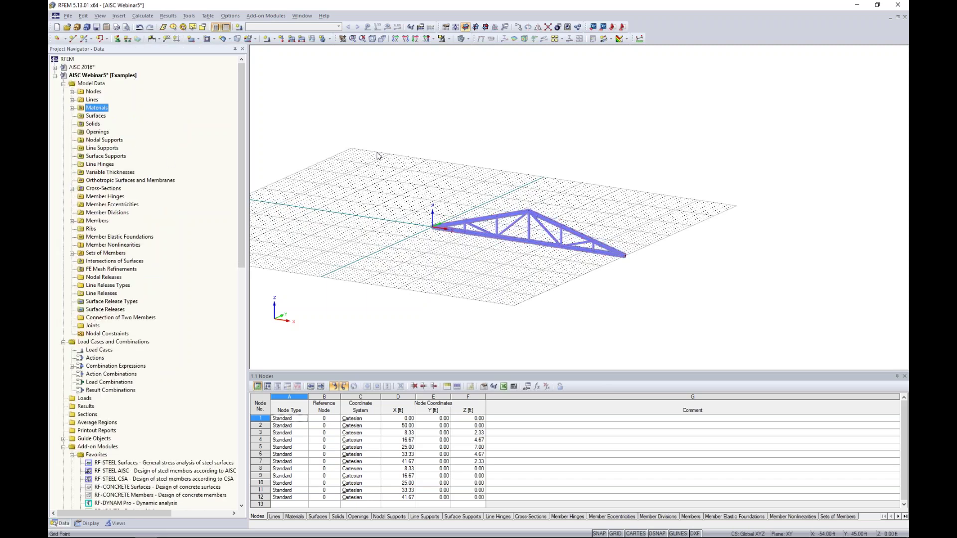
- Start a new beam member and open the library of rolled I-sections for its start cross-section
scroll(572, 198, "up", 4)
scroll(494, 194, "up", 1)
middle_click_drag(495, 194, 517, 121)
middle_click_drag(547, 256, 562, 247)
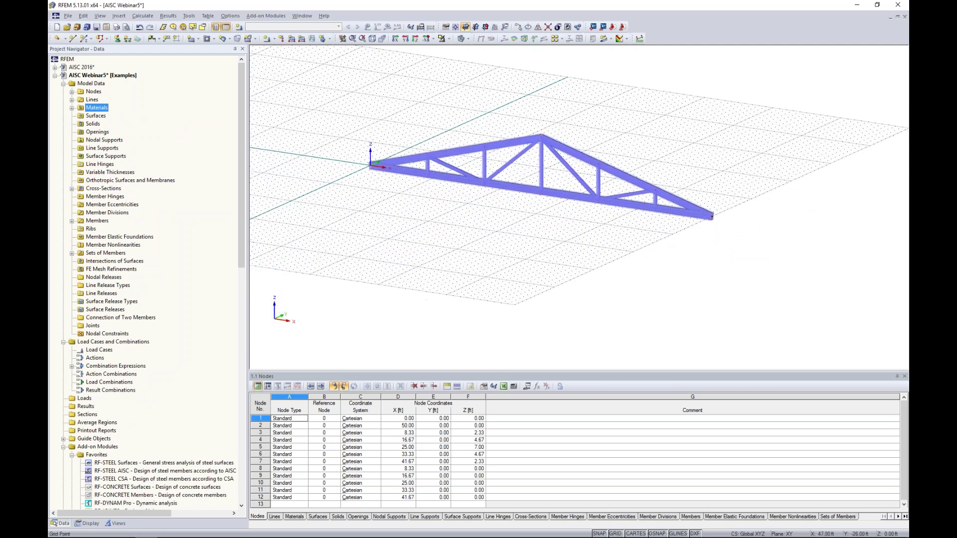
left_click(84, 42)
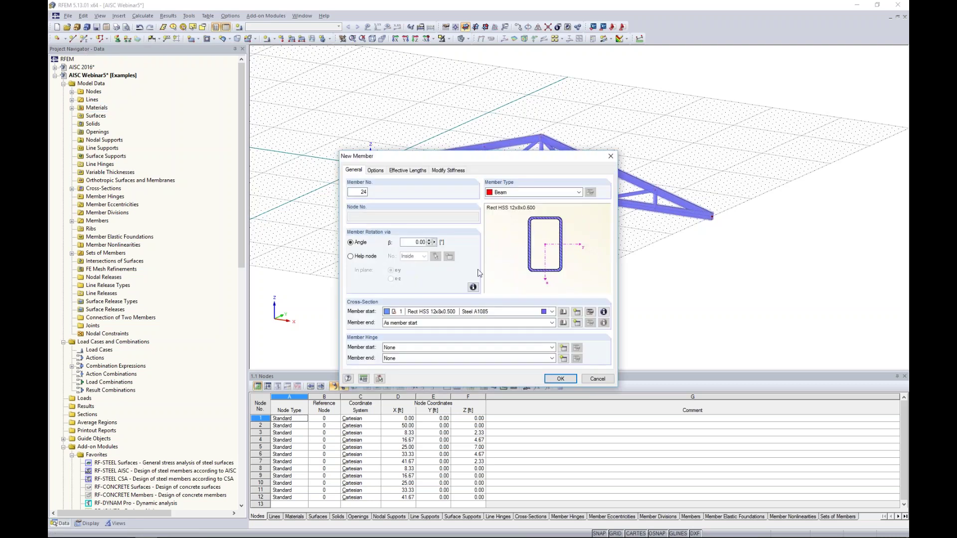
left_click(564, 314)
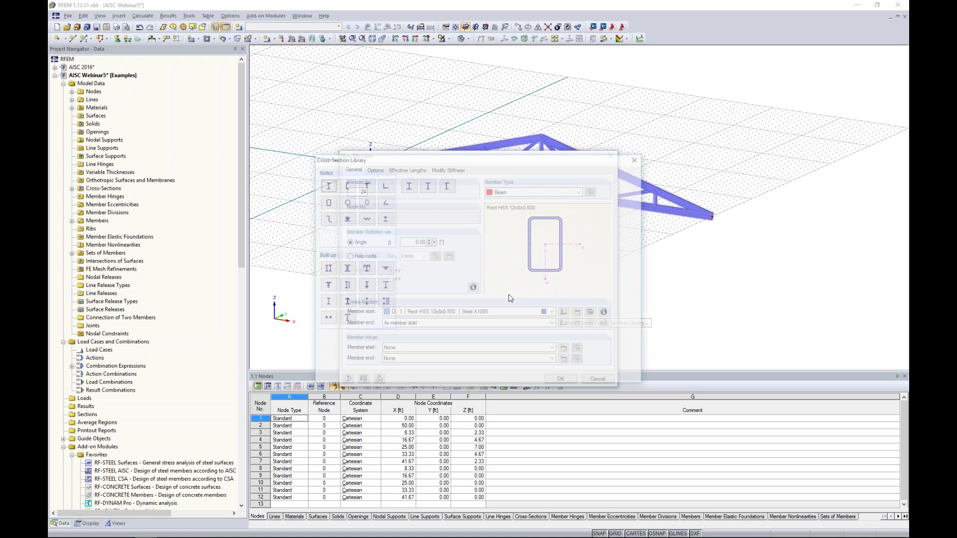
left_click(326, 186)
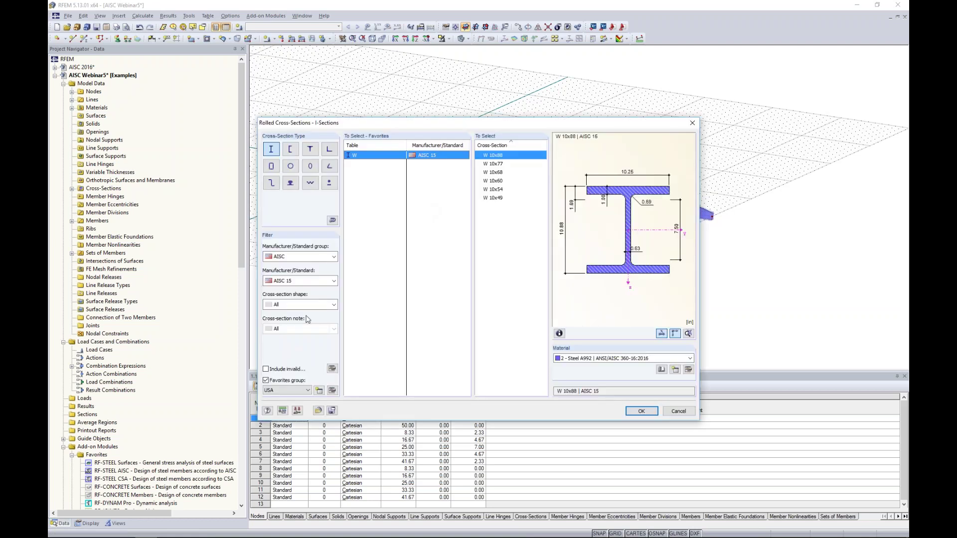
- Compare the unfiltered AISC 15 I-sections, restore the USA favorites filter, and use W 10x88 with material Steel A992
left_click(265, 380)
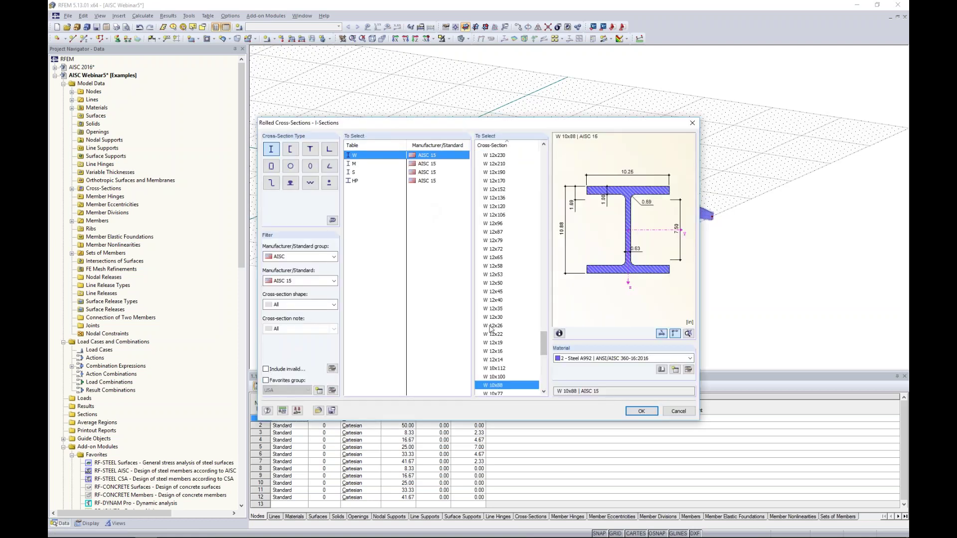
left_click(266, 380)
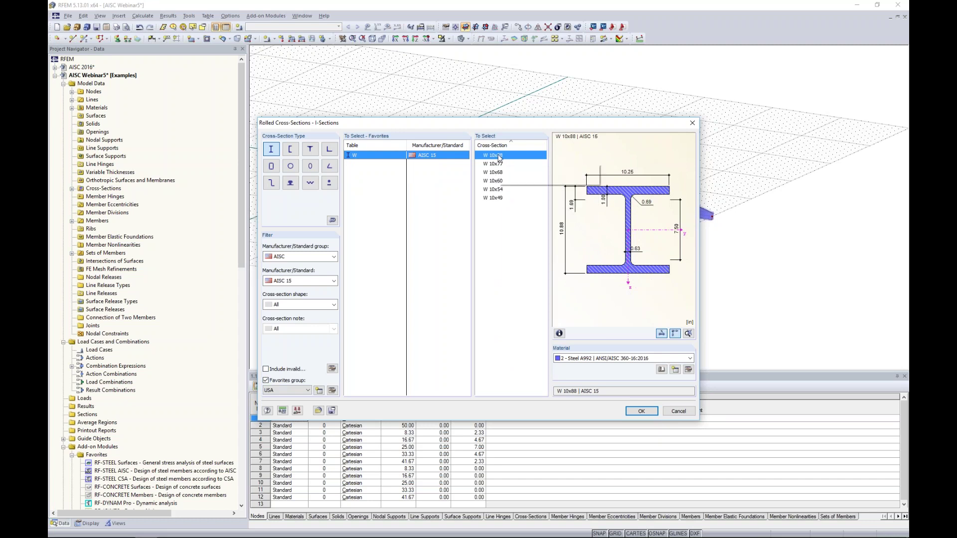
left_click(606, 360)
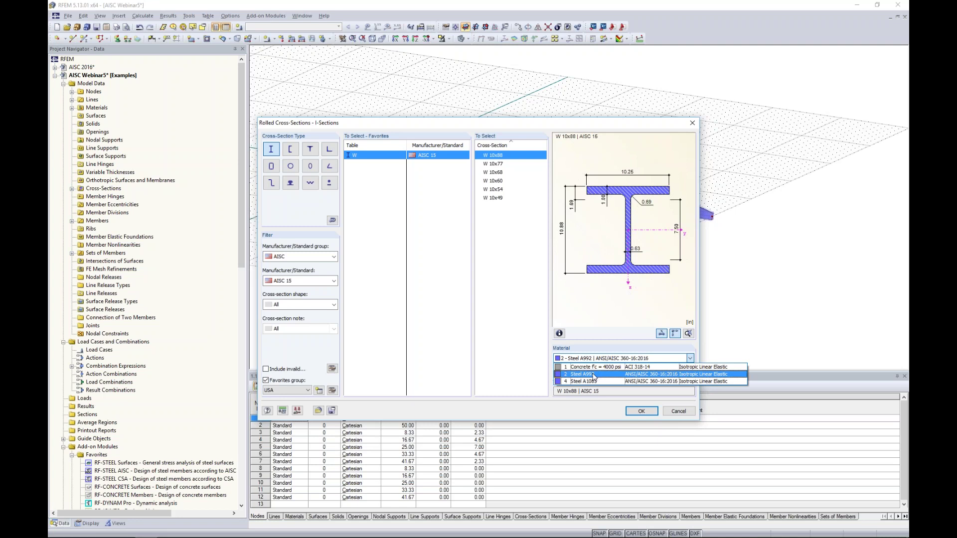
left_click(593, 374)
- Examine Steel A992's material constants and the ANSI/AISC 360 standards offered in the material library, leaving the material as is
left_click(688, 371)
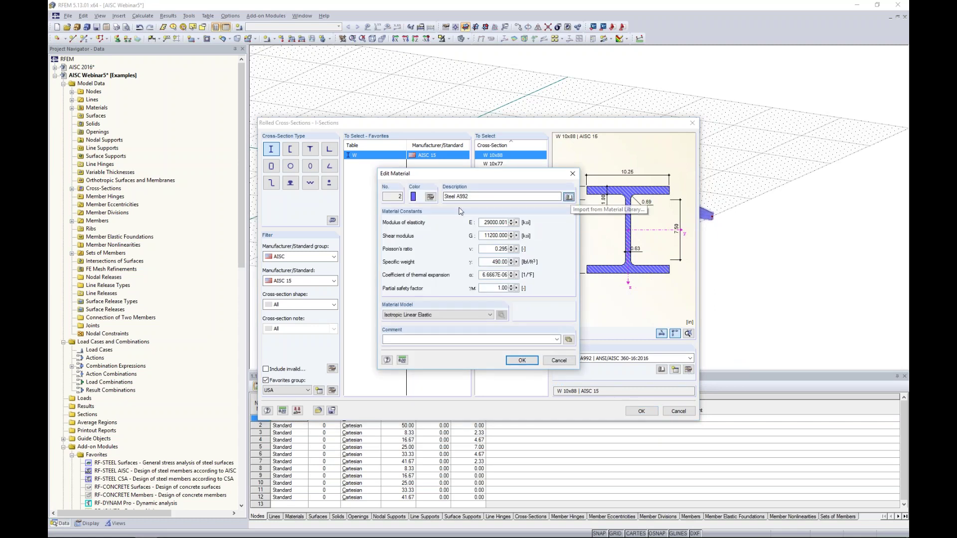
left_click(567, 197)
left_click(400, 186)
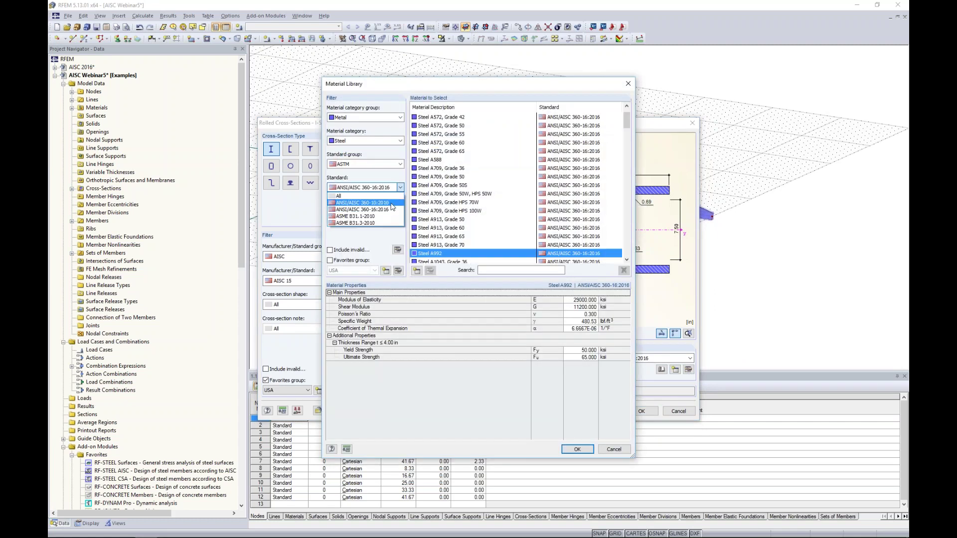
left_click(388, 210)
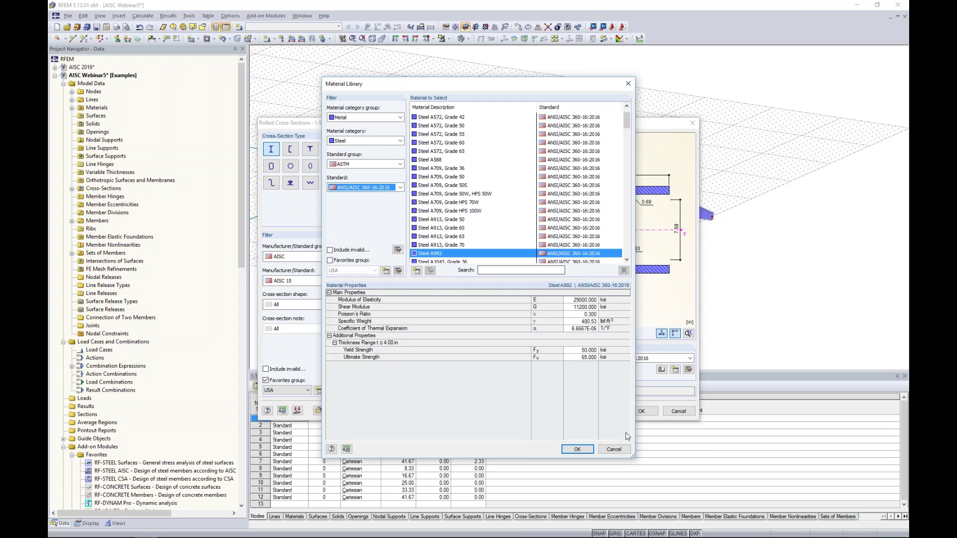
left_click(616, 447)
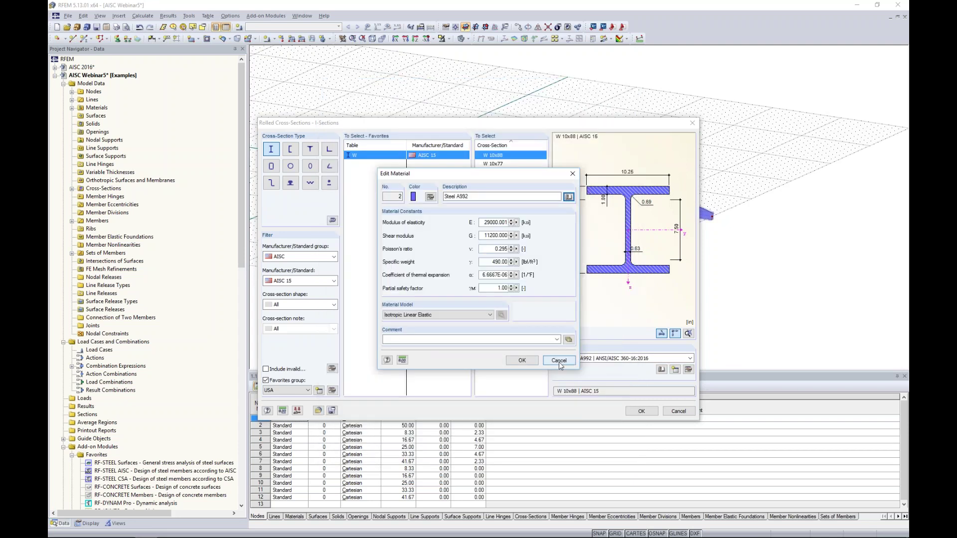
left_click(558, 360)
- Accept W 10x88 for the new beam member and define it 20 ft long, perpendicular to the work plane in the -Perpend direction
left_click(641, 411)
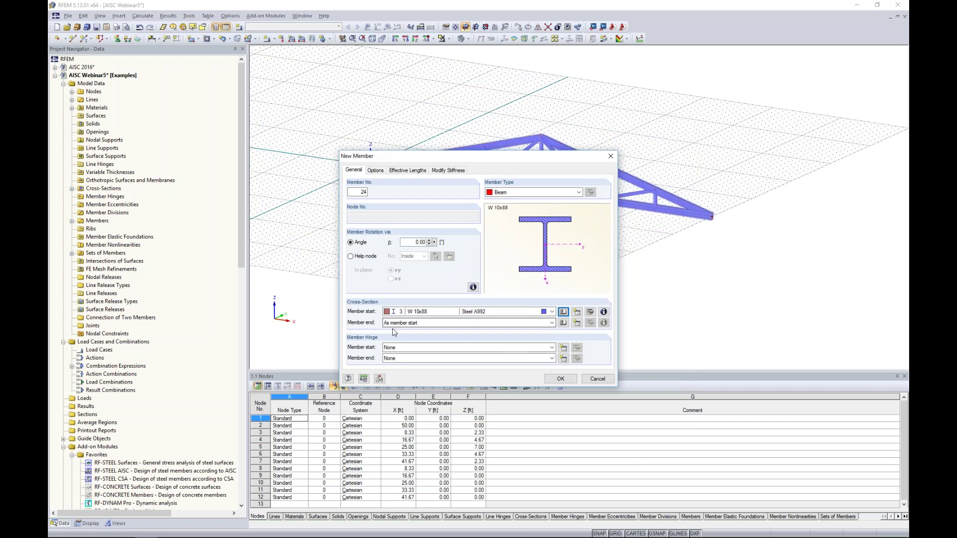
left_click(559, 378)
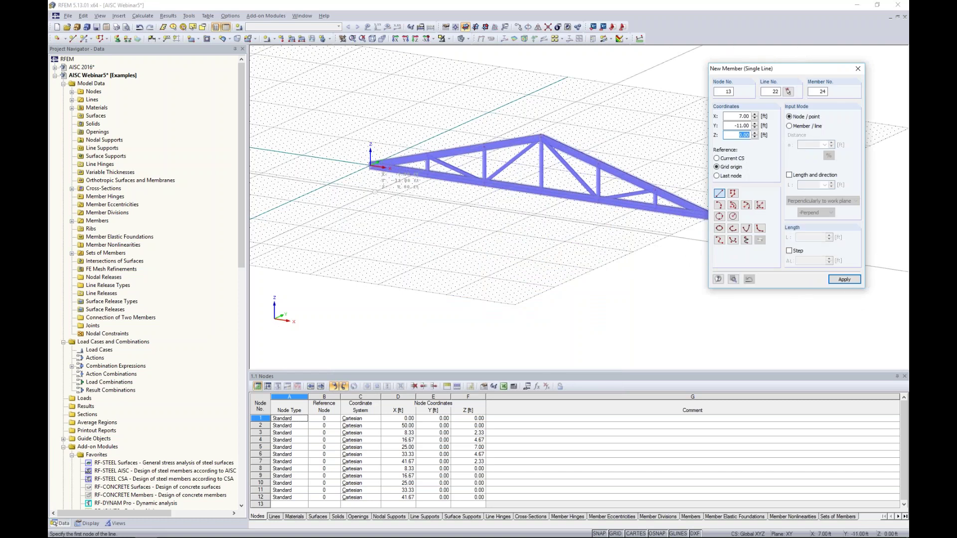
left_click(789, 175)
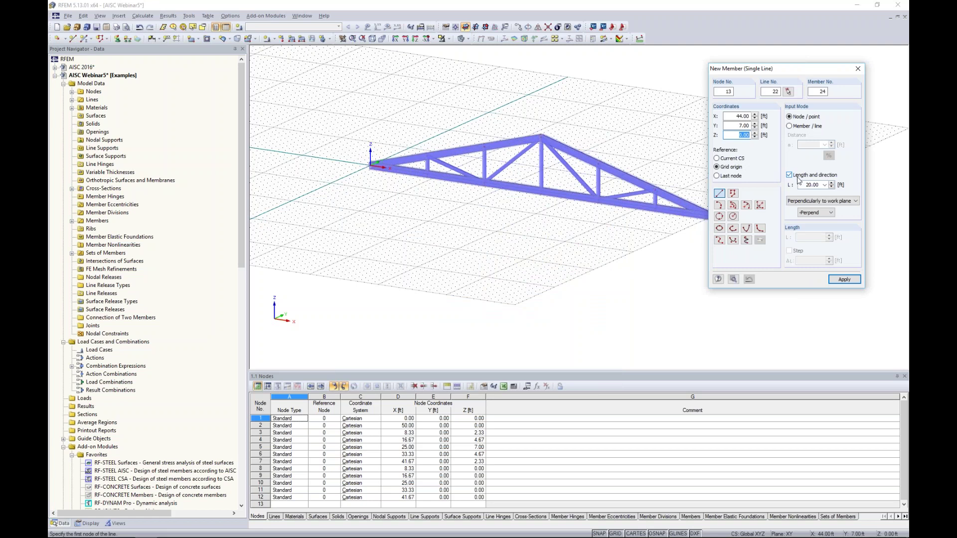
left_click_drag(803, 184, 817, 185)
type("2")
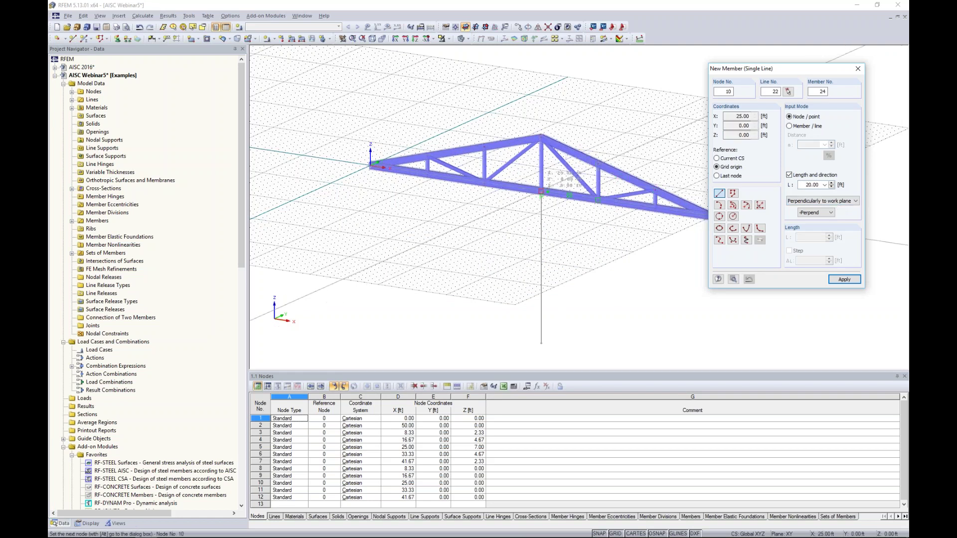
left_click(597, 299)
left_click(799, 201)
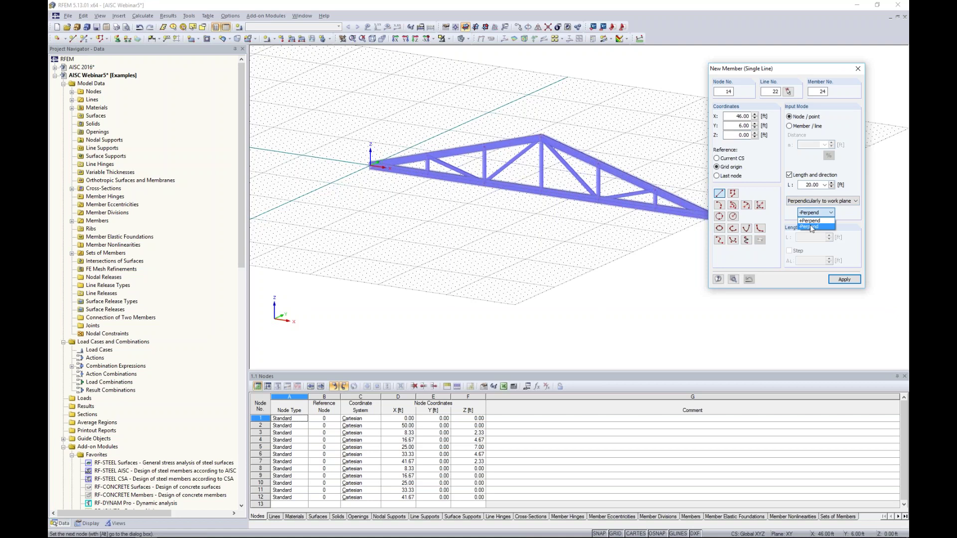
left_click(812, 211)
- Place the 20 ft W 10x88 columns downward from the two end nodes of the truss
middle_click_drag(371, 167, 305, 134)
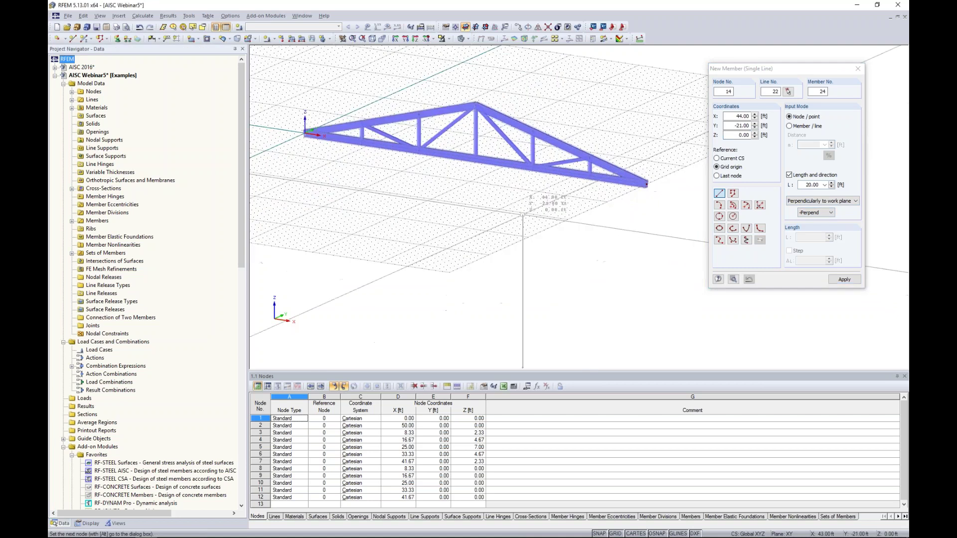
left_click(305, 134)
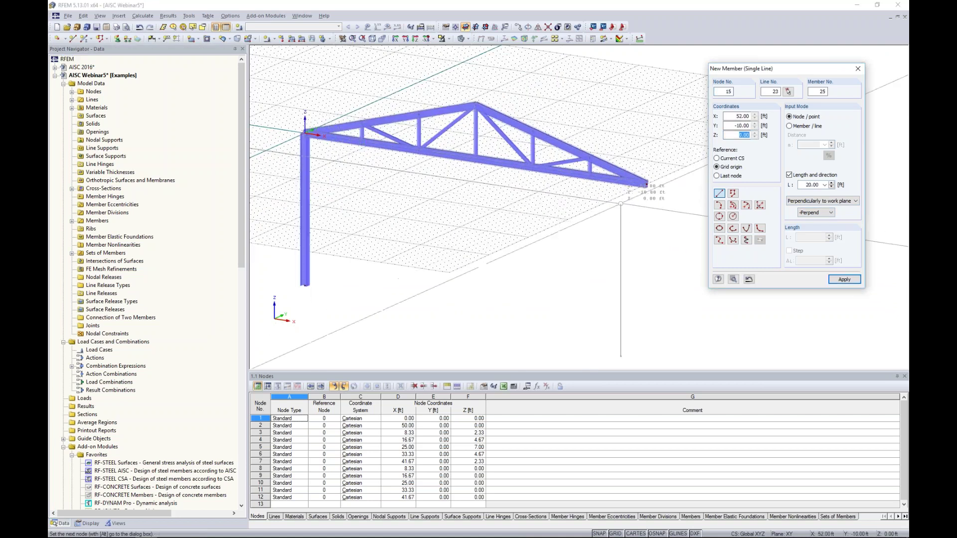
left_click(647, 185)
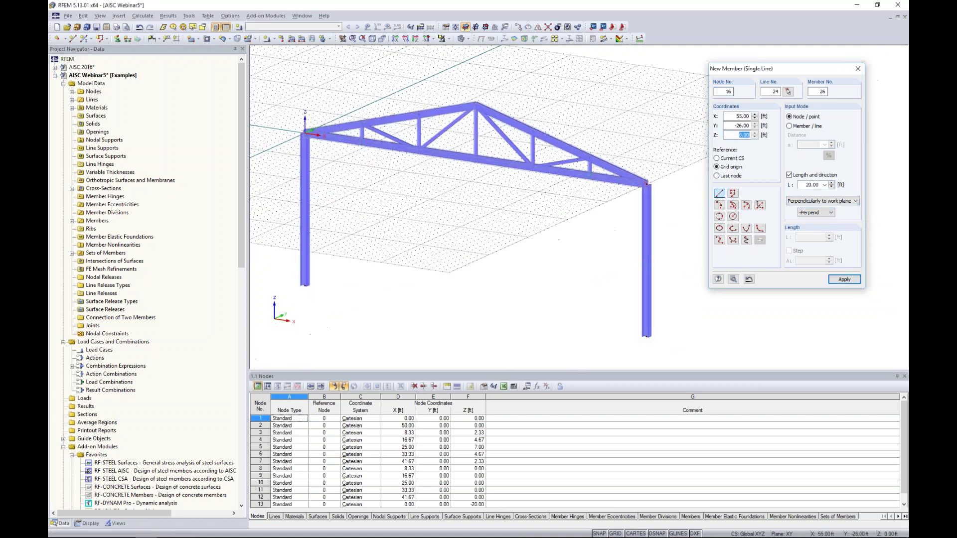
key("Escape")
- Hide the work plane grid and window-select the truss together with both columns, leaving out the column base nodes
mouse_move(711, 196)
middle_mouse_down("ctrl")
mouse_move(613, 154)
mouse_move(442, 148)
mouse_move(700, 198)
middle_mouse_up("ctrl")
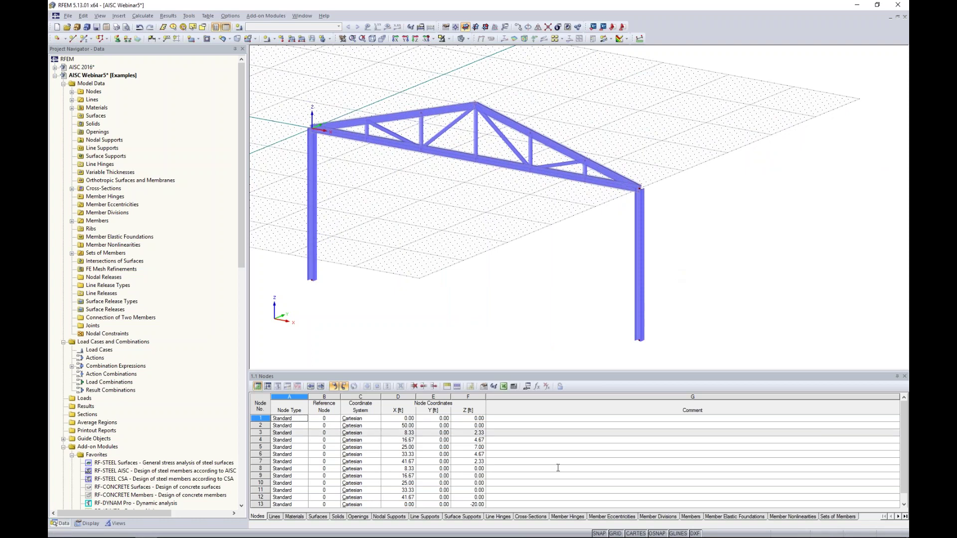
left_click(616, 533)
middle_click_drag(553, 272, 650, 224, "ctrl")
middle_click_drag(533, 230, 605, 228)
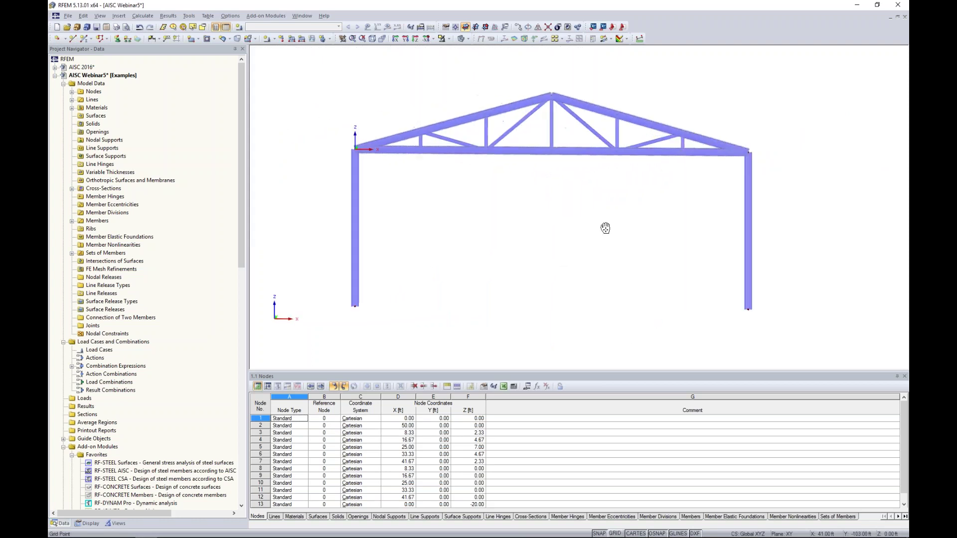
scroll(596, 231, "down", 1)
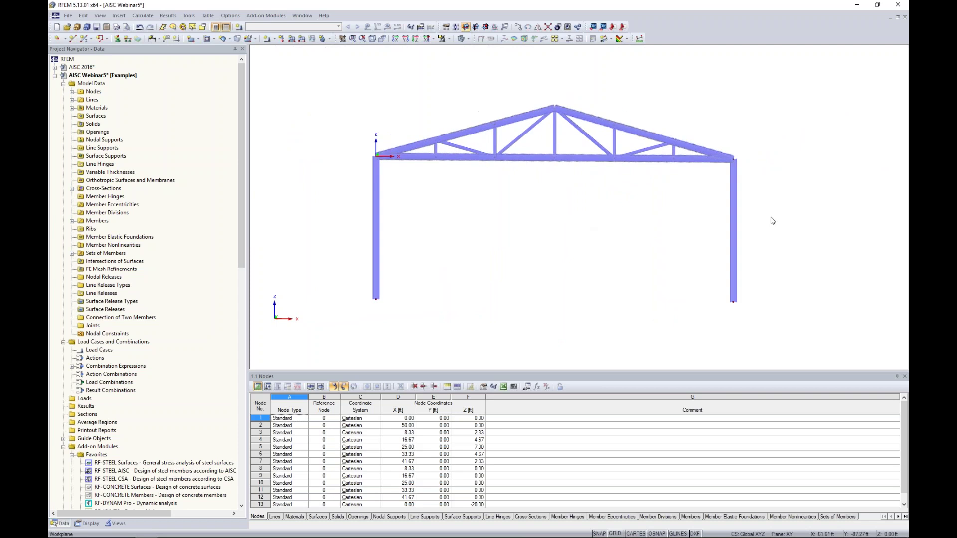
left_click_drag(798, 238, 340, 83)
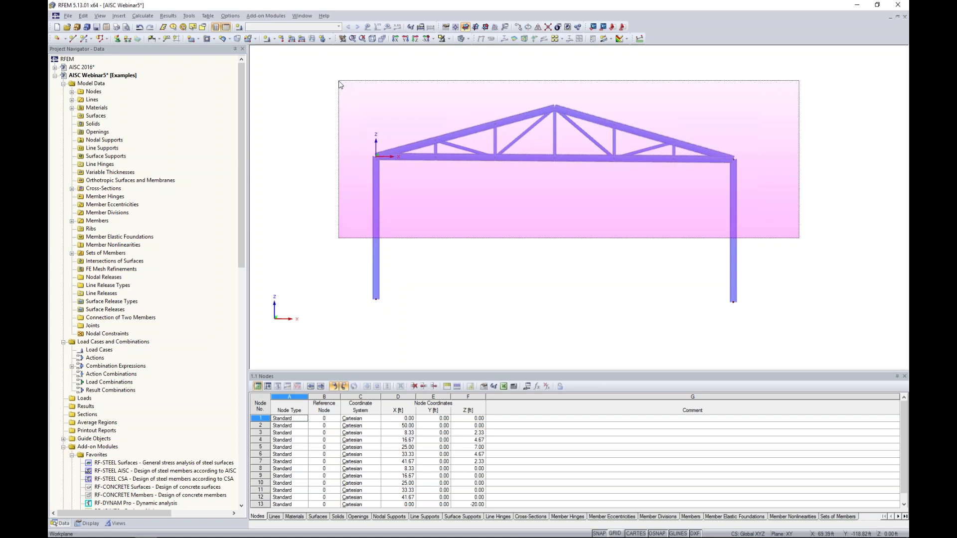
left_click_drag(341, 84, 338, 81)
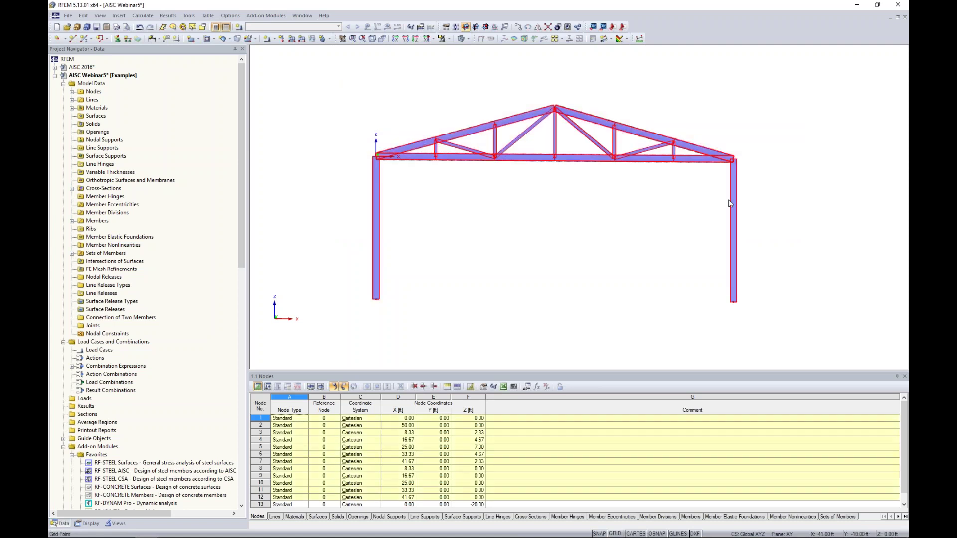
- Display the model as wireframe and deselect the truss's interior bottom-chord nodes, keeping the midspan node selected
middle_click_drag(586, 221, 551, 216)
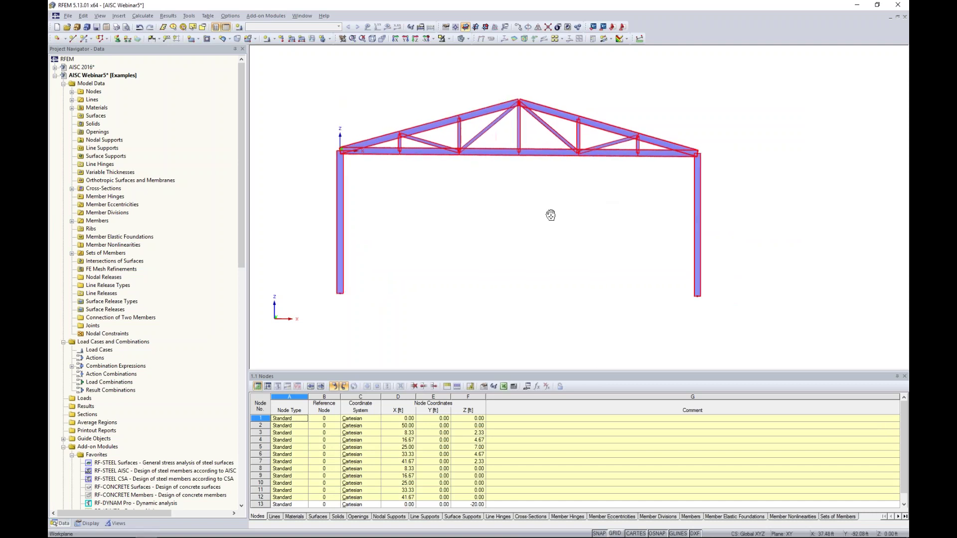
left_click(467, 38)
left_click(494, 59)
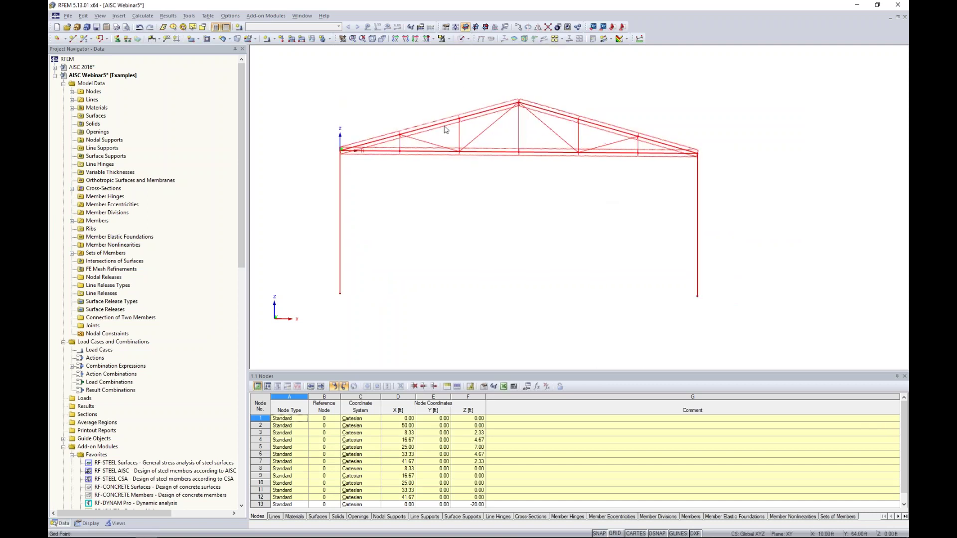
scroll(419, 150, "up", 4)
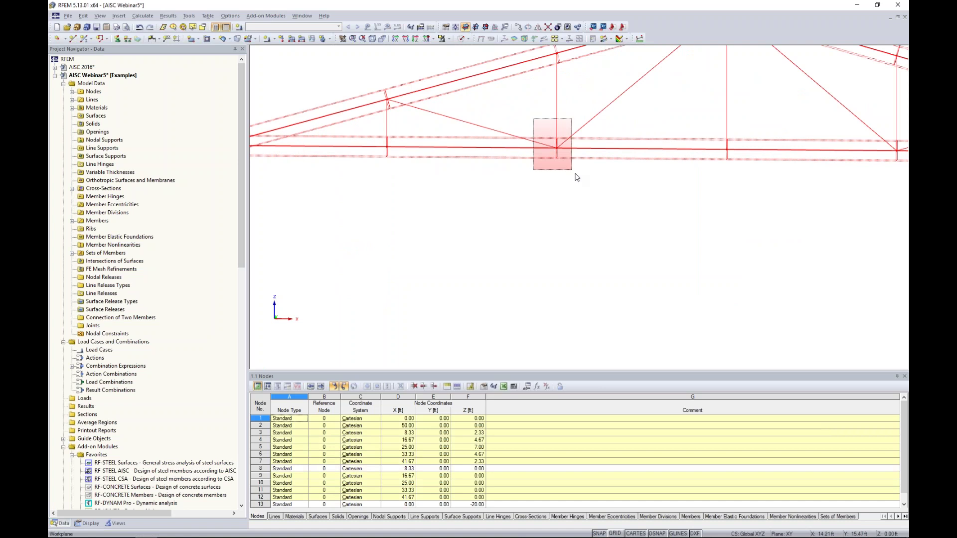
scroll(585, 182, "down", 3)
scroll(562, 230, "up", 3)
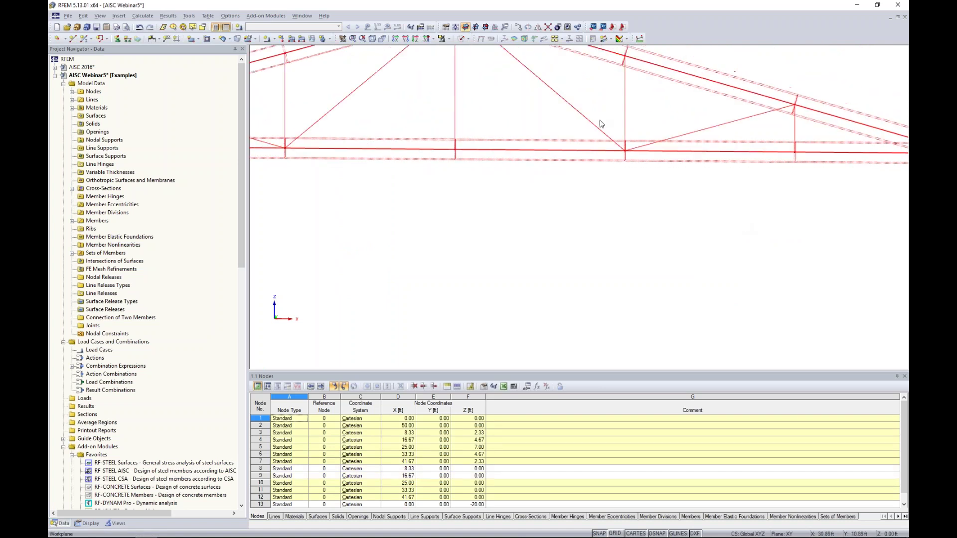
middle_click_drag(737, 212, 587, 209)
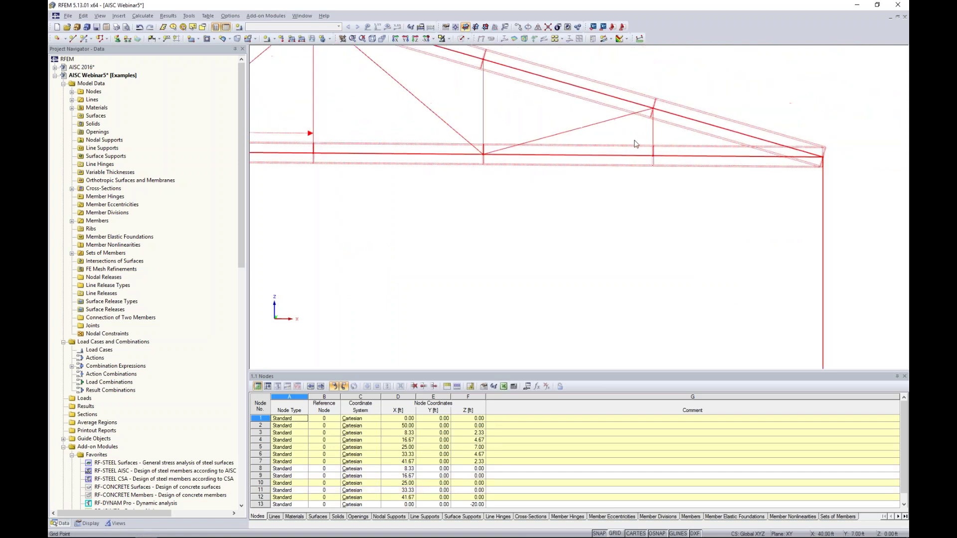
scroll(681, 191, "down", 5)
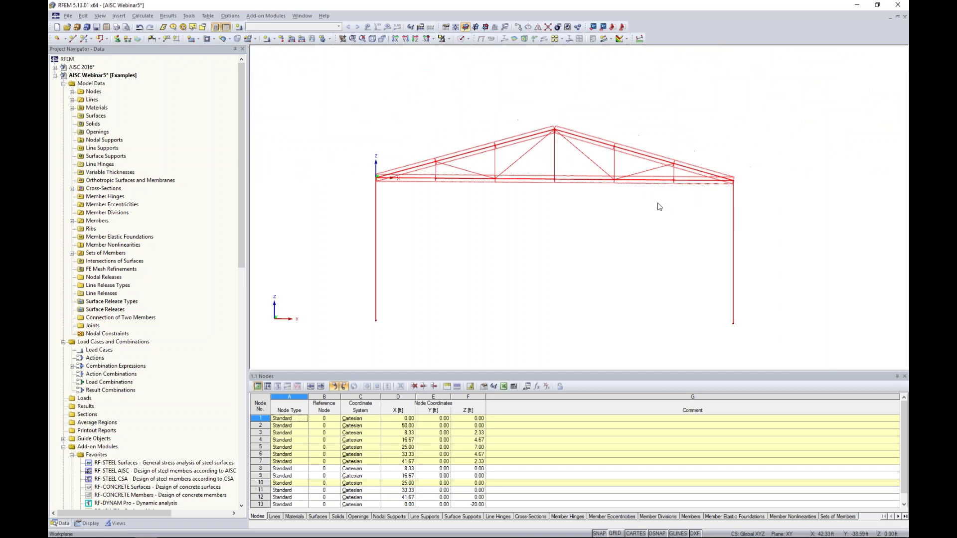
- Set up a copy of the selected frame with 3 copies spaced 20 ft apart in the Y direction
middle_click_drag(643, 215, 593, 199, "ctrl")
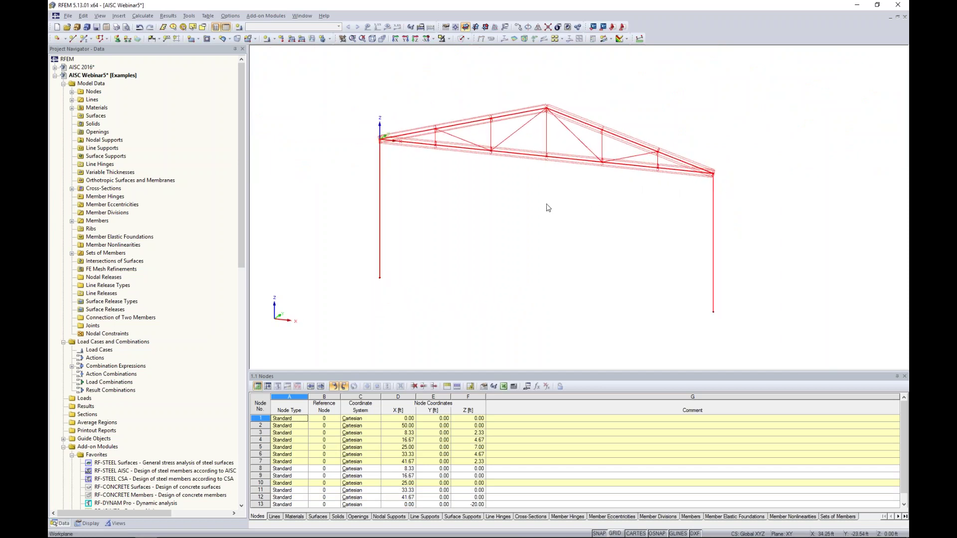
scroll(580, 218, "down", 1)
middle_click_drag(581, 217, 520, 213)
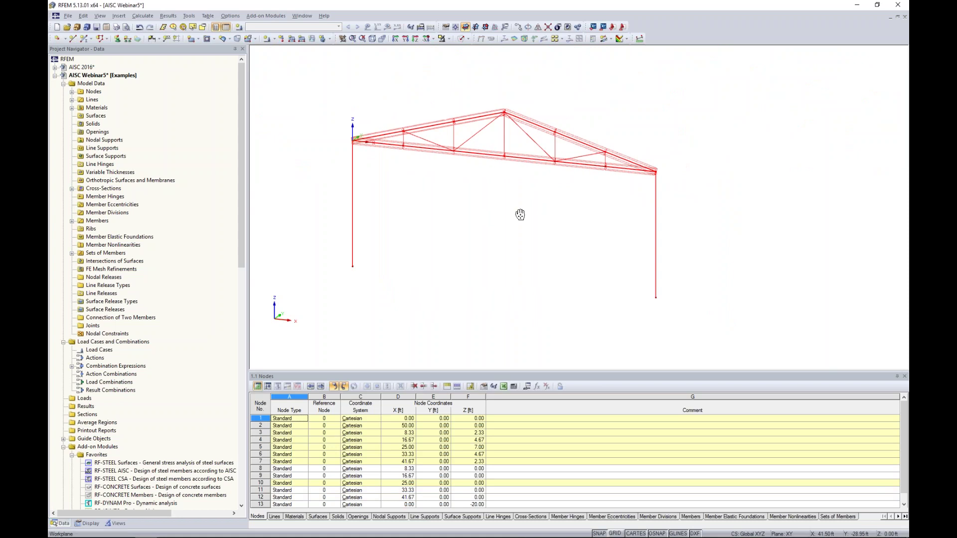
left_click(518, 28)
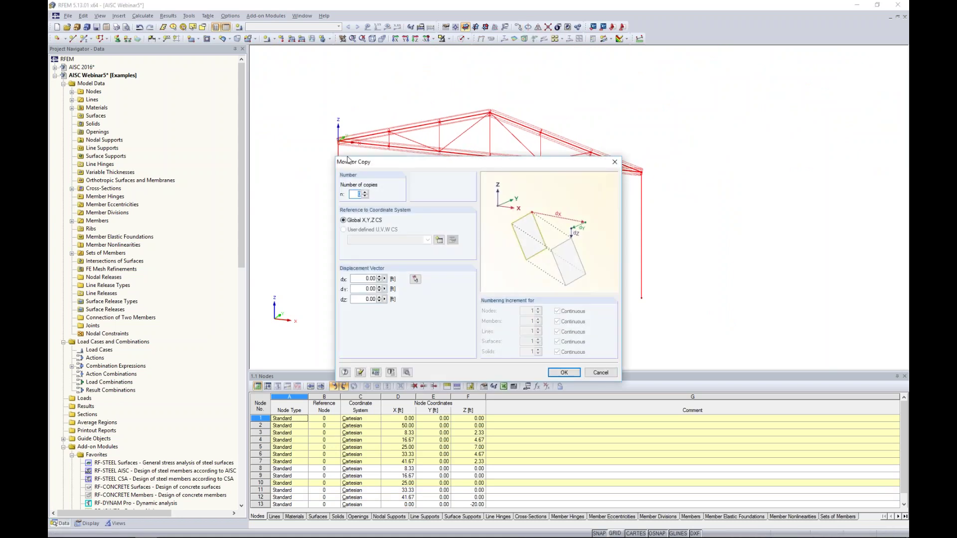
type("3")
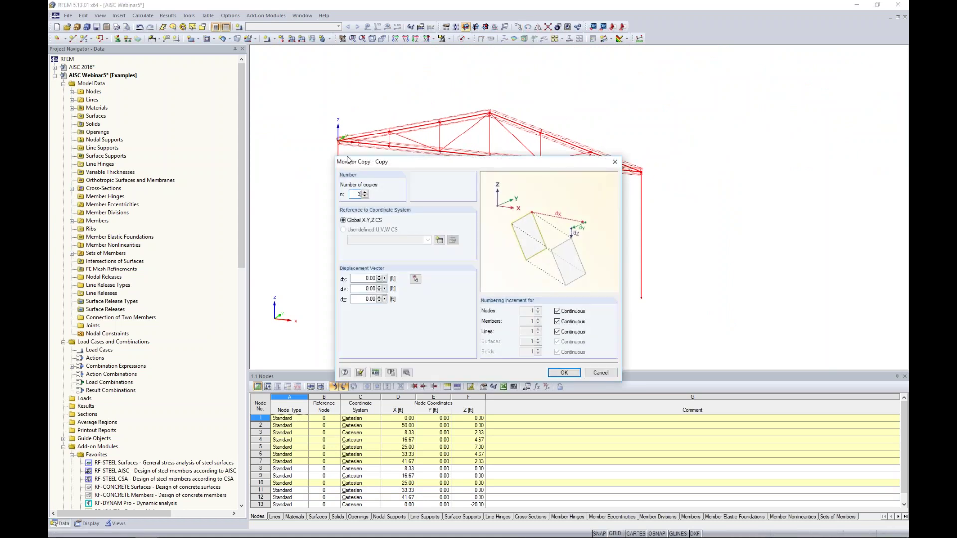
left_click(360, 288)
type("20")
- In the copy's detail settings, enable creating new lines and new members between the selected nodes and their copies
left_click(407, 372)
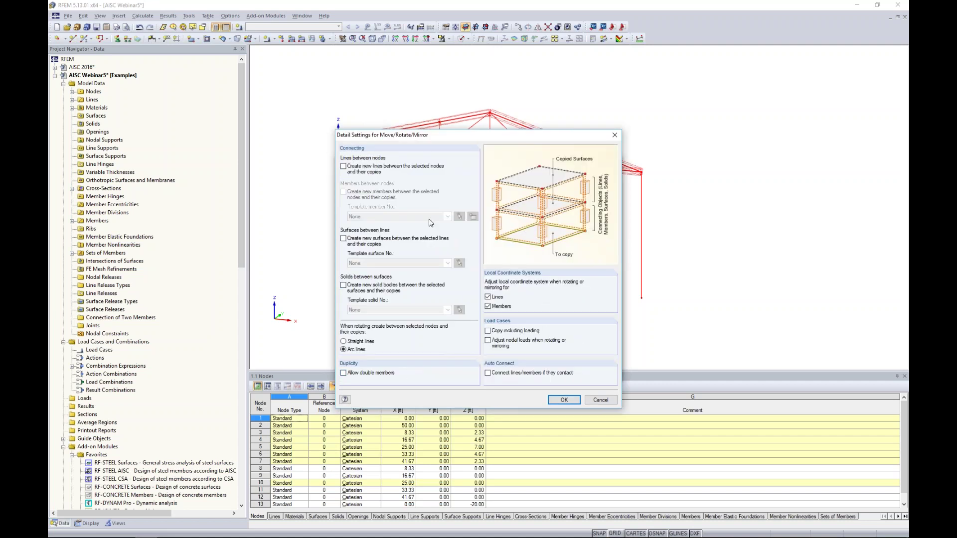
left_click(343, 168)
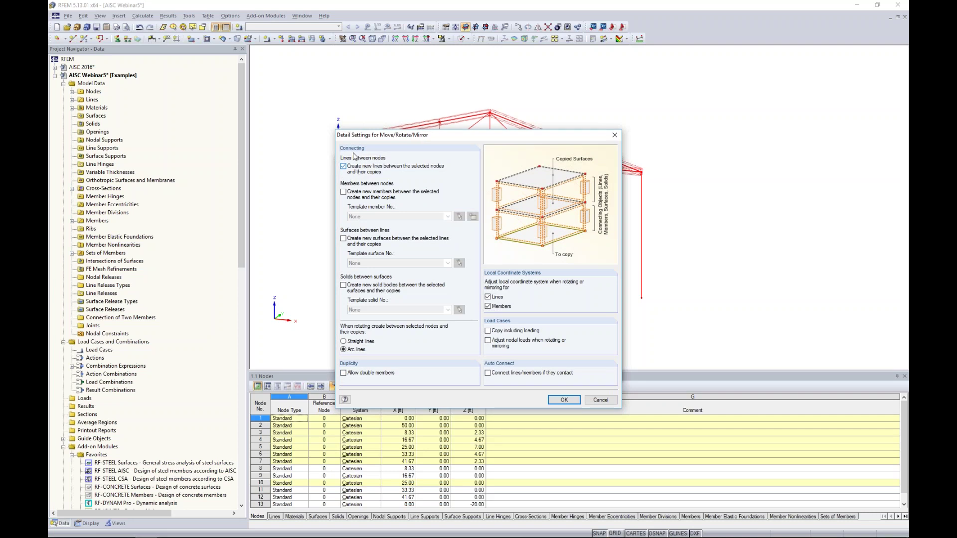
left_click(343, 193)
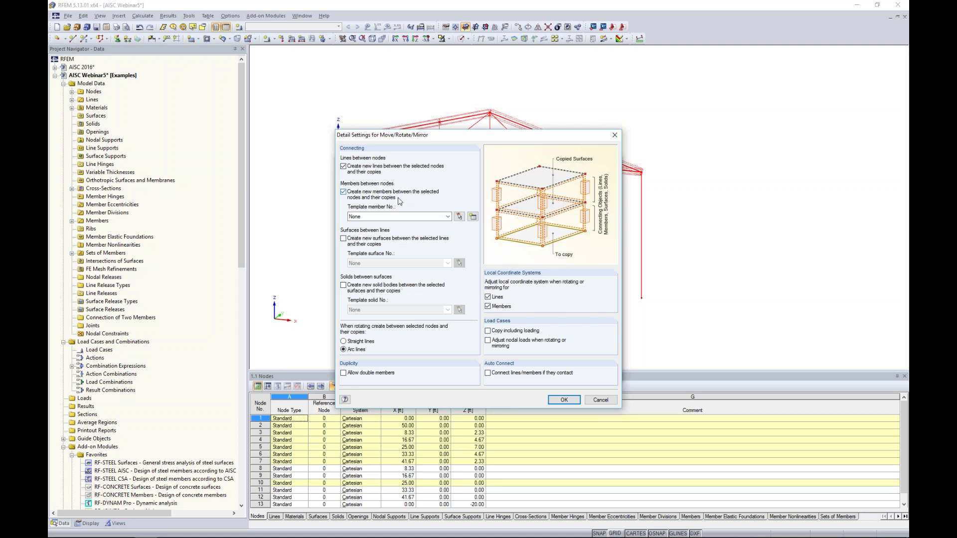
left_click(447, 217)
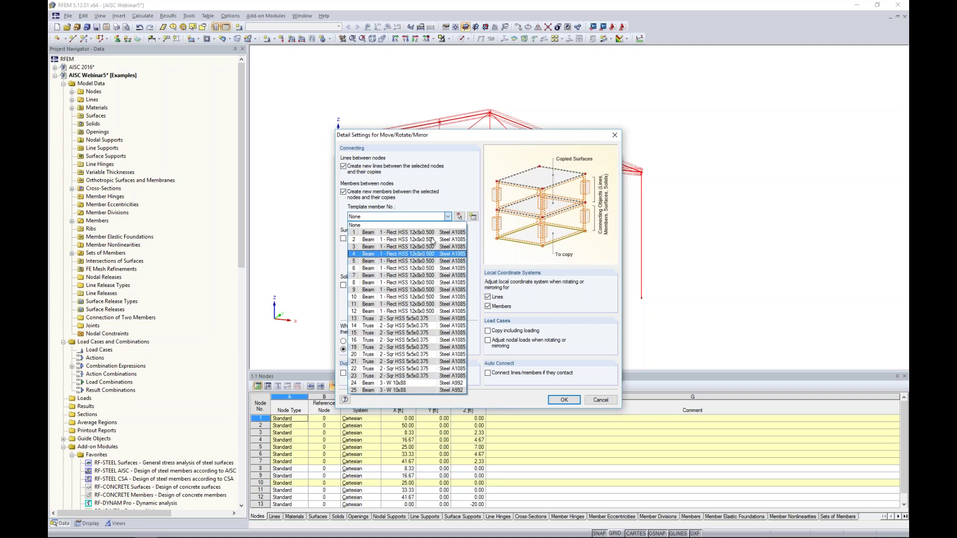
left_click(467, 208)
- Define the template member for the connecting members as a Beam with a Sqr HSS 6x6x0.625 cross-section in Steel A1085
left_click(471, 218)
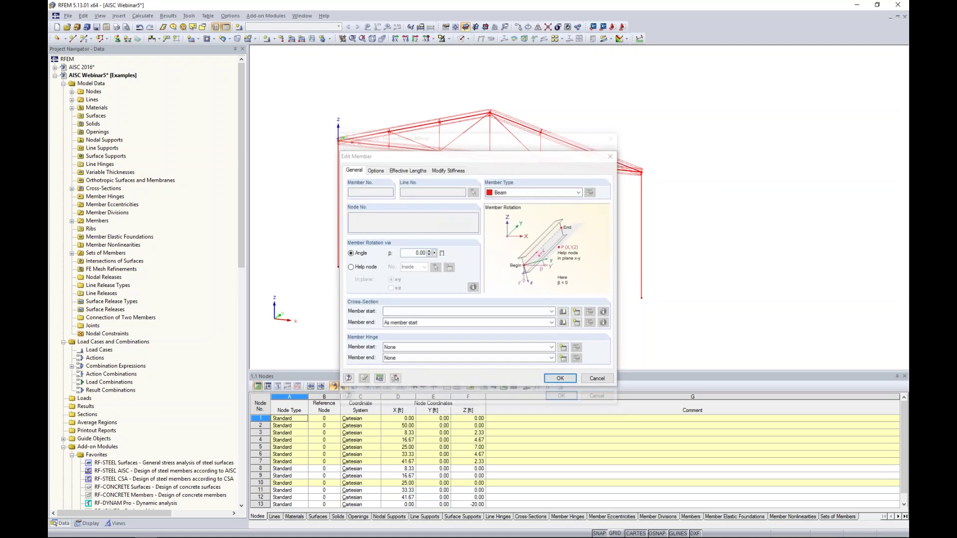
left_click(563, 312)
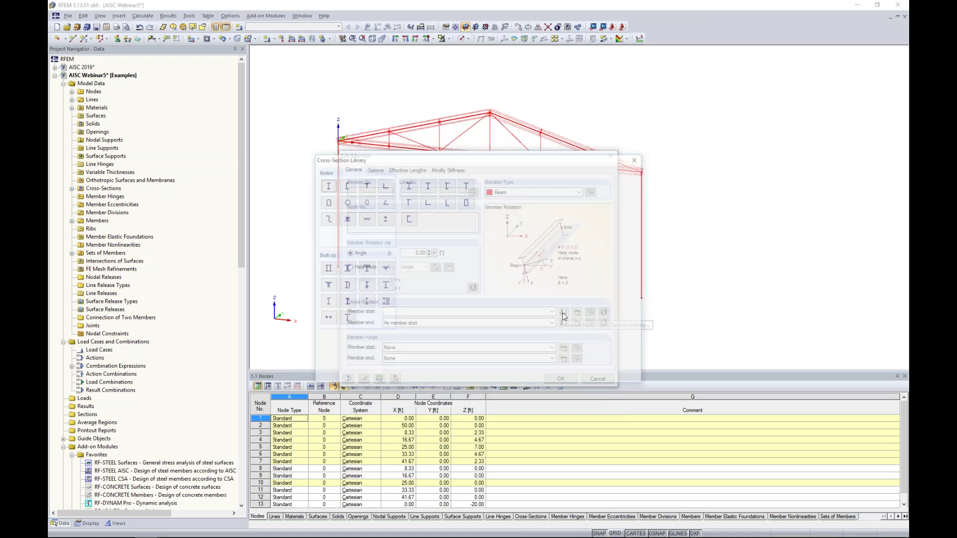
left_click(330, 205)
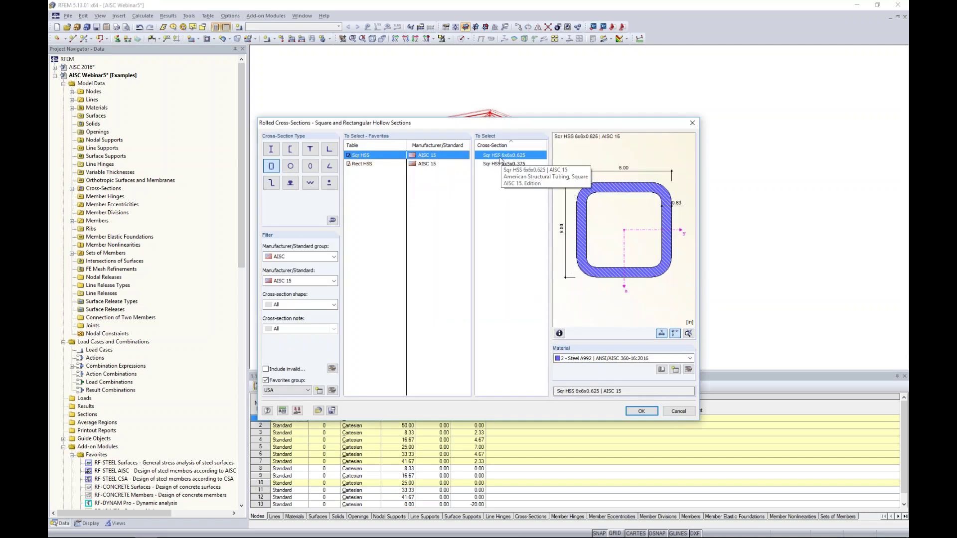
left_click(588, 359)
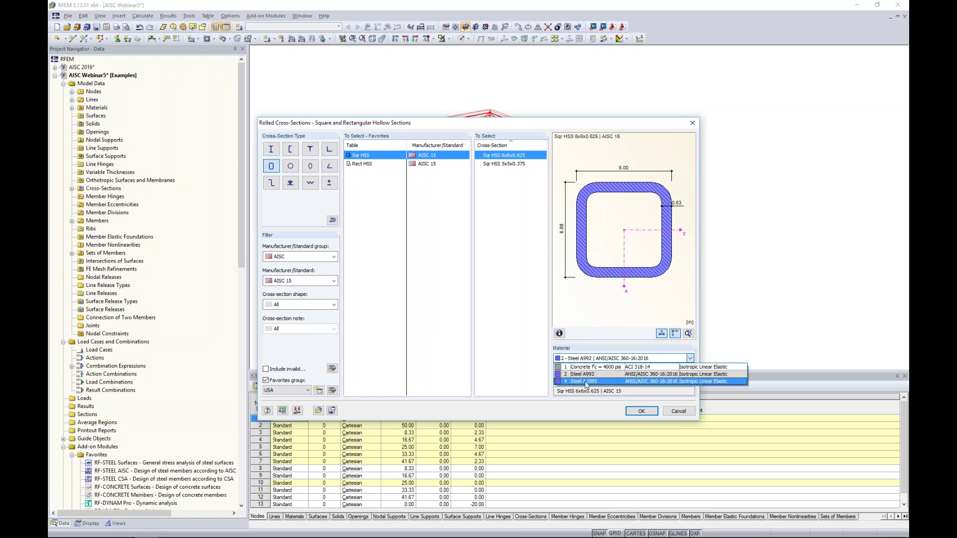
left_click(586, 382)
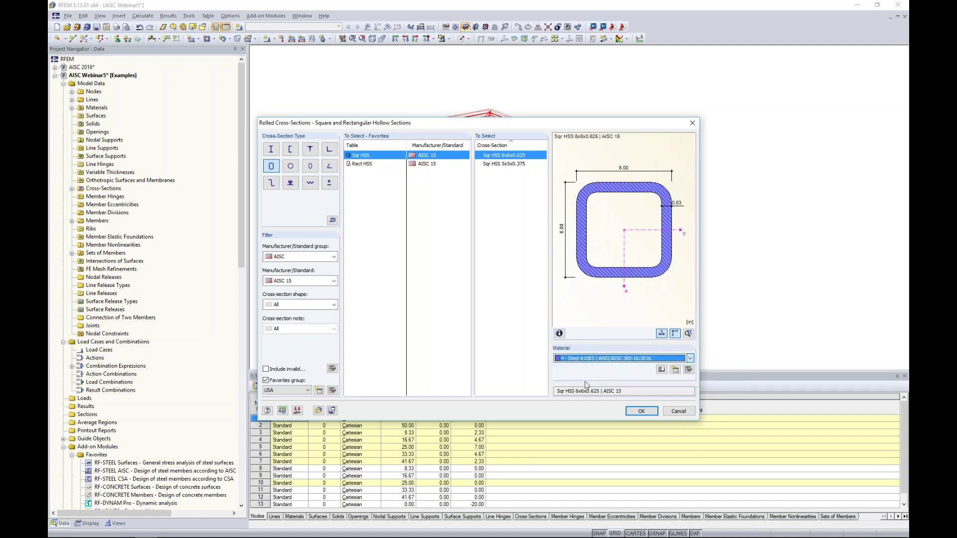
left_click(642, 411)
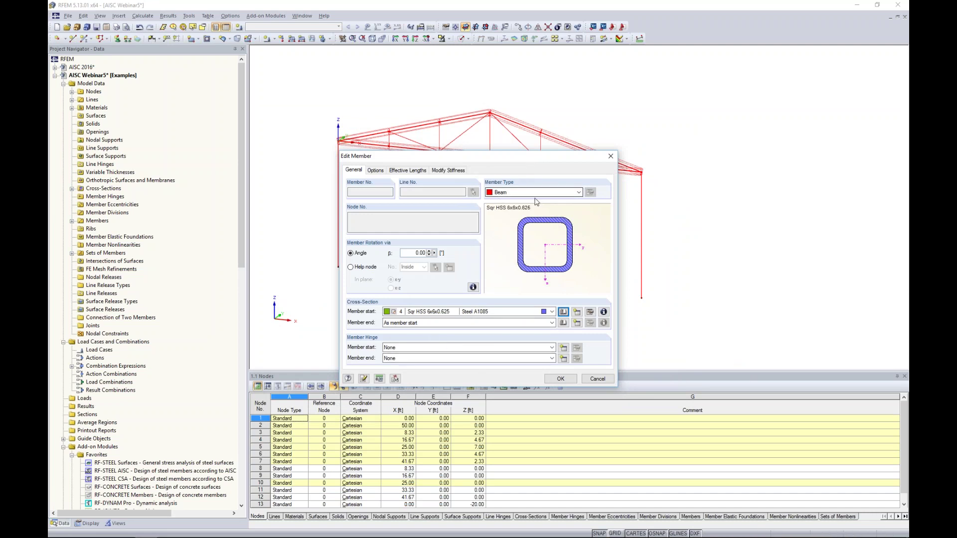
left_click(579, 193)
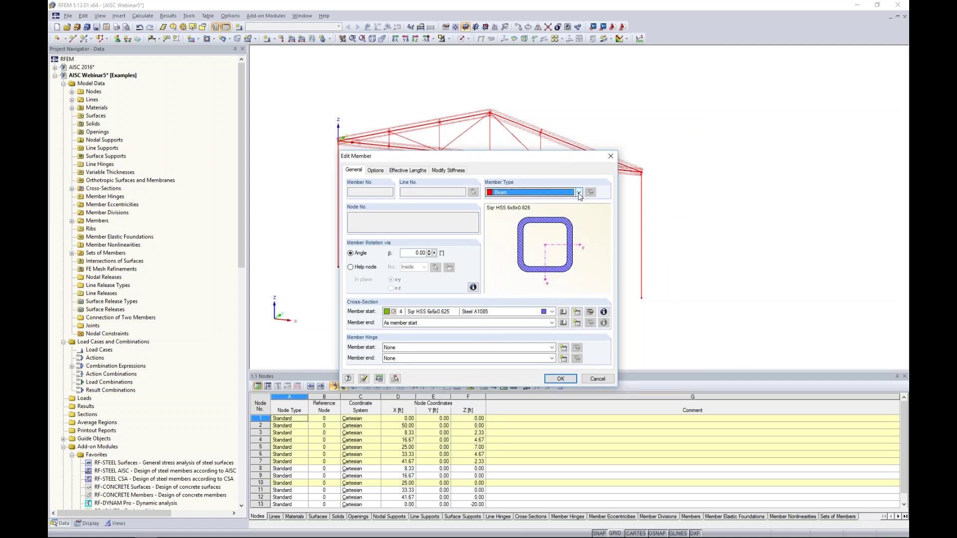
left_click(578, 193)
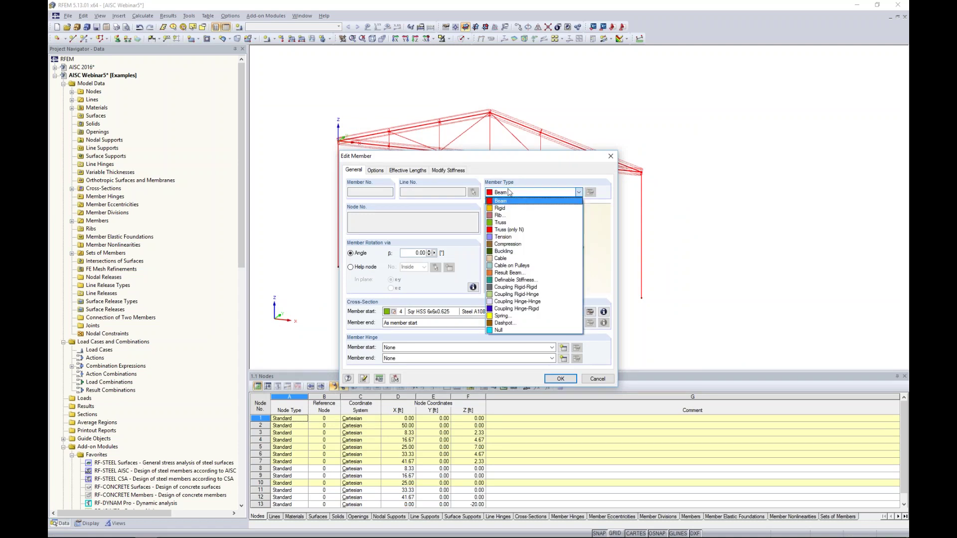
left_click(513, 193)
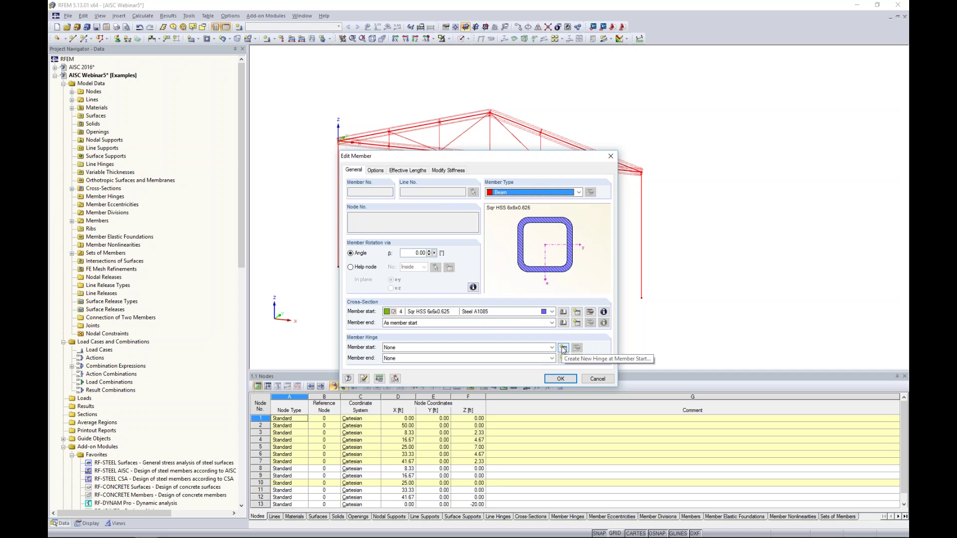
- Examine the nonlinearity options for the φy rotation in a new member hinge definition, including the Diagram settings
left_click(563, 348)
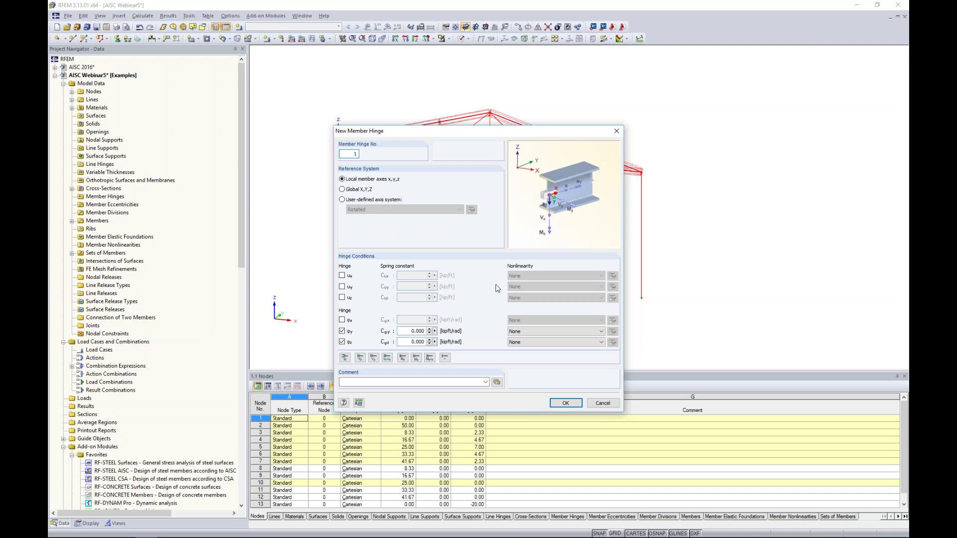
left_click(545, 332)
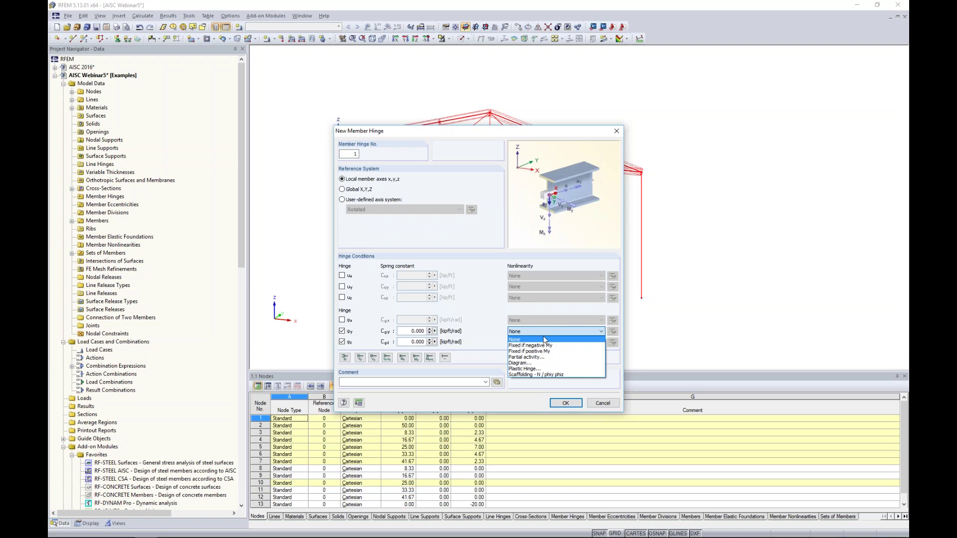
left_click(532, 363)
left_click(612, 332)
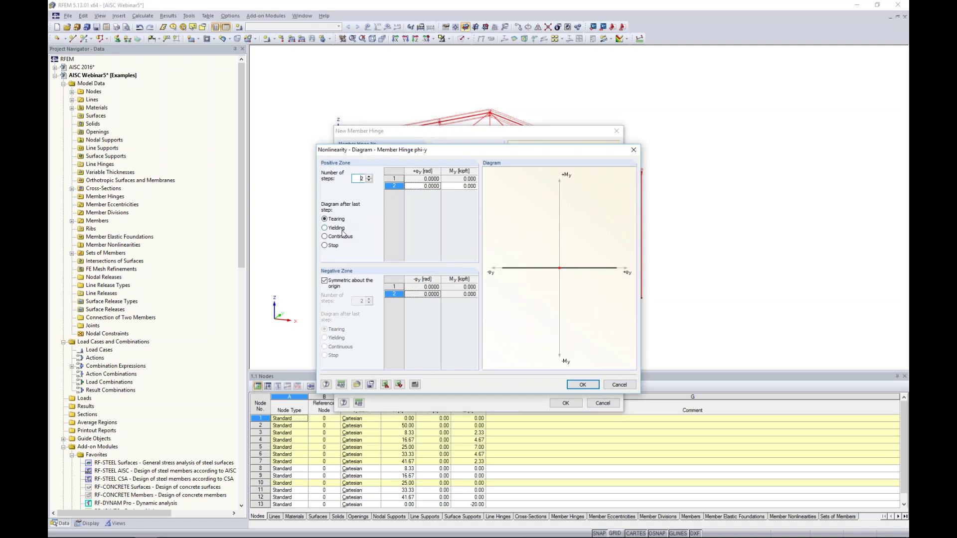
left_click(617, 384)
left_click(544, 331)
left_click(539, 339)
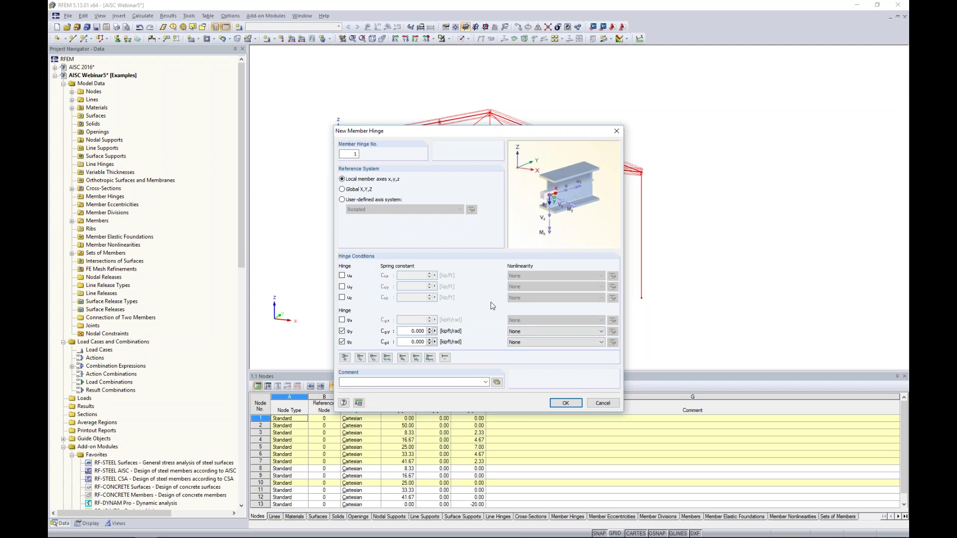
left_click(602, 402)
- Create a local-axis hinge releasing φy and φz at the template member's start and assign the same hinge to its end
left_click(412, 349)
left_click(562, 348)
left_click(565, 402)
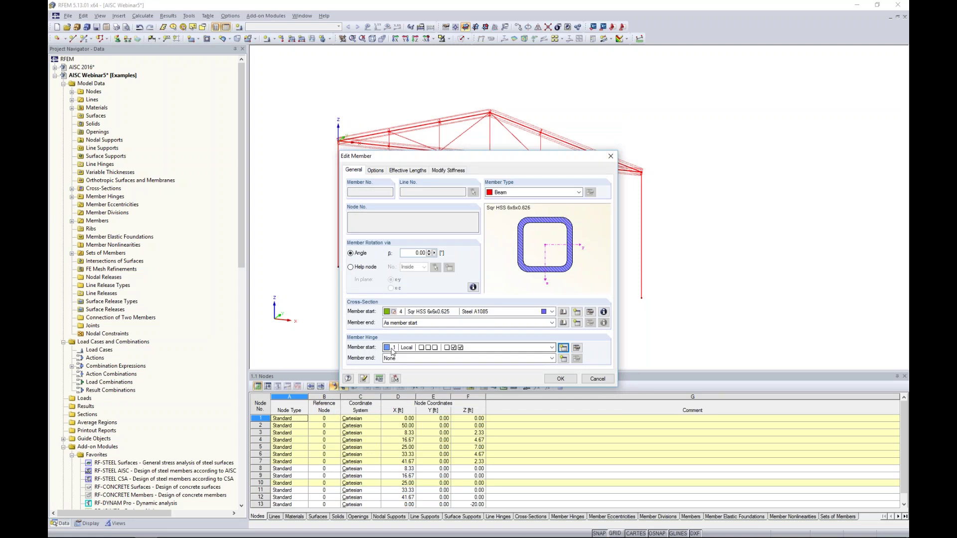
left_click(396, 358)
left_click(403, 366)
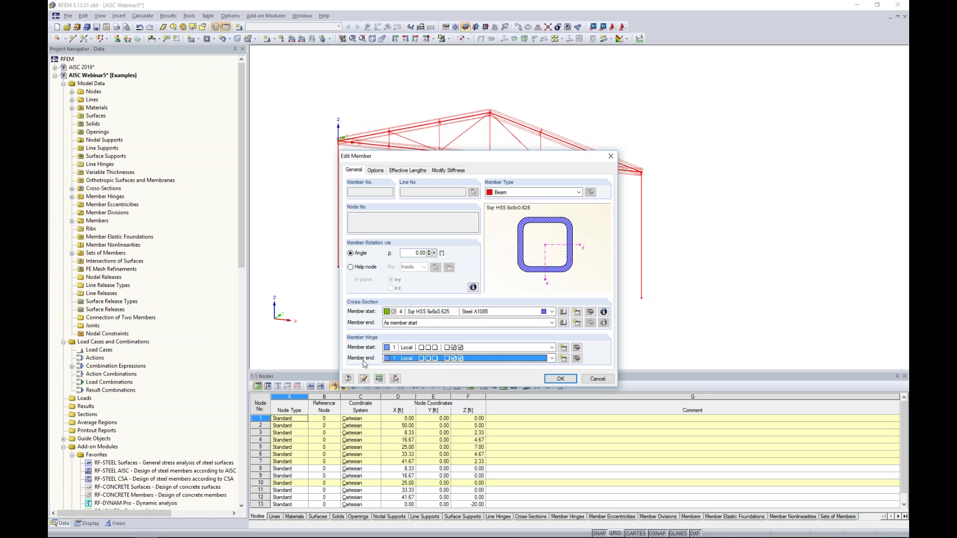
left_click(559, 378)
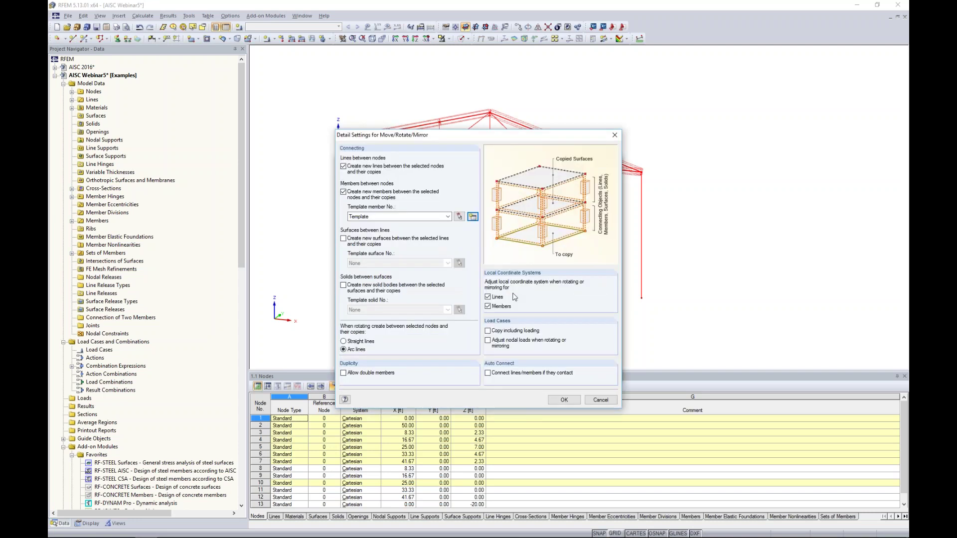
- Apply the detail settings and run the frame copy, then display the model as solid transparent
left_click(564, 400)
left_click(564, 372)
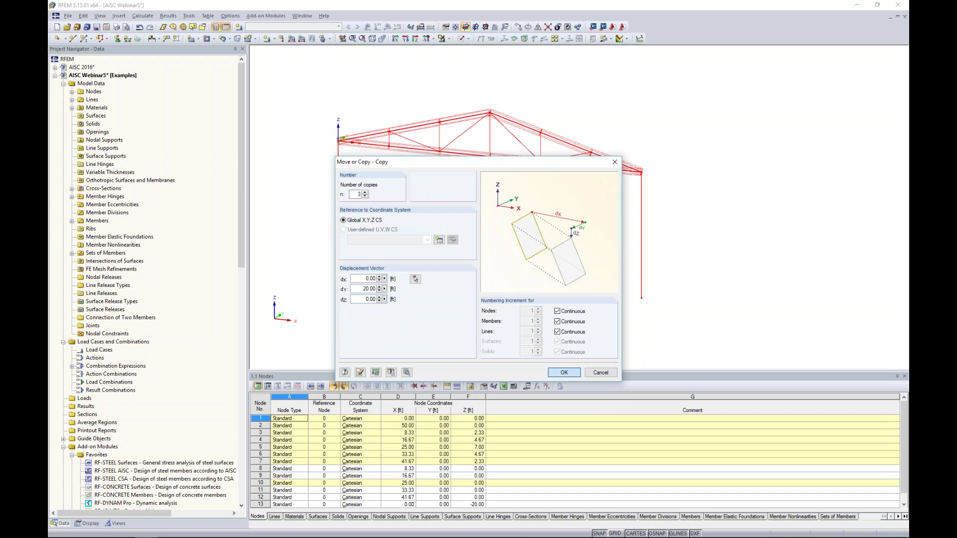
middle_click_drag(596, 243, 503, 269)
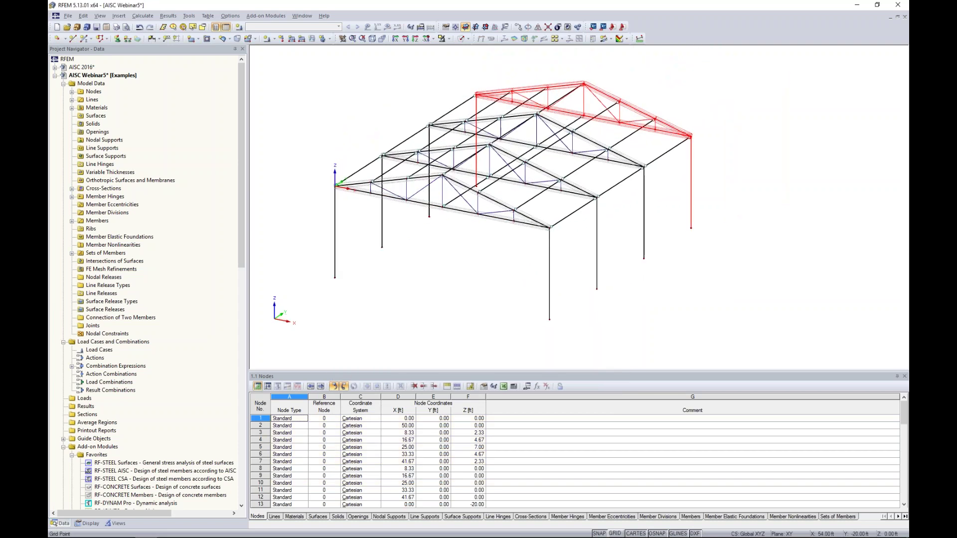
left_click(464, 39)
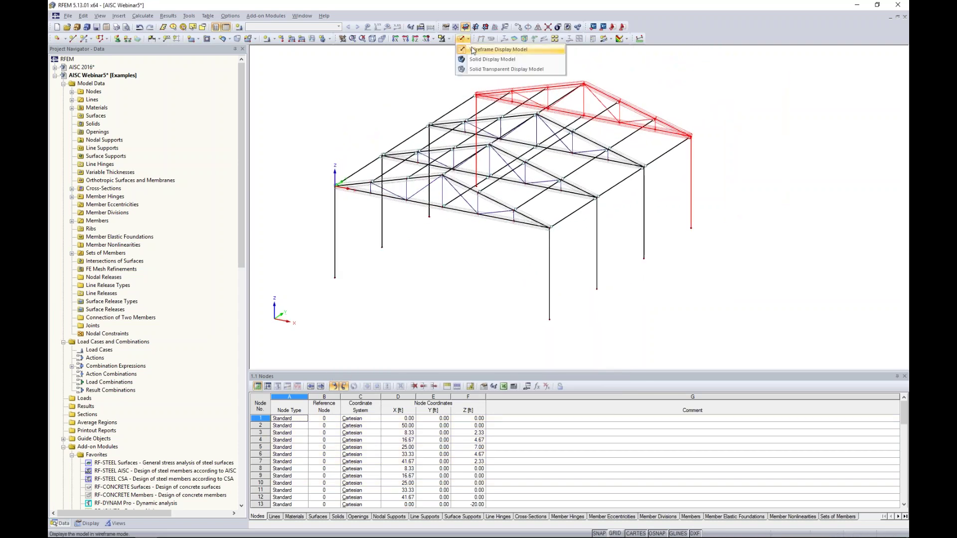
left_click(481, 69)
- Inspect the copied frames and the connecting members from several angles, including close up at the midspan bottom-chord node
middle_click_drag(621, 238, 604, 124, "ctrl")
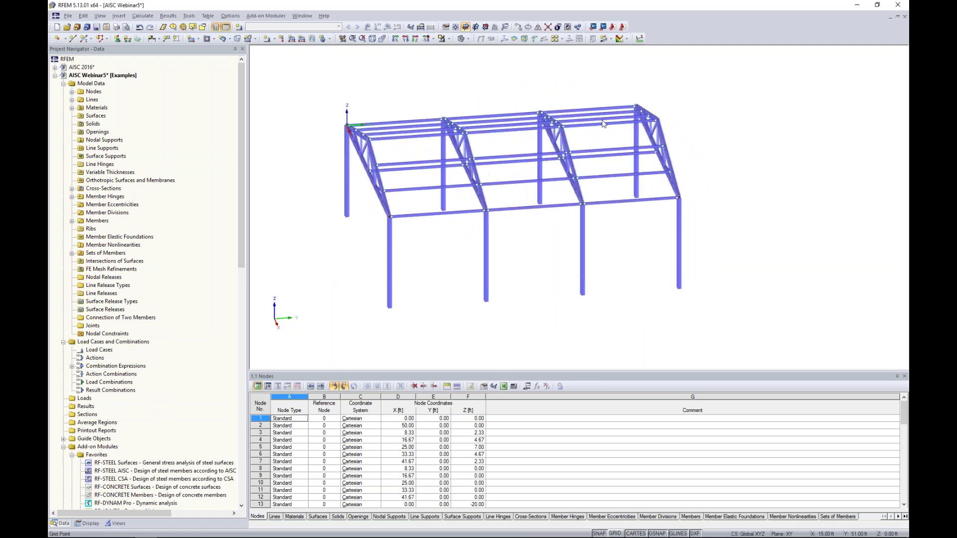
middle_click_drag(524, 255, 694, 263, "ctrl")
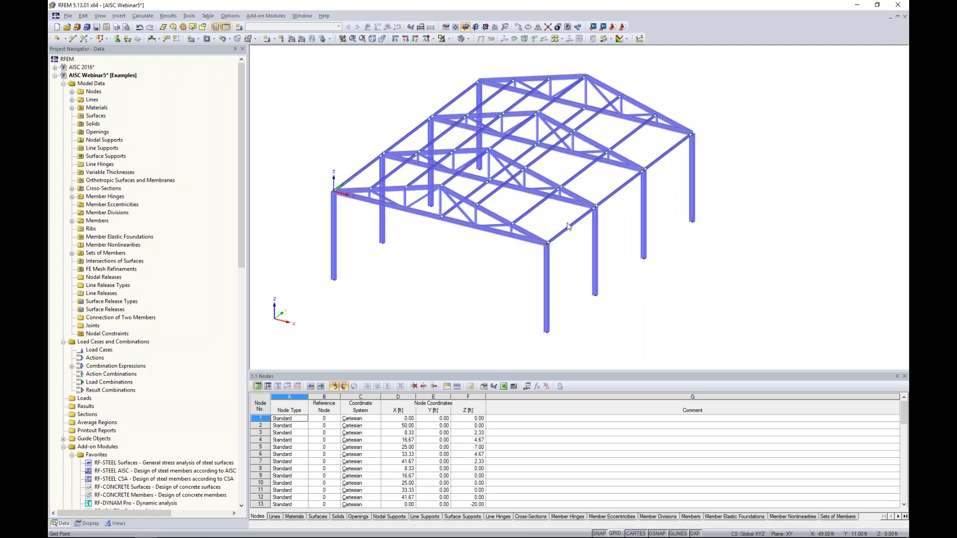
middle_click_drag(565, 221, 577, 236)
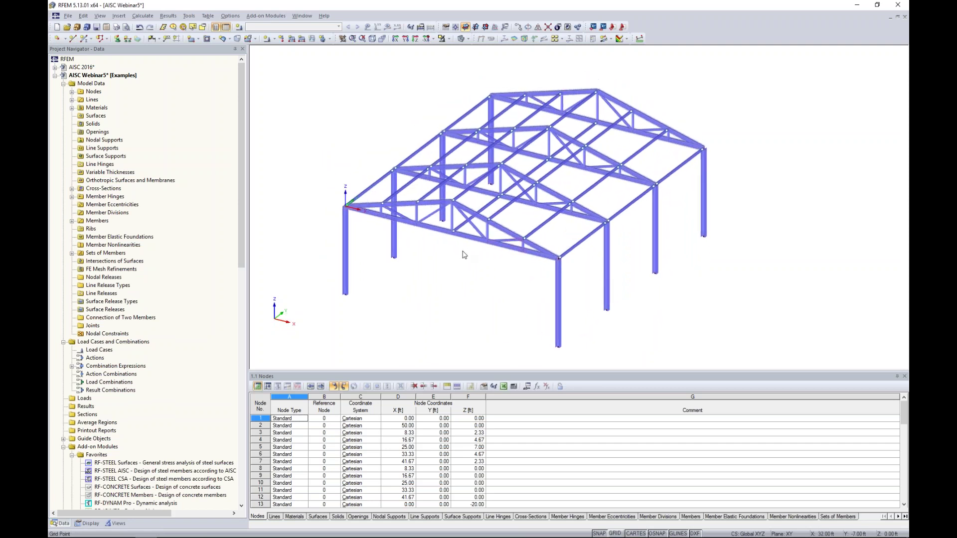
scroll(464, 254, "up", 5)
middle_click_drag(563, 212, 621, 196)
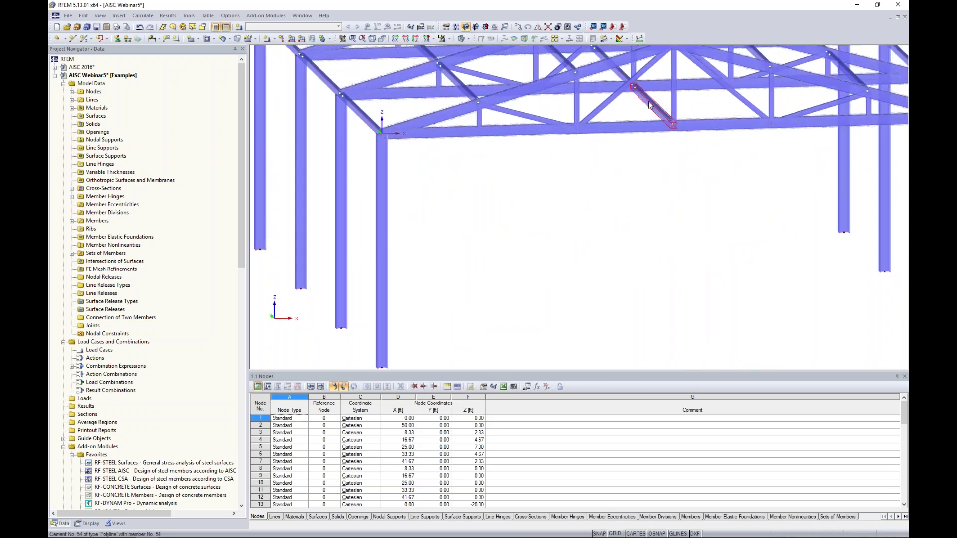
middle_click_drag(647, 120, 602, 223)
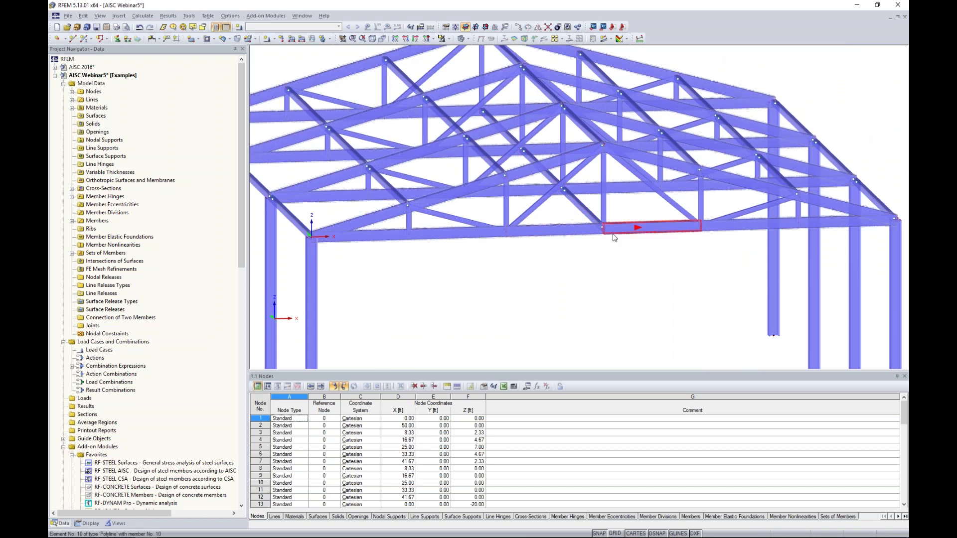
scroll(614, 238, "down", 4)
middle_click_drag(613, 234, 481, 241, "ctrl")
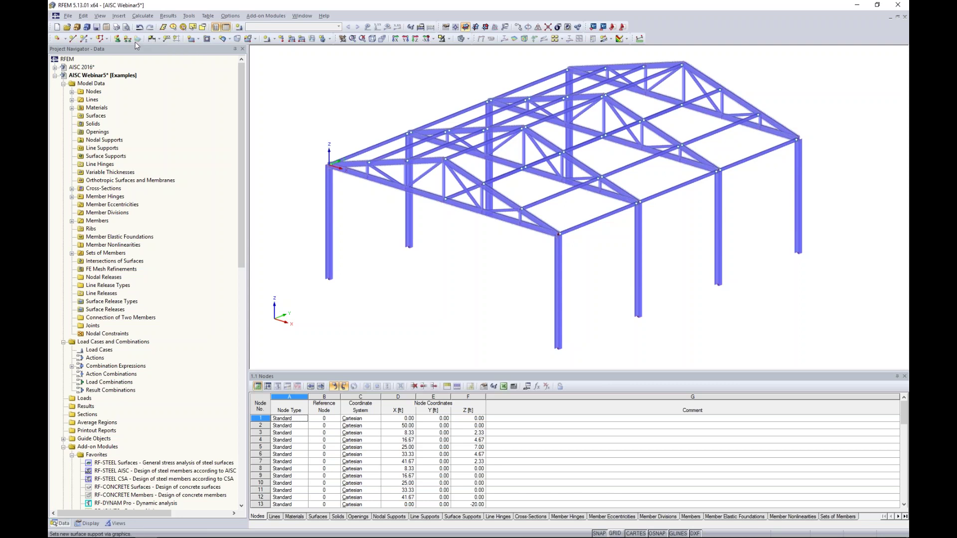
- Start a new nodal support and choose the Rigid support type
left_click(119, 41)
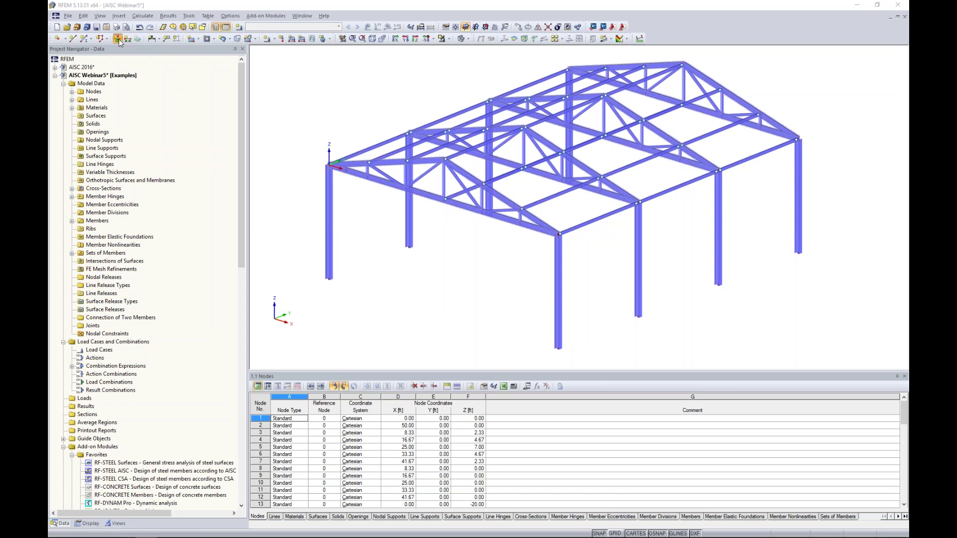
left_click(467, 206)
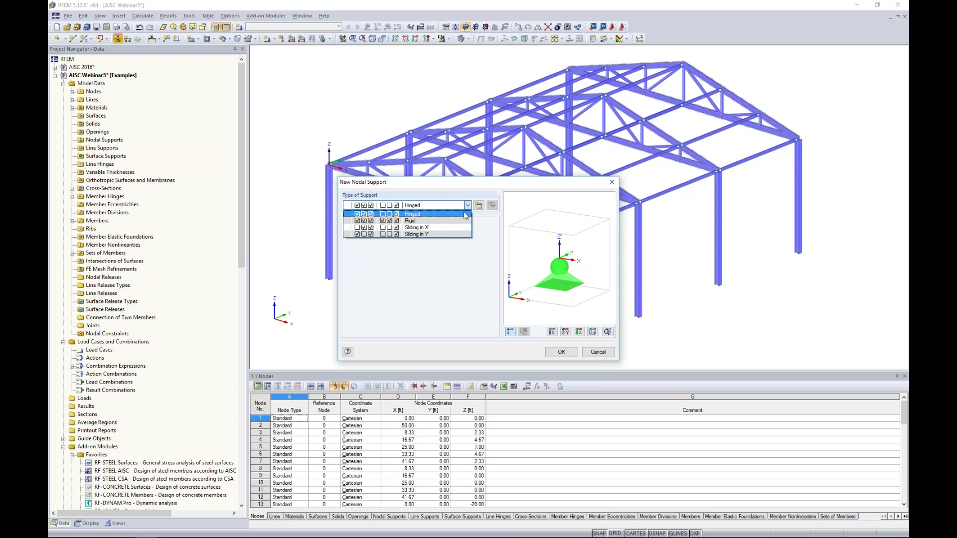
left_click(461, 220)
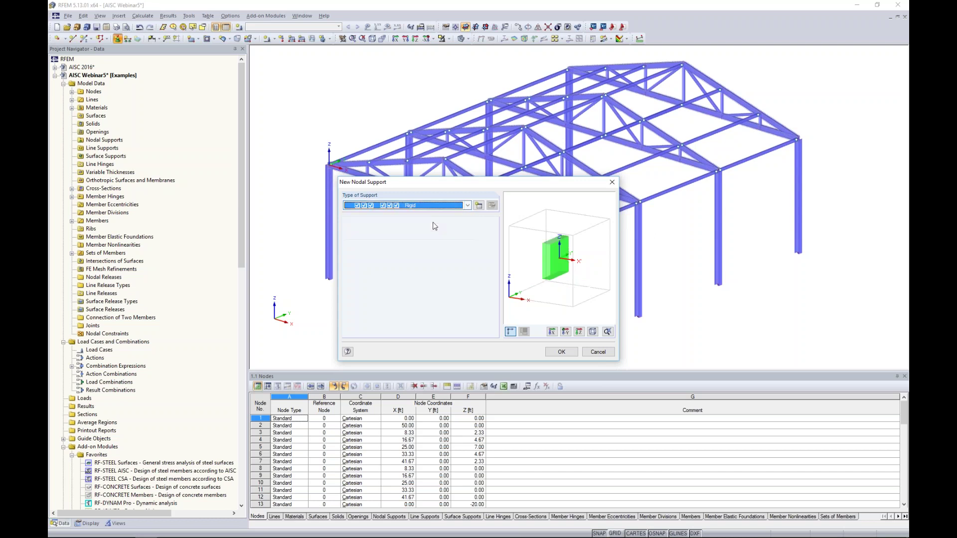
left_click(471, 208)
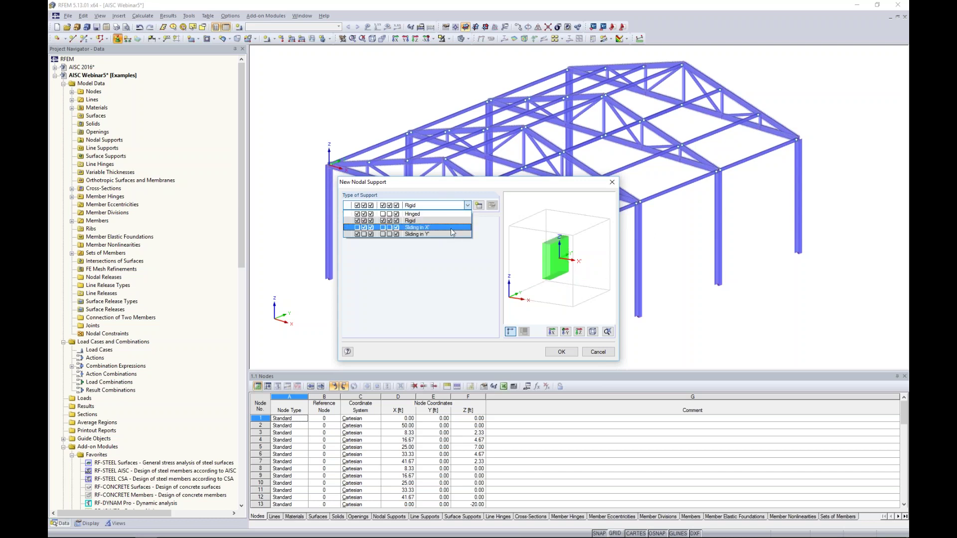
left_click(476, 219)
- Examine the support conditions and the X-translation nonlinearity options in a custom nodal support definition
left_click(478, 206)
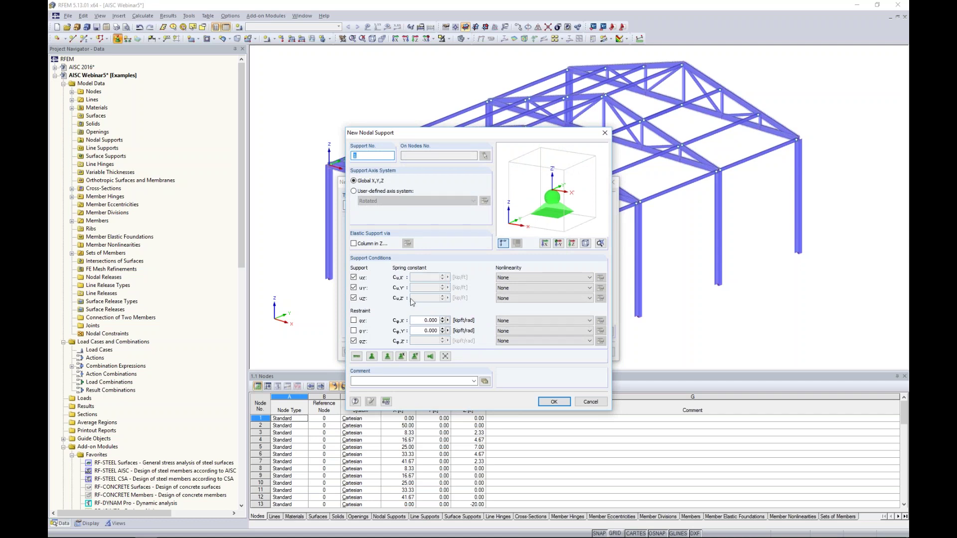
left_click(511, 278)
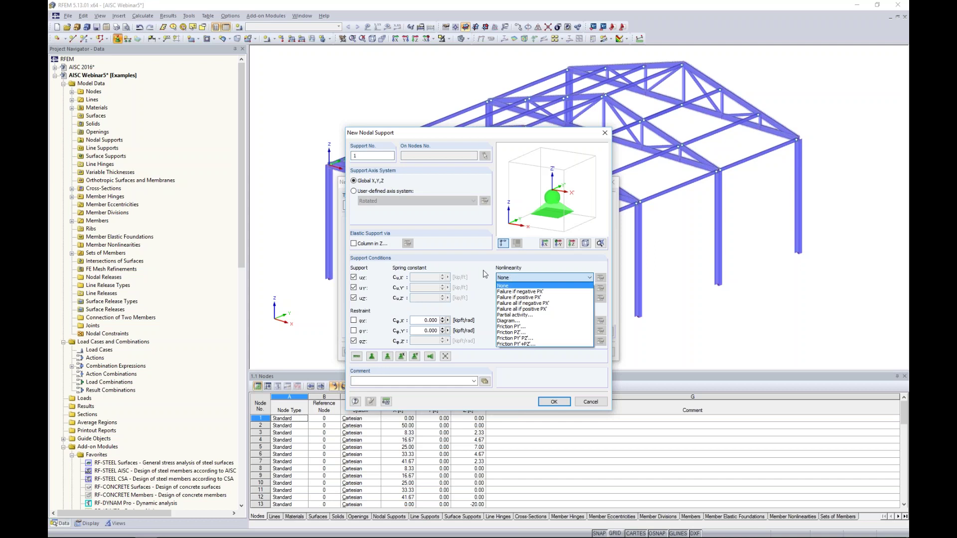
left_click(485, 273)
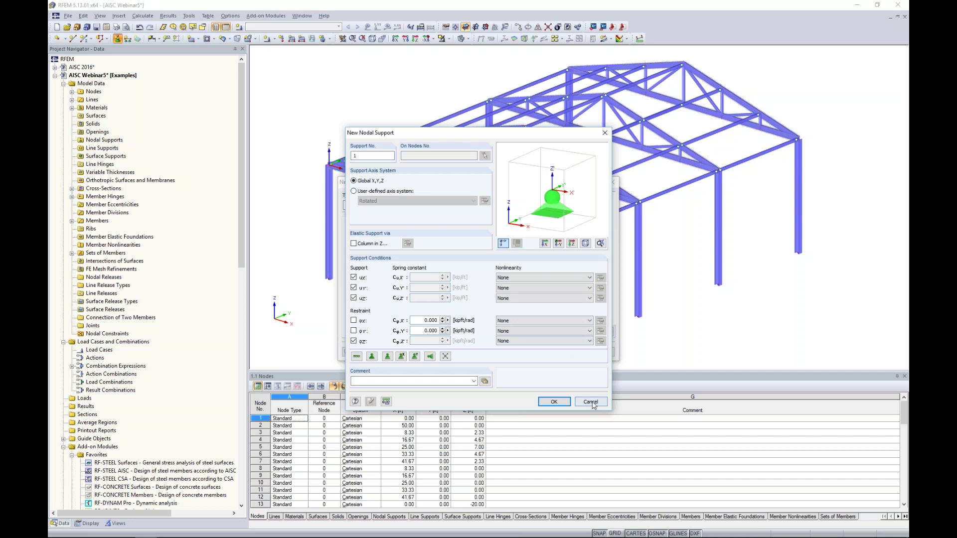
left_click(591, 401)
- Assign the Rigid nodal support to the base nodes of all columns
left_click(455, 209)
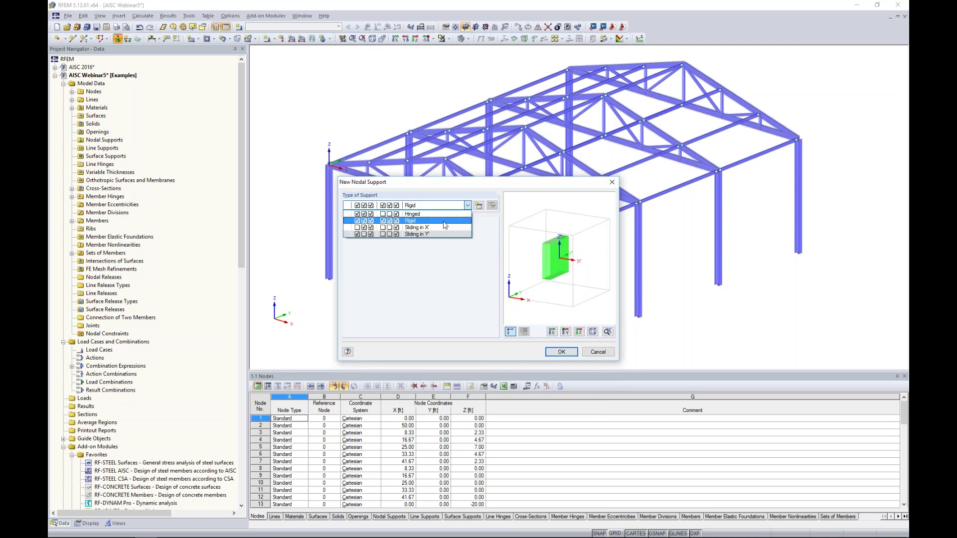
left_click(445, 225)
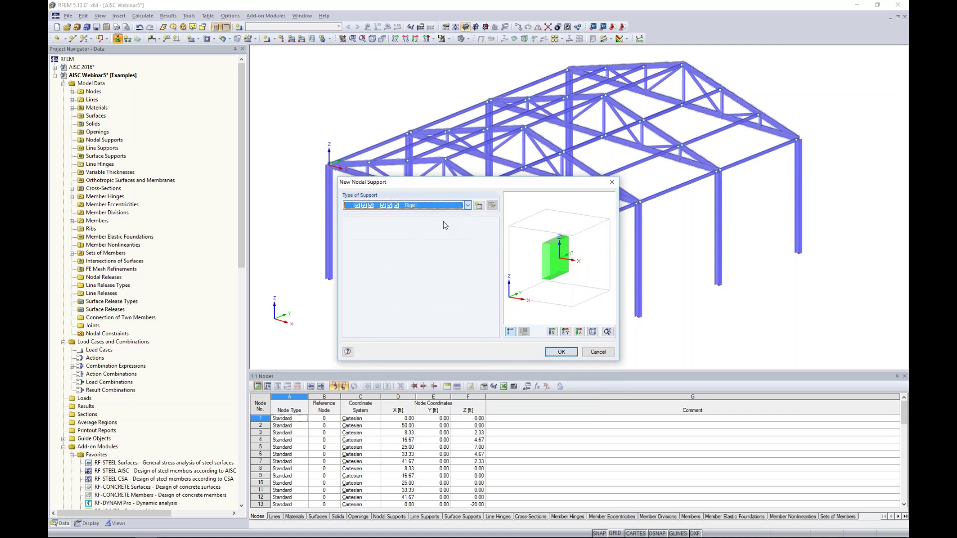
left_click(561, 351)
middle_click_drag(595, 263, 747, 195, "ctrl")
left_click_drag(365, 224, 806, 322)
middle_click_drag(747, 244, 696, 260, "ctrl")
key("Escape")
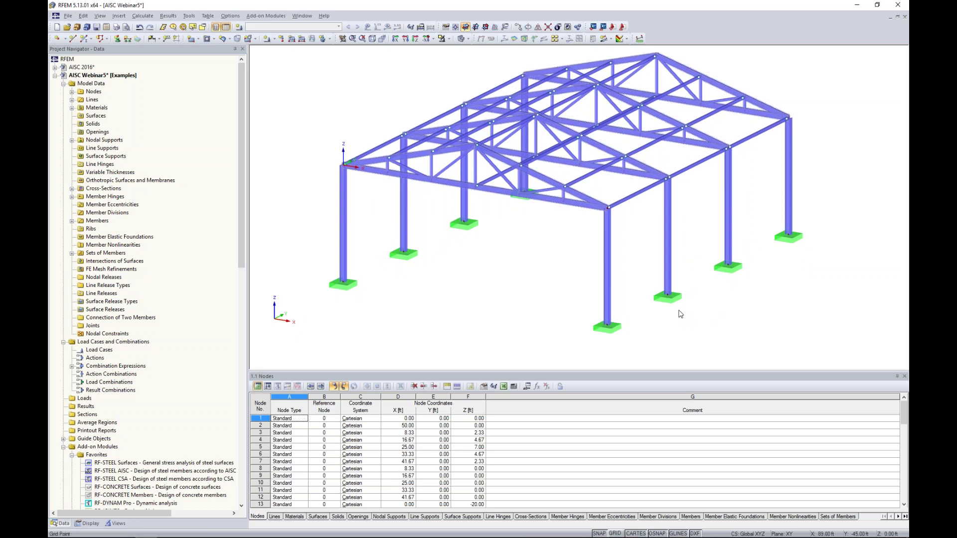
- Decrease the display size of the nodal supports at the column bases
right_click(616, 333)
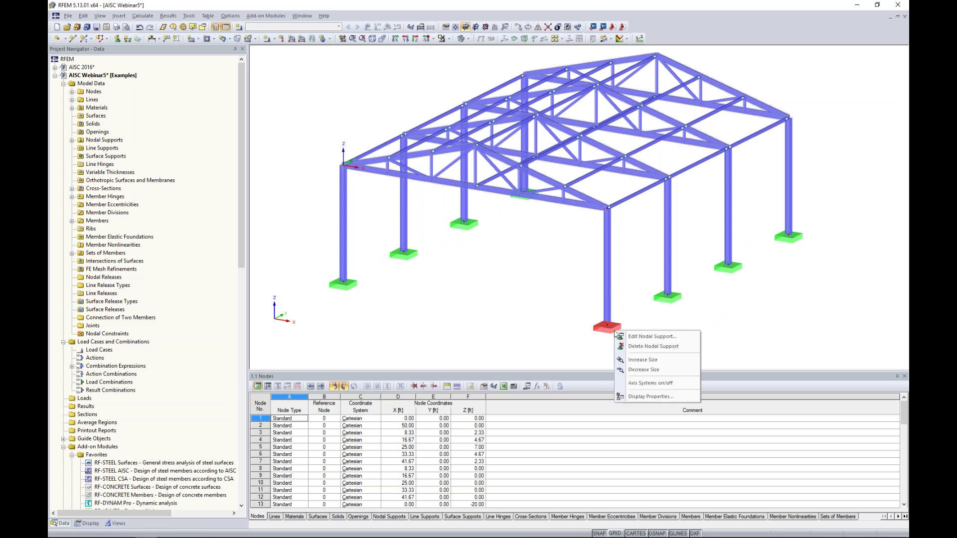
left_click(641, 370)
middle_click_drag(642, 352, 617, 327)
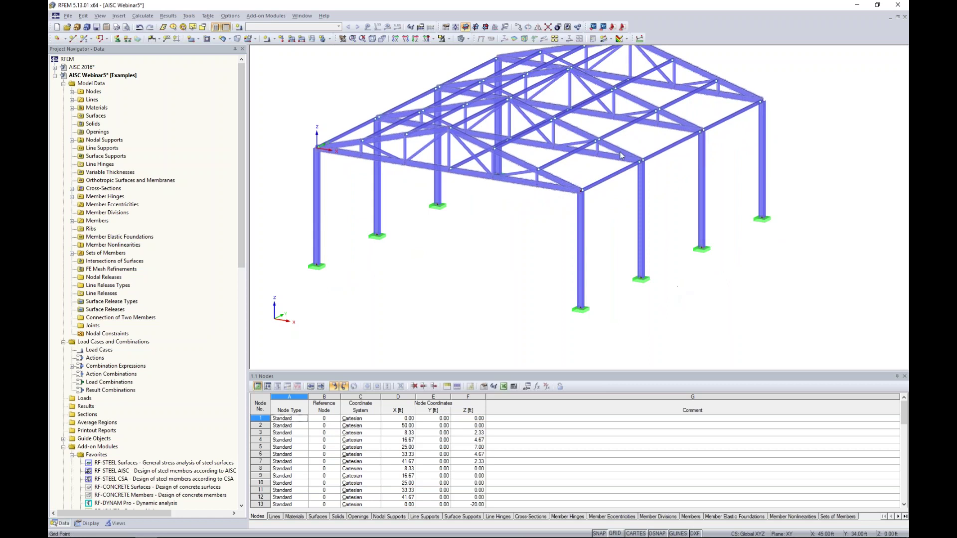
scroll(824, 218, "down", 1)
middle_click_drag(825, 221, 788, 253)
left_click(97, 28)
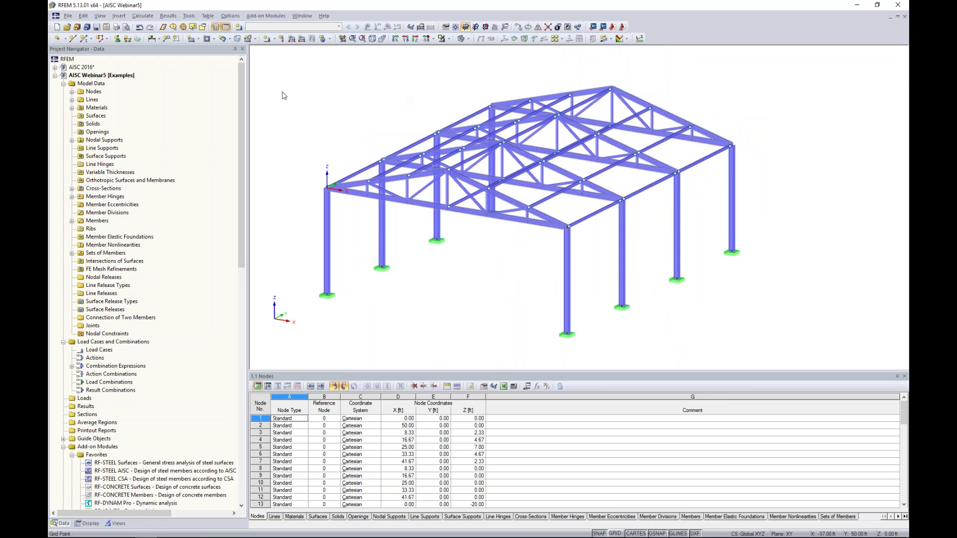
- Create the first load case with the description Dead and the ASCE 7-16 action category Dead
left_click(239, 28)
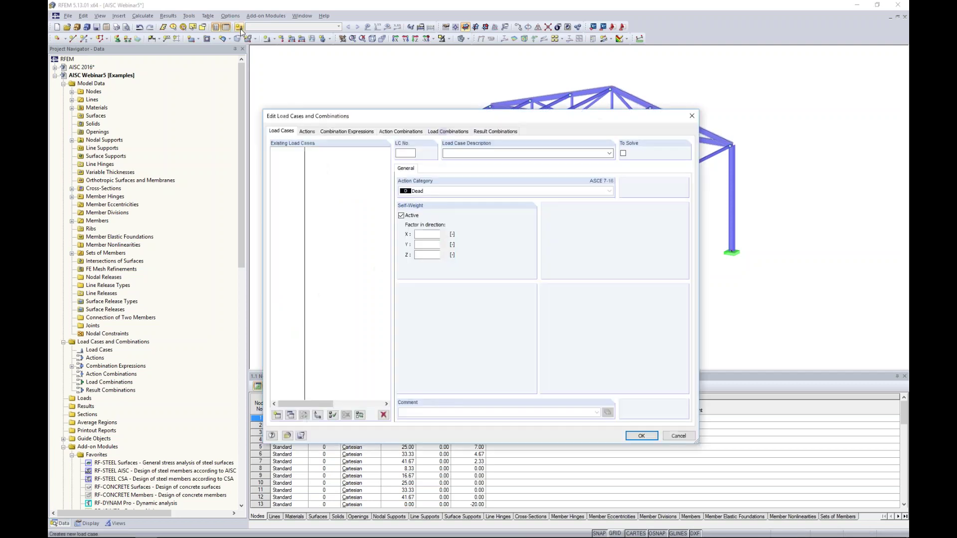
left_click(485, 154)
type("Dead")
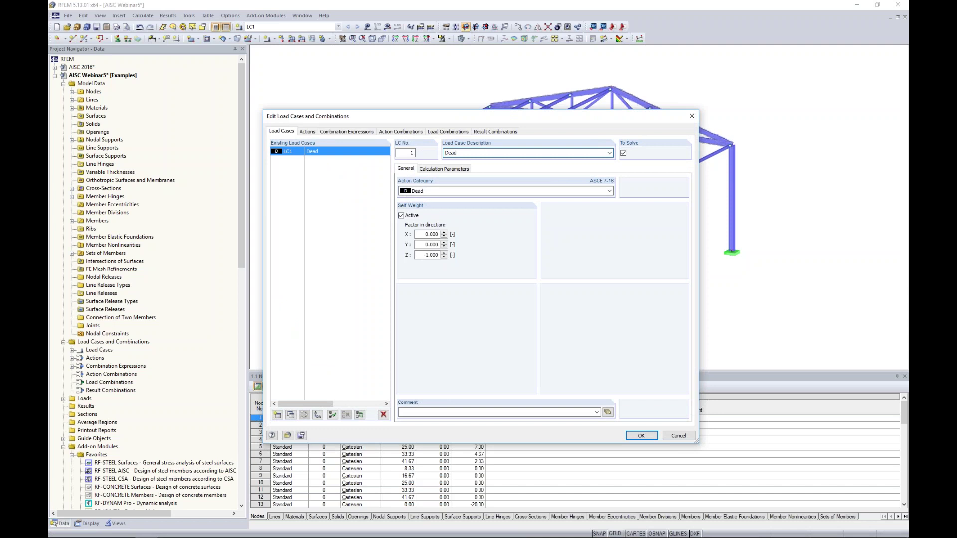
left_click(441, 191)
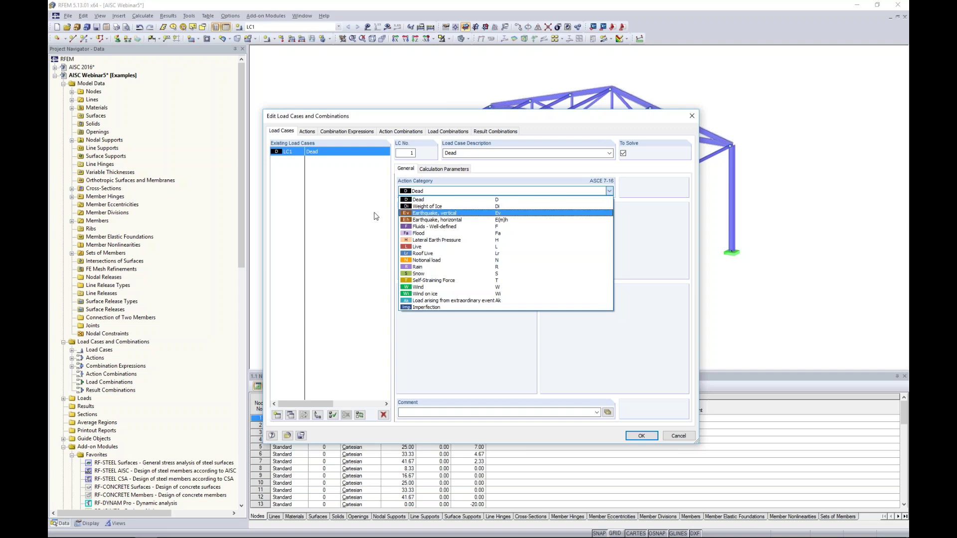
left_click(445, 199)
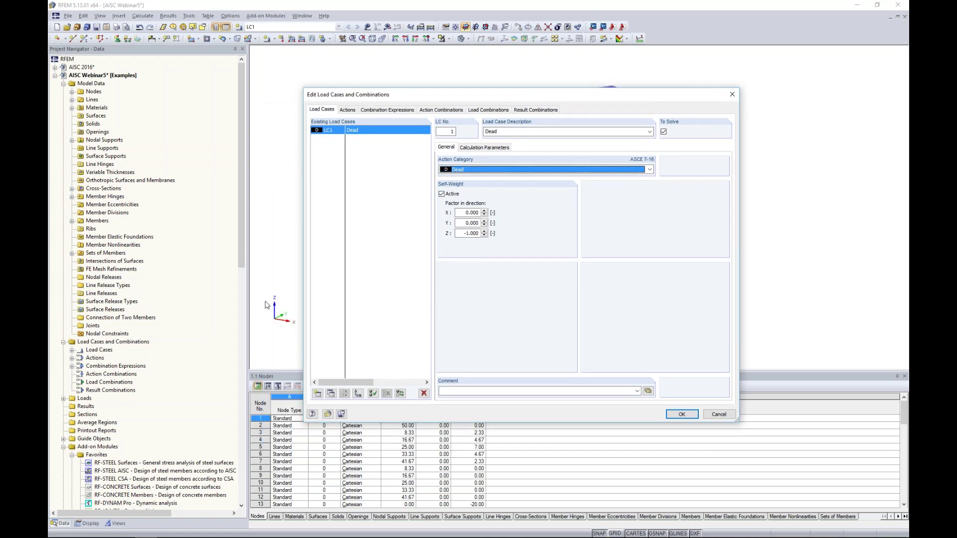
- Add a second load case described as Live and assign it the Live action category
left_click(317, 394)
type("Live")
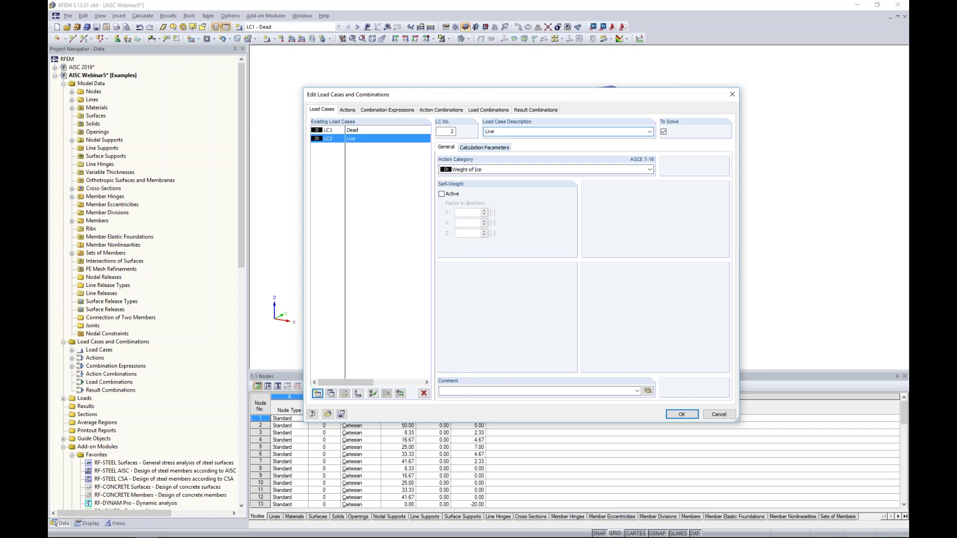
left_click(494, 170)
left_click(473, 228)
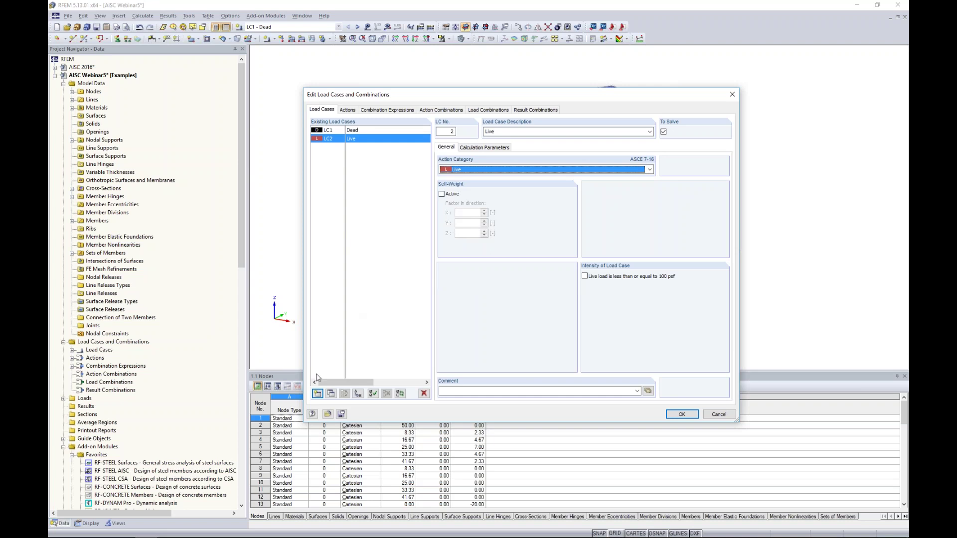
- Add load case Wind 1 with the Wind action category and copy it as a further load case, Wind 2
left_click(318, 394)
left_click(492, 135)
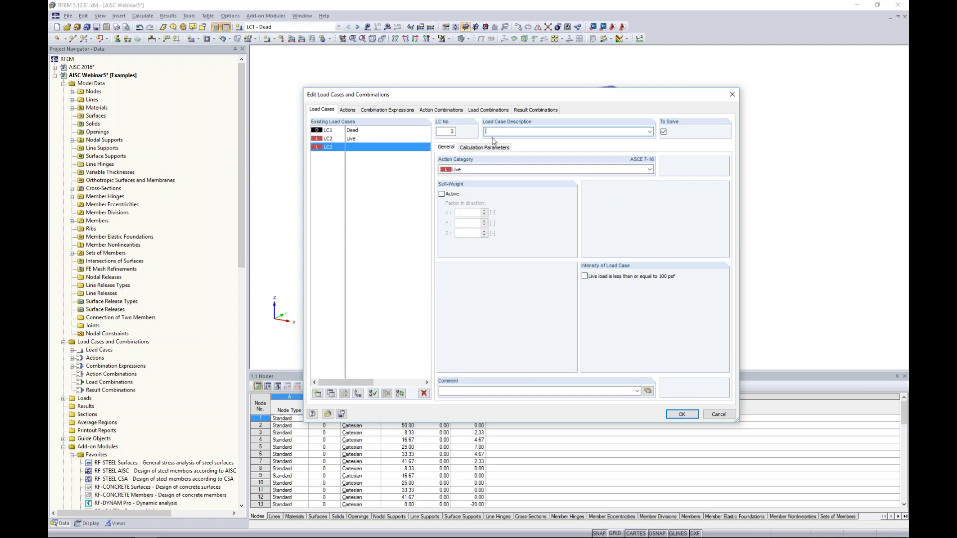
type("Wind 1")
left_click(482, 169)
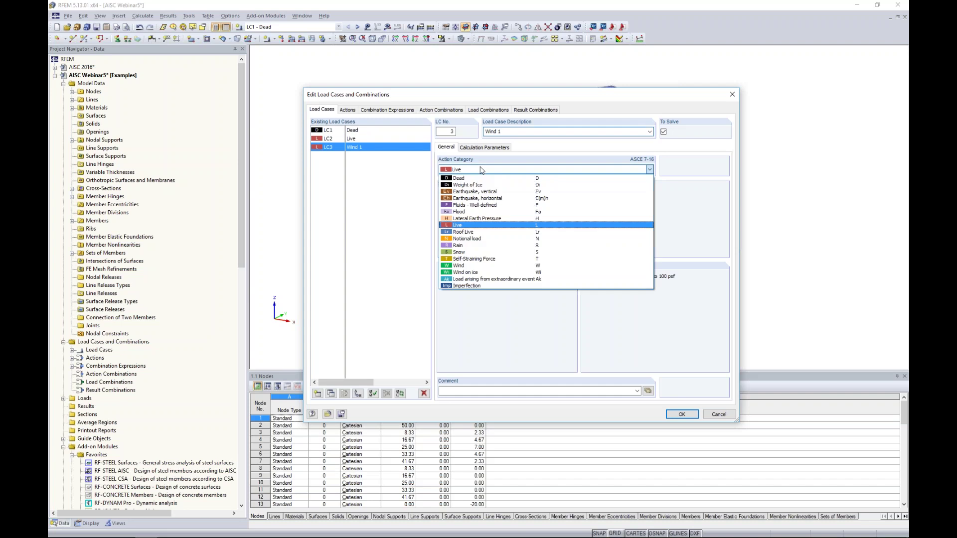
left_click(467, 267)
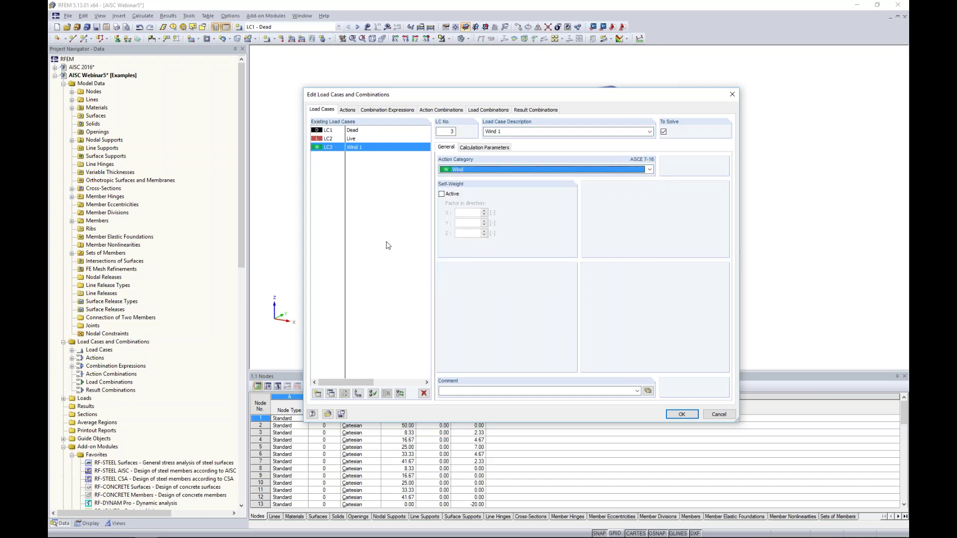
left_click(330, 393)
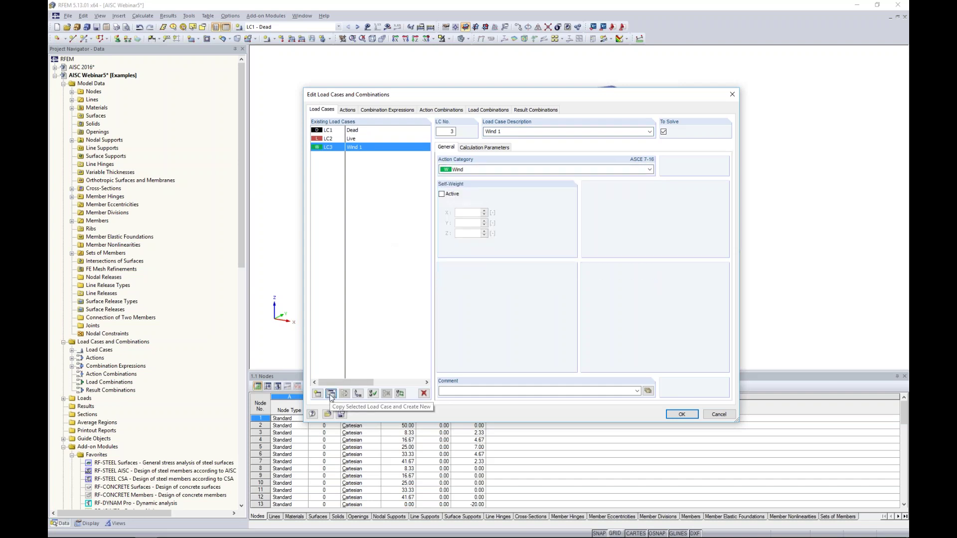
type("2")
- Examine the combination expressions and the design situation formulas for ASCE 7-16 Section 2.4 (ASD)
left_click(387, 110)
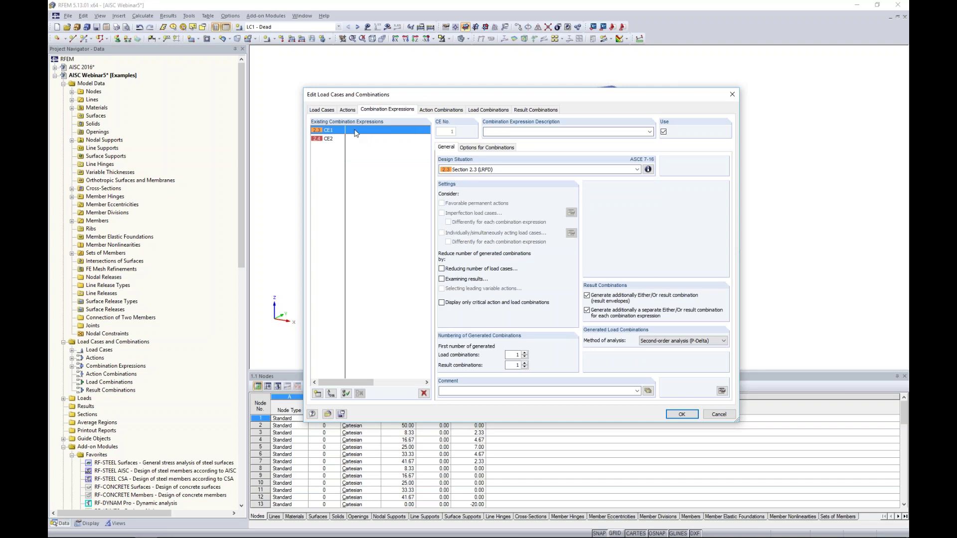
left_click(336, 139)
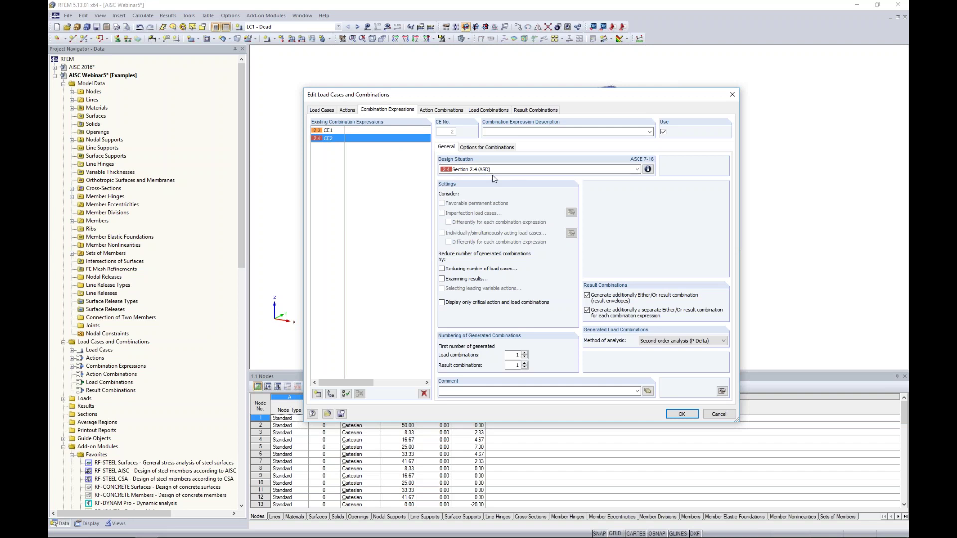
left_click(648, 169)
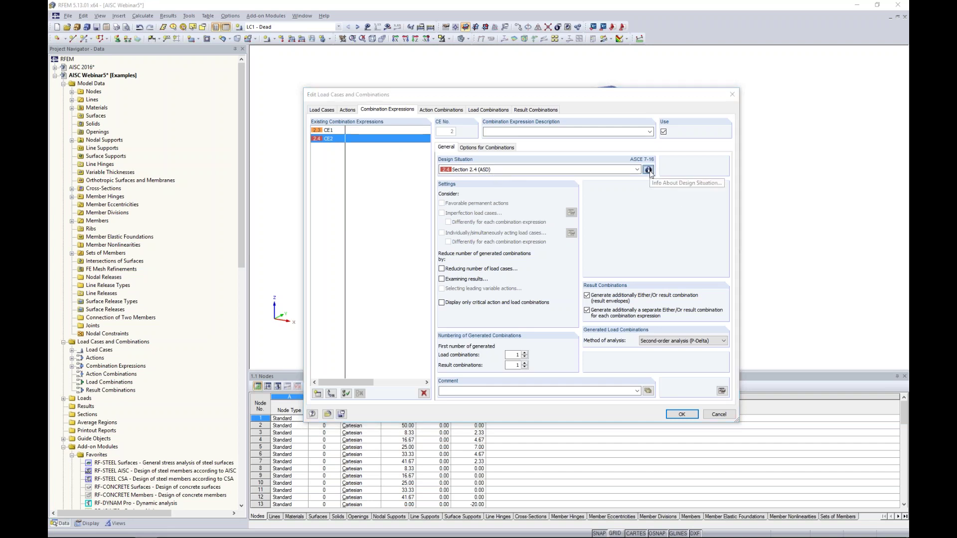
left_click_drag(539, 154, 612, 198)
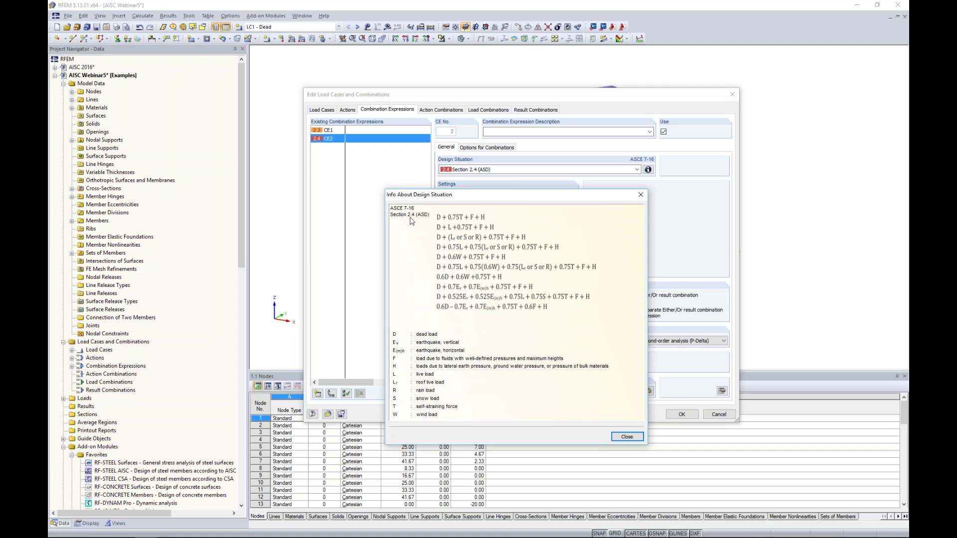
left_click(628, 436)
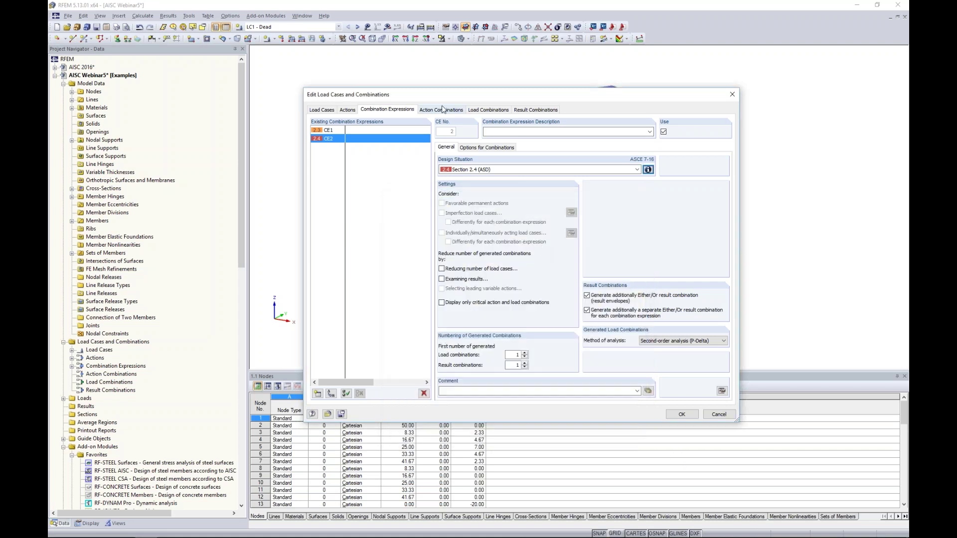
- Generate the load combinations, review them with the LRFD and ASD result combinations, and accept the load case definitions
left_click(487, 110)
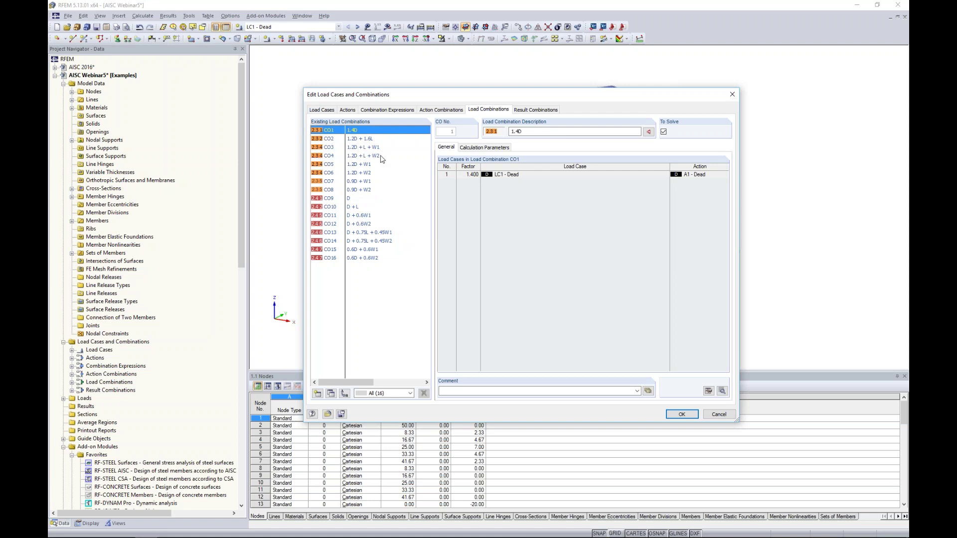
left_click(549, 111)
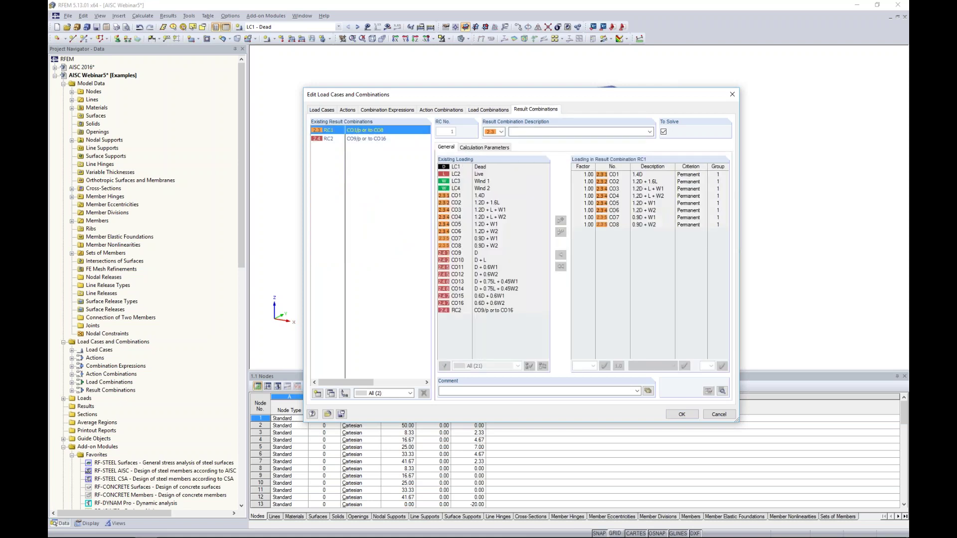
left_click(441, 167)
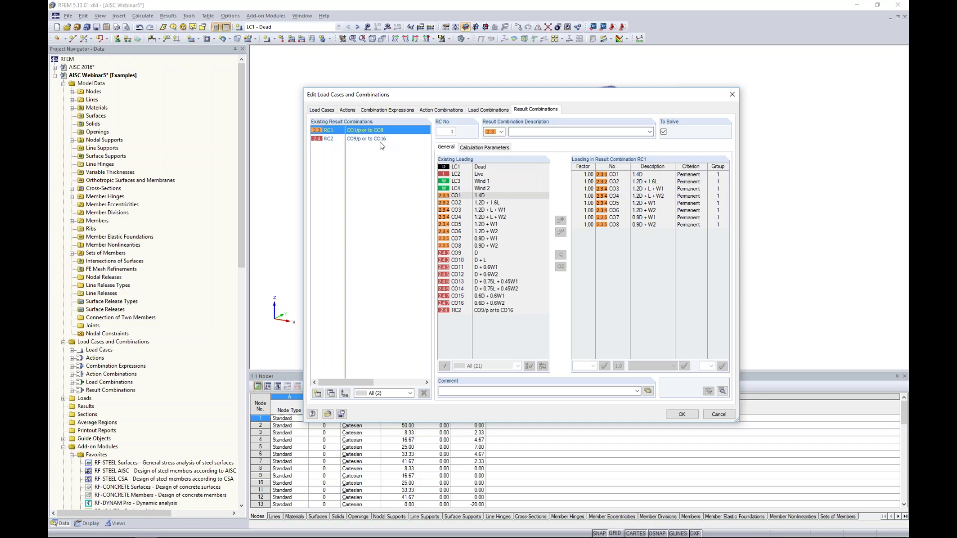
left_click(366, 139)
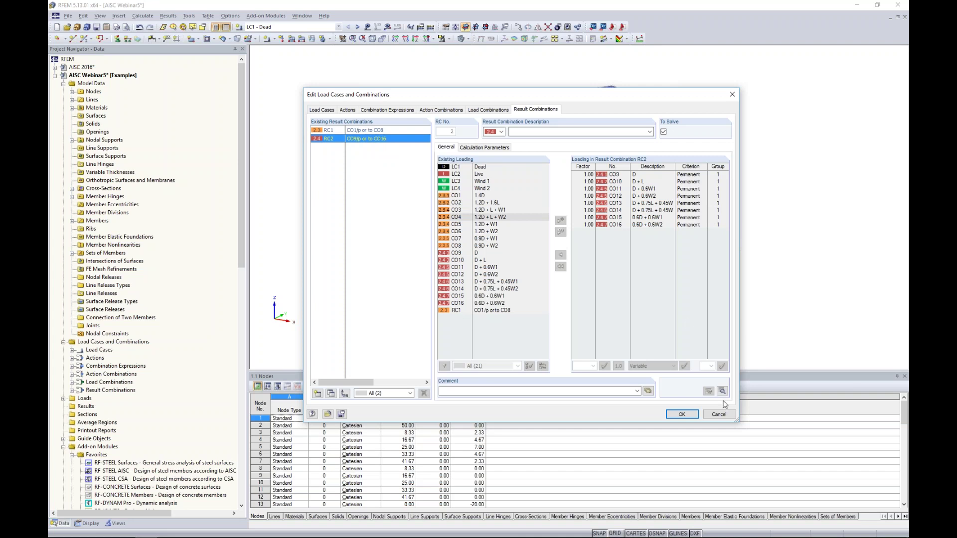
left_click(681, 414)
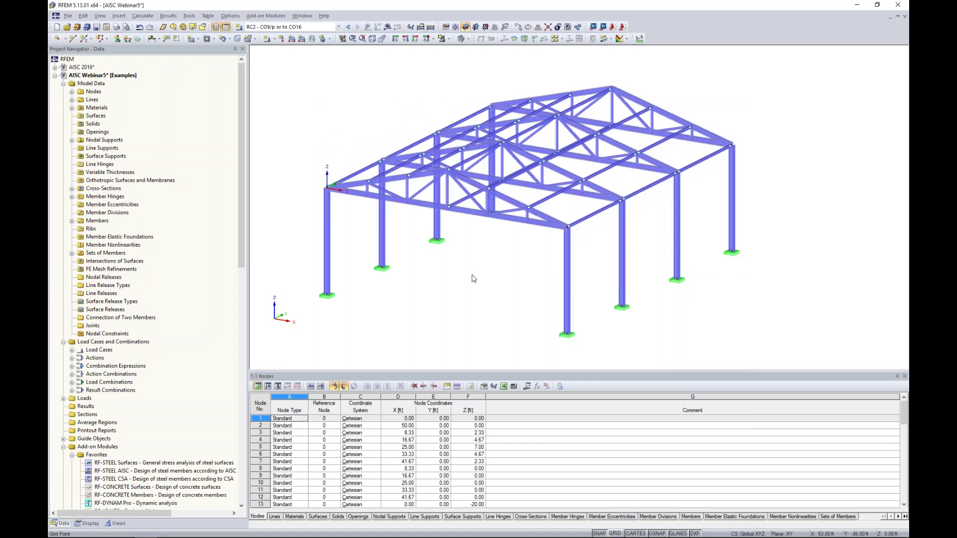
- Make load case LC2 - Live the current load case
left_click(302, 28)
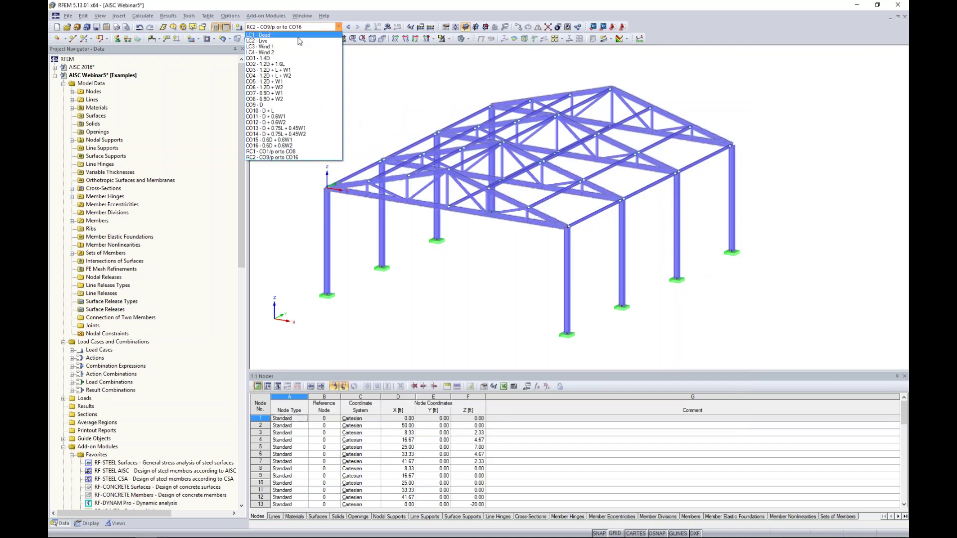
left_click(298, 36)
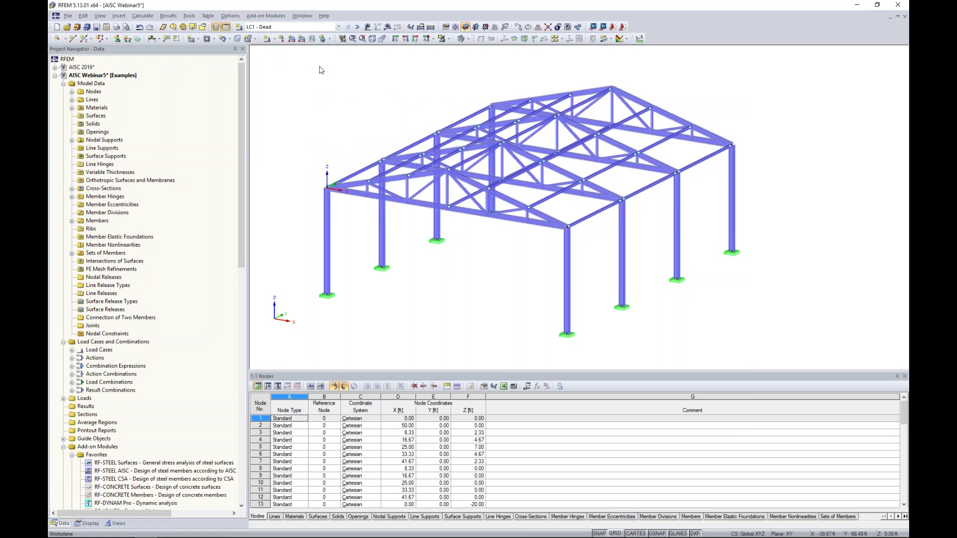
left_click(357, 26)
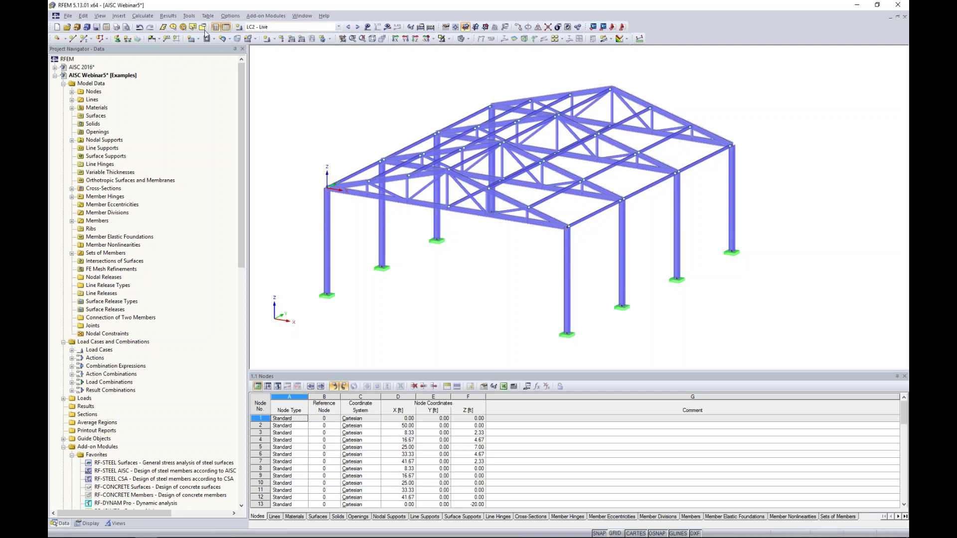
- Set up load generation from area loads on members via planes, using direction ZL on the true area, and edit the uniform magnitude
left_click(192, 18)
mouse_move(252, 218)
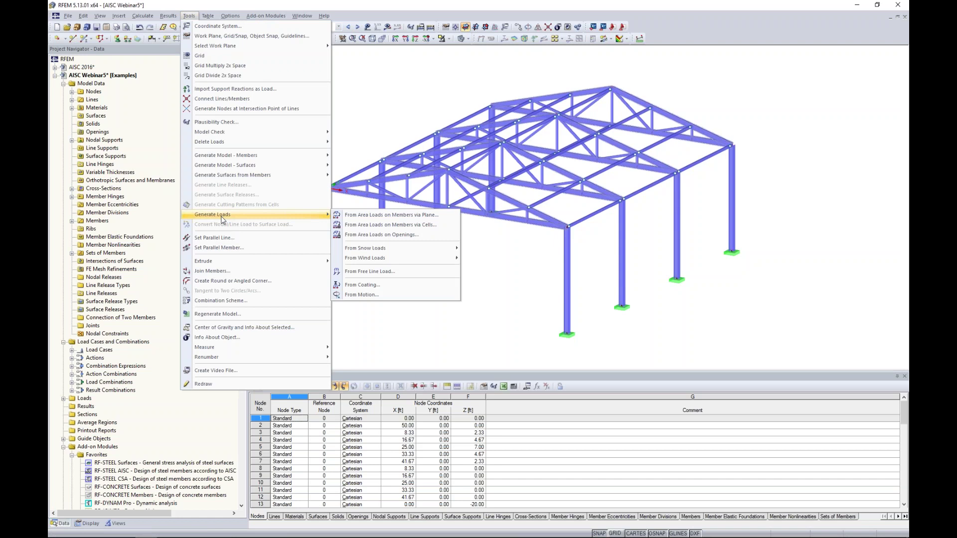
left_click(365, 218)
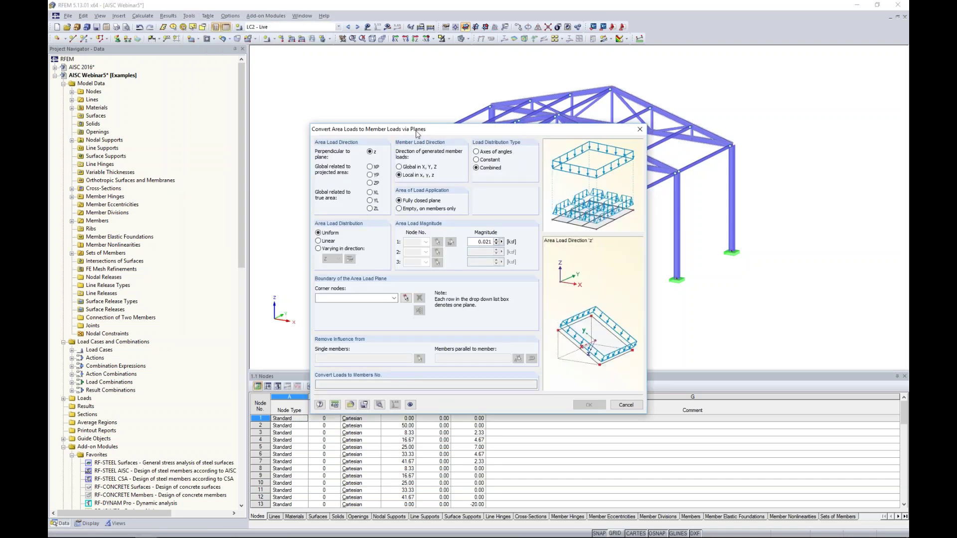
left_click_drag(417, 132, 422, 115)
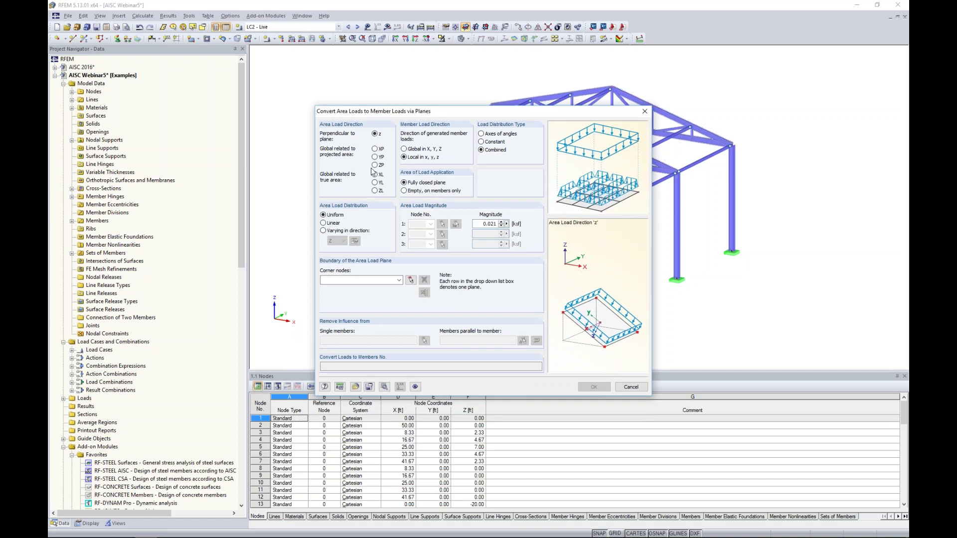
left_click(376, 192)
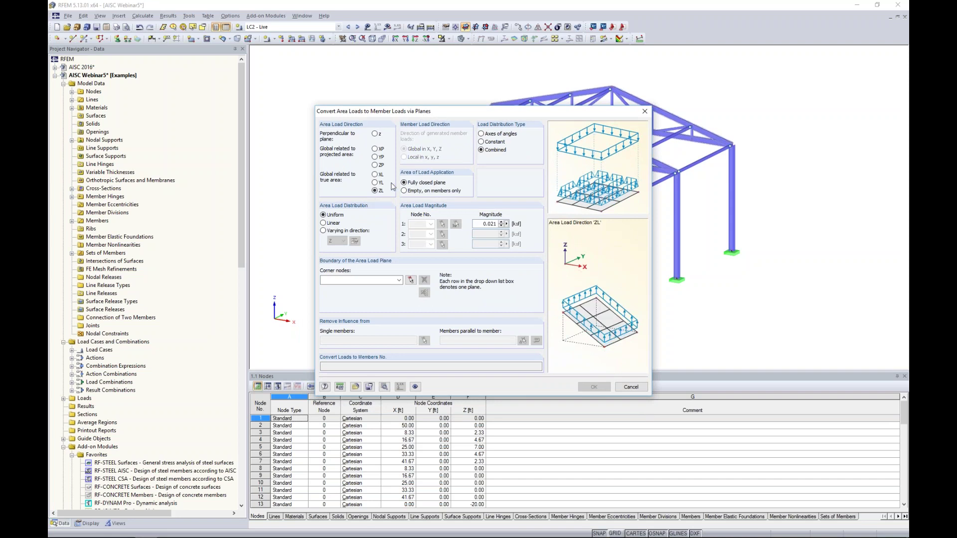
double_click(486, 223)
key("BackSpace")
- Define the first area load plane over the roof slope on the origin side, using its eave and ridge corner nodes
left_click(410, 280)
middle_click_drag(445, 192, 418, 221, "ctrl")
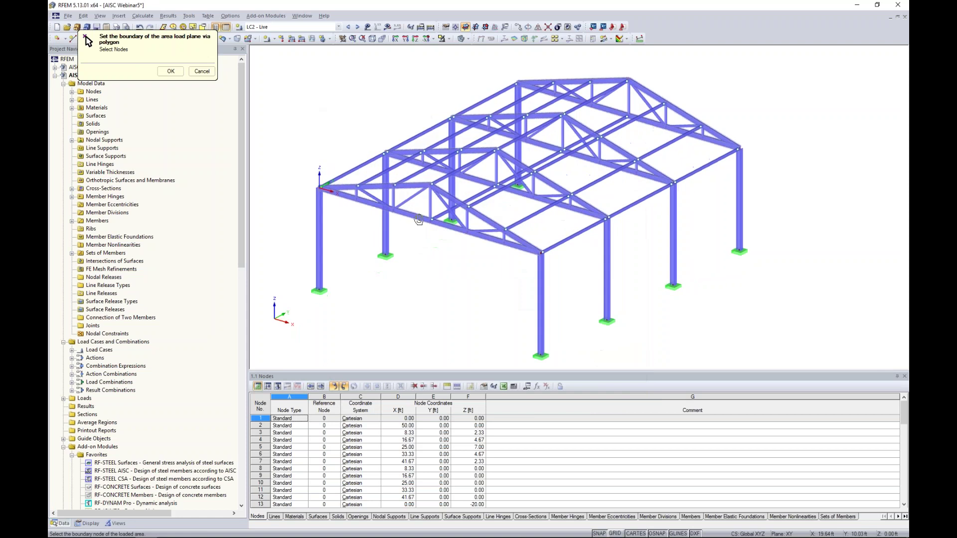
left_click(319, 188)
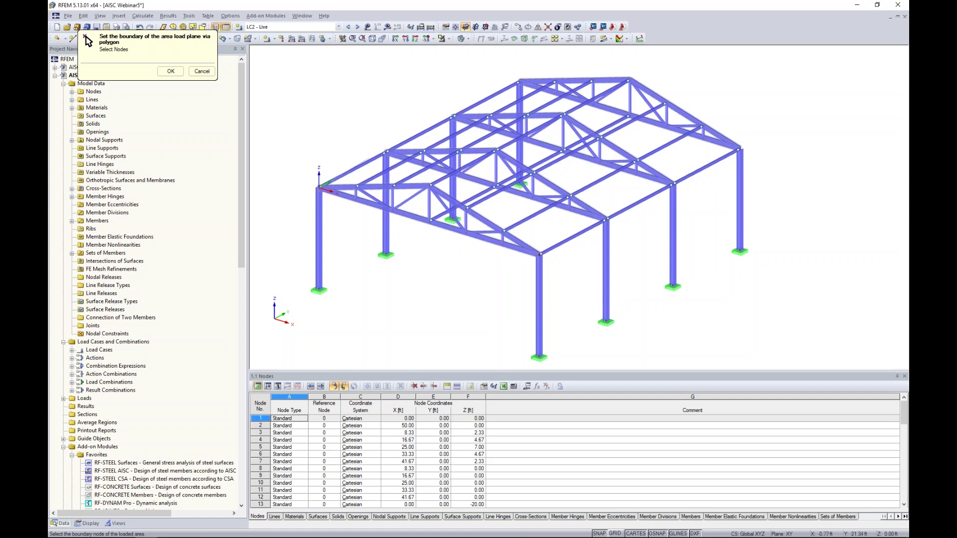
left_click(519, 79)
left_click(628, 79)
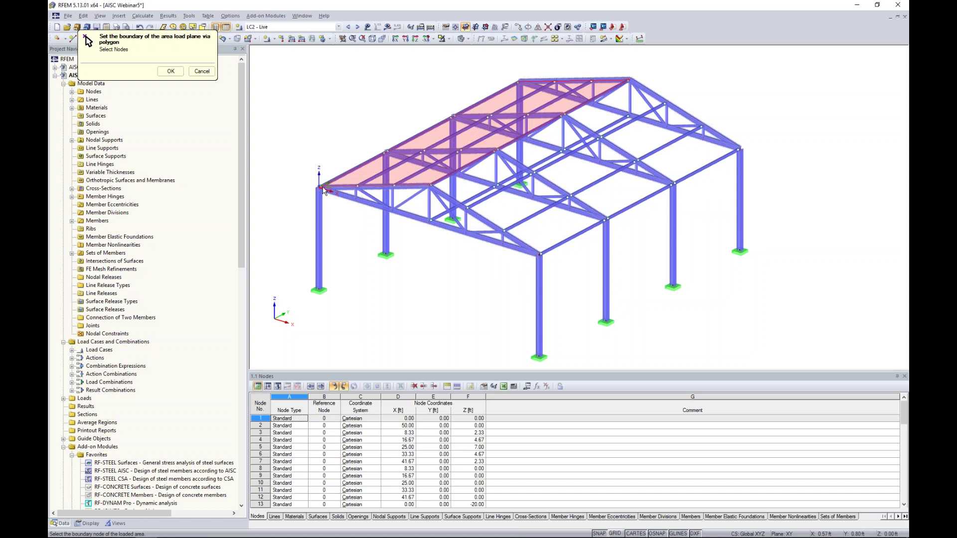
left_click(319, 187)
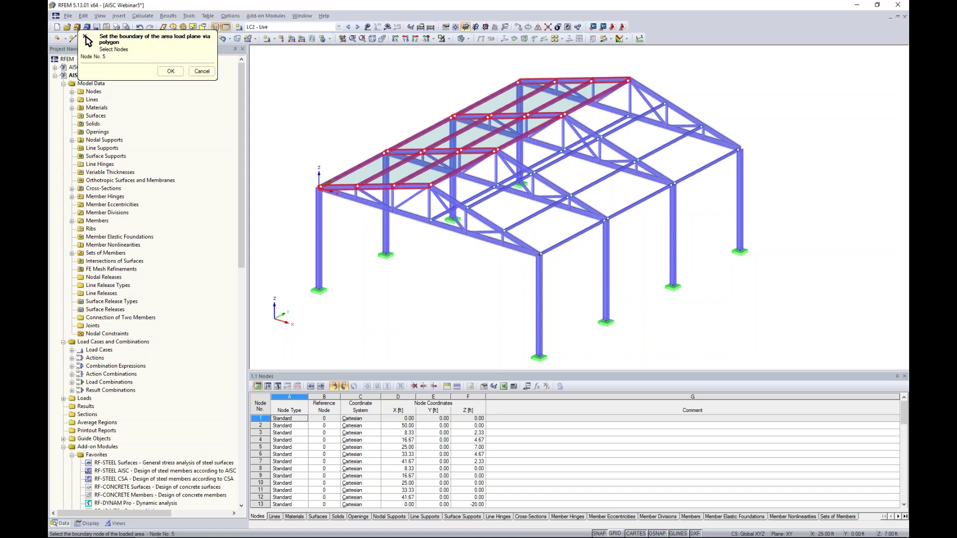
- Define the second area load plane over the opposite roof slope using corner nodes 5, 47, 44 and 2, and accept the planes
left_click(629, 80)
left_click(739, 149)
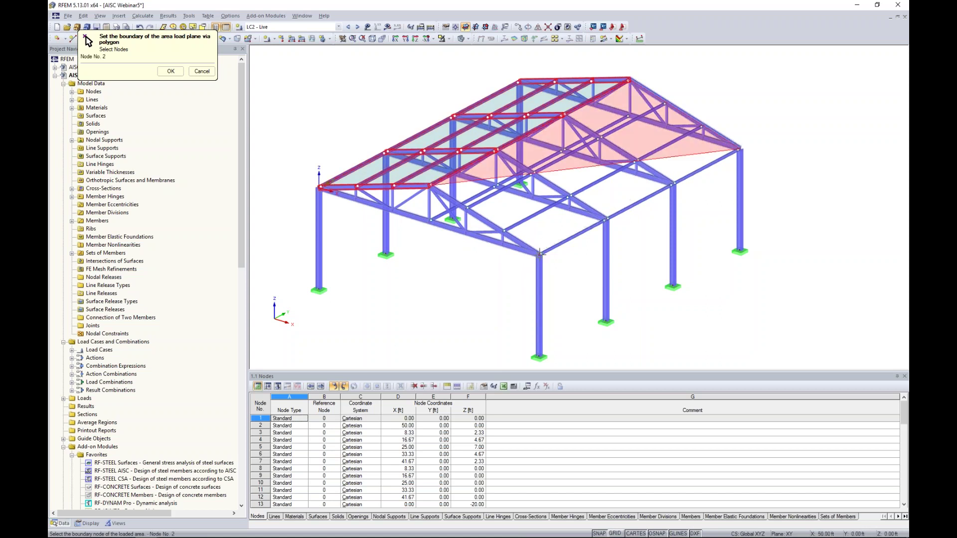
left_click(540, 255)
left_click(431, 186)
middle_click_drag(428, 256, 461, 239, "ctrl")
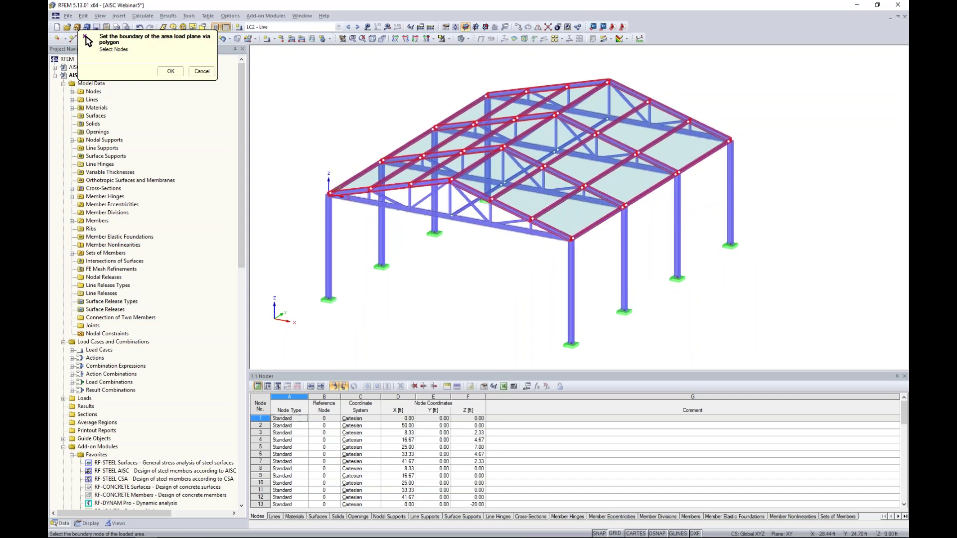
left_click(170, 71)
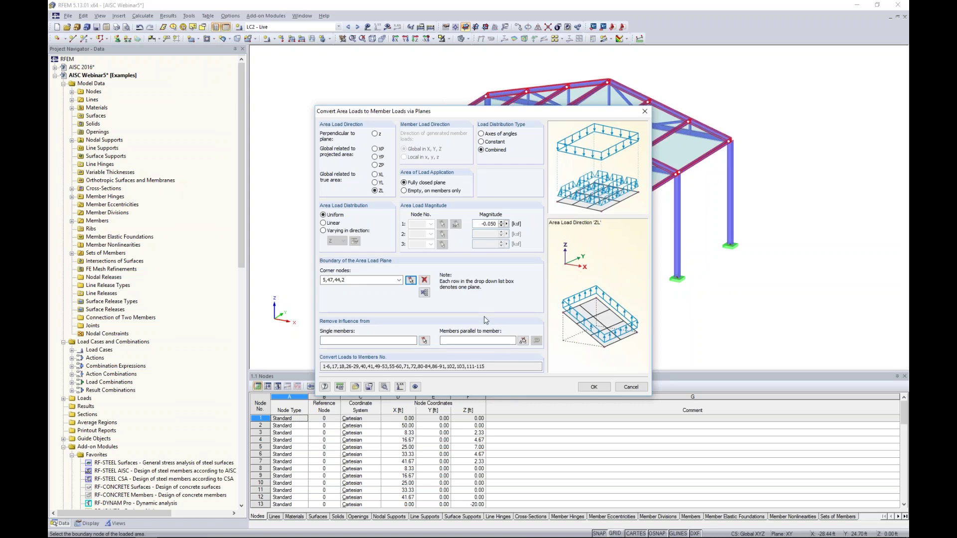
- Remove the load influence from all members parallel to eave member 41 and generate the roof live loads on the remaining members
left_click(522, 340)
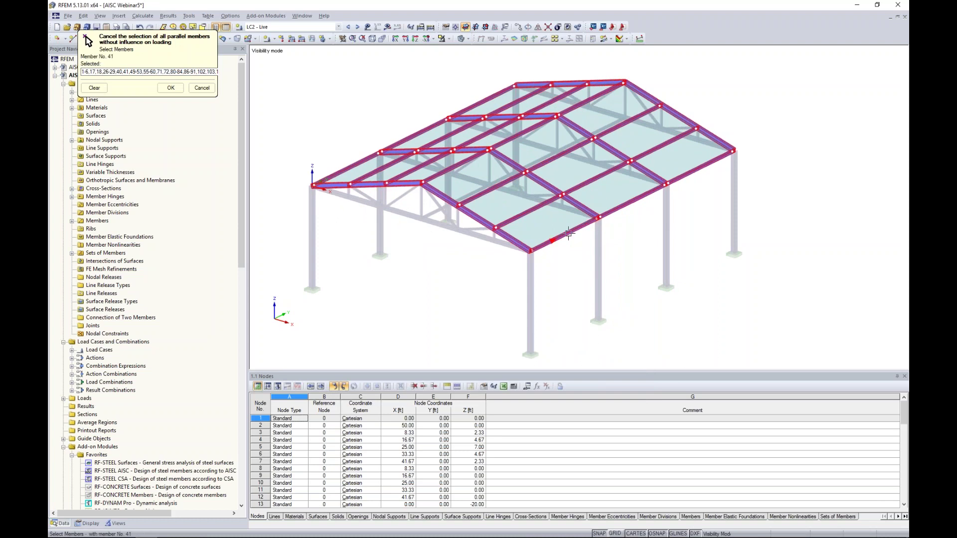
left_click(568, 233)
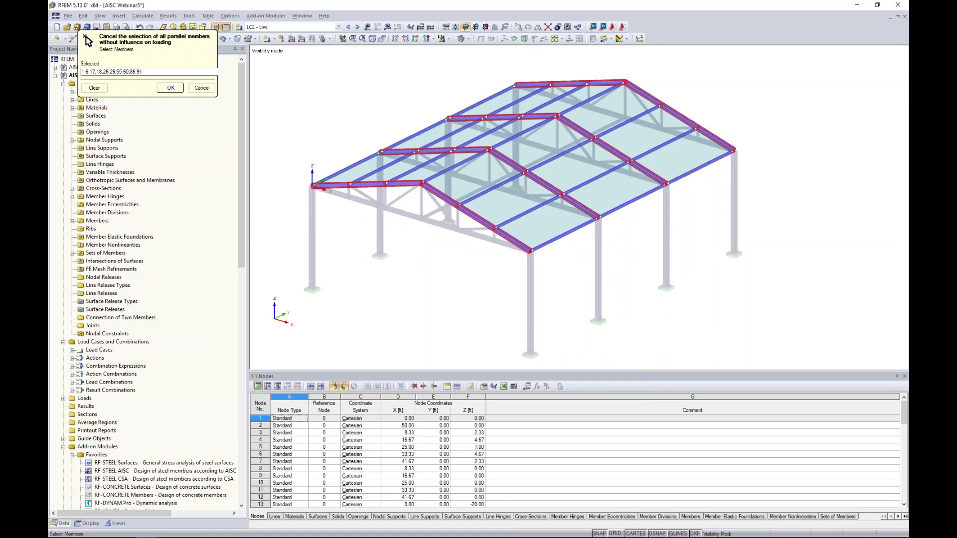
left_click(171, 88)
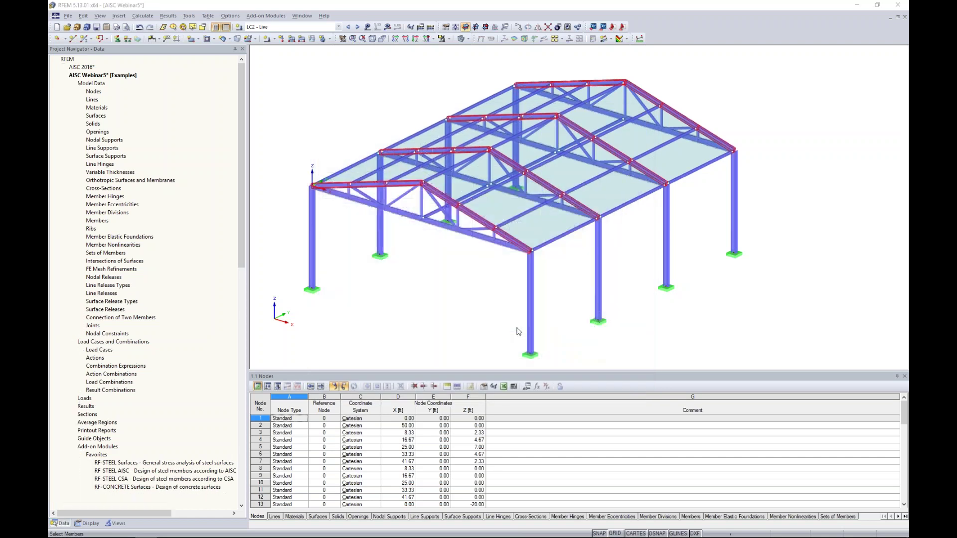
left_click(571, 345)
- Display the generated roof live load separately as individual member loads and inspect its distribution over the trusses
middle_click_drag(772, 204, 750, 215, "ctrl")
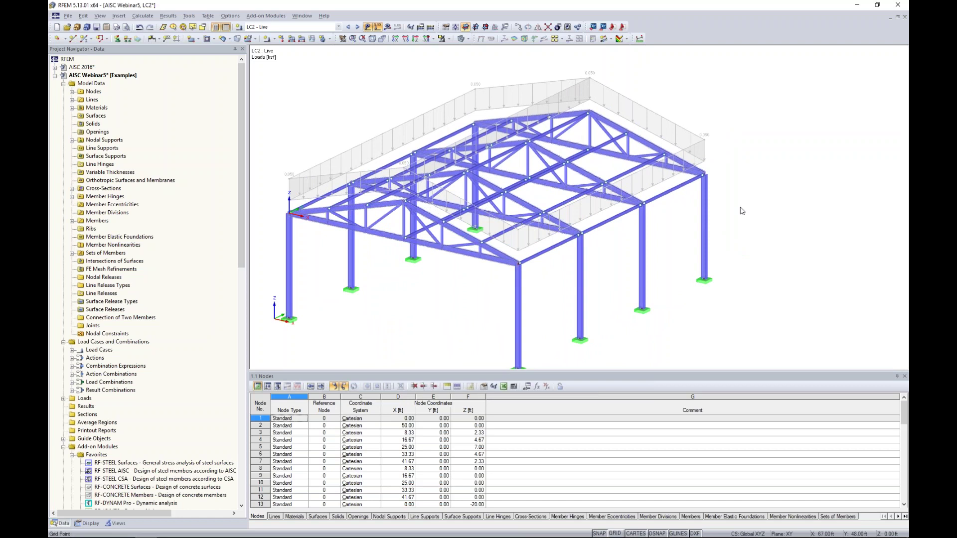
left_click(704, 154)
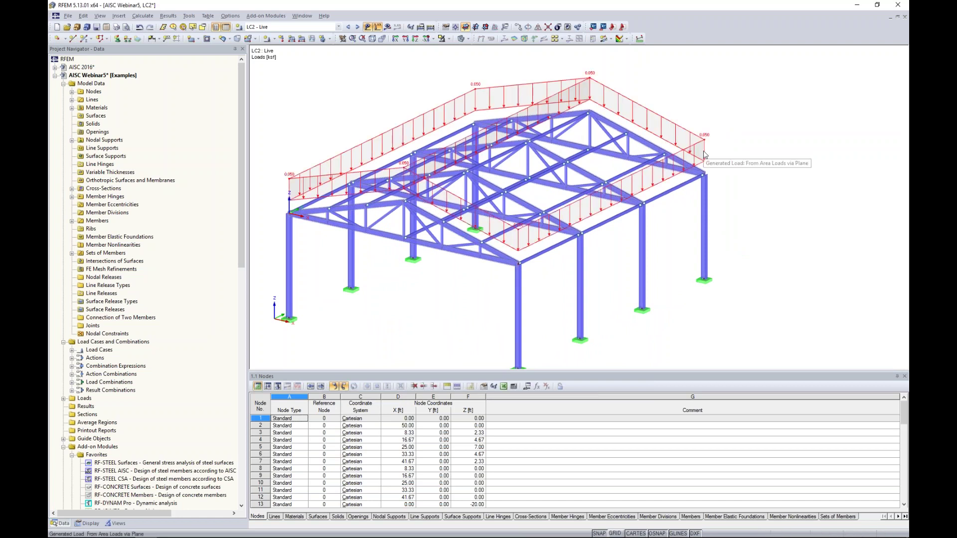
right_click(704, 155)
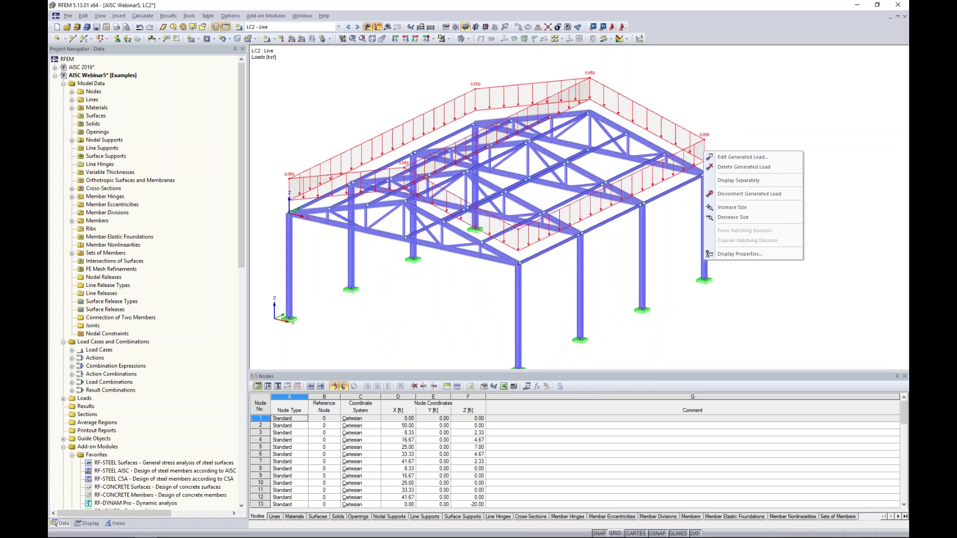
left_click(719, 182)
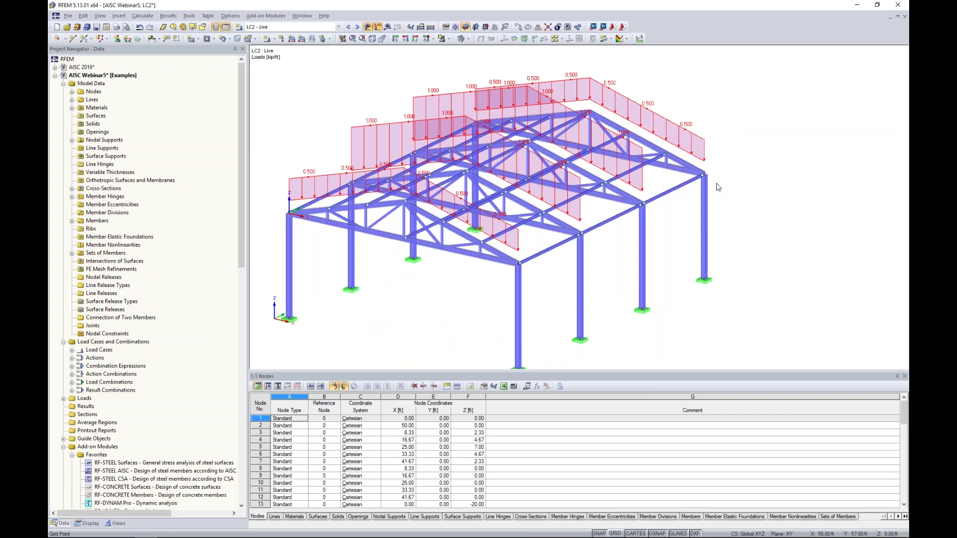
middle_click_drag(752, 205, 620, 222, "ctrl")
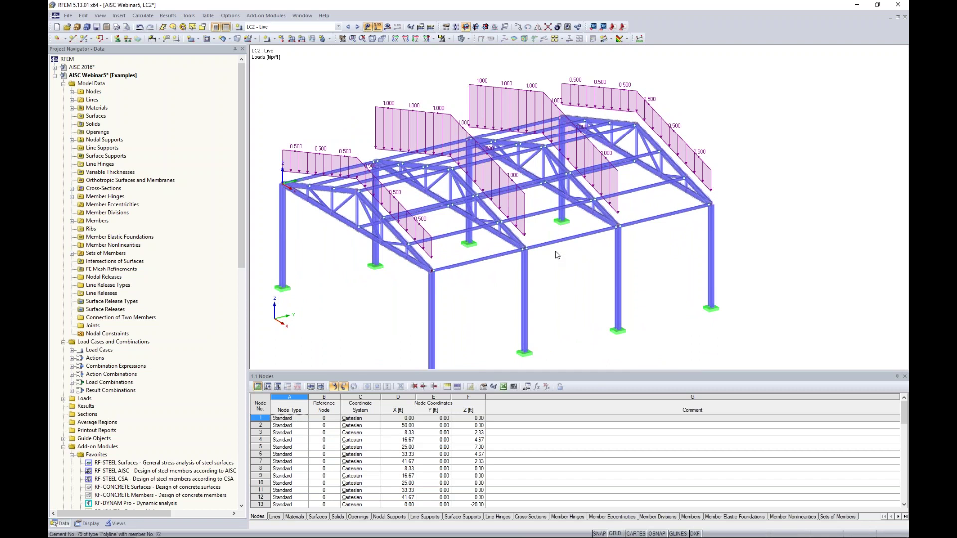
middle_click_drag(611, 267, 623, 247)
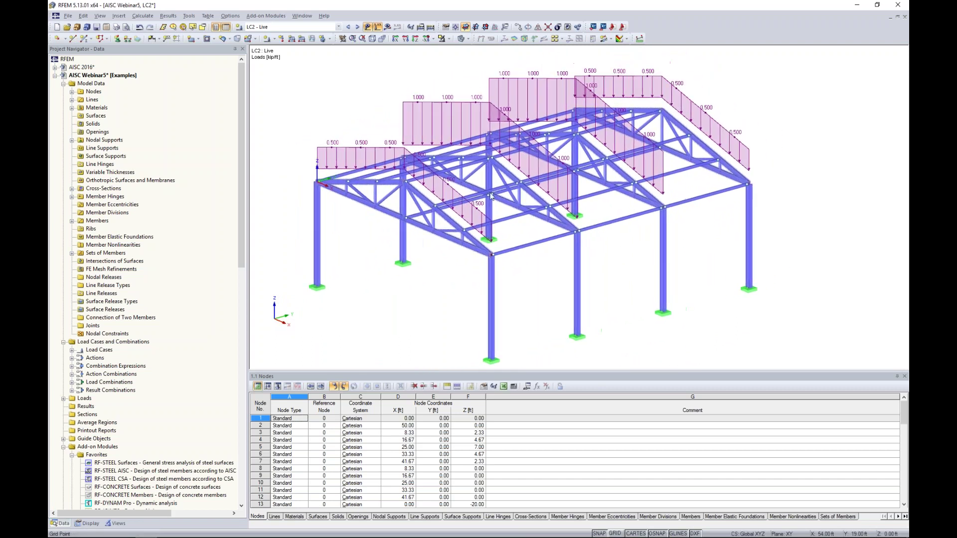
- Switch to load case LC3 - Wind 1 and start wind load generation for vertical walls with roof to ASCE/SEI 7-16
left_click(357, 26)
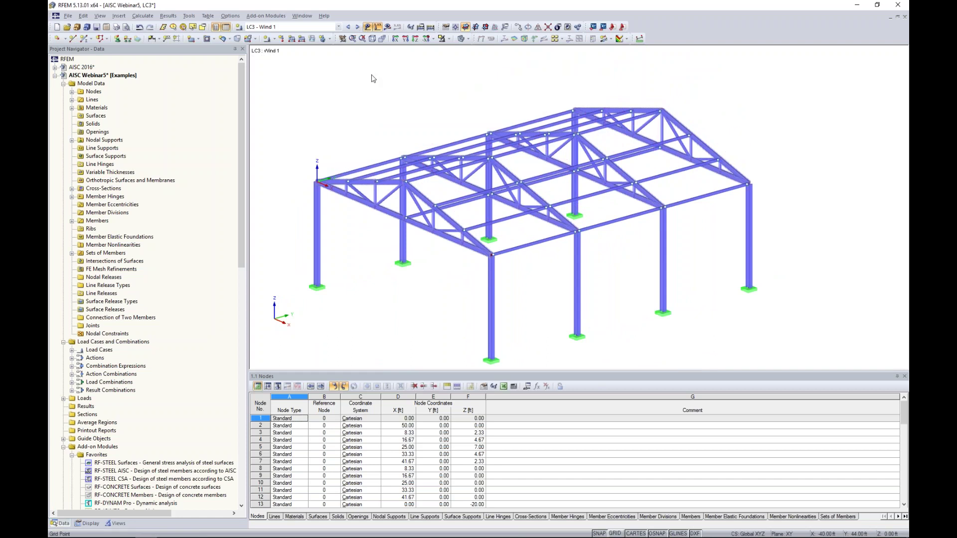
mouse_move(414, 100)
middle_mouse_down("ctrl")
mouse_move(435, 105)
mouse_move(411, 86)
middle_mouse_up("ctrl")
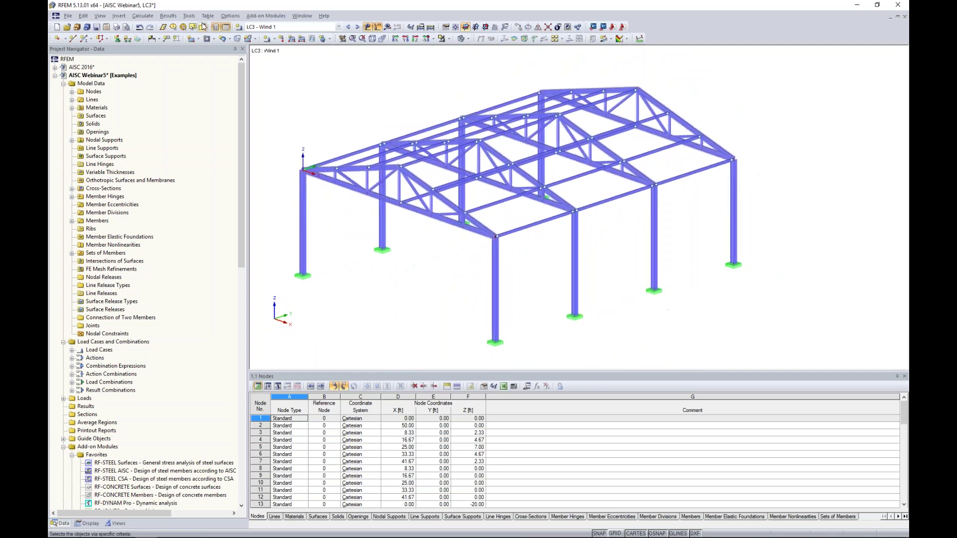
left_click(189, 16)
mouse_move(227, 215)
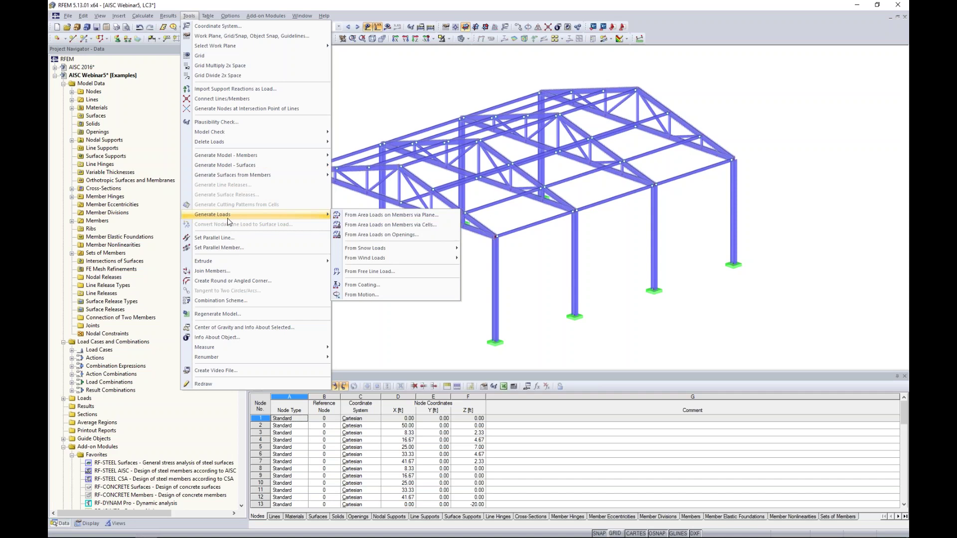
mouse_move(365, 249)
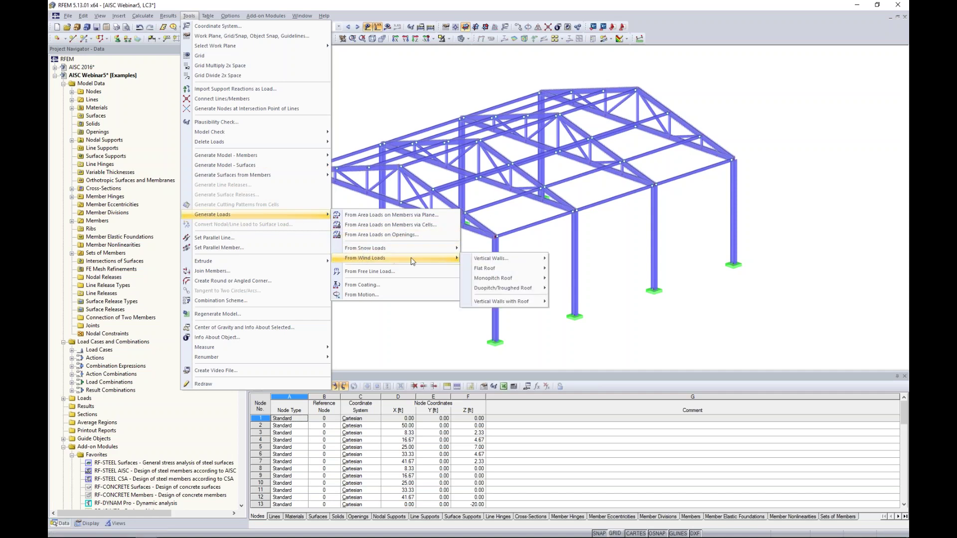
mouse_move(518, 301)
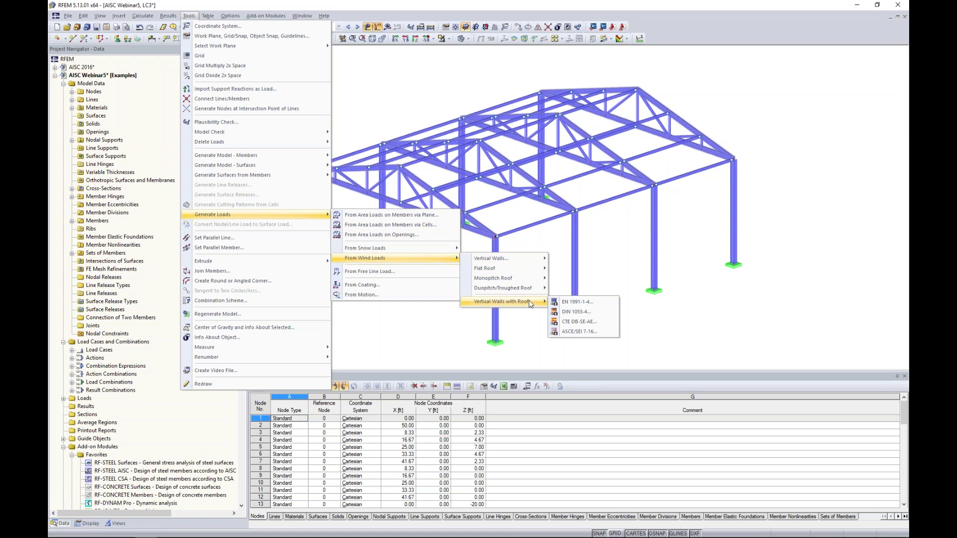
left_click(570, 333)
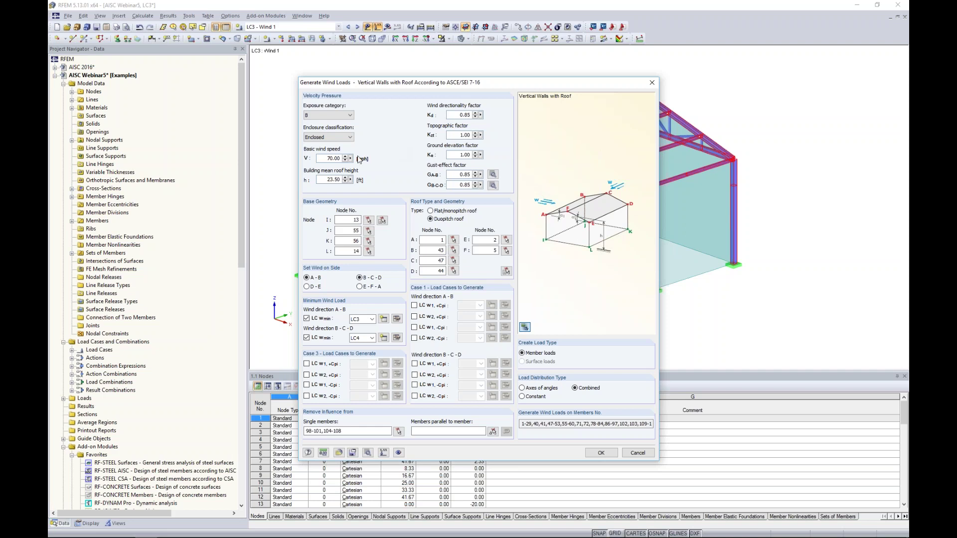
- Set the building mean roof height to 23.5 ft for the wind velocity pressure
left_click_drag(323, 158, 346, 179)
left_click(326, 179)
type("23.")
left_click_drag(410, 82, 413, 65)
- Define the wind load base geometry by picking column base nodes 13, 55, 56 and 14 at the building's four corners
left_click(353, 204)
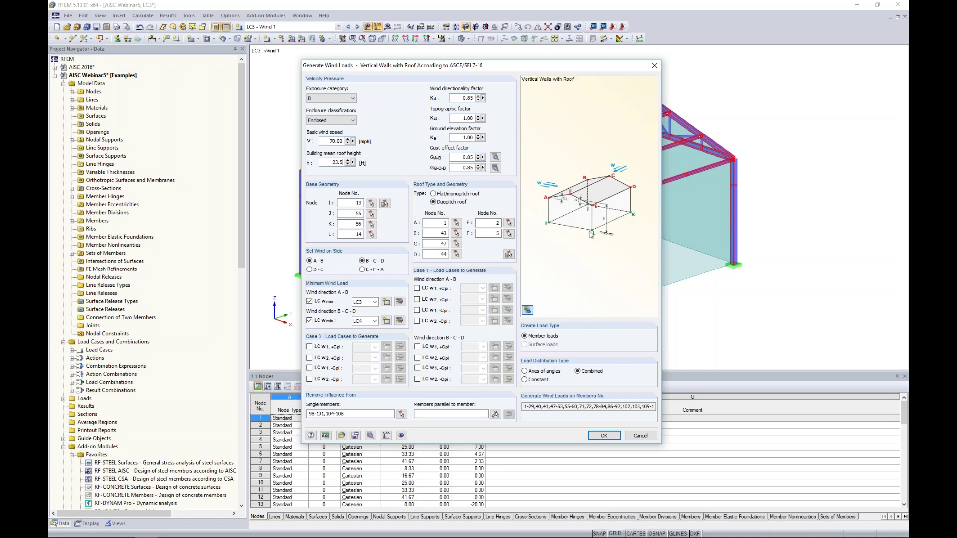
left_click(384, 204)
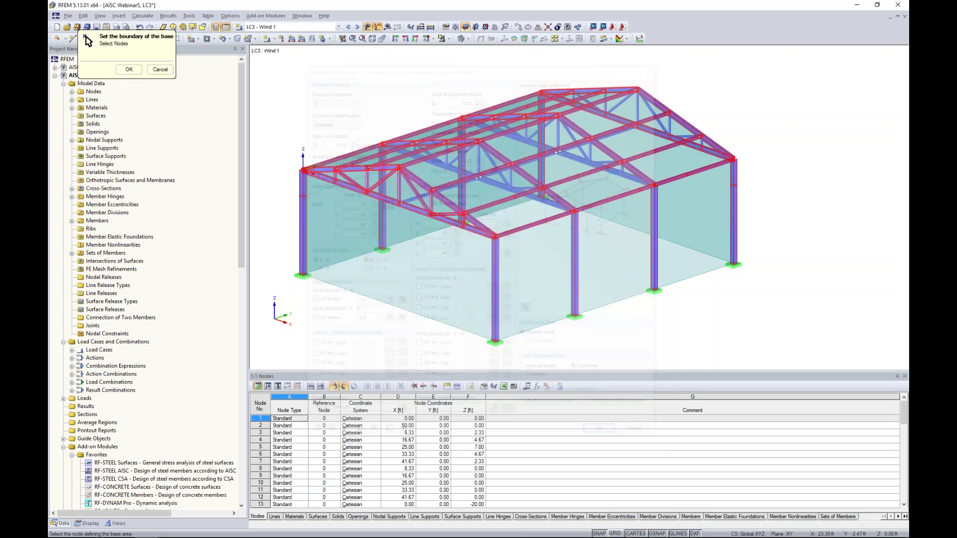
left_click(302, 275)
middle_click_drag(382, 287, 471, 247, "ctrl")
left_click(492, 224)
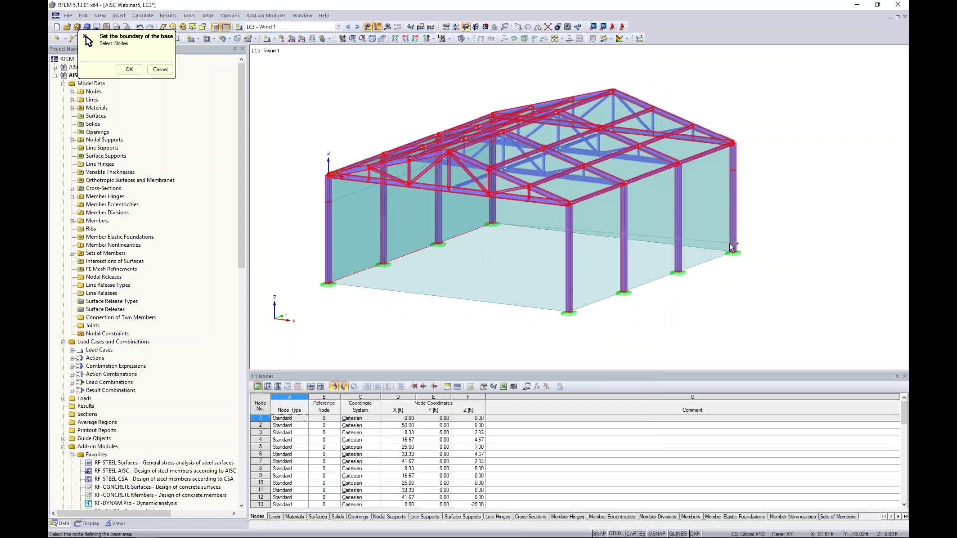
left_click(568, 313)
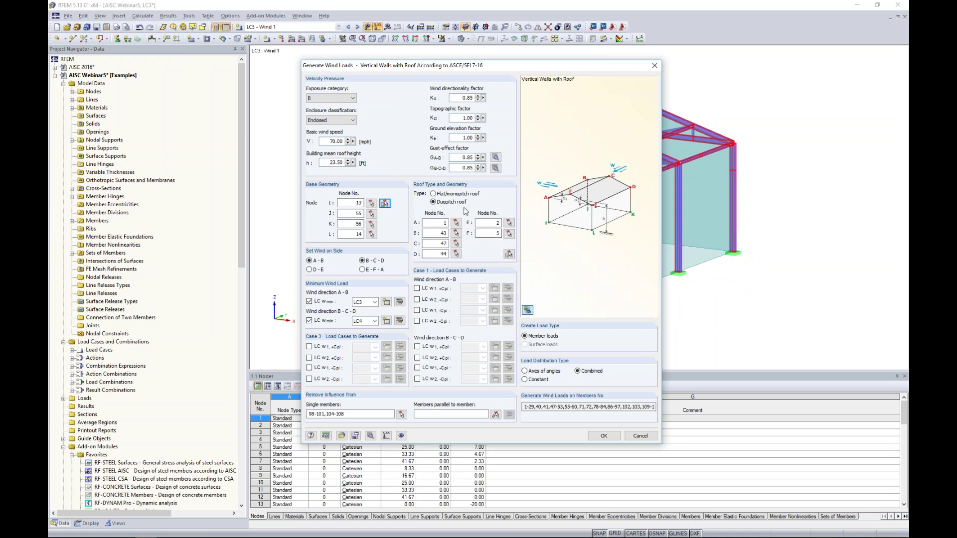
- Define the duopitch roof geometry by picking eave and ridge nodes 1, 43, 47, 44, 2 and 5 in the model
left_click(509, 254)
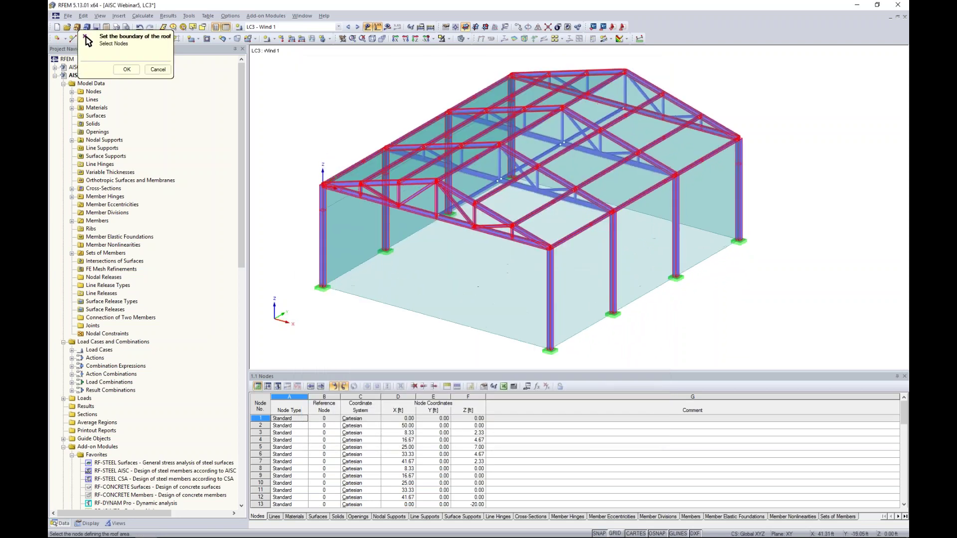
left_click(322, 184)
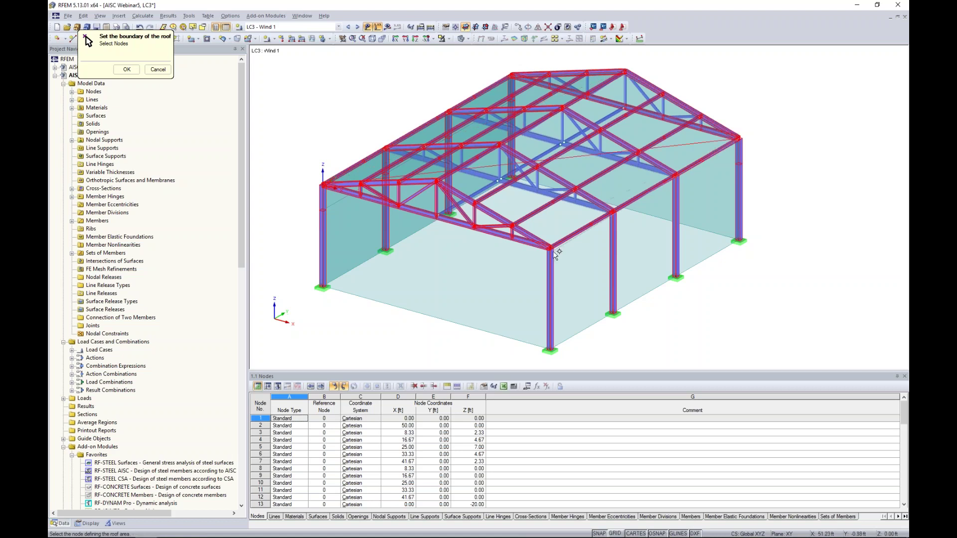
left_click(437, 182)
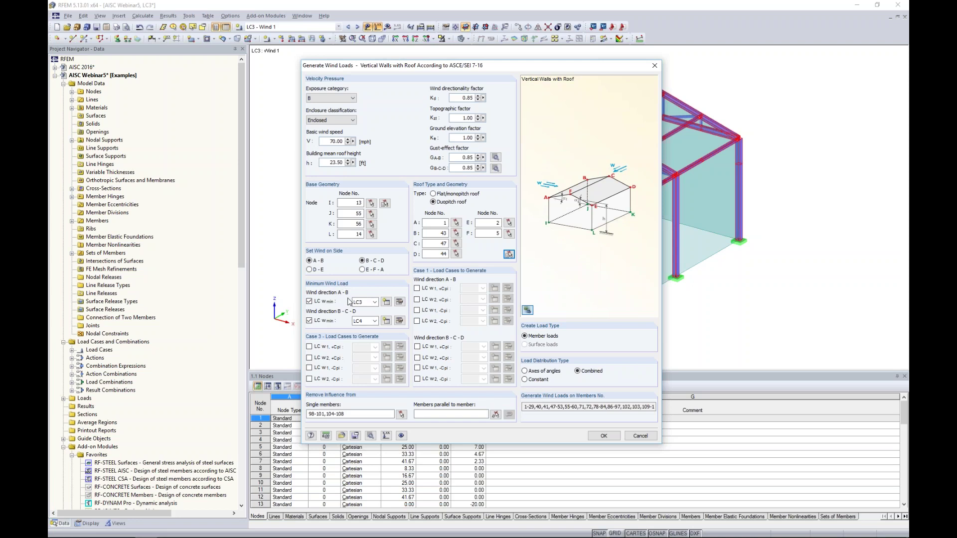
- Assign the minimum wind load in direction A-B to LC3 Wind 1 and in direction B-C-D to LC4 Wind 2
left_click(374, 303)
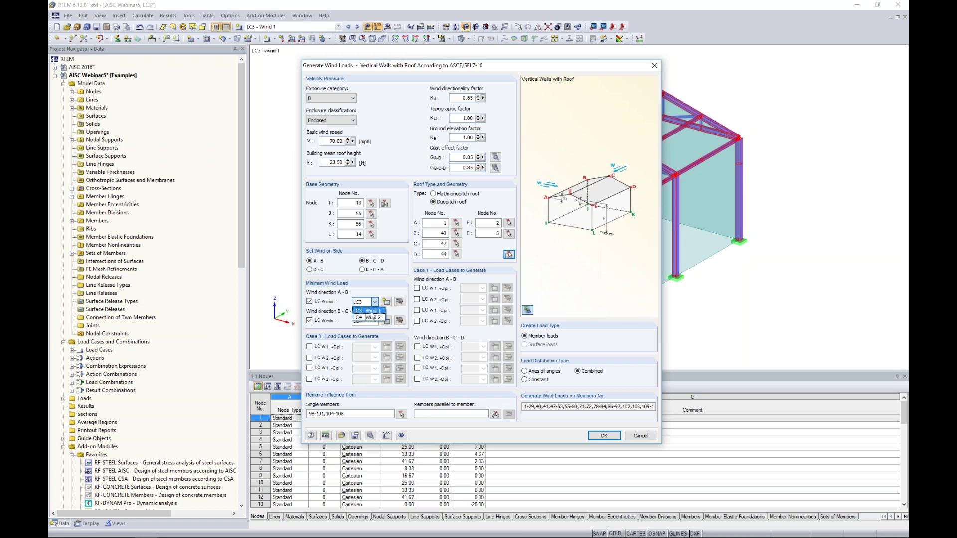
left_click(372, 312)
left_click(374, 321)
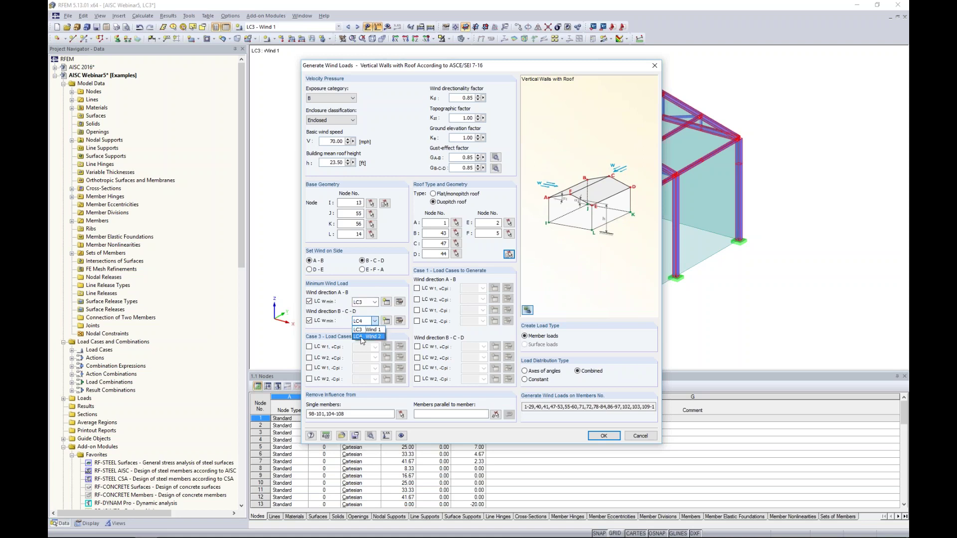
left_click(368, 336)
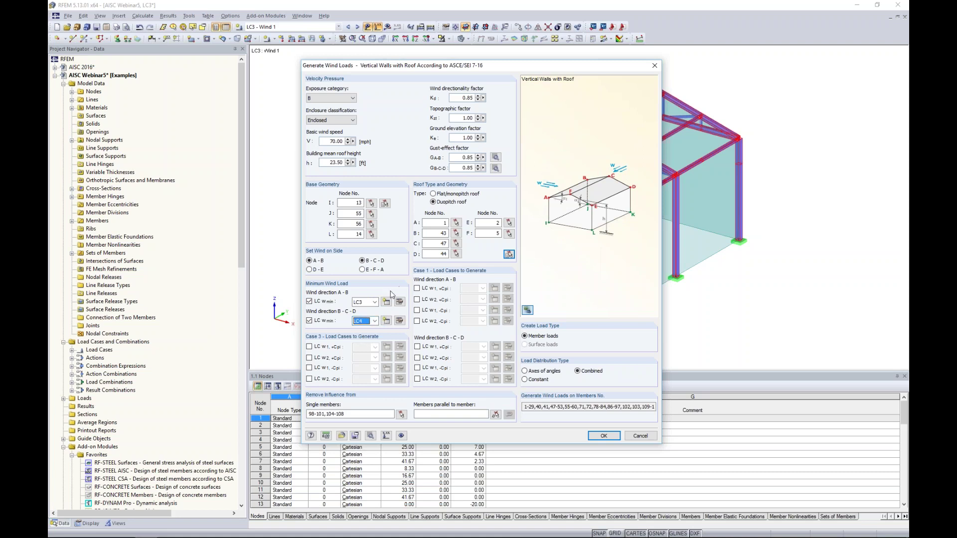
- Clear the single members without load influence and reselect the vertical and diagonal web members of the end truss farthest from the origin
left_click_drag(345, 414, 307, 414)
key("Delete")
left_click(405, 419)
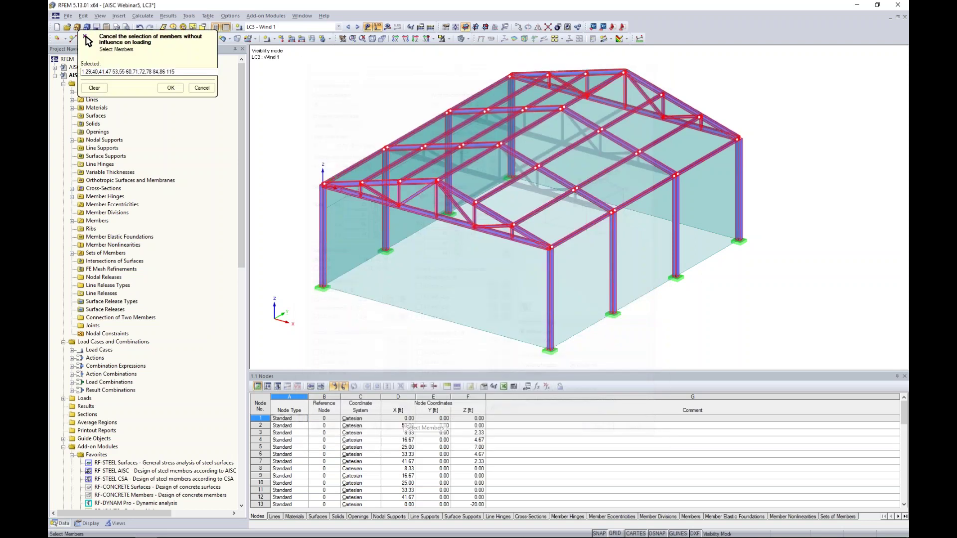
middle_click_drag(399, 200, 354, 180, "ctrl")
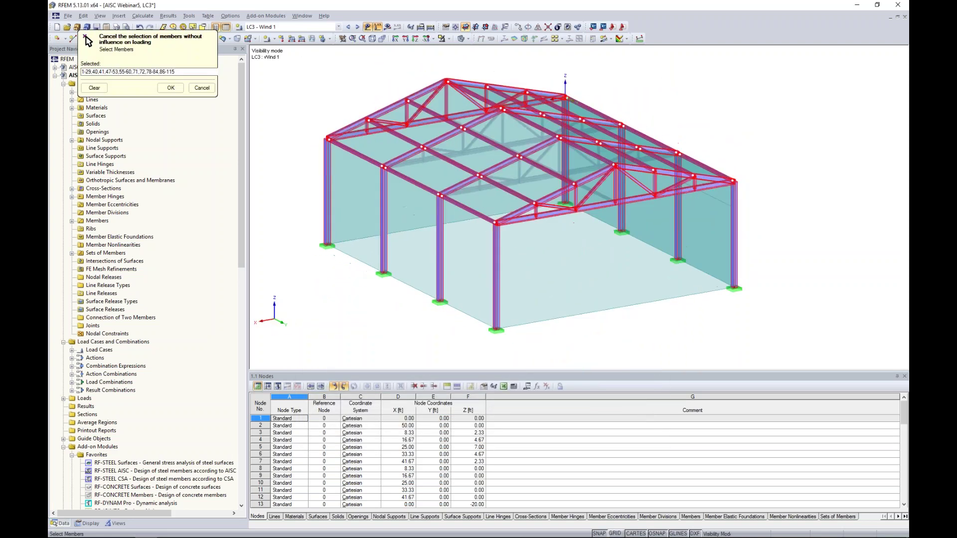
scroll(539, 209, "up", 5)
left_click(538, 203)
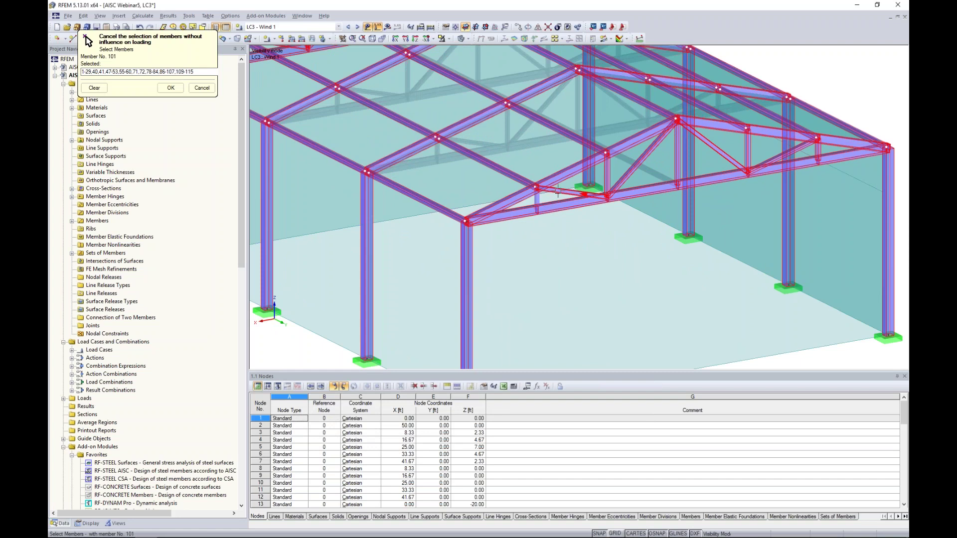
left_click(572, 193)
left_click(607, 174)
left_click(642, 158)
middle_click_drag(648, 187, 519, 204)
left_click(550, 179)
left_click(620, 171)
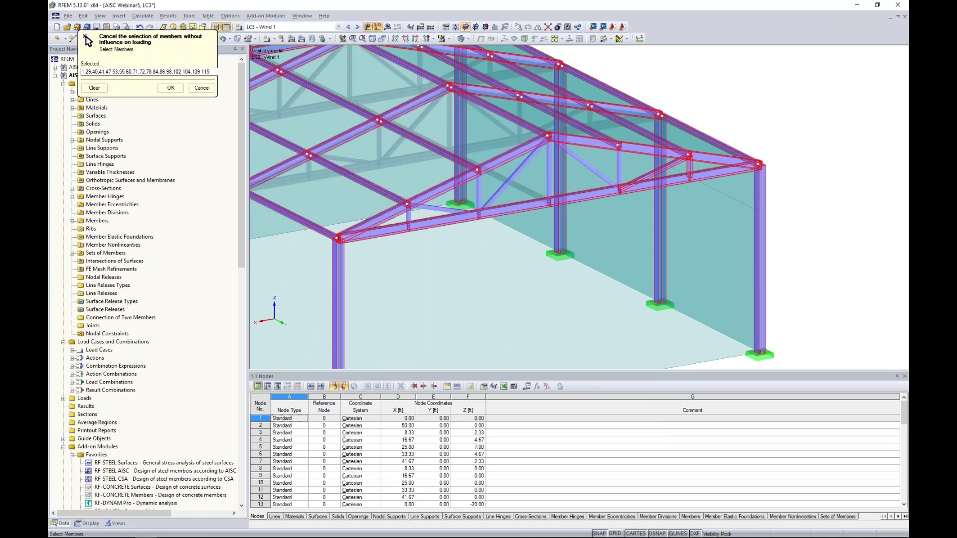
left_click(647, 176)
left_click(689, 170)
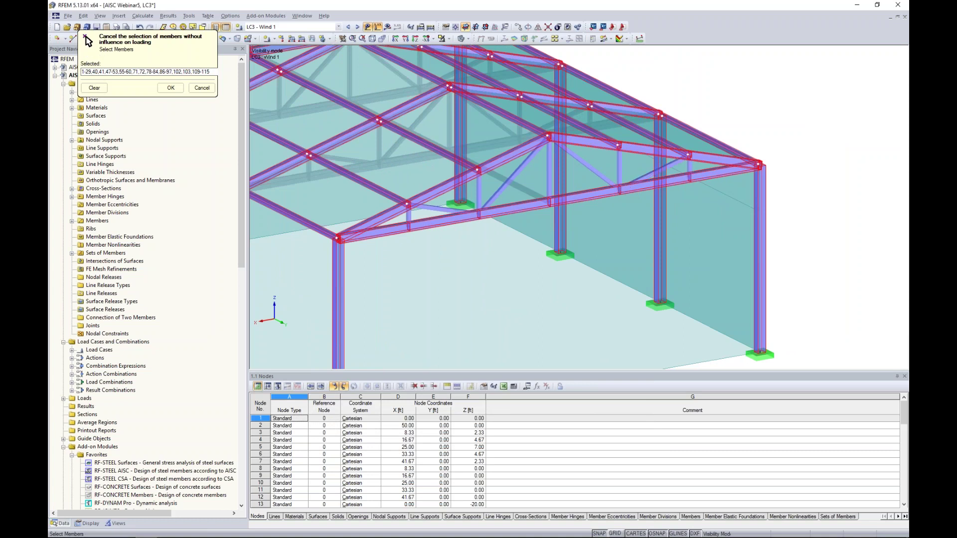
- Accept the excluded web members and generate the wind loads for LC3 and LC4
scroll(598, 227, "down", 2)
middle_click_drag(596, 249, 771, 264, "ctrl")
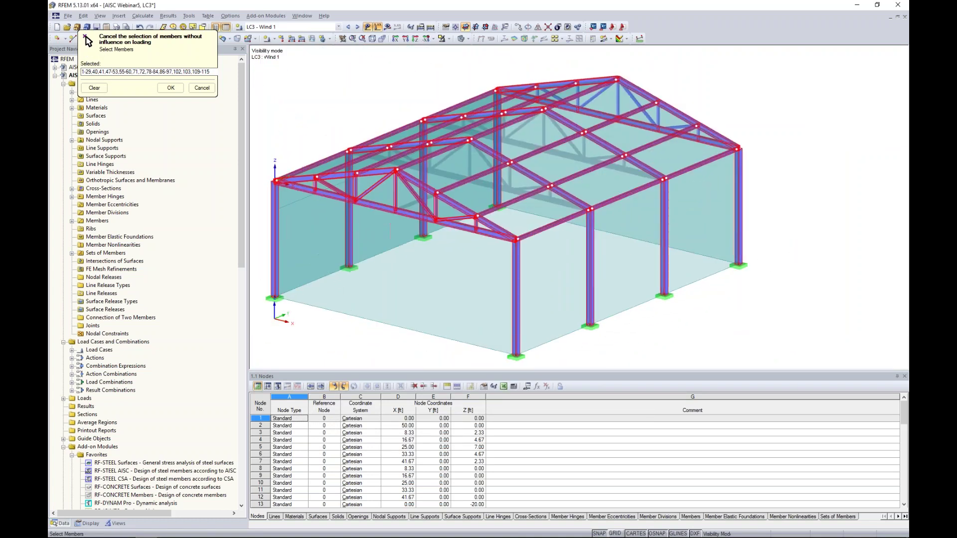
left_click(170, 88)
left_click(602, 437)
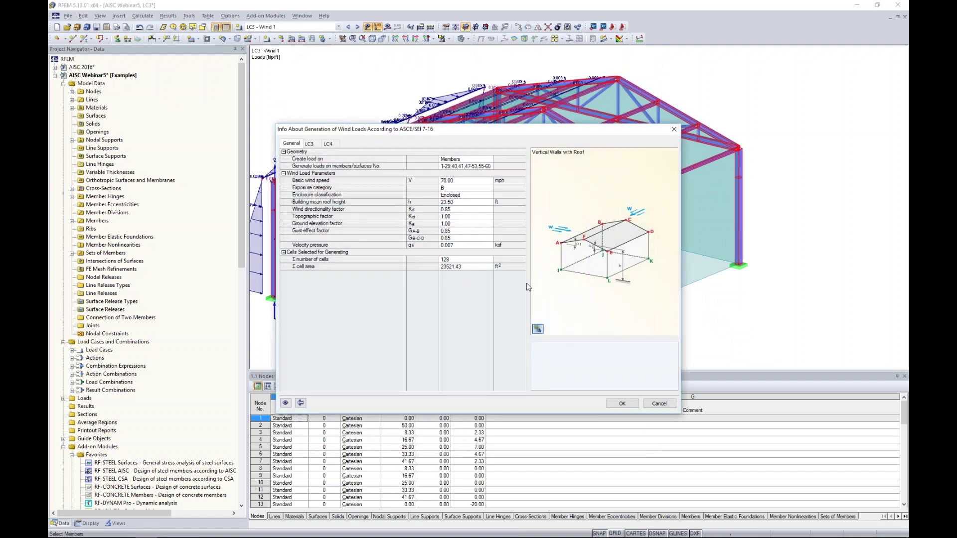
- Accept the wind load generation summary and inspect the generated loads of LC3 - Wind 1 and LC4 - Wind 2
left_click(622, 404)
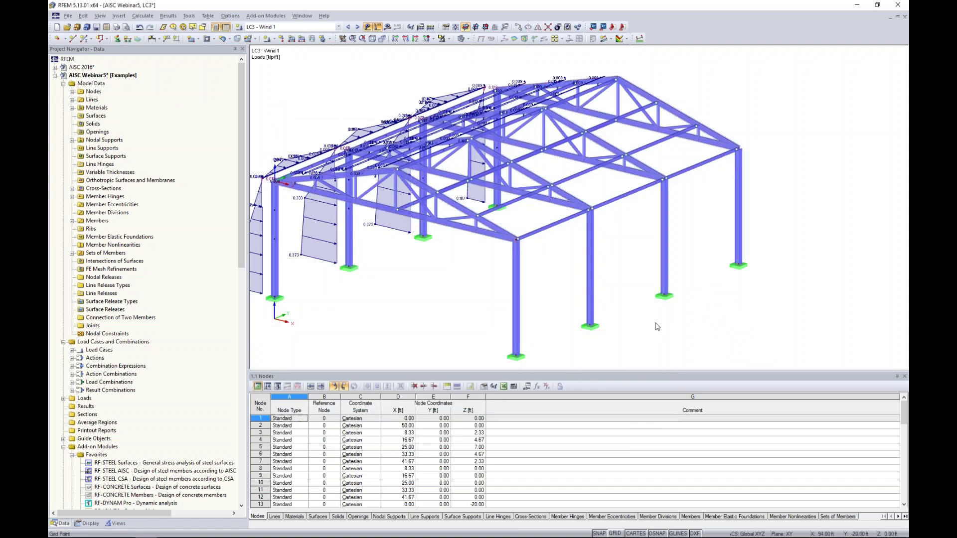
middle_click_drag(612, 259, 534, 258, "ctrl")
middle_click_drag(481, 280, 528, 266)
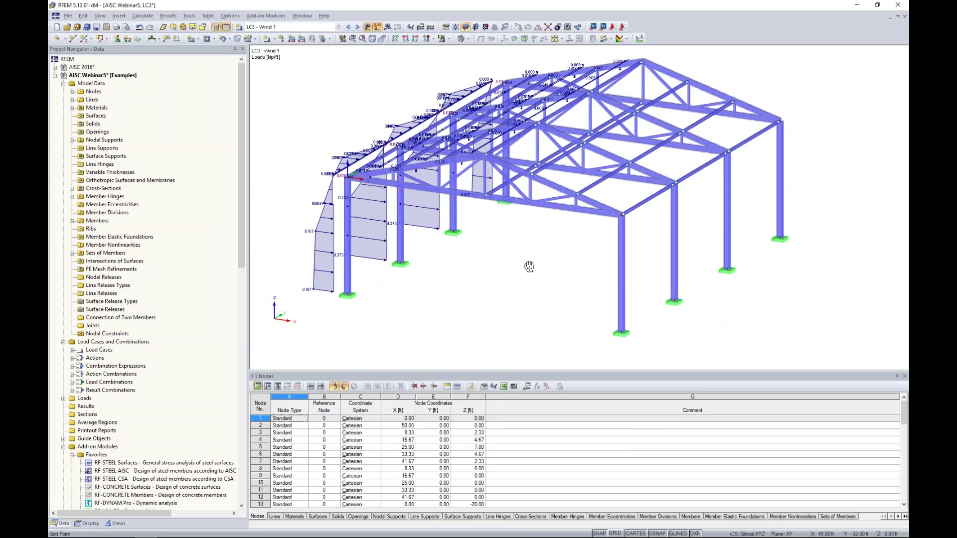
left_click(357, 27)
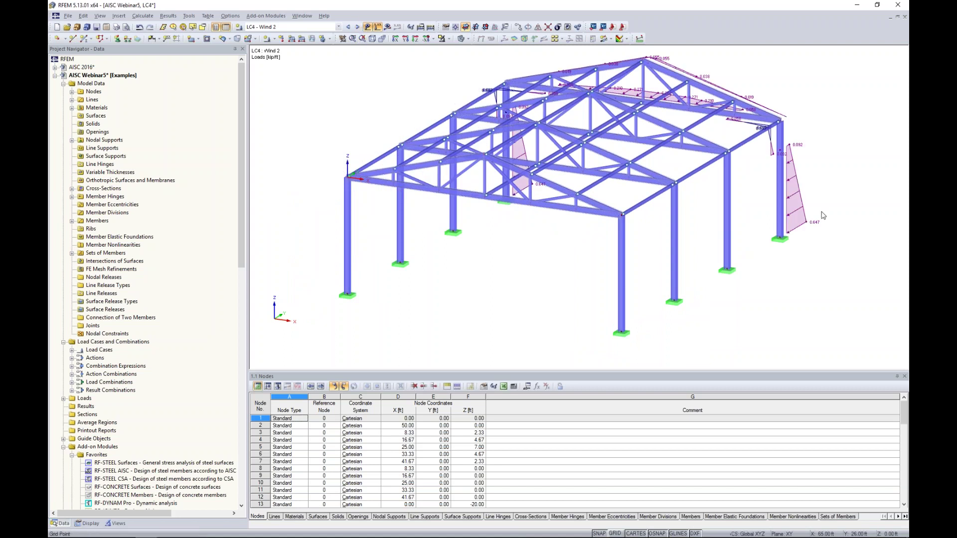
middle_click_drag(764, 186, 897, 252, "ctrl")
middle_click_drag(514, 234, 405, 200, "ctrl")
scroll(414, 187, "down", 2)
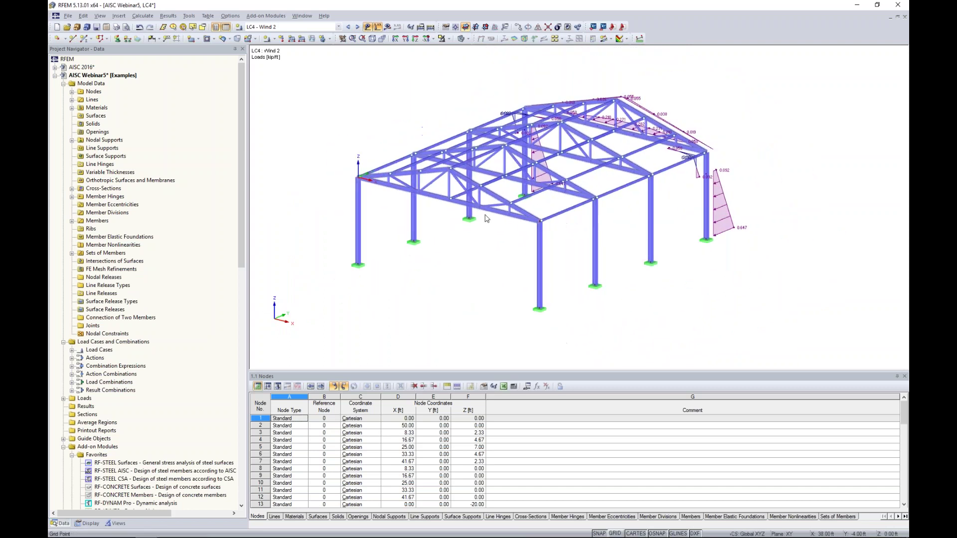
middle_click_drag(485, 218, 449, 222)
- Review the loads of the load combinations through CO4 - 1.2D + L + W2, and hide the load display on the model
left_click(358, 28)
left_click(358, 27)
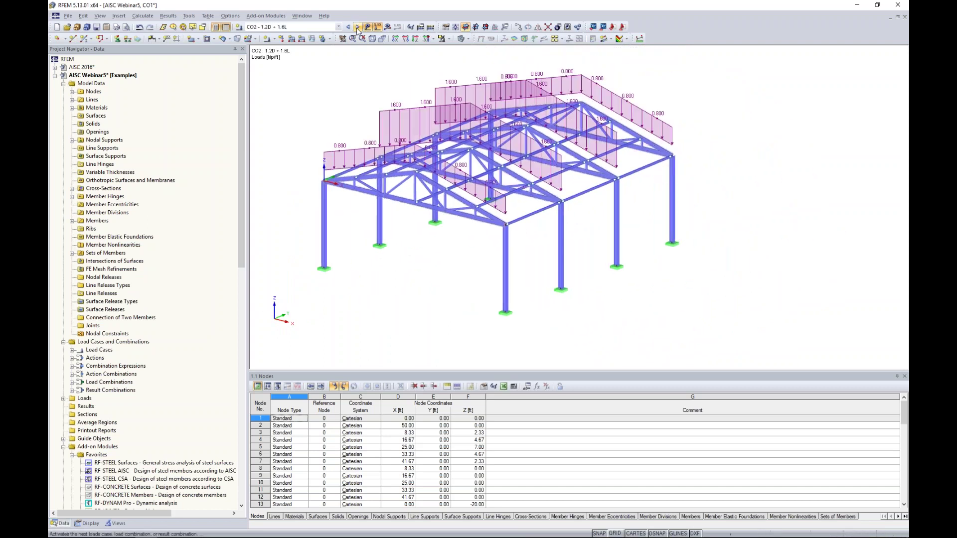
left_click(358, 28)
middle_click_drag(461, 192, 401, 221, "ctrl")
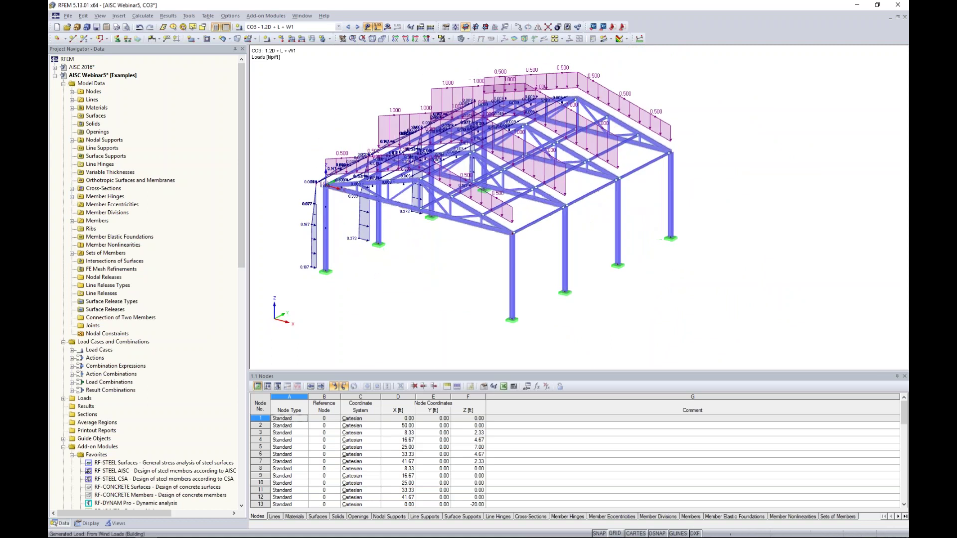
left_click(357, 26)
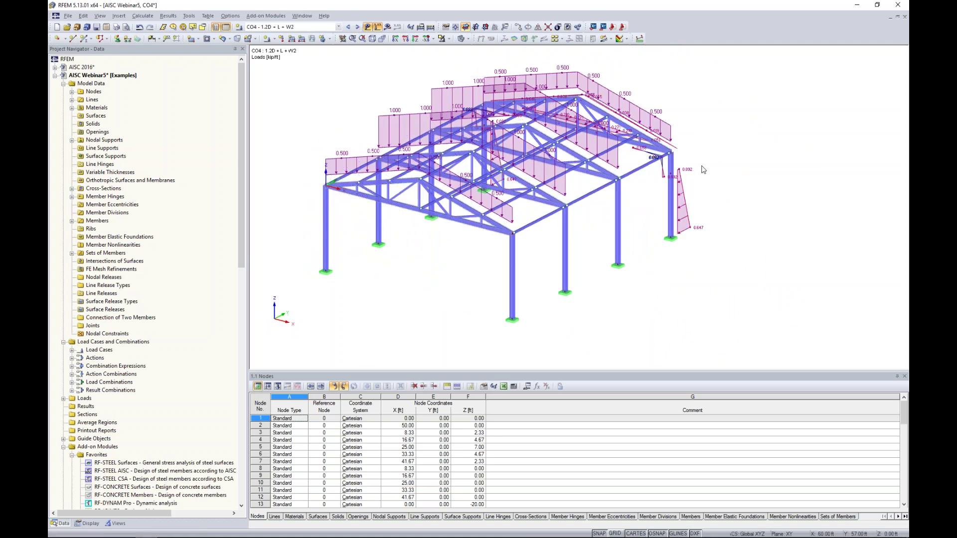
left_click(367, 27)
middle_click_drag(367, 100, 406, 96)
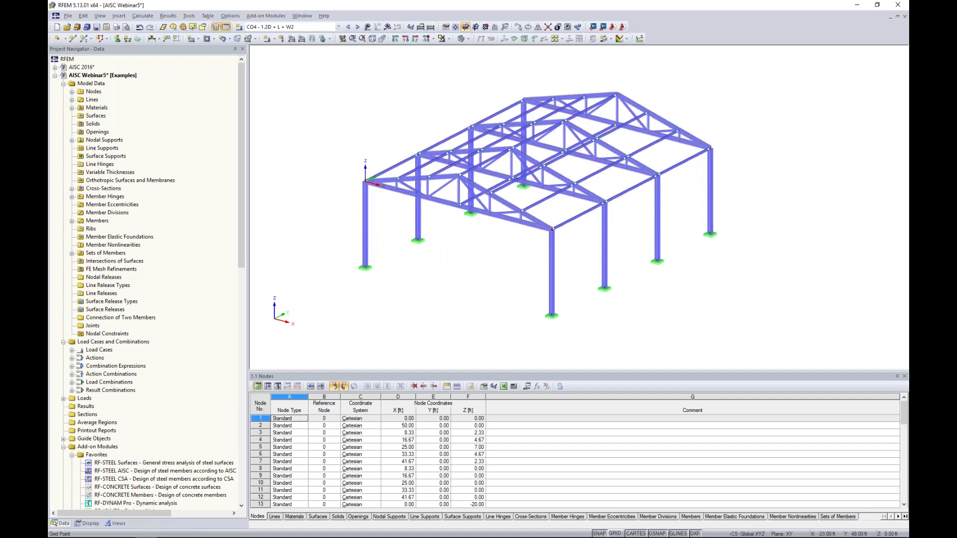
- Switch to the presentation slide on the AISC 360-16 updates
key("super+Tab")
left_click(414, 297)
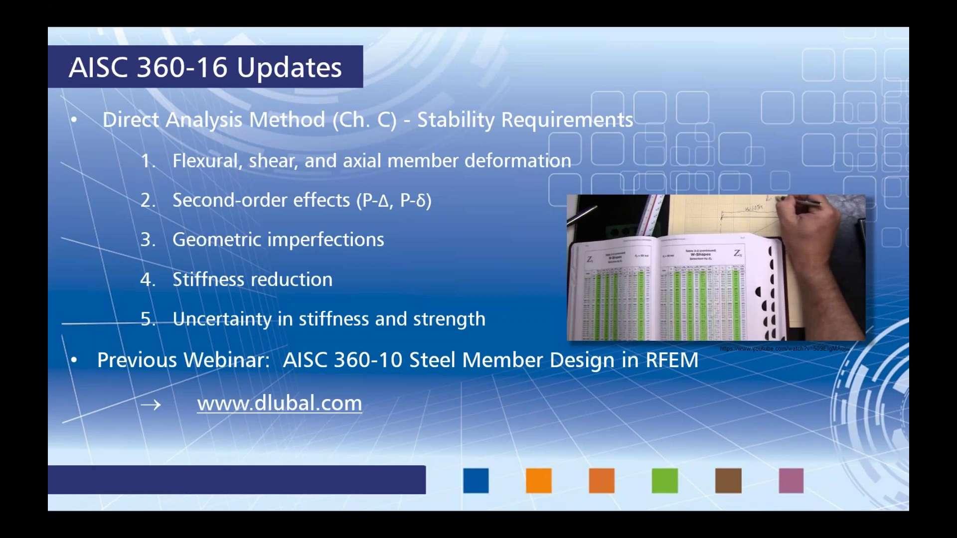
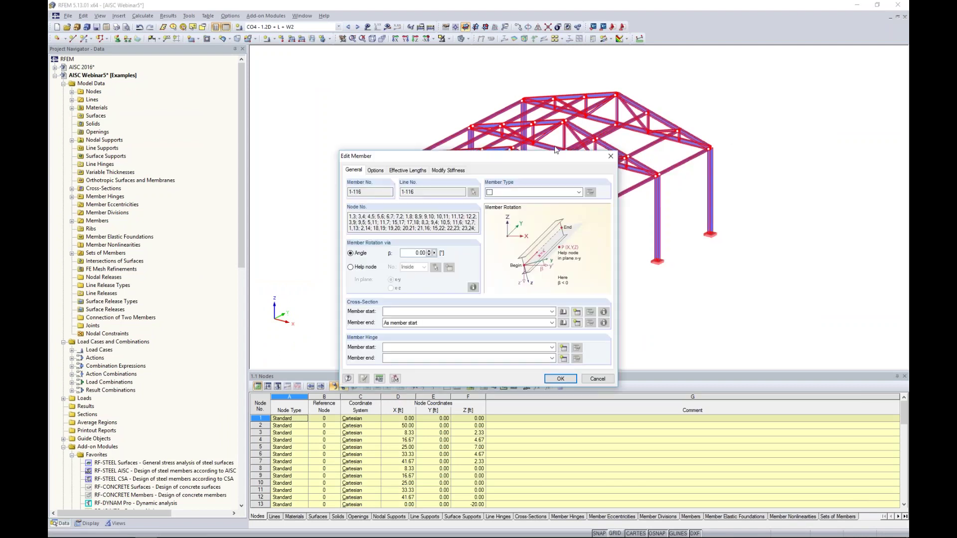
- Define the stiffness modification of members 1-116 according to AISC 360-10 C2.3(2)
left_click(453, 171)
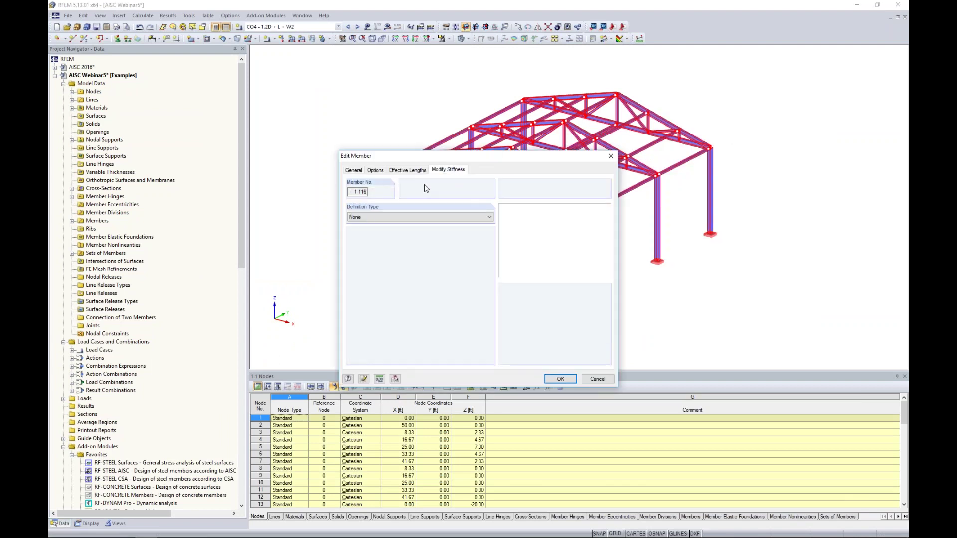
left_click(375, 219)
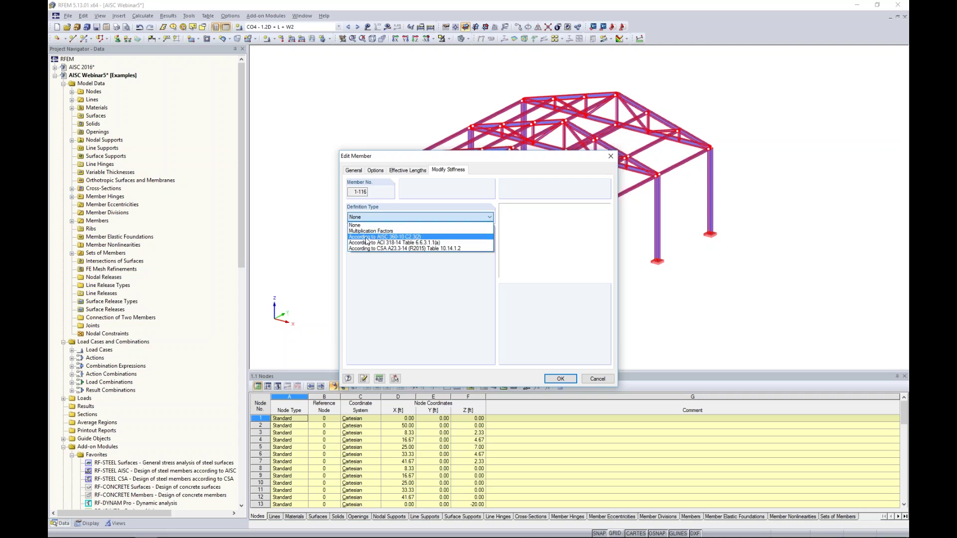
left_click(367, 237)
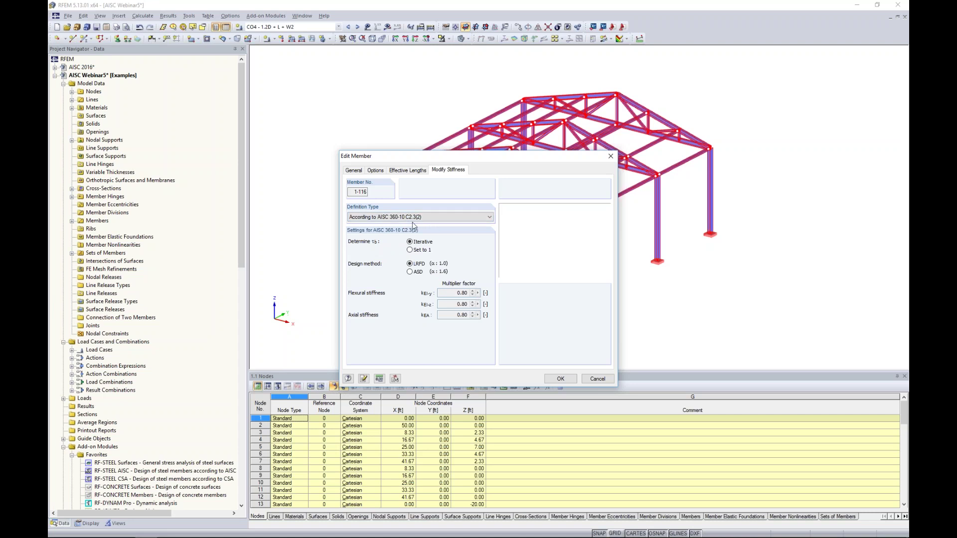
- Try setting τb to 1 and the Multiplication Factors definition type, then restore the iterative AISC 360-10 C2.3(2) setting
left_click(410, 250)
left_click(425, 218)
left_click(479, 268)
left_click(412, 242)
left_click(415, 218)
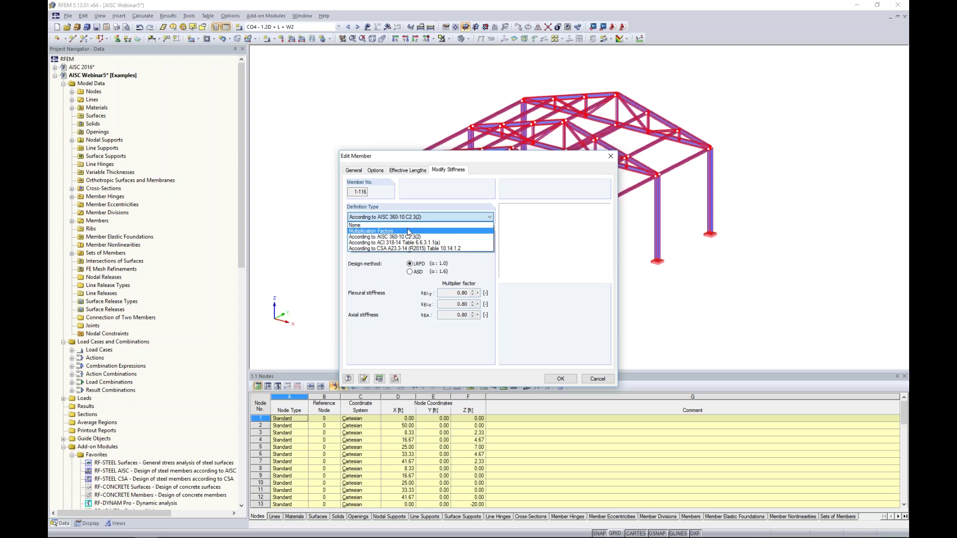
left_click(420, 231)
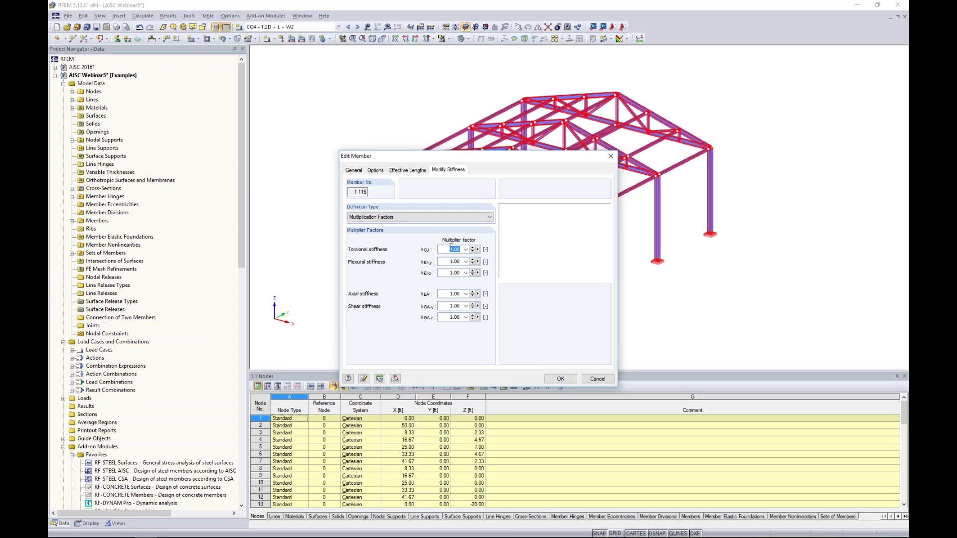
left_click(442, 219)
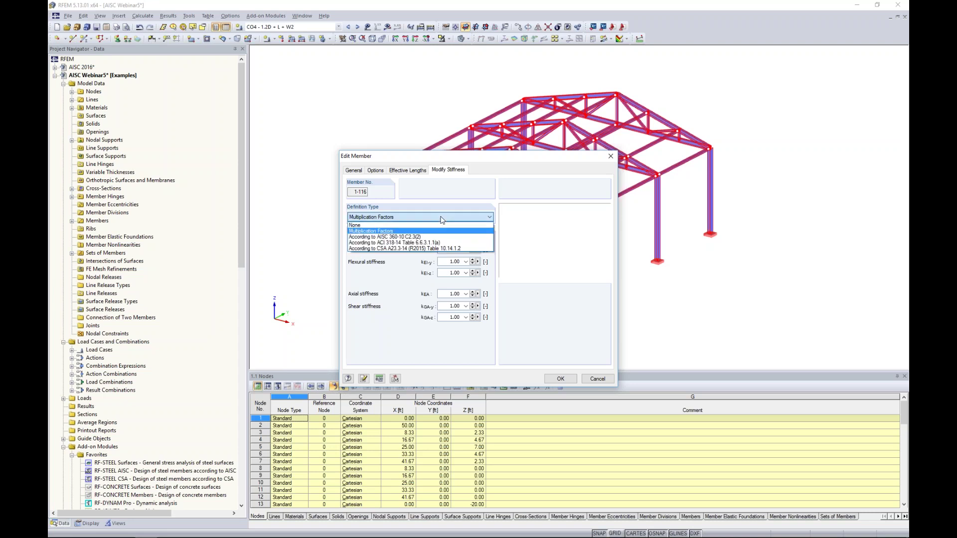
left_click(422, 237)
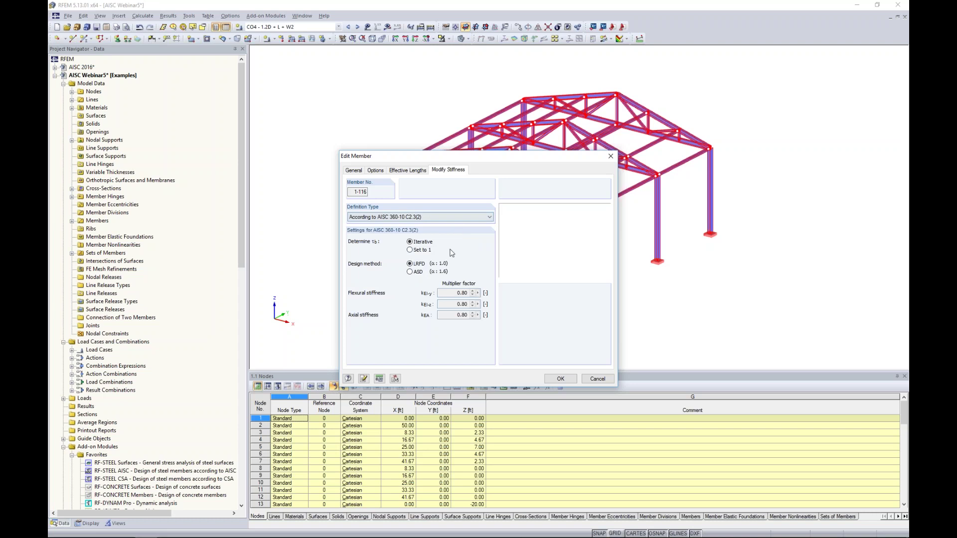
- Accept the stiffness modification for members 1-116 and clear the member selection
left_click(560, 378)
left_click(616, 299)
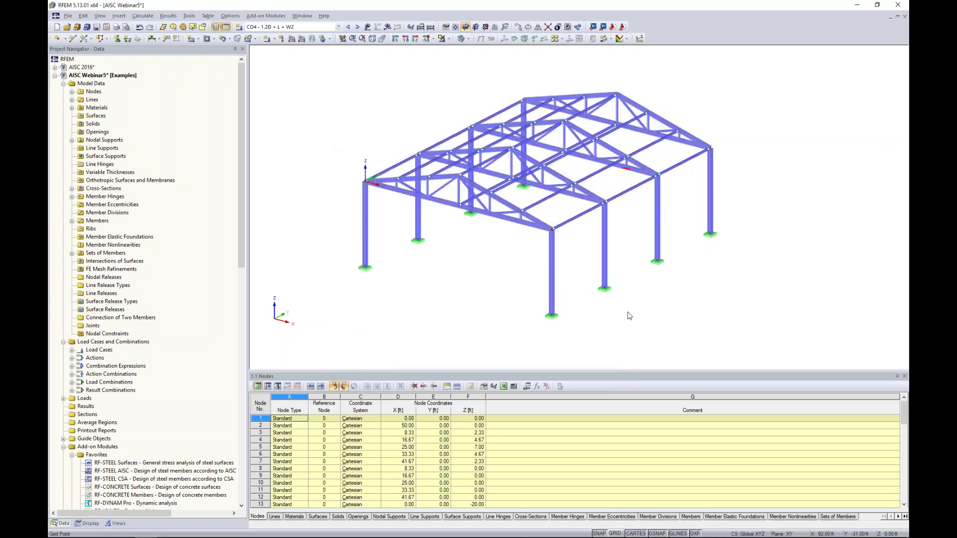
middle_click_drag(626, 315, 581, 314)
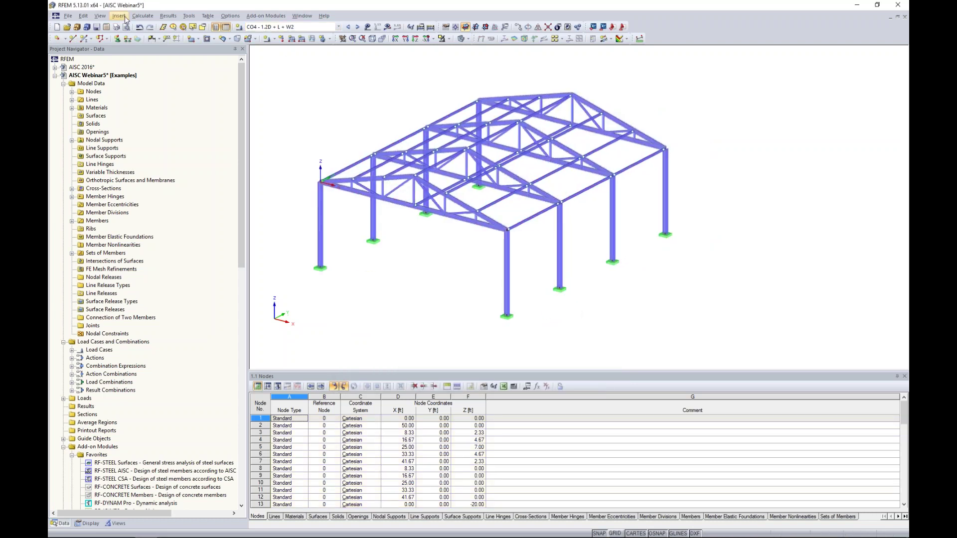
- Calculate all load cases and load combinations of the model
left_click(142, 15)
left_click(170, 102)
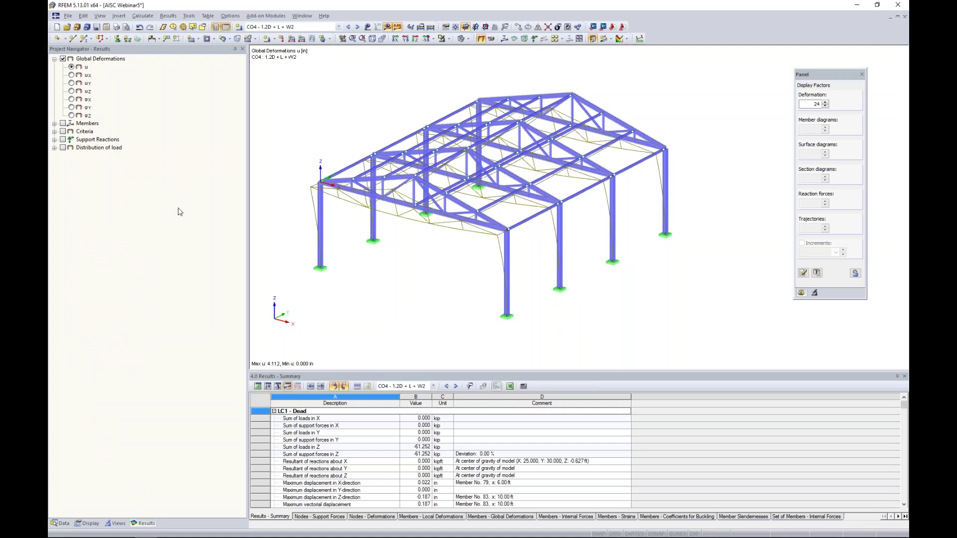
- Compare the global deformations of the structure under the load combinations from CO4 to CO6, and return to CO4
mouse_move(600, 175)
middle_mouse_down("ctrl")
mouse_move(583, 159)
mouse_move(592, 166)
middle_mouse_up("ctrl")
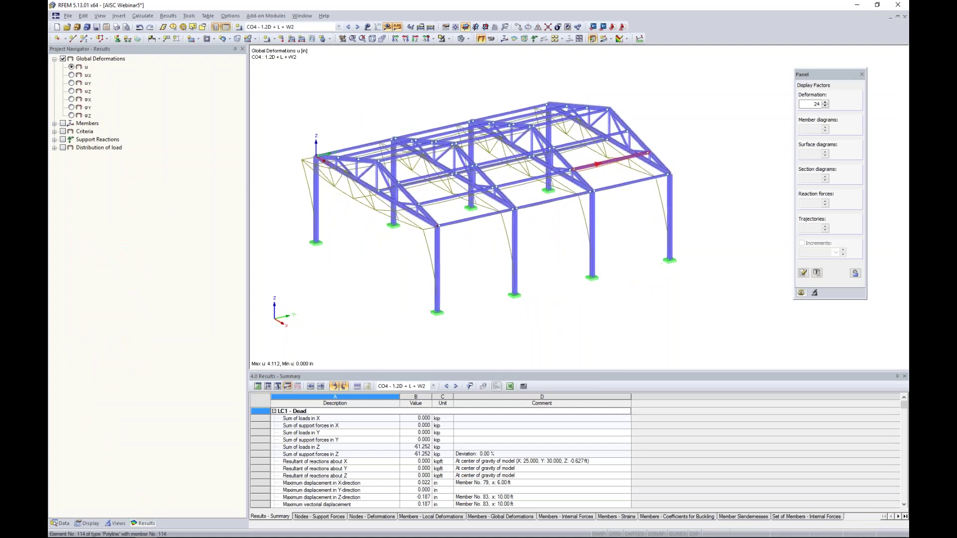
left_click(357, 27)
left_click(359, 28)
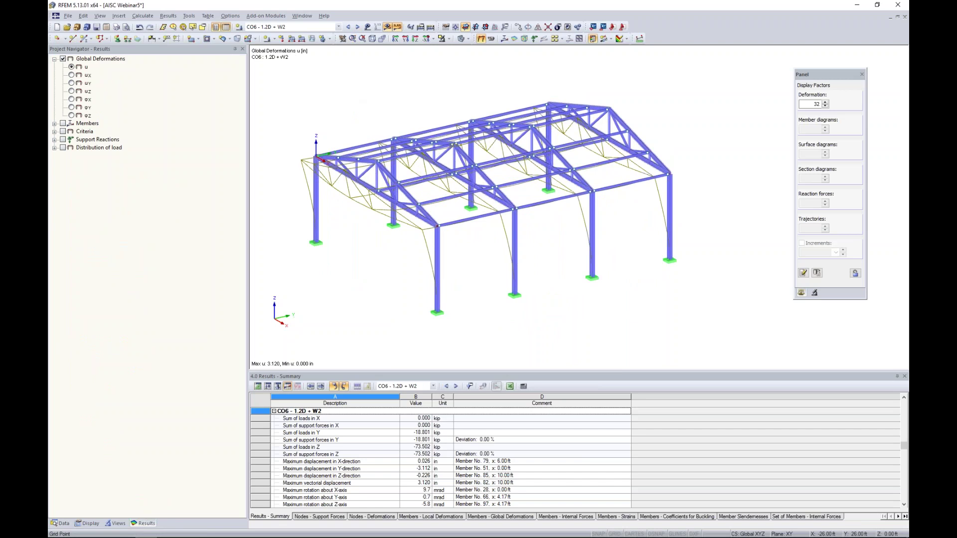
left_click(348, 27)
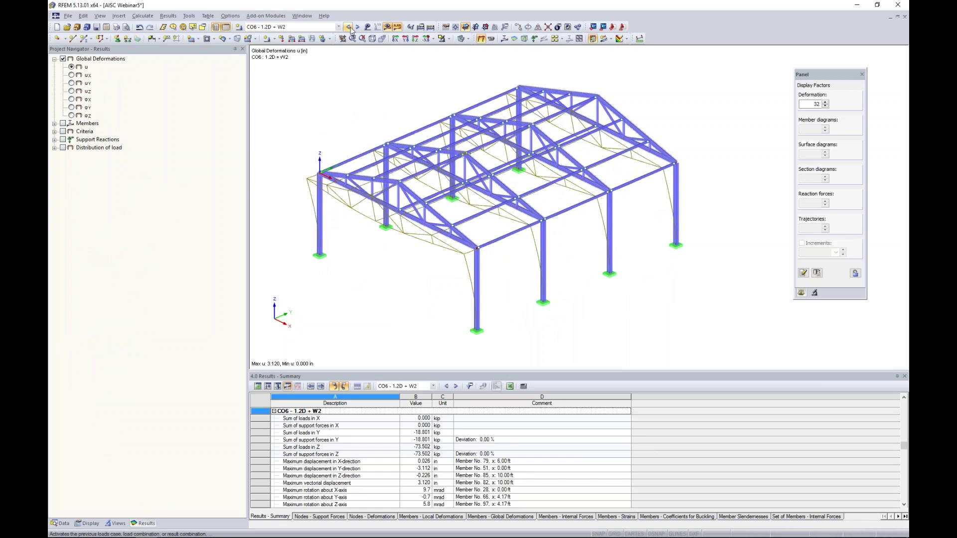
left_click(348, 27)
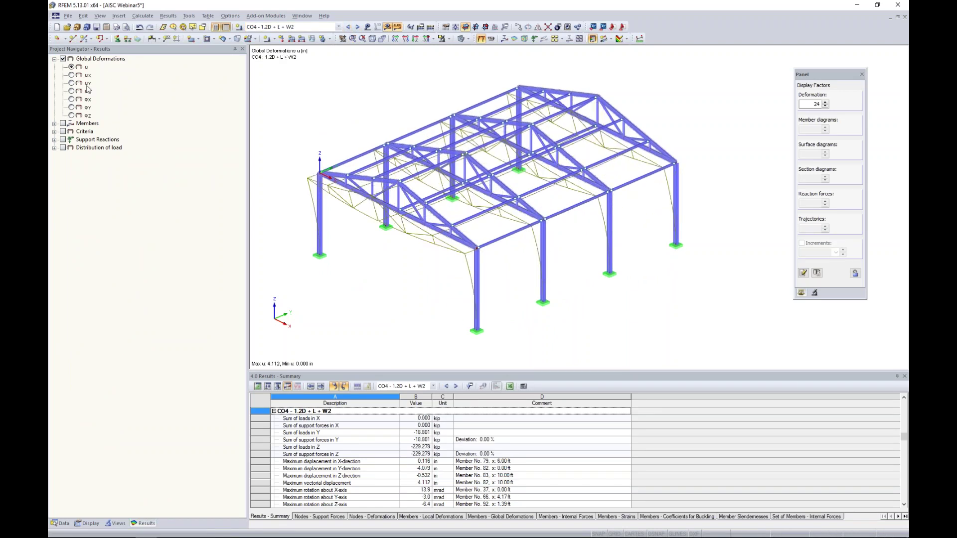
- Show the member internal forces and display the axial force N on the structure for CO4
left_click(54, 123)
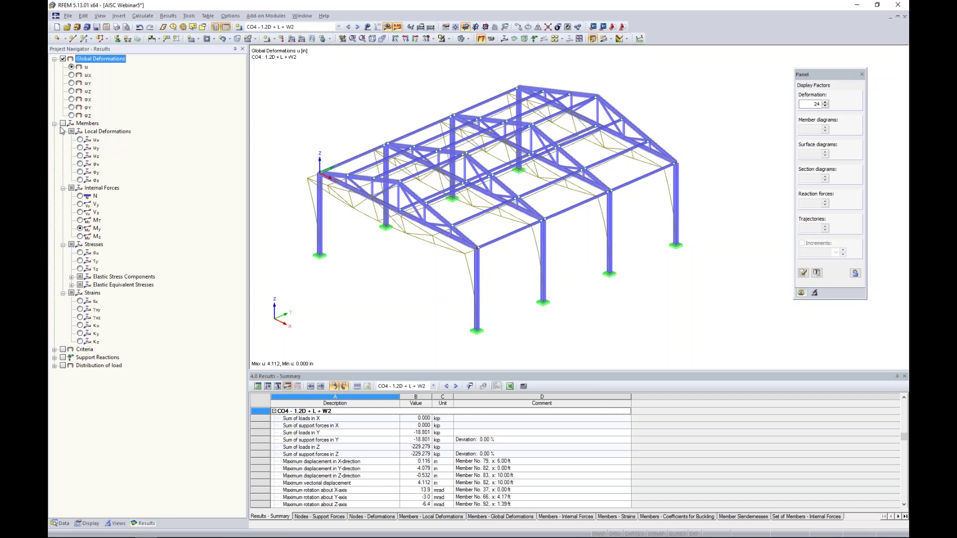
left_click(63, 123)
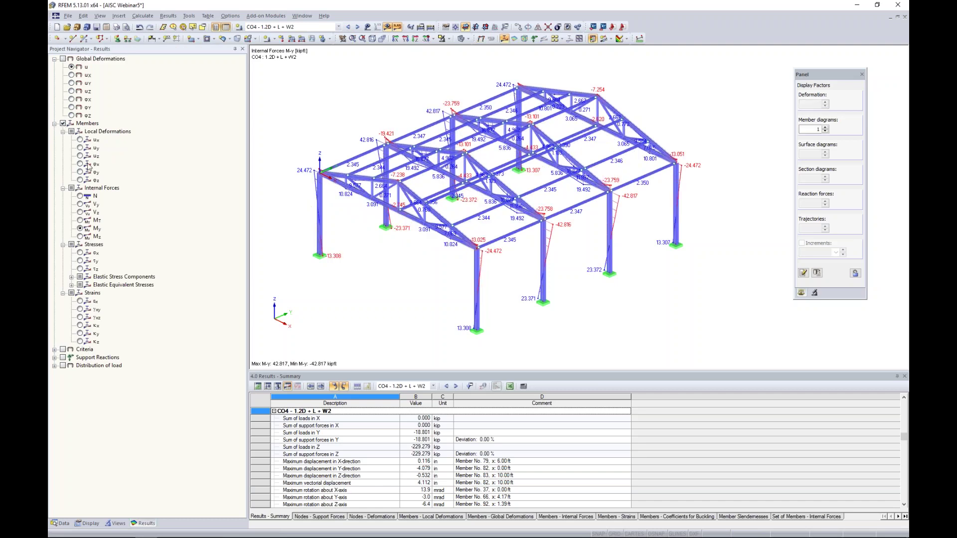
left_click(80, 195)
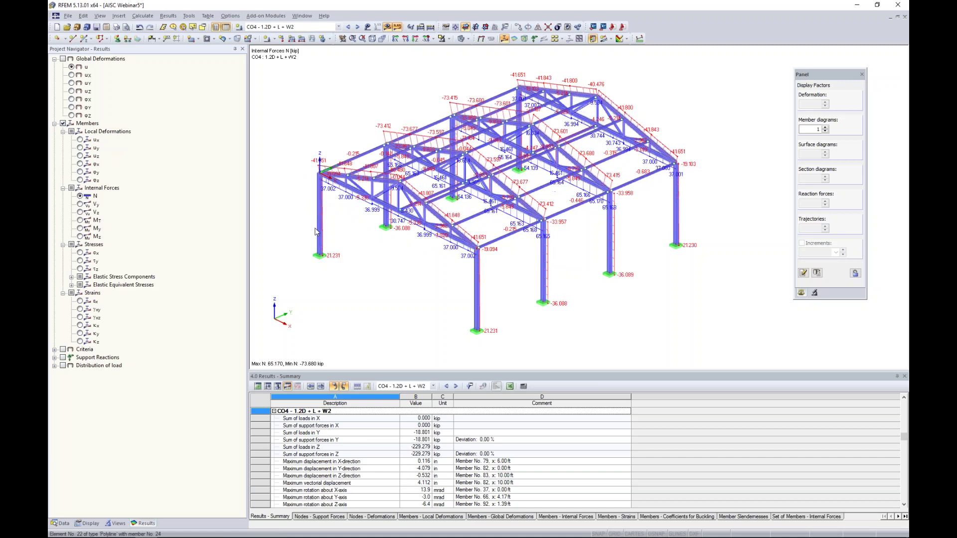
middle_click_drag(405, 273, 468, 239, "ctrl")
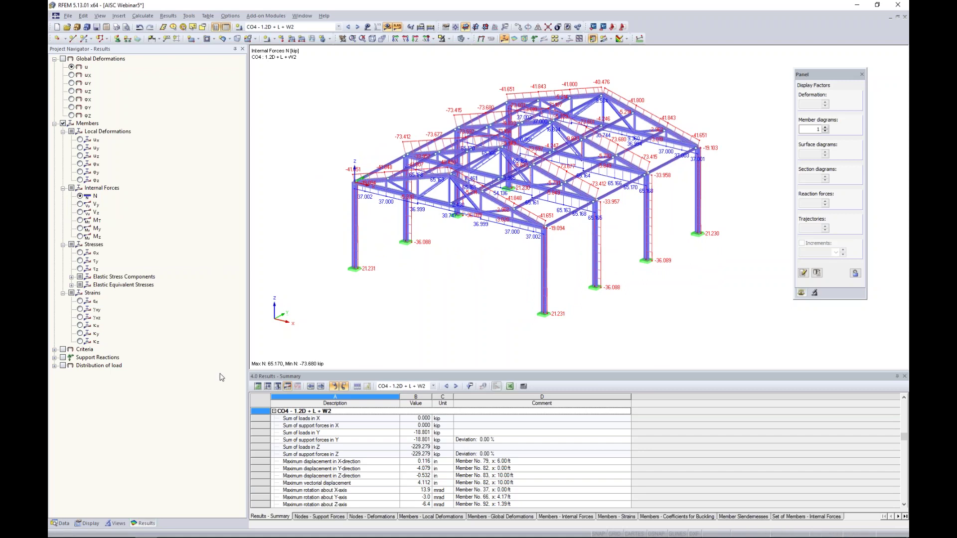
- Compare the With Diagram, Without Diagram and Cross-Sections display styles for member results, and return to Two-Colored
left_click(88, 524)
scroll(140, 294, "down", 10)
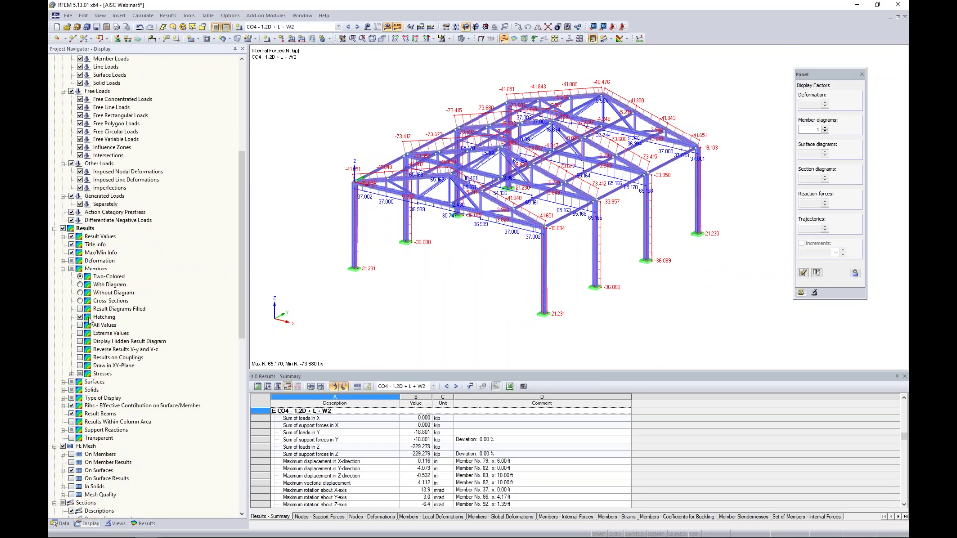
left_click(80, 285)
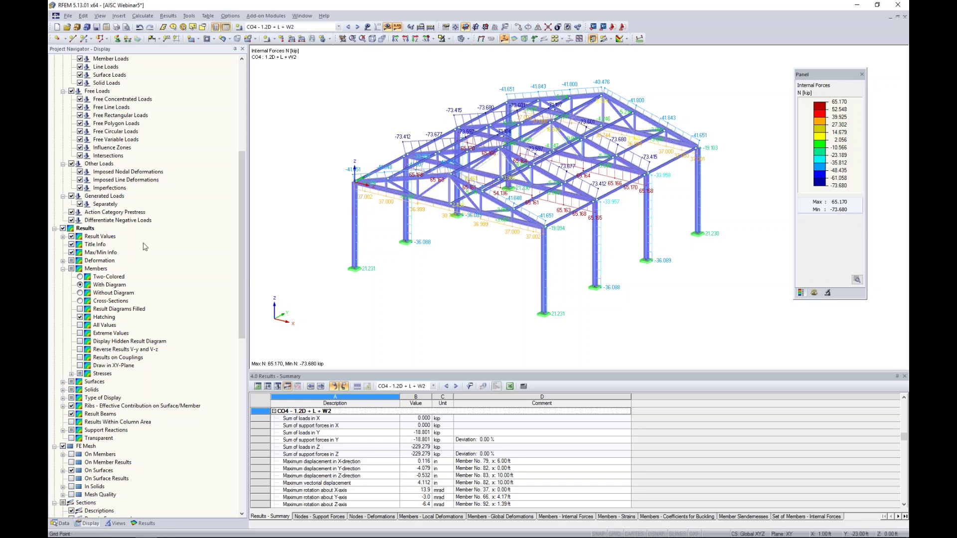
left_click(125, 293)
scroll(401, 205, "up", 4)
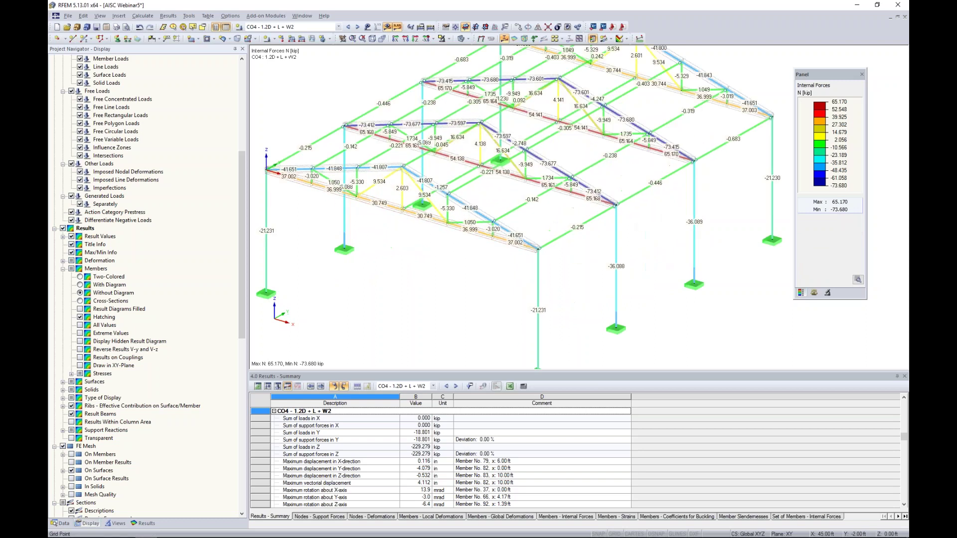
left_click(80, 301)
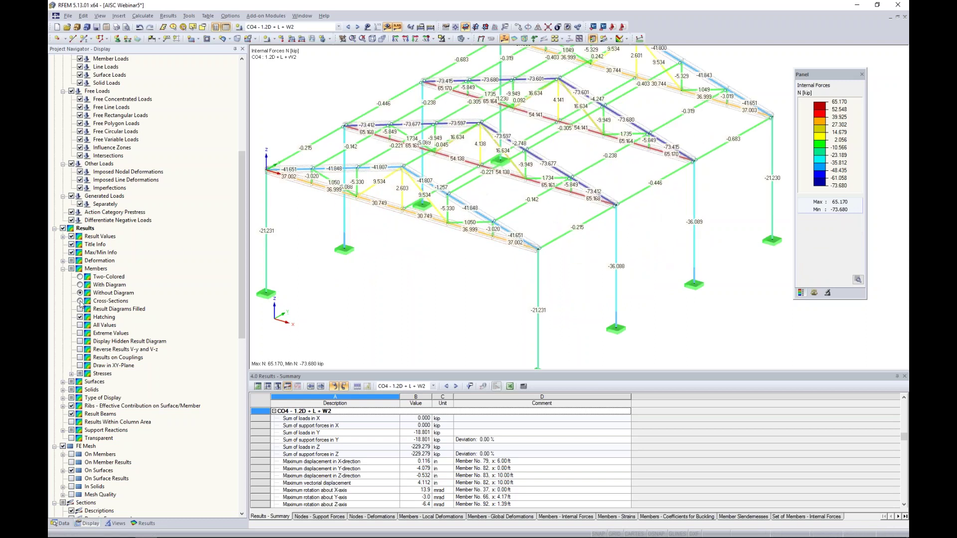
scroll(446, 269, "down", 1)
left_click(79, 277)
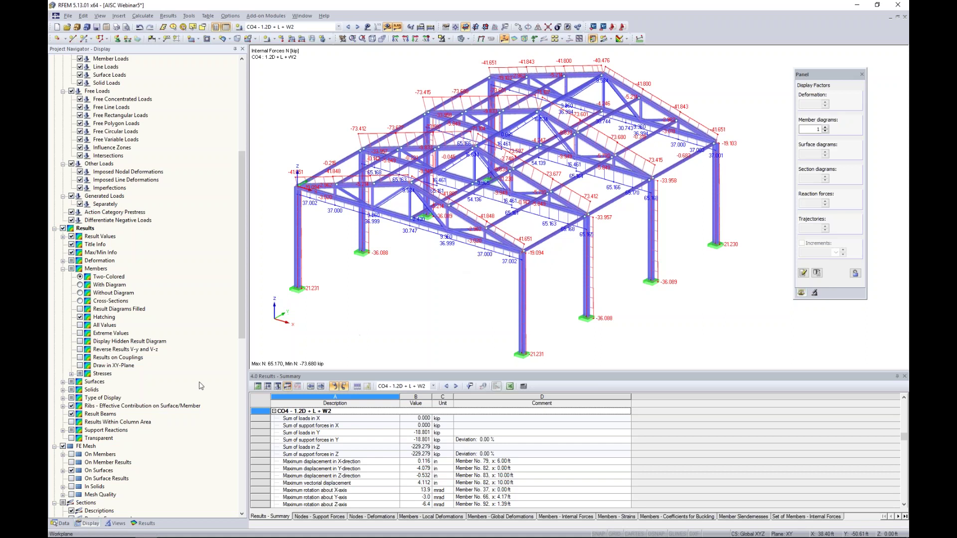
- Open the result diagrams for the front corner column (member 25) and add the My moment diagram
left_click(146, 523)
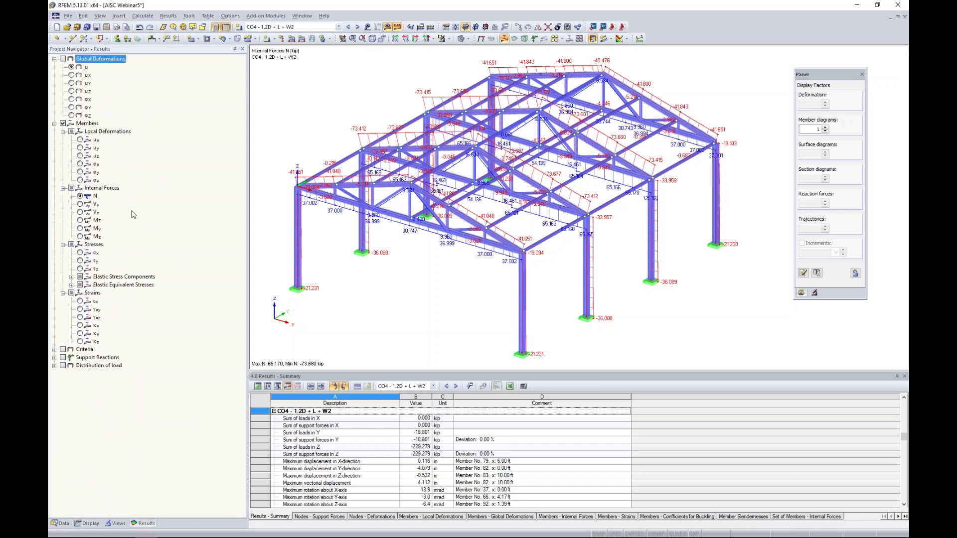
middle_click_drag(502, 303, 516, 278, "ctrl")
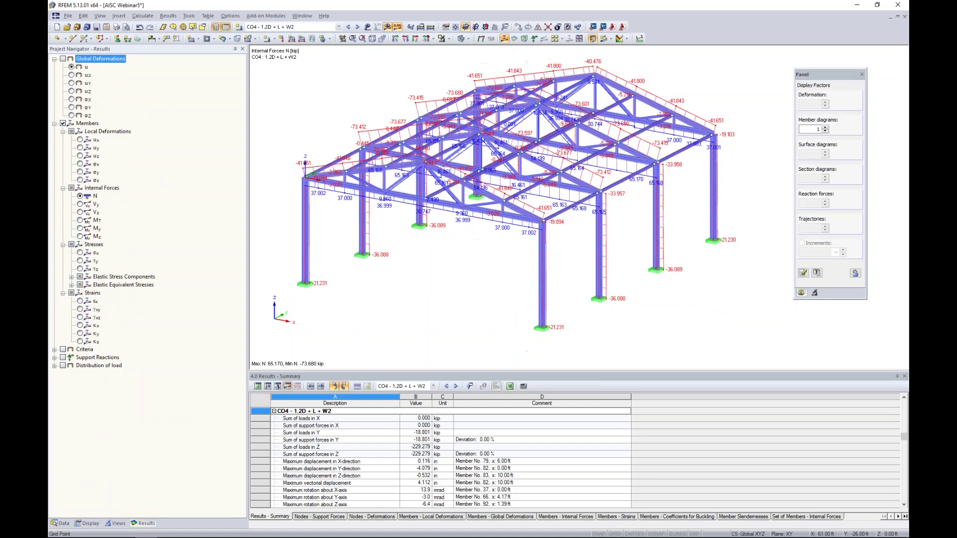
right_click(542, 258)
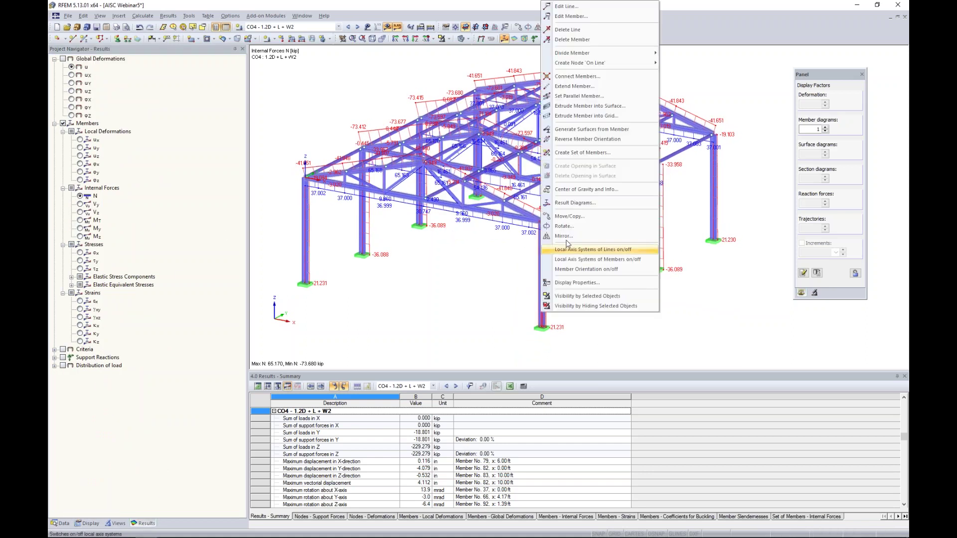
left_click(573, 204)
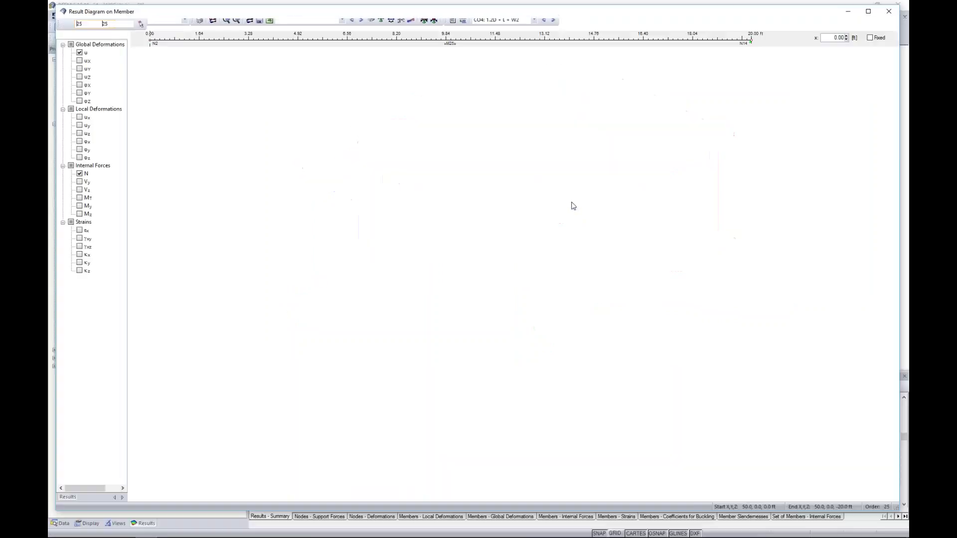
left_click(79, 205)
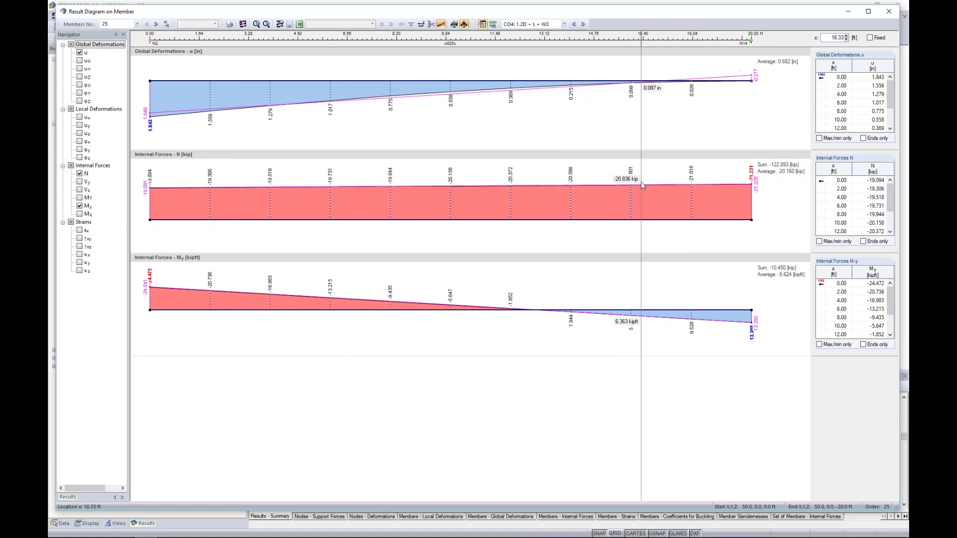
- Advance the column's result diagrams to CO7: 0.9D + W1 and close the diagram window
left_click(582, 24)
left_click(583, 24)
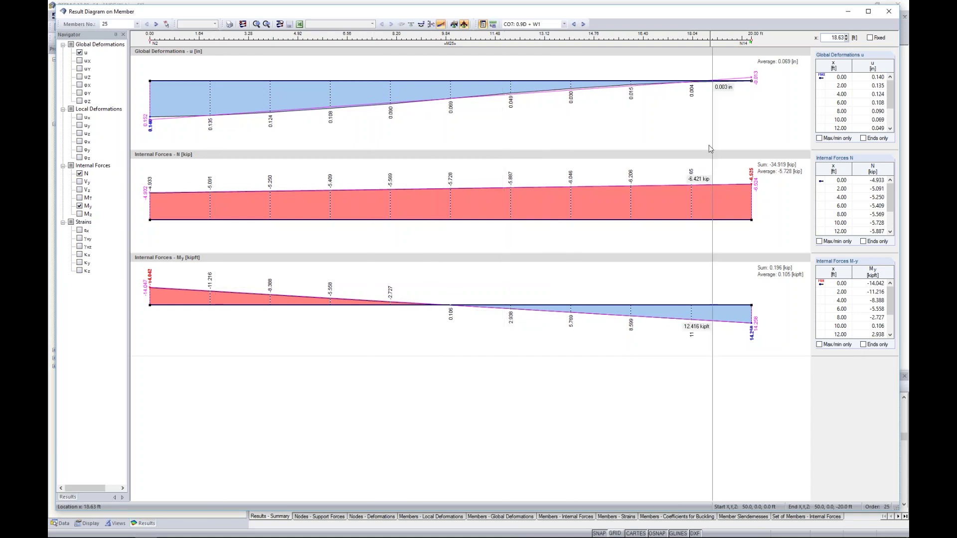
left_click(890, 15)
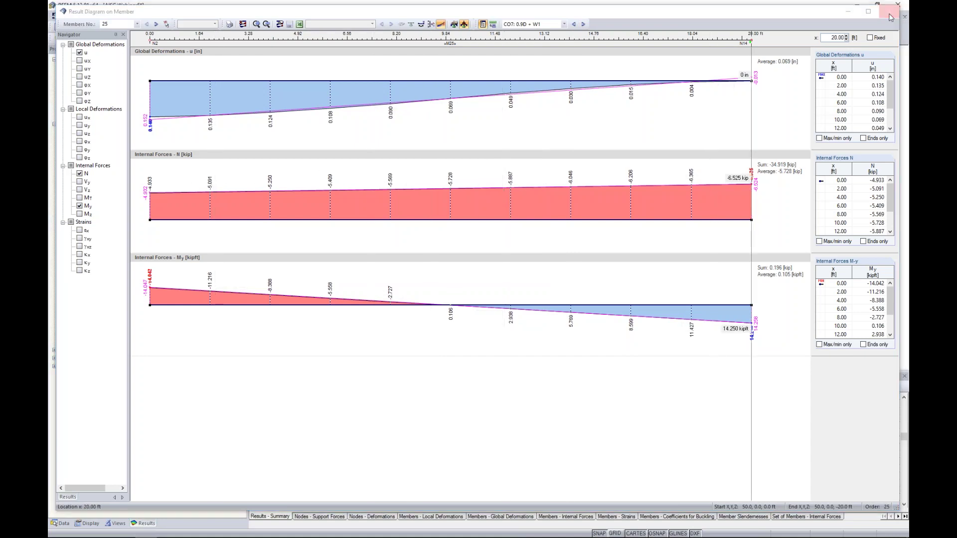
scroll(461, 273, "down", 1)
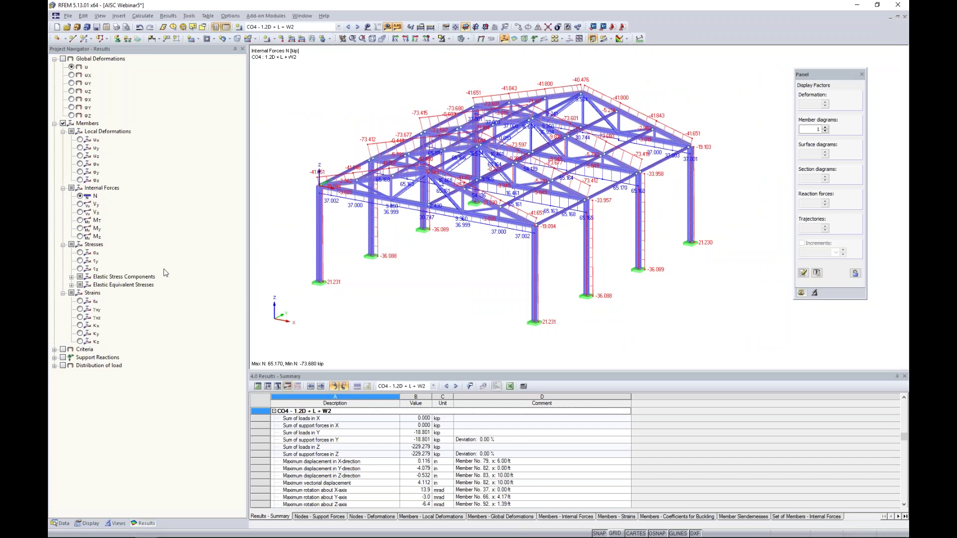
- Show the support reactions on the model, and turn off both the support reactions and the member results
left_click(63, 357)
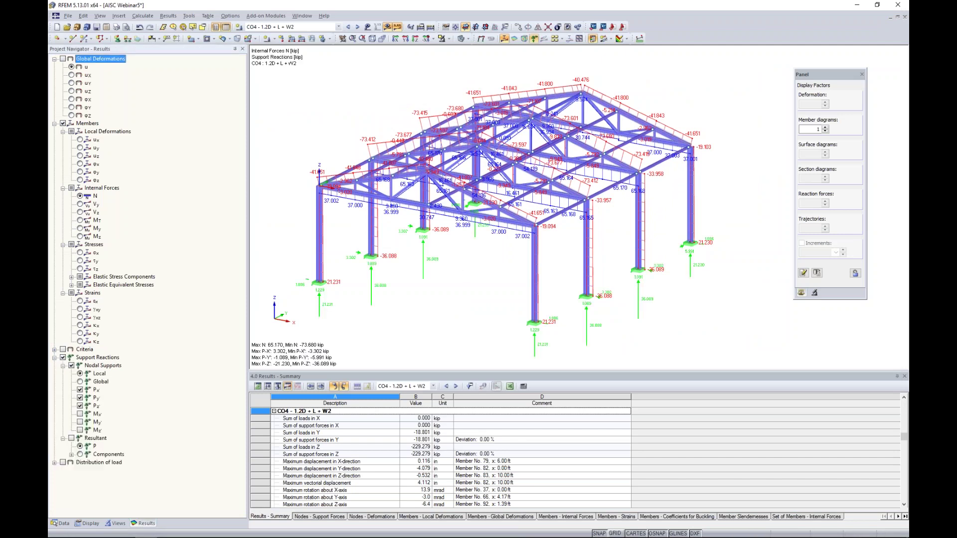
left_click(63, 357)
left_click(62, 123)
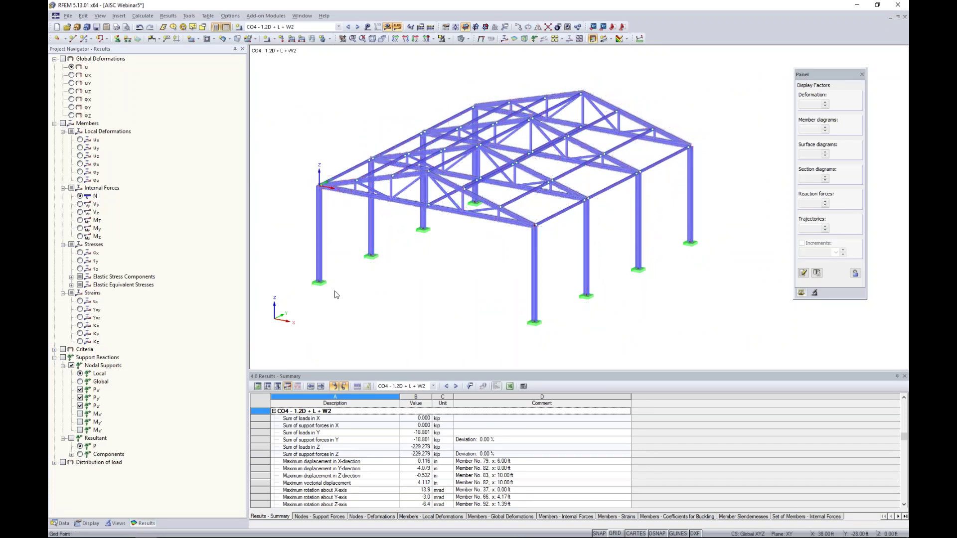
- Start the RF-STEEL AISC add-on module for steel member design
left_click(61, 522)
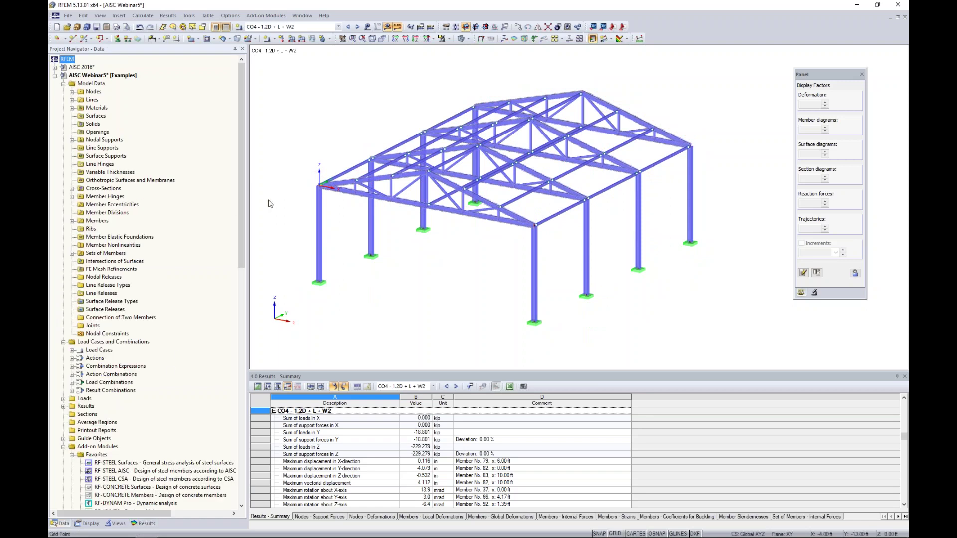
left_click_drag(240, 191, 241, 271)
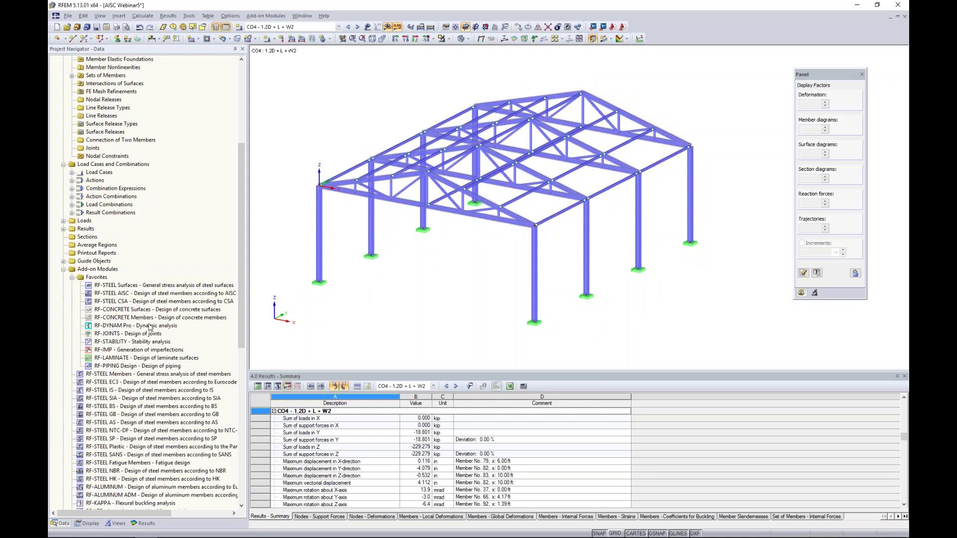
right_click(142, 297)
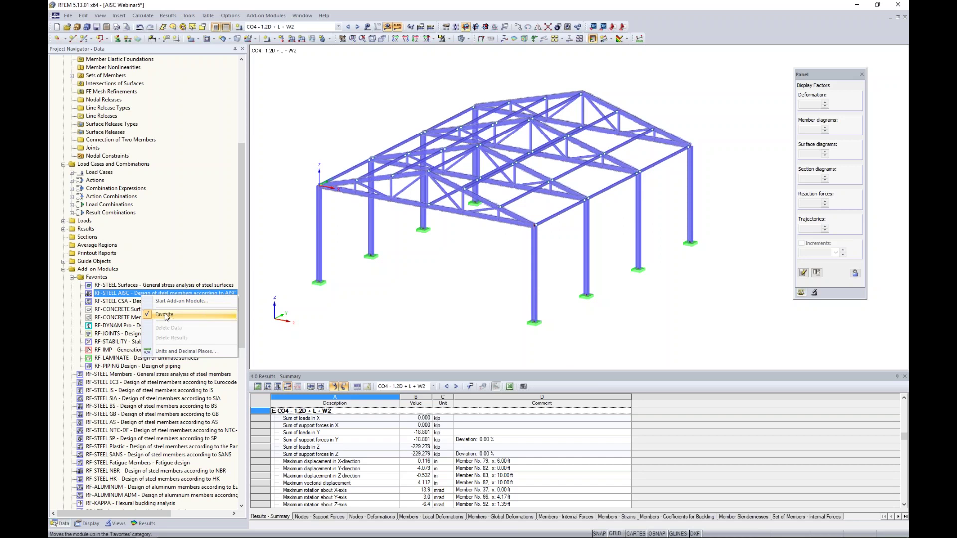
left_click(99, 295)
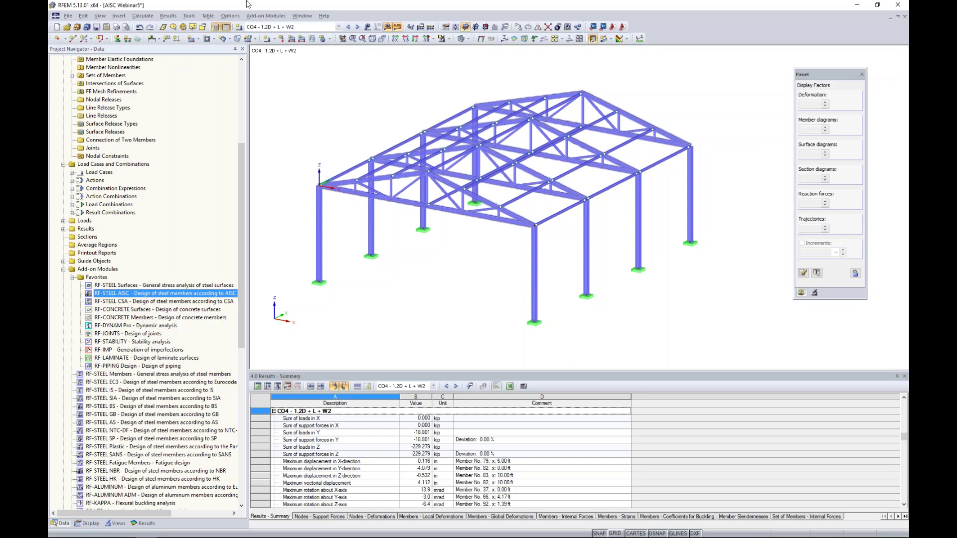
left_click(272, 17)
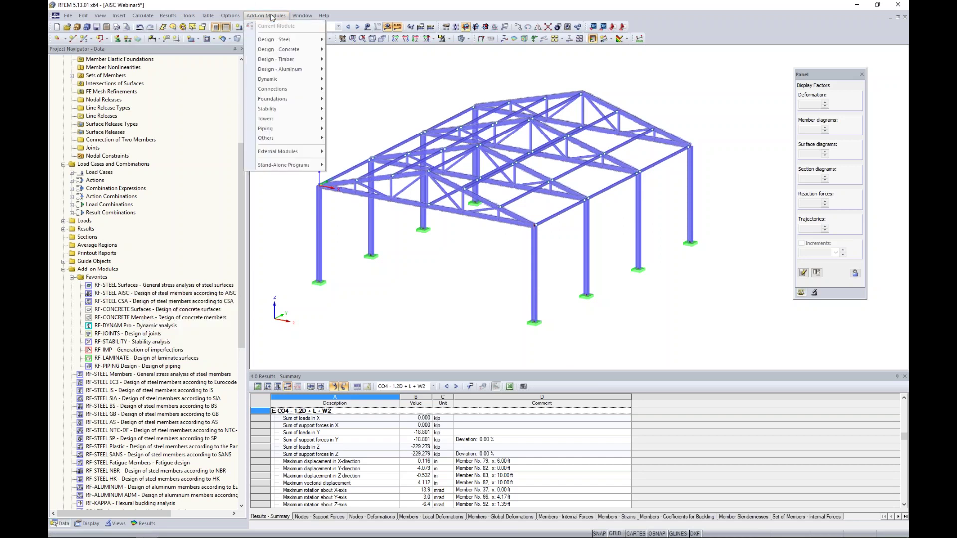
mouse_move(272, 40)
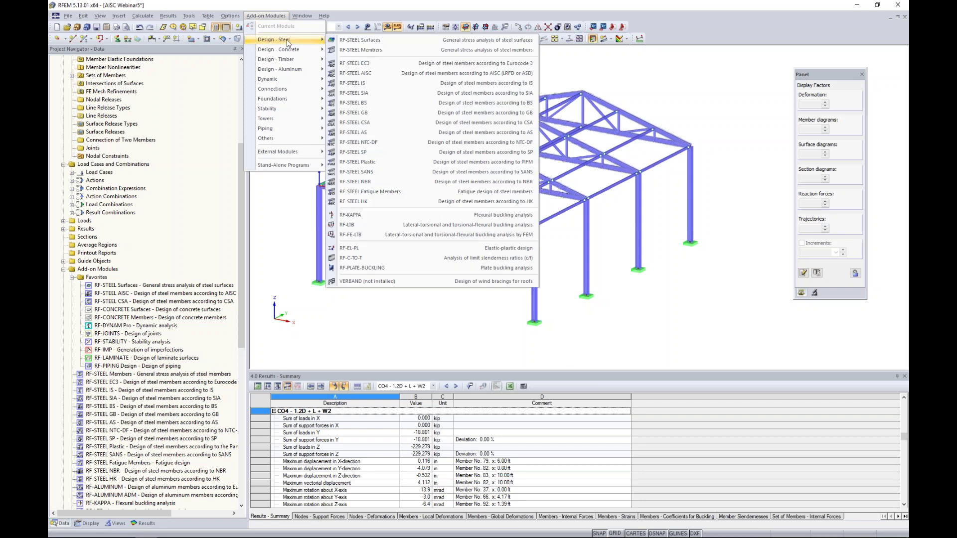
left_click(358, 74)
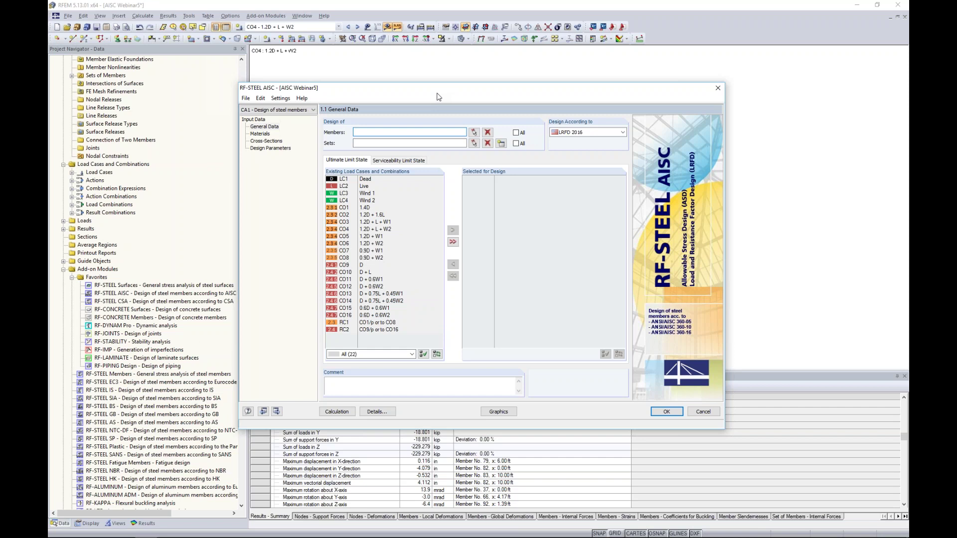
- Rename the RF-STEEL AISC design case 1 as Columns
left_click(245, 99)
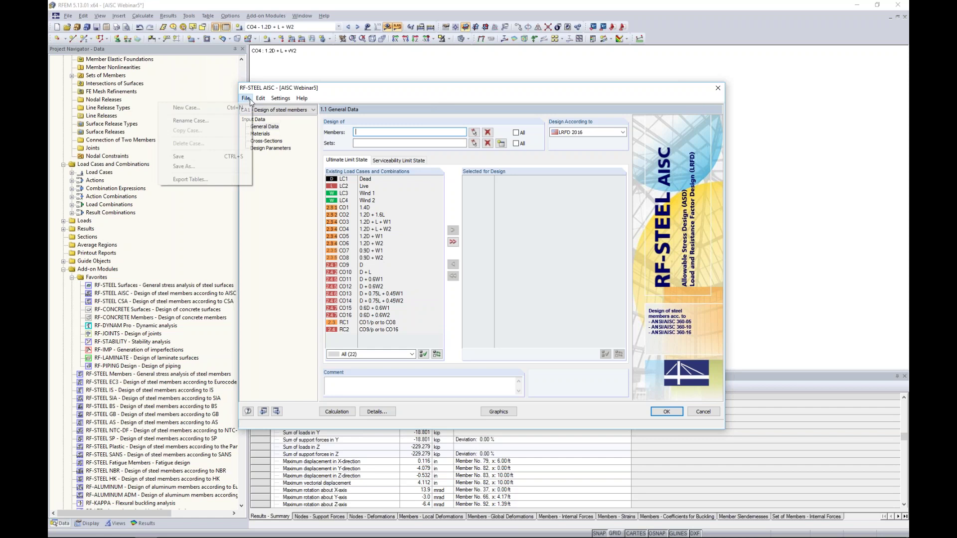
left_click(230, 122)
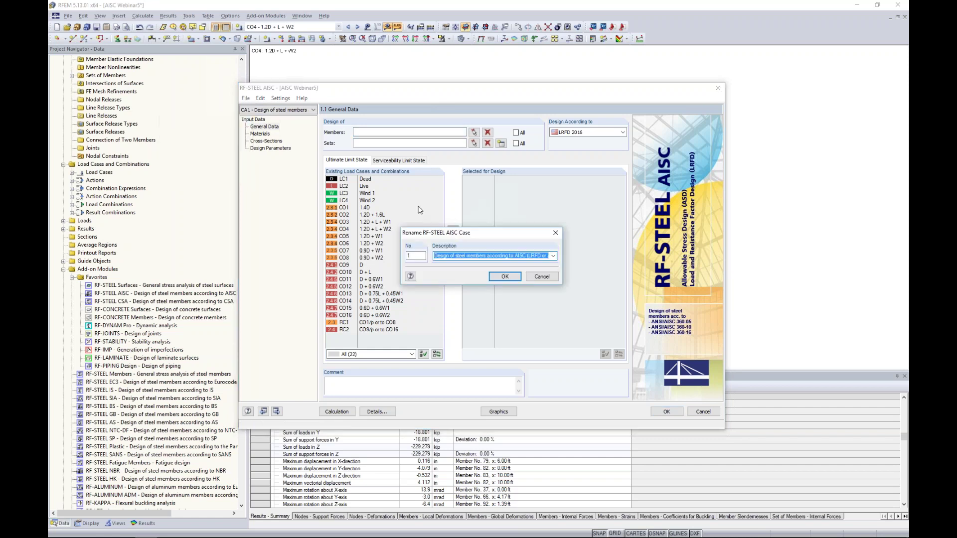
type("Columns")
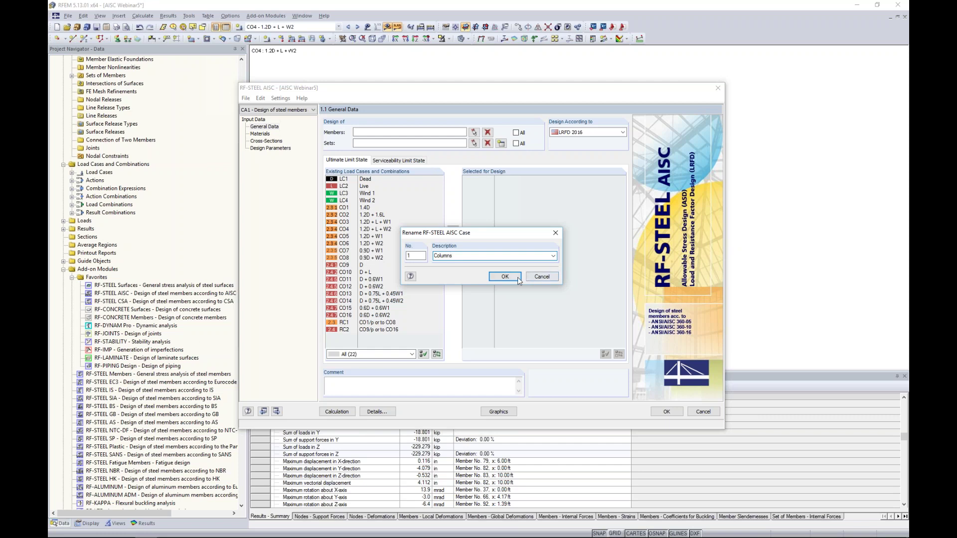
left_click(504, 276)
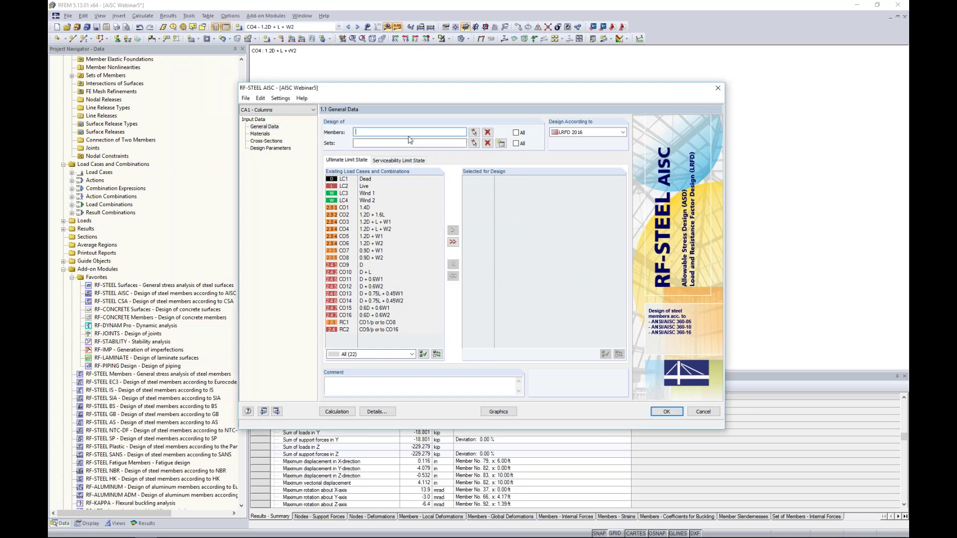
- Set the design standard to LRFD 2016 and pick all eight frame columns in the model as the members to design
left_click(586, 132)
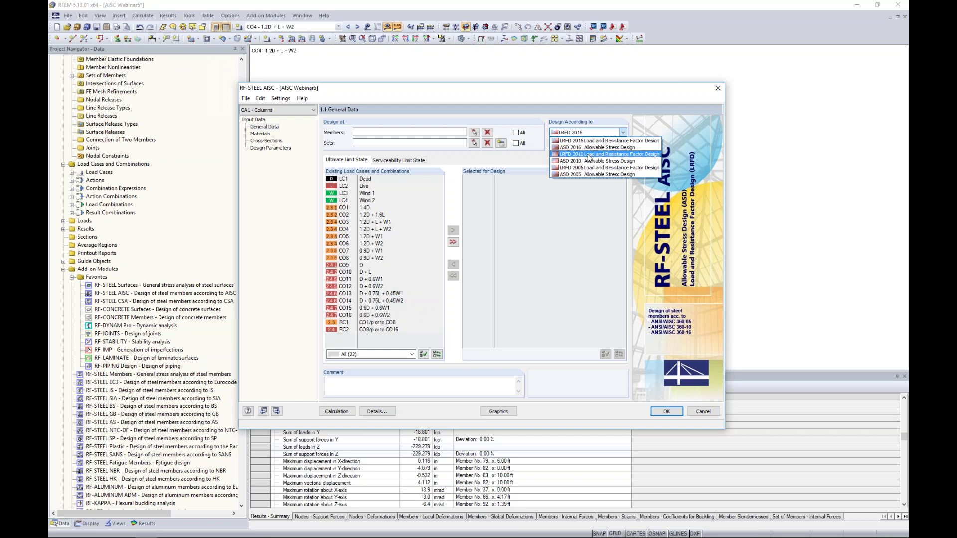
left_click(592, 141)
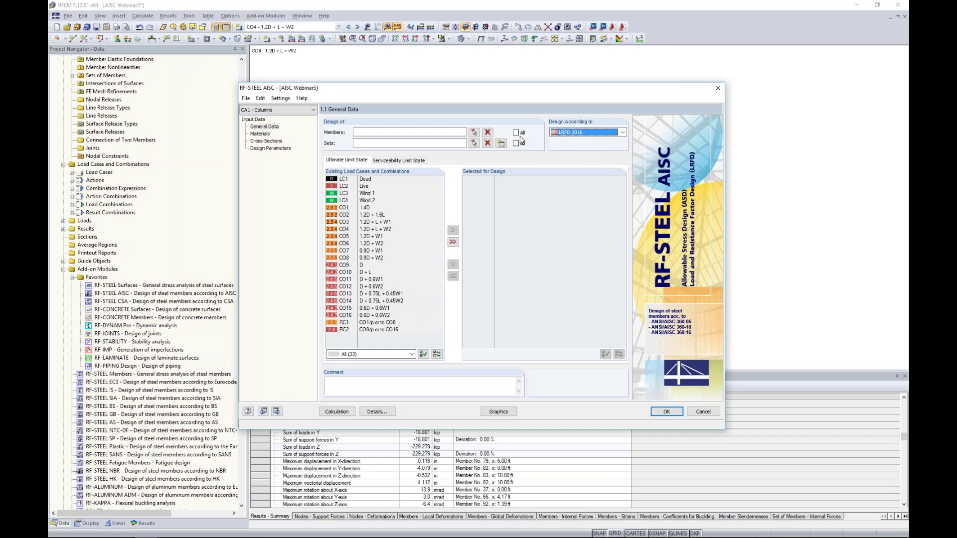
left_click(474, 133)
middle_click_drag(569, 206, 607, 192, "ctrl")
left_click_drag(683, 225, 347, 178)
middle_click_drag(541, 251, 459, 242, "ctrl")
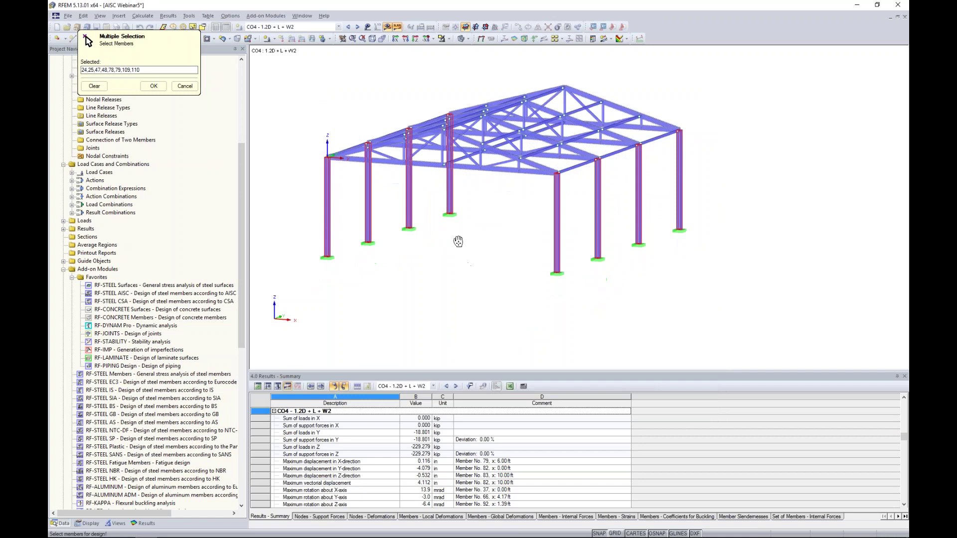
left_click(152, 86)
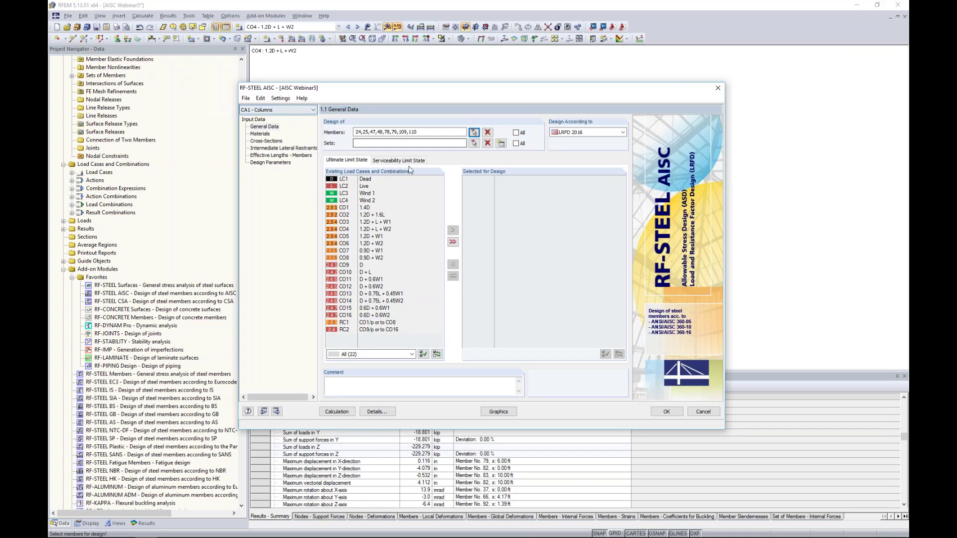
- Add load combinations CO1 through CO8 to the ultimate limit state design
left_click(371, 207)
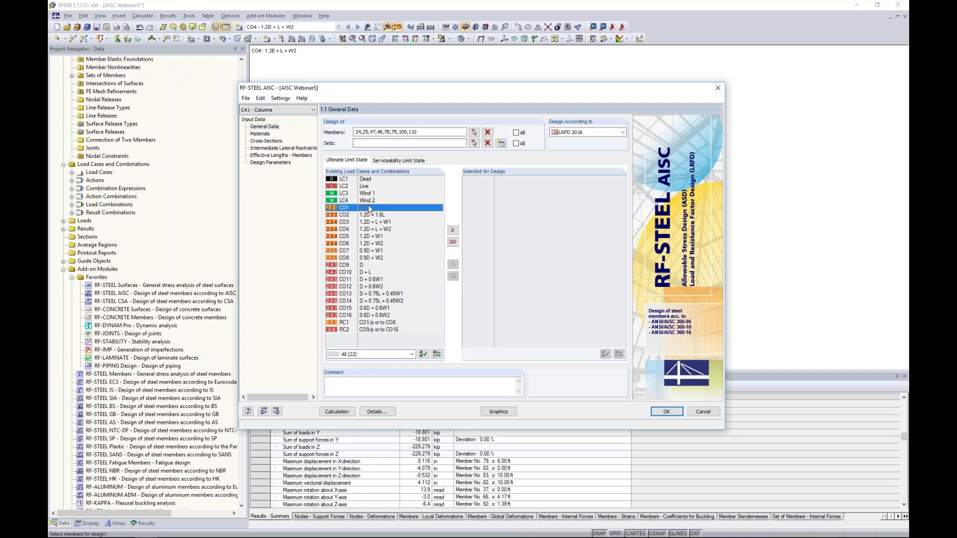
left_click(376, 258, "shift")
left_click(452, 230)
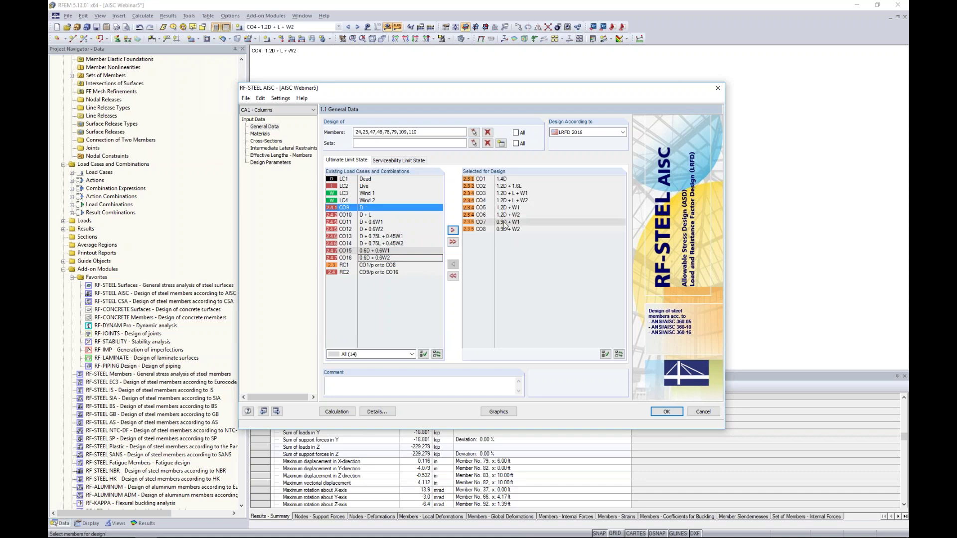
- Add load combinations CO9 through CO16 to the serviceability limit state design
left_click(384, 161)
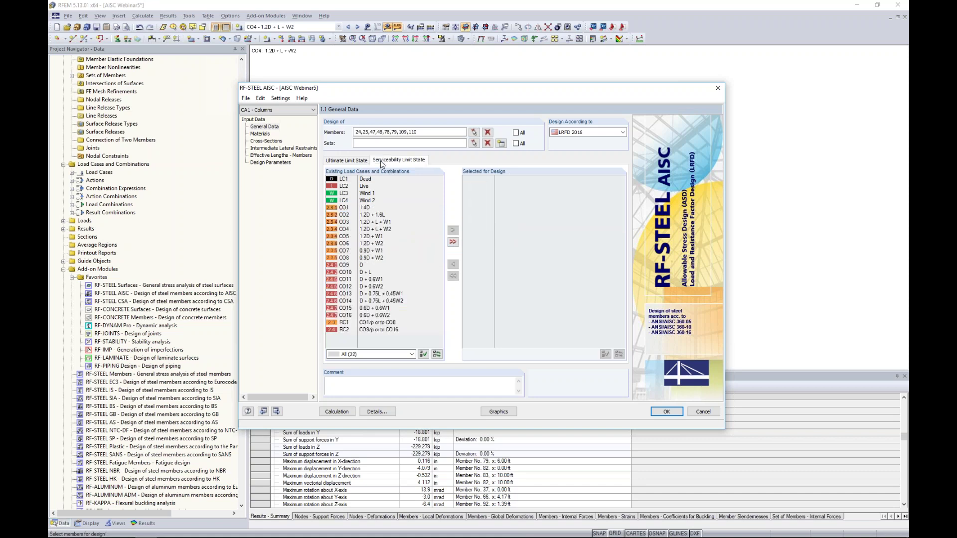
left_click(371, 265)
left_click_drag(371, 265, 369, 313)
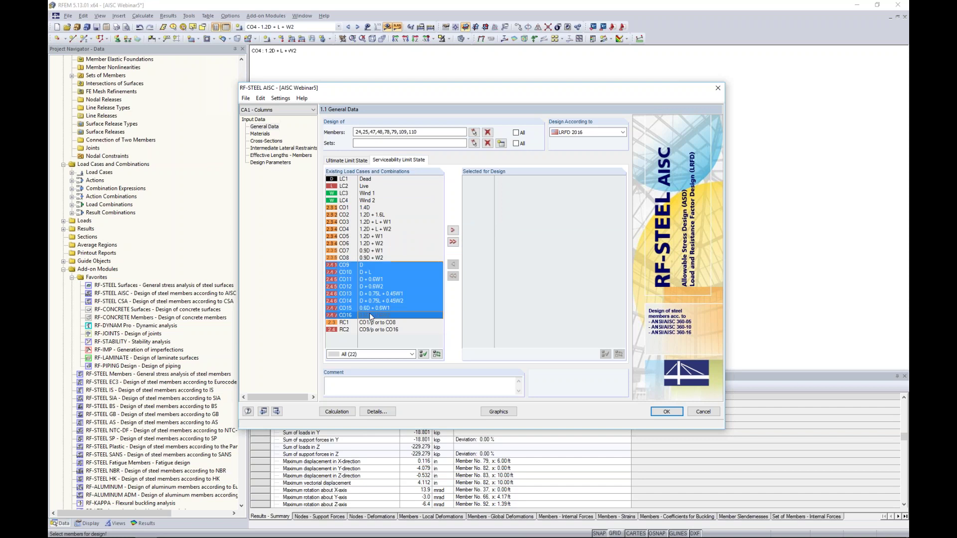
left_click(452, 229)
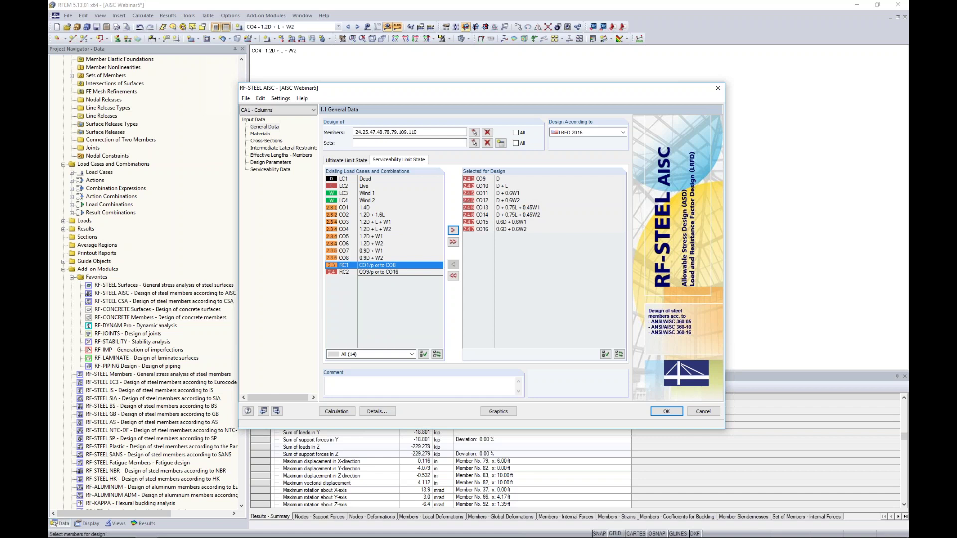
- Review the properties of the Steel A992 material and the W 10x88 cross-section used for the columns
left_click(261, 134)
left_click(357, 157)
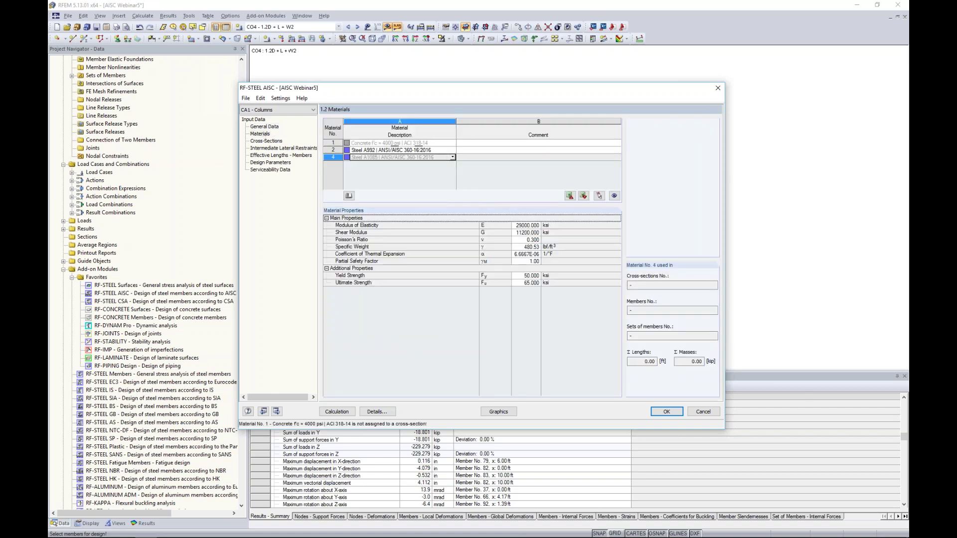
left_click(360, 150)
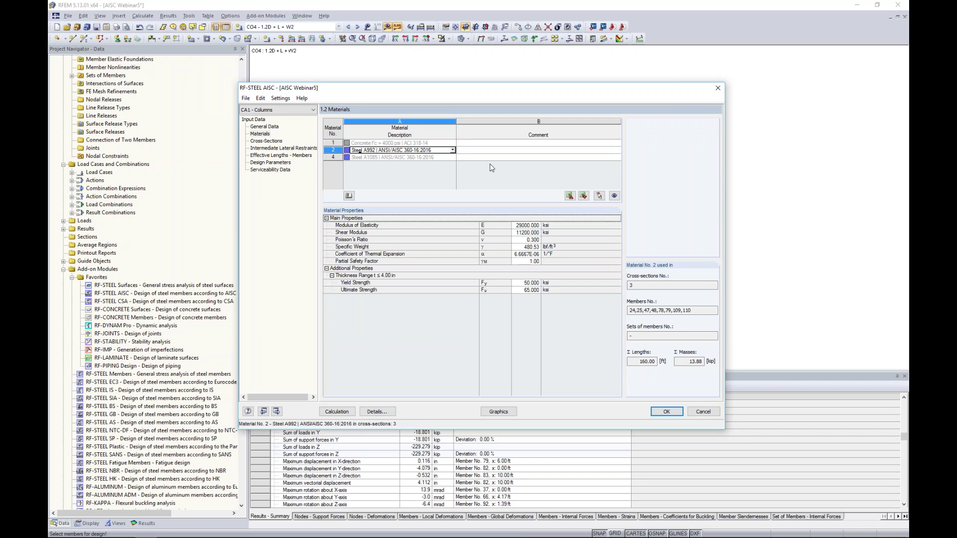
left_click(268, 143)
left_click(389, 158)
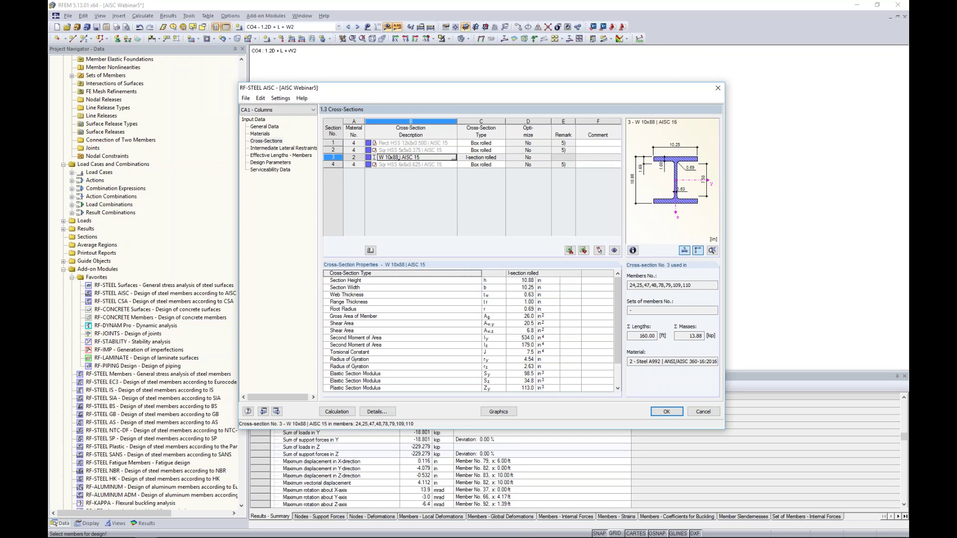
- Give member 24 four intermediate lateral restraints and check its effective lengths
left_click(305, 148)
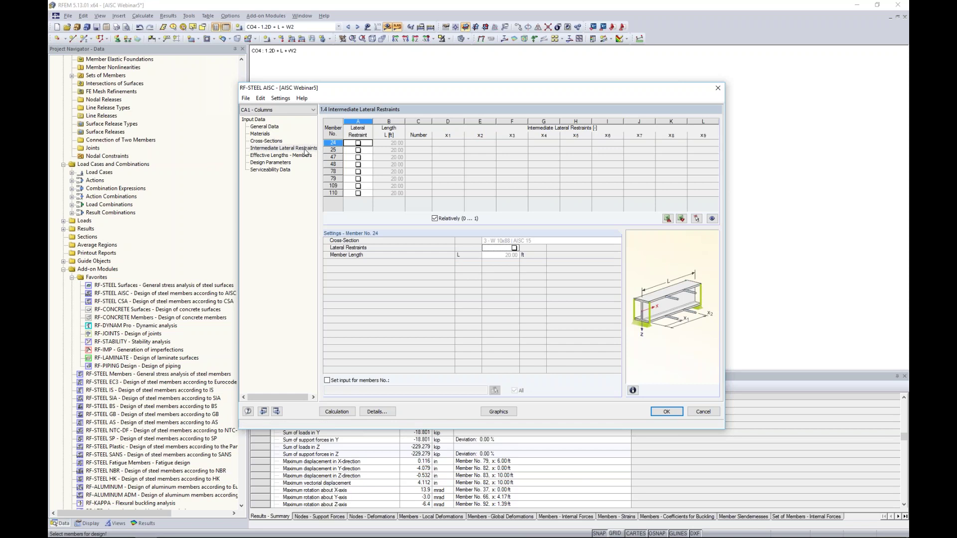
left_click(358, 143)
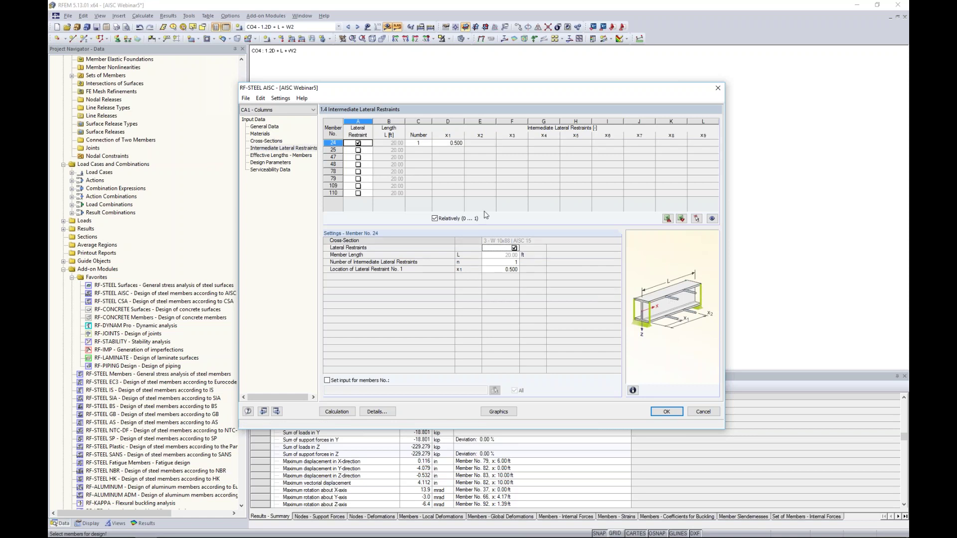
left_click(421, 143)
left_click(428, 142)
left_click(428, 142)
left_click(428, 142)
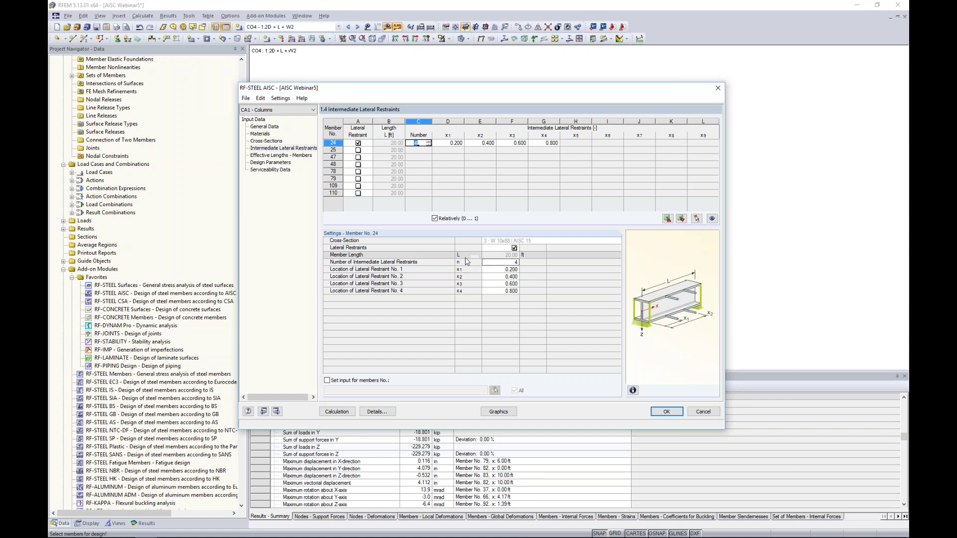
left_click(272, 155)
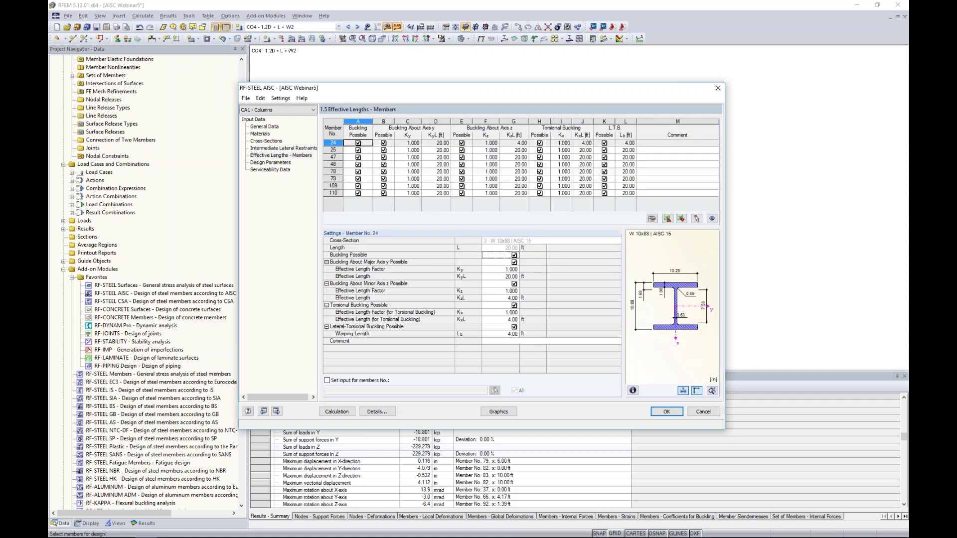
- Reduce member 24's intermediate lateral restraints to one and remove its lateral restraint setting
left_click(279, 148)
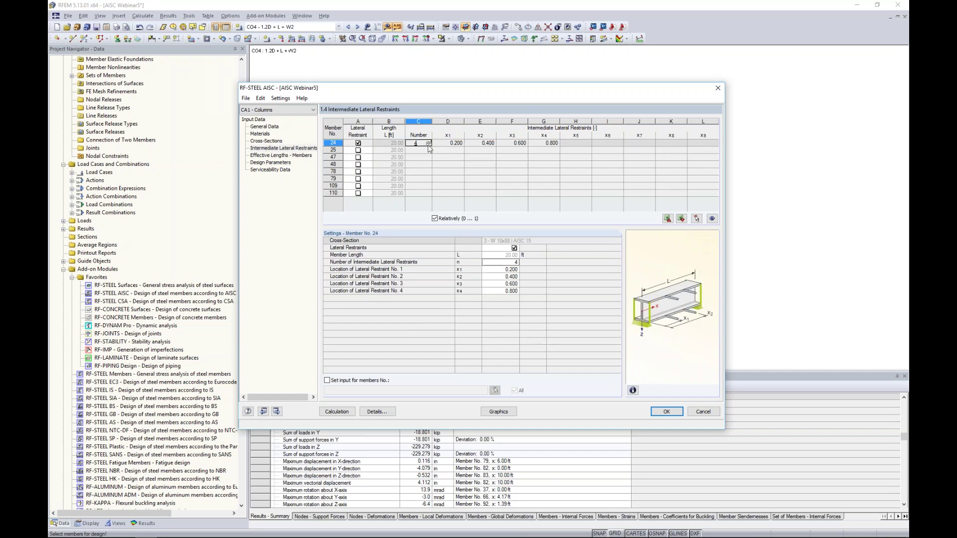
left_click(429, 145)
left_click(429, 145)
left_click(428, 144)
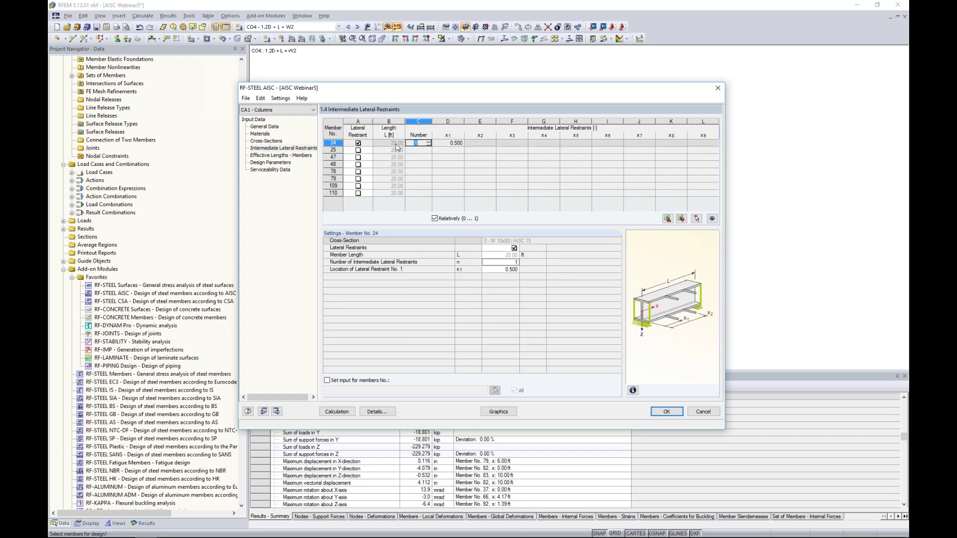
left_click(357, 142)
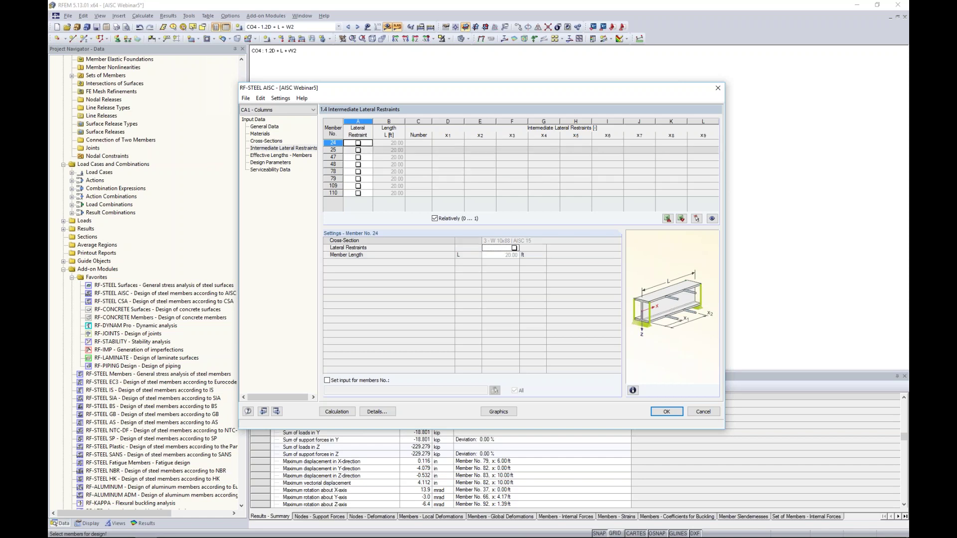
- Review the columns' effective lengths for member buckling, comparing them with the frame model behind the dialog
left_click_drag(359, 87, 421, 103)
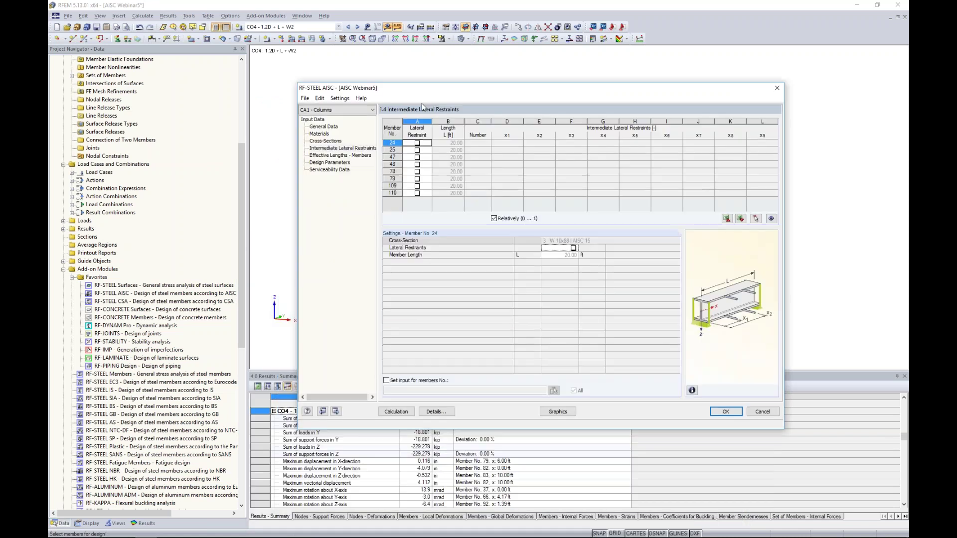
left_click(331, 156)
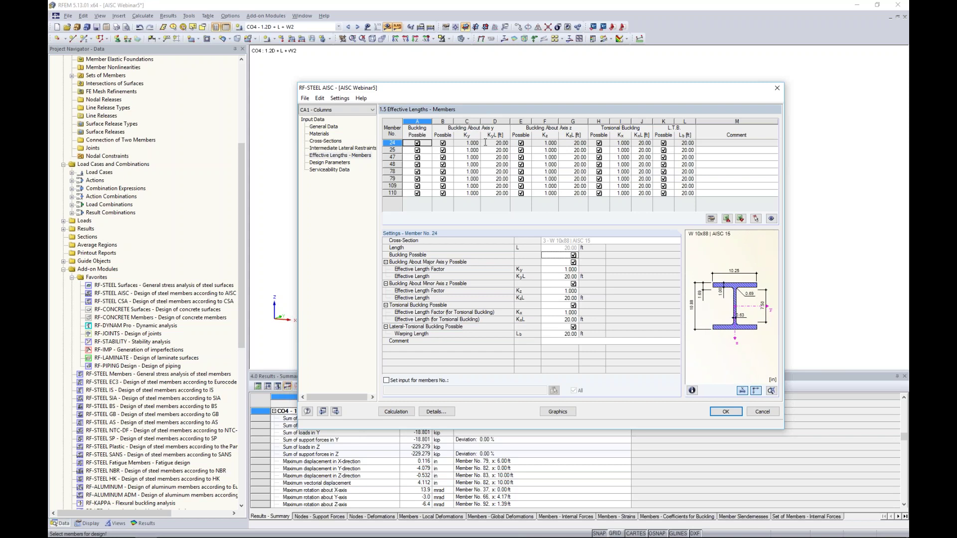
left_click(484, 142)
left_click_drag(488, 88, 452, 268)
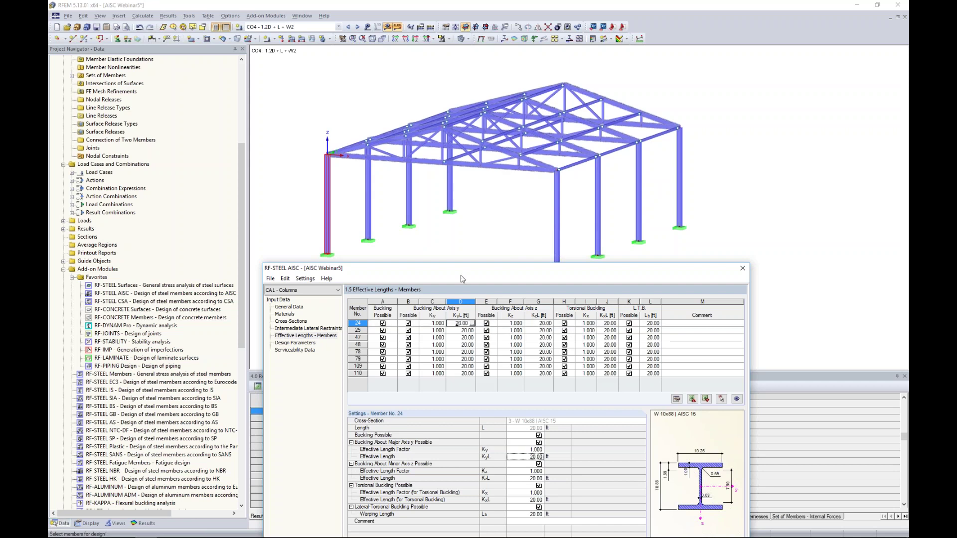
left_click_drag(480, 272, 486, 90)
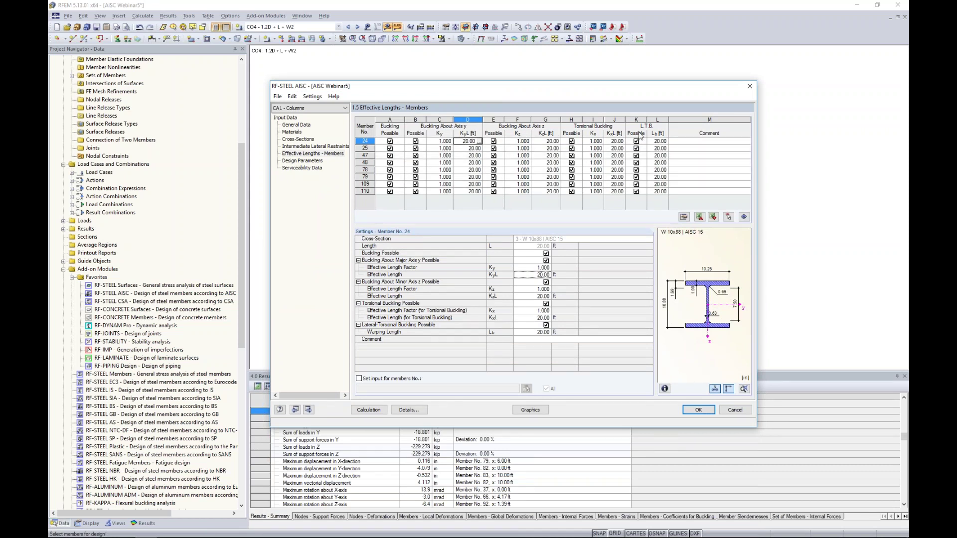
- Examine the available options for member 24's modification factor Cb in the design parameters
left_click(314, 162)
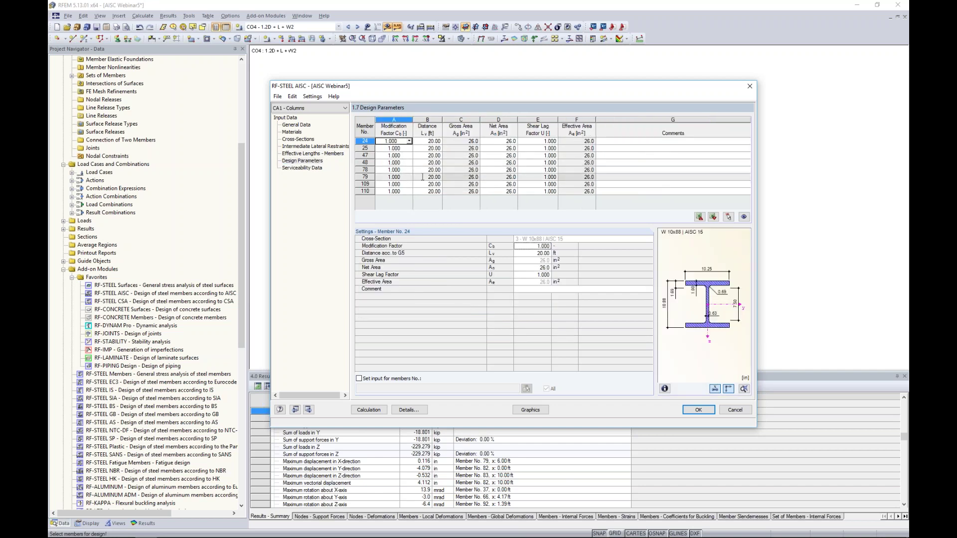
left_click(409, 141)
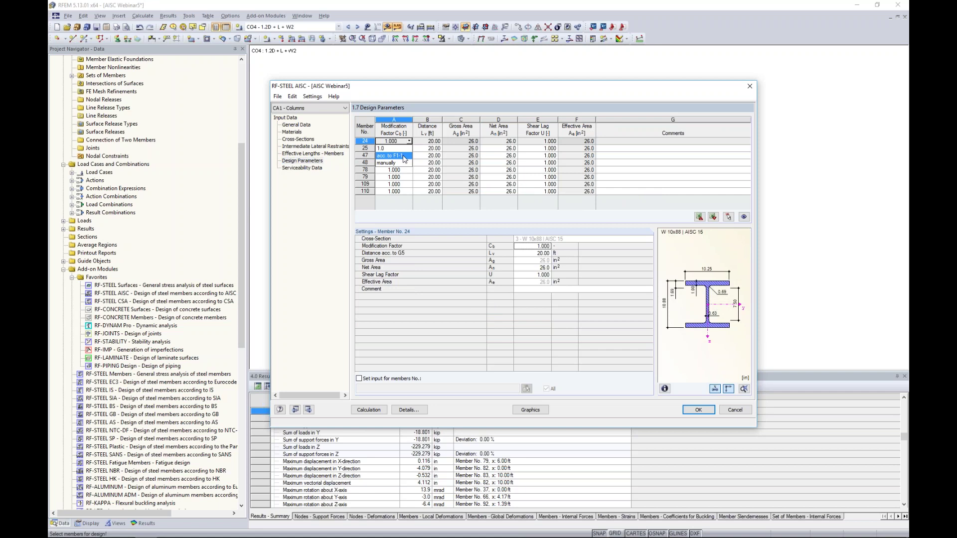
left_click(403, 156)
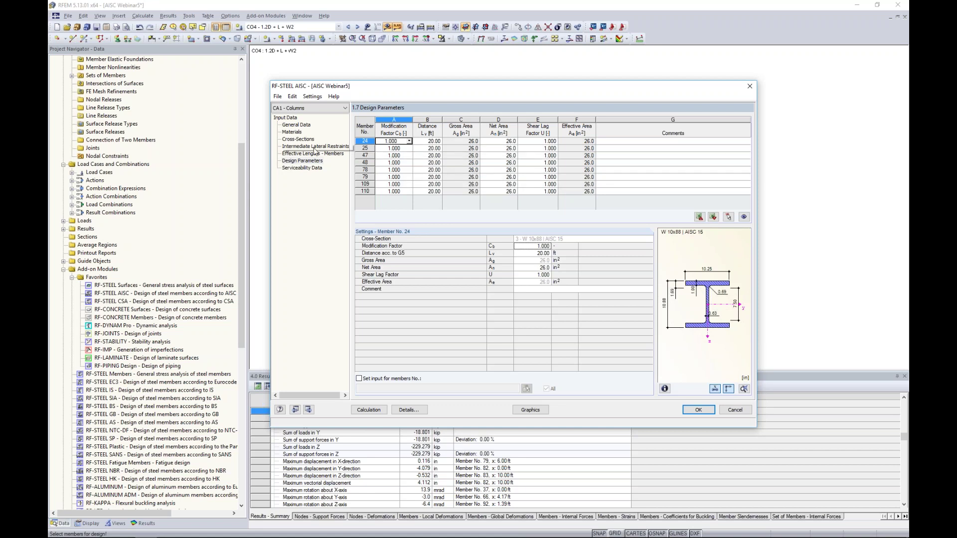
- Define the serviceability data with reference to Member and assign all eight columns picked in the model
left_click(306, 168)
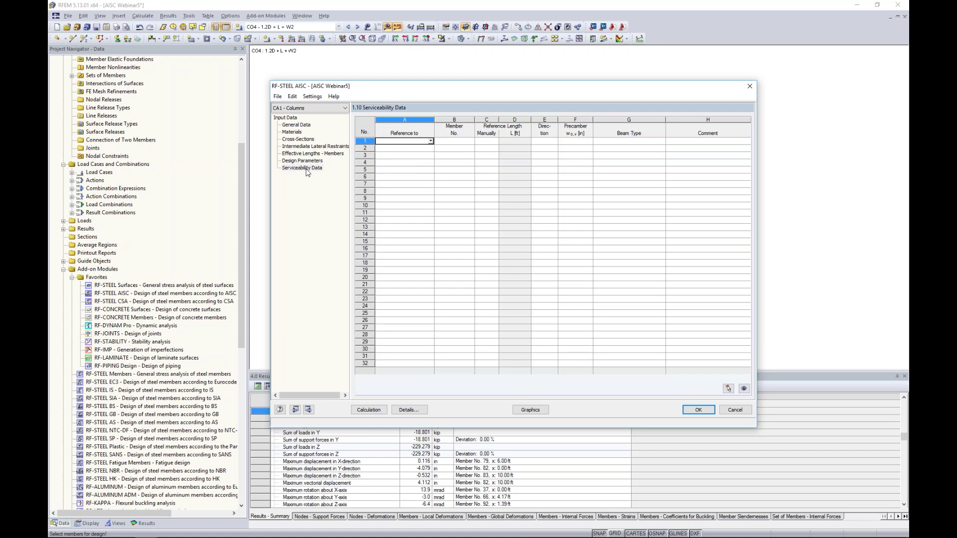
left_click(430, 141)
left_click(398, 148)
left_click(446, 144)
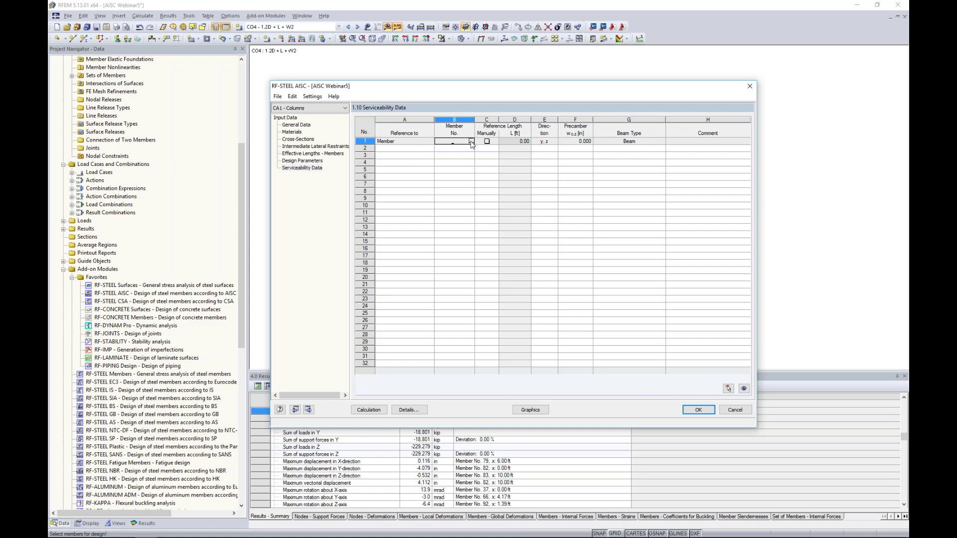
left_click(470, 142)
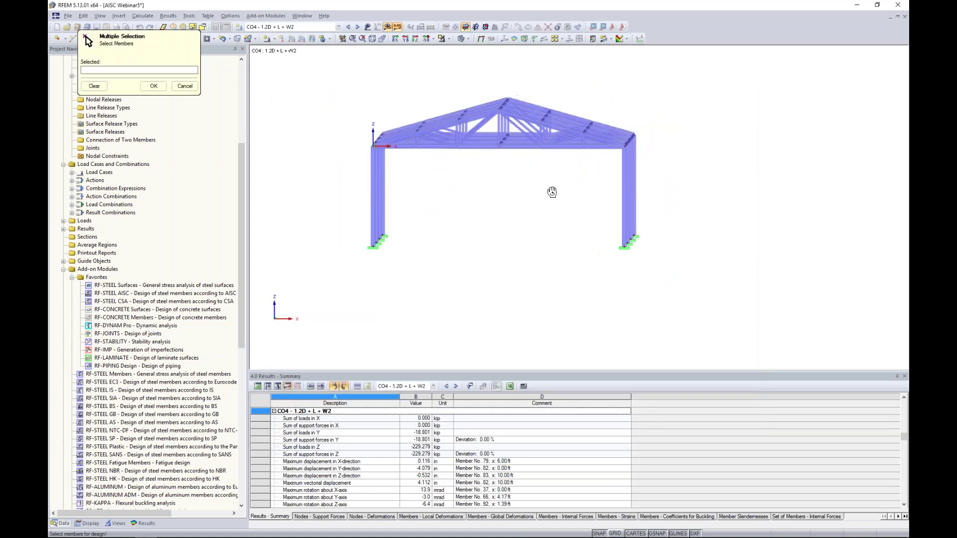
left_click_drag(651, 198, 357, 169)
middle_click_drag(596, 213, 601, 228, "ctrl")
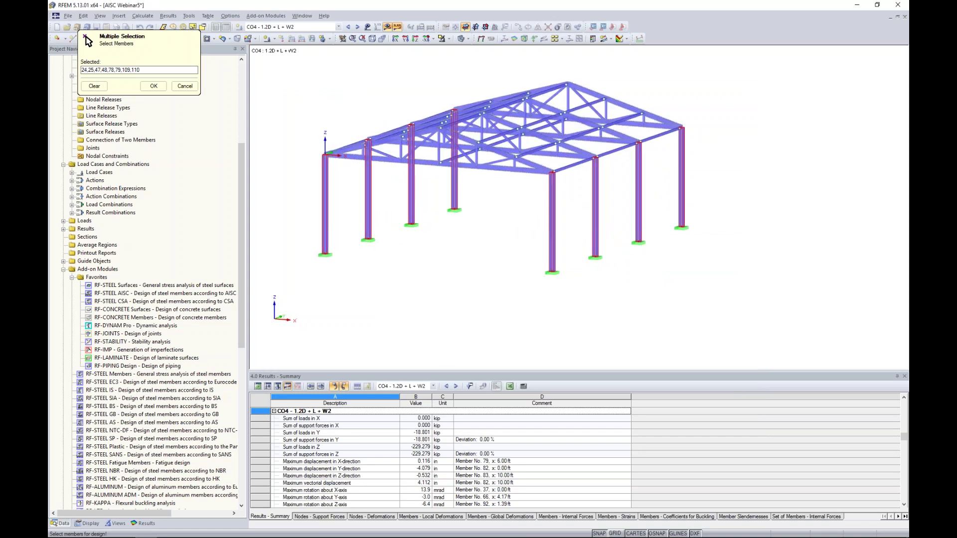
left_click(154, 85)
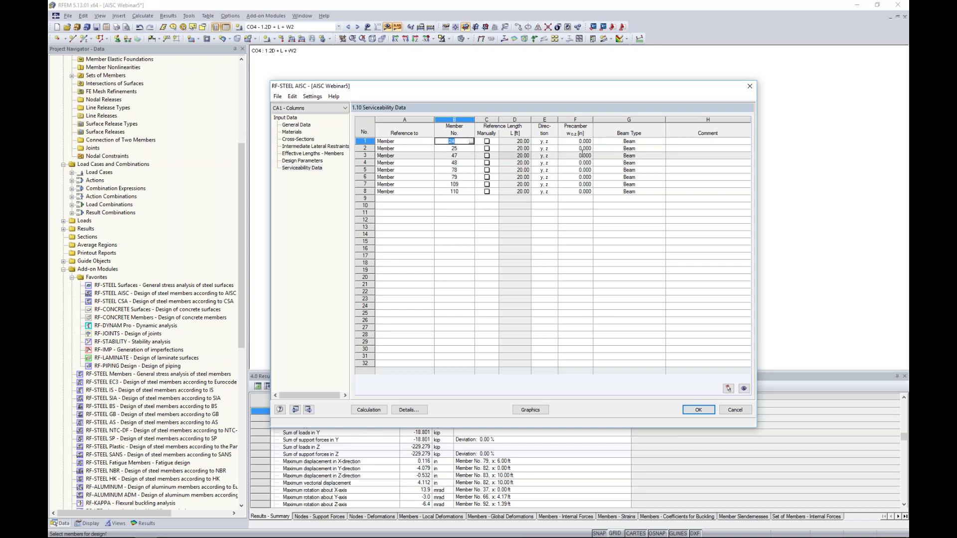
- Check the beam type options for member 24 in the serviceability data and keep Beam
left_click(633, 143)
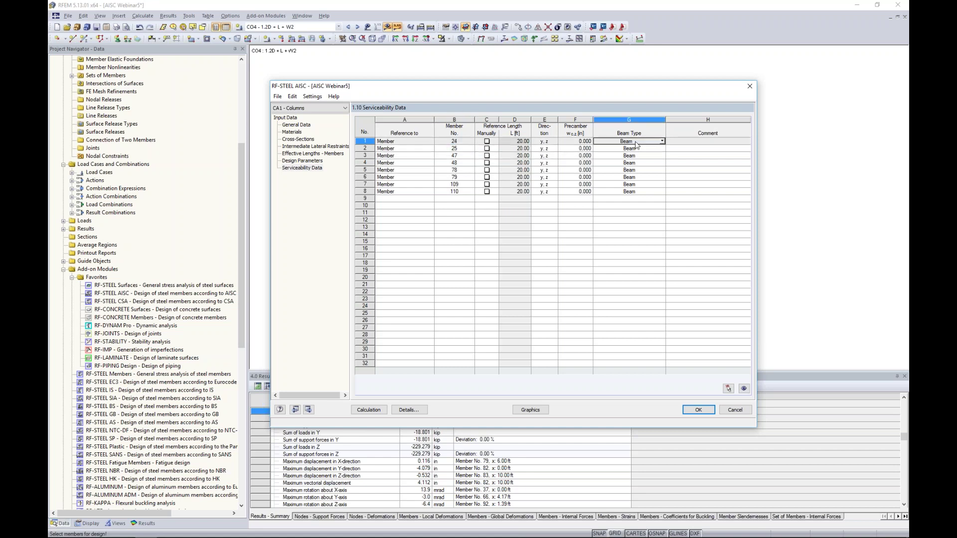
left_click(662, 141)
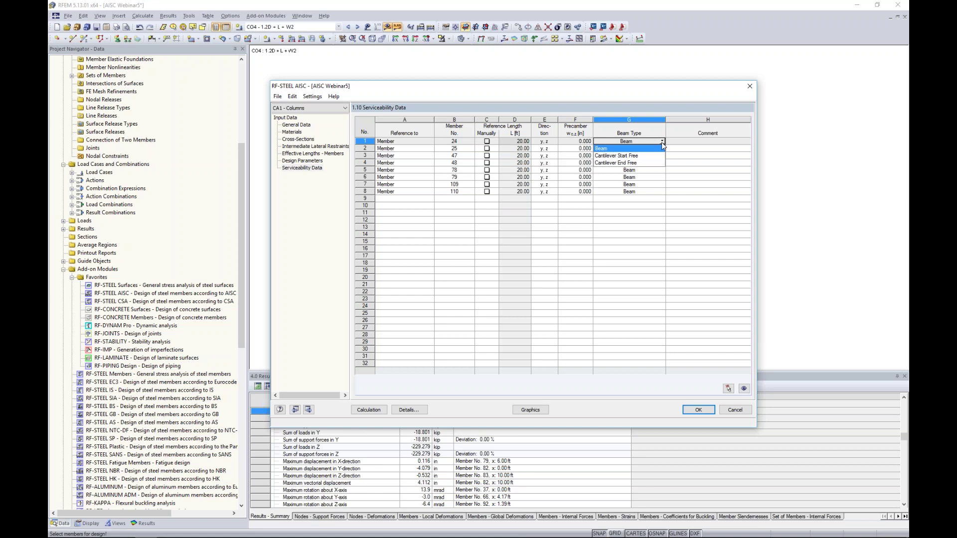
left_click(655, 150)
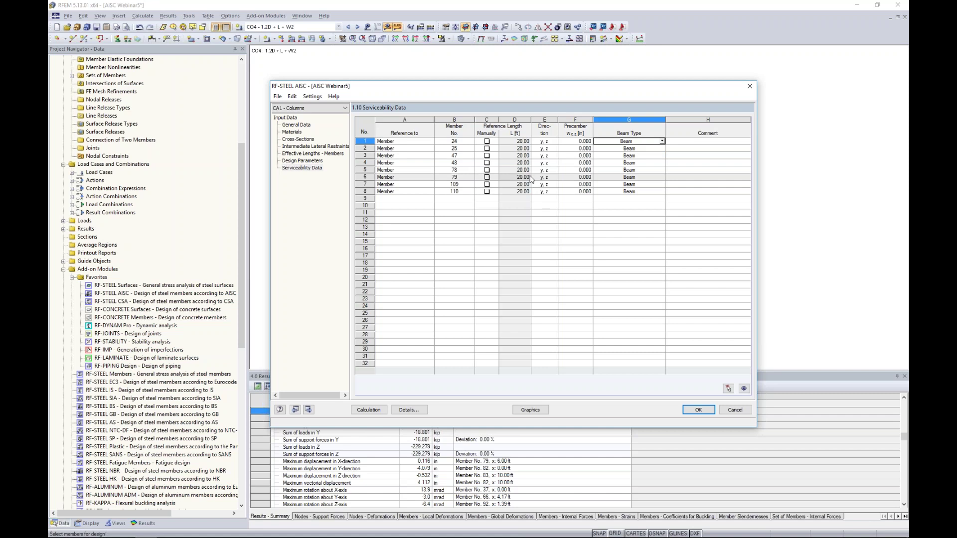
- Review and accept the LRFD 2016 design details, and run the design calculation for the columns
left_click(408, 410)
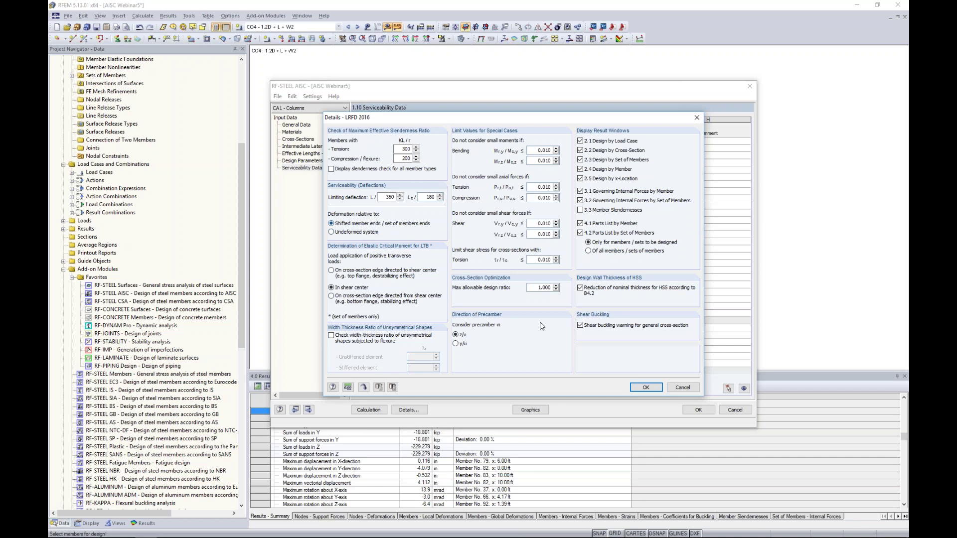
left_click(645, 387)
left_click(367, 410)
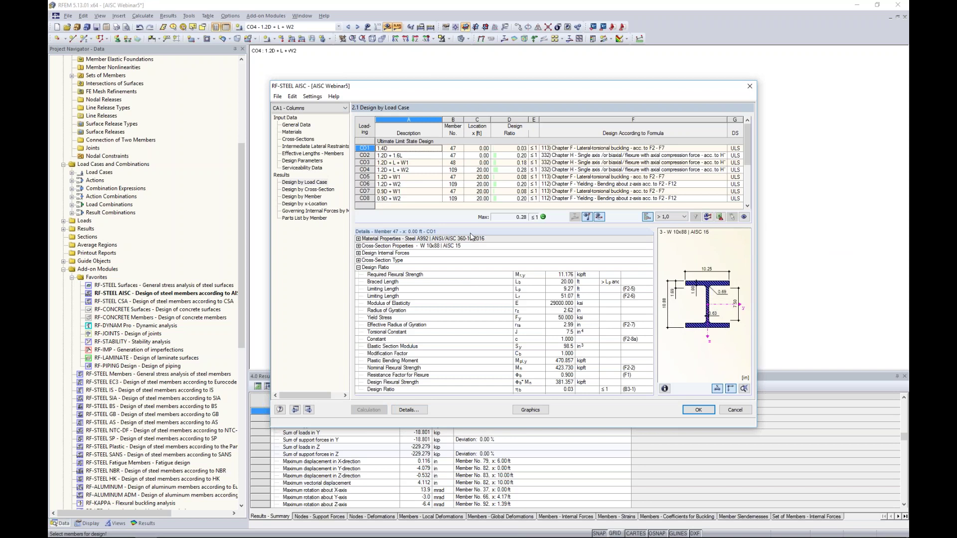
- Review the design results by cross-section and by member, comparing the listed columns with their locations in the frame model
left_click(310, 190)
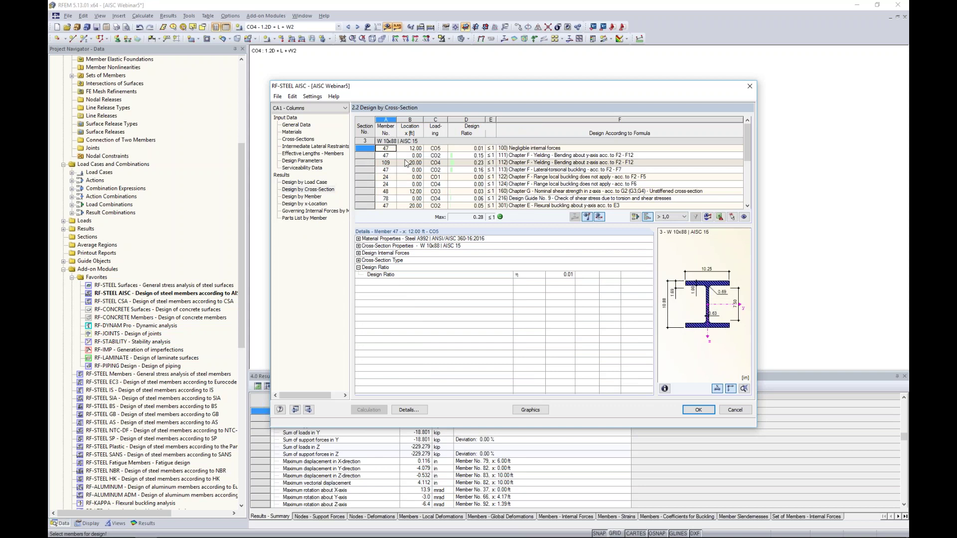
scroll(399, 162, "up", 2)
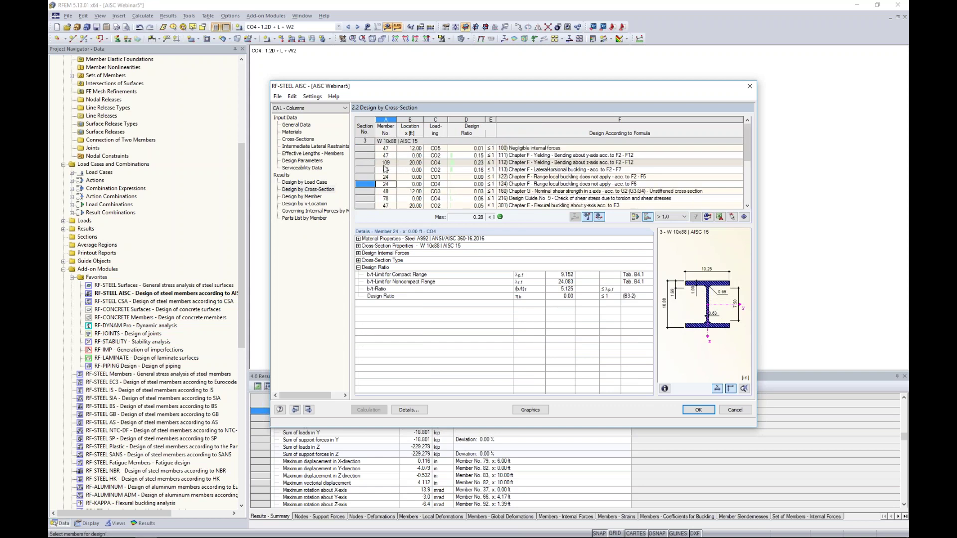
left_click(314, 197)
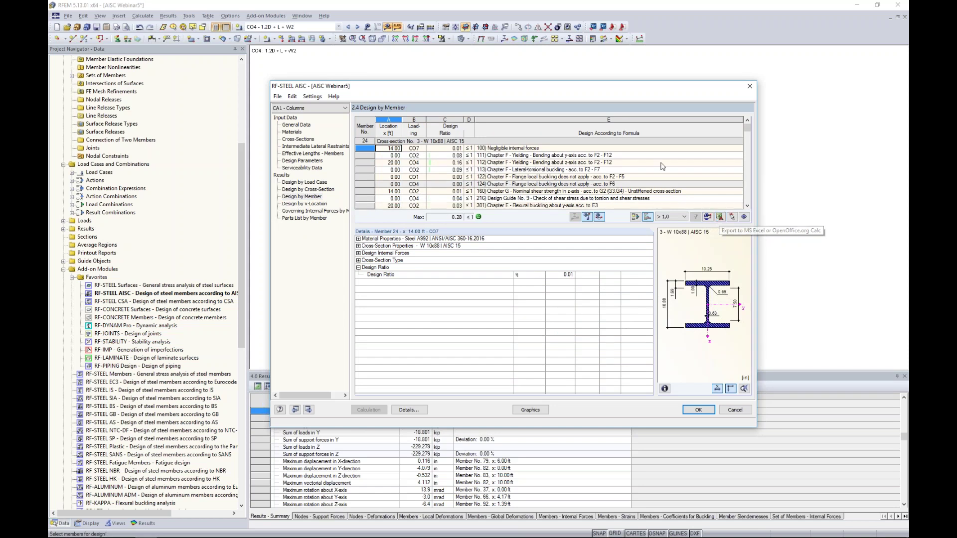
left_click_drag(621, 90, 610, 230)
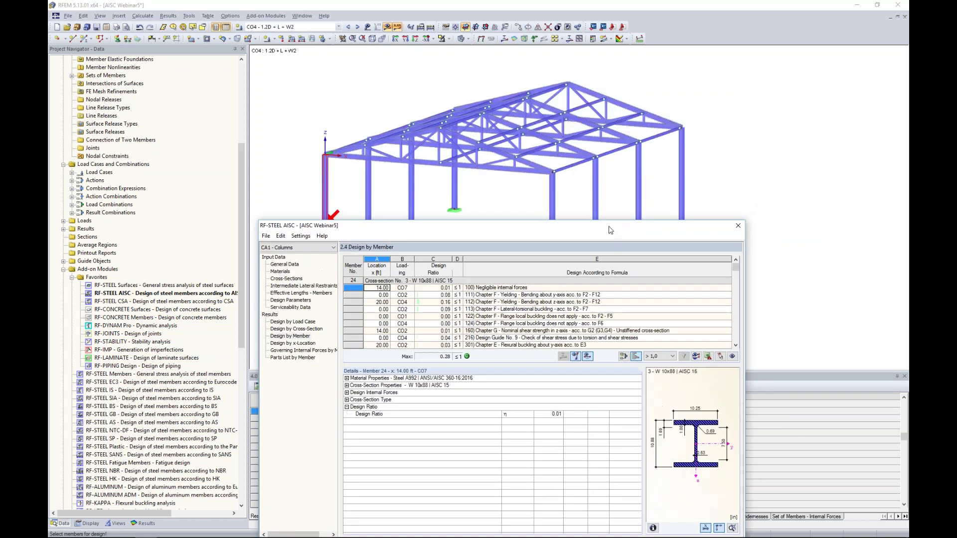
scroll(485, 300, "down", 1)
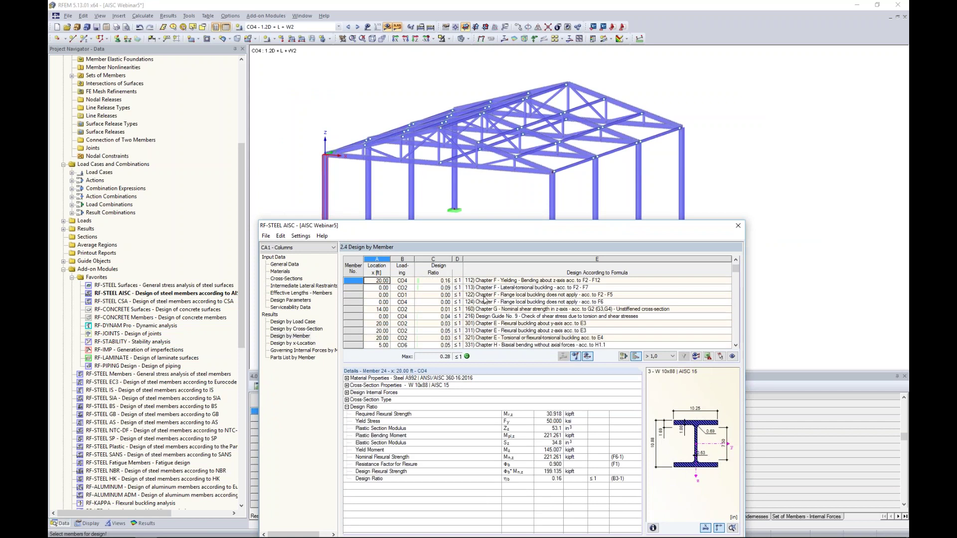
scroll(484, 299, "down", 2)
scroll(484, 299, "down", 4)
scroll(538, 309, "down", 5)
scroll(538, 309, "down", 2)
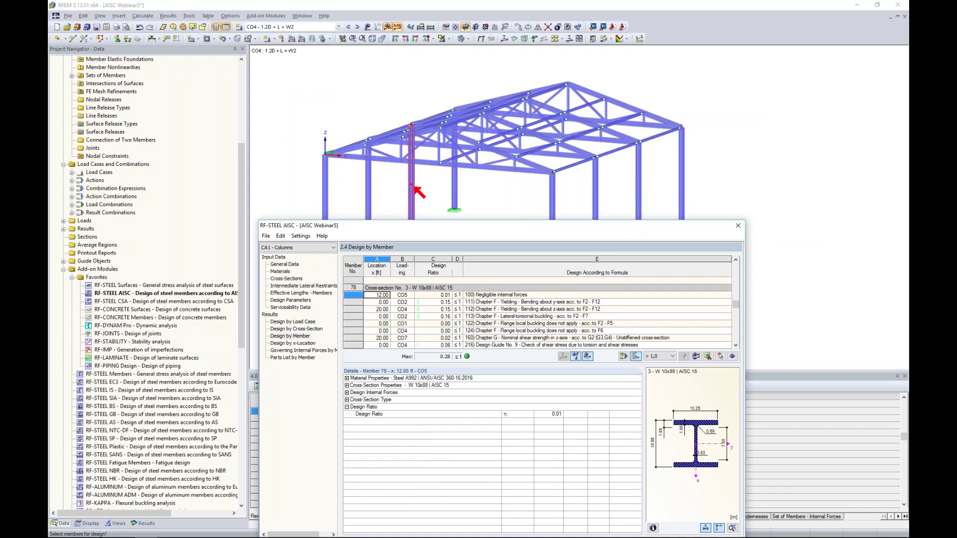
scroll(517, 289, "down", 3)
scroll(517, 309, "down", 5)
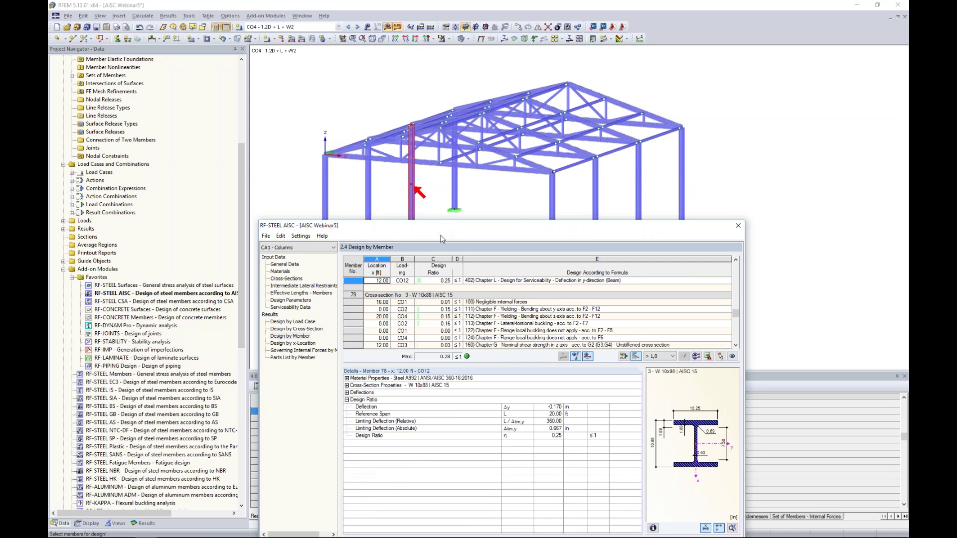
left_click_drag(454, 225, 456, 86)
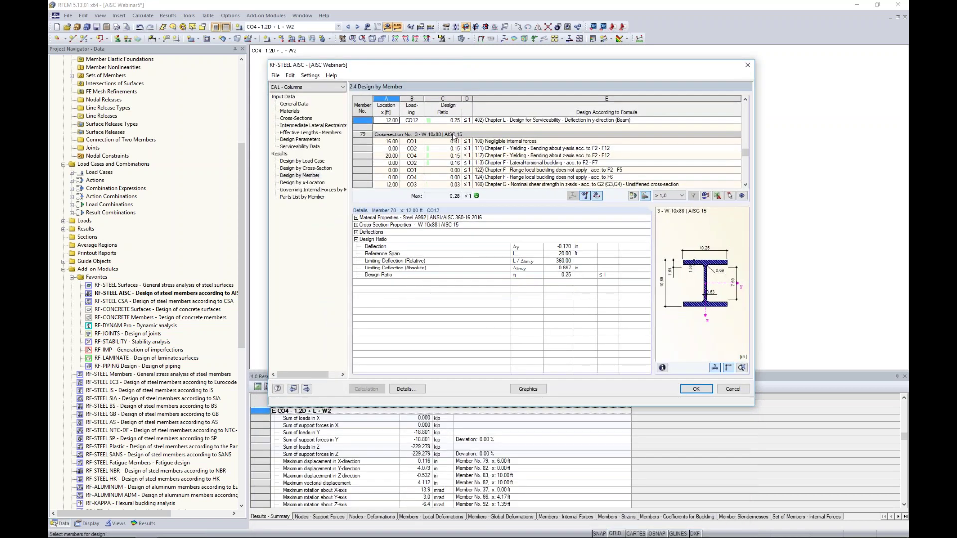
- Inspect the design ratio details of member 79's Chapter F lateral-torsional buckling check according to F2 - F7
scroll(481, 160, "down", 2)
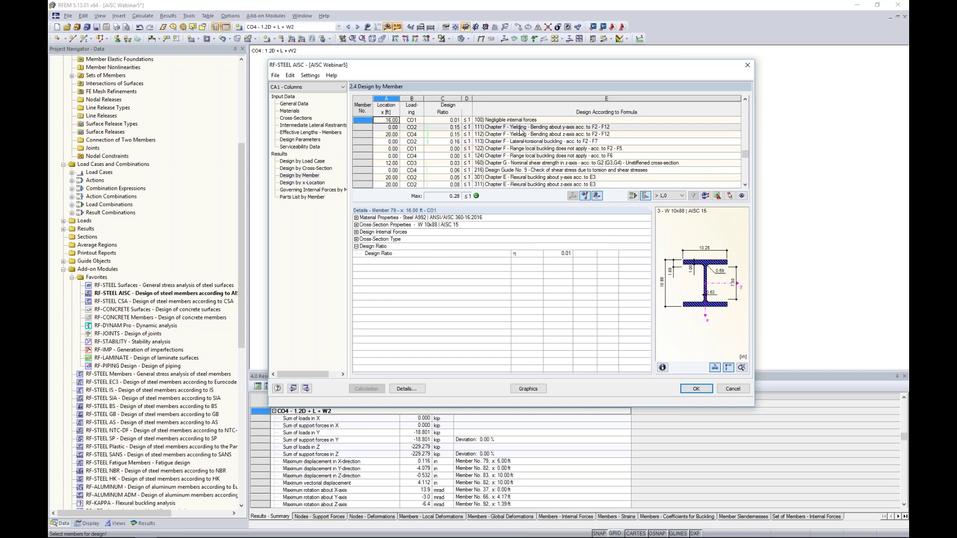
left_click(516, 142)
scroll(518, 139, "down", 3)
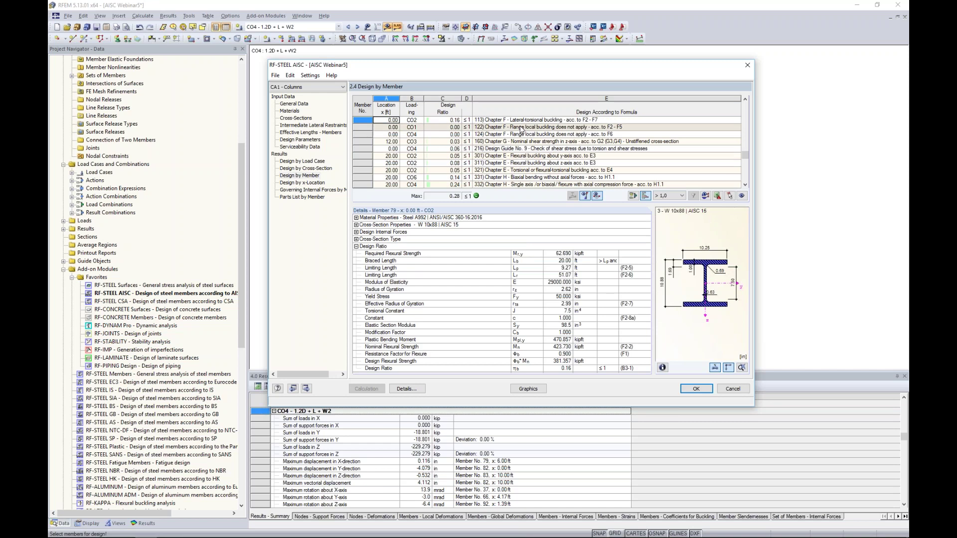
left_click(521, 123)
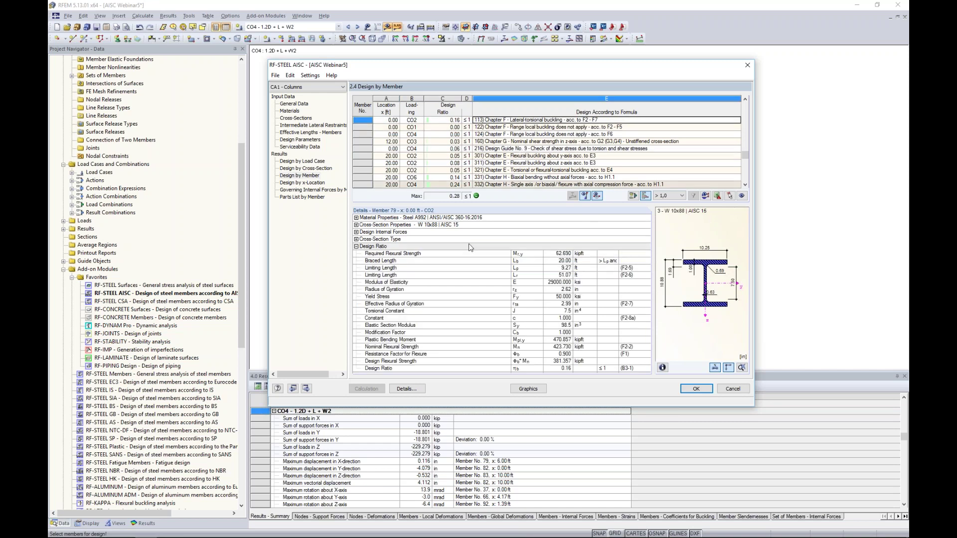
- Examine the cross-section type classification of member 79 for flange and web, and look through its remaining design checks
left_click(364, 239)
left_click(355, 239)
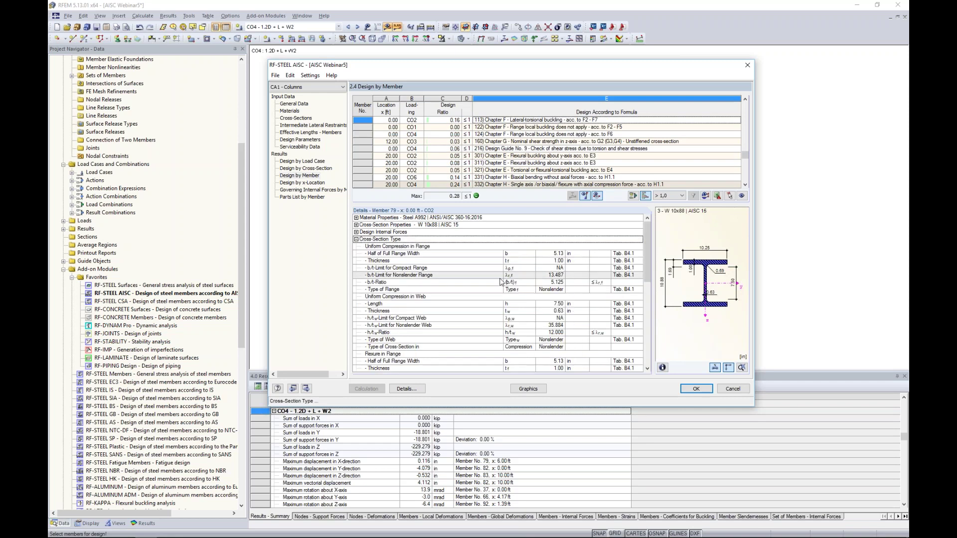
scroll(501, 282, "down", 7)
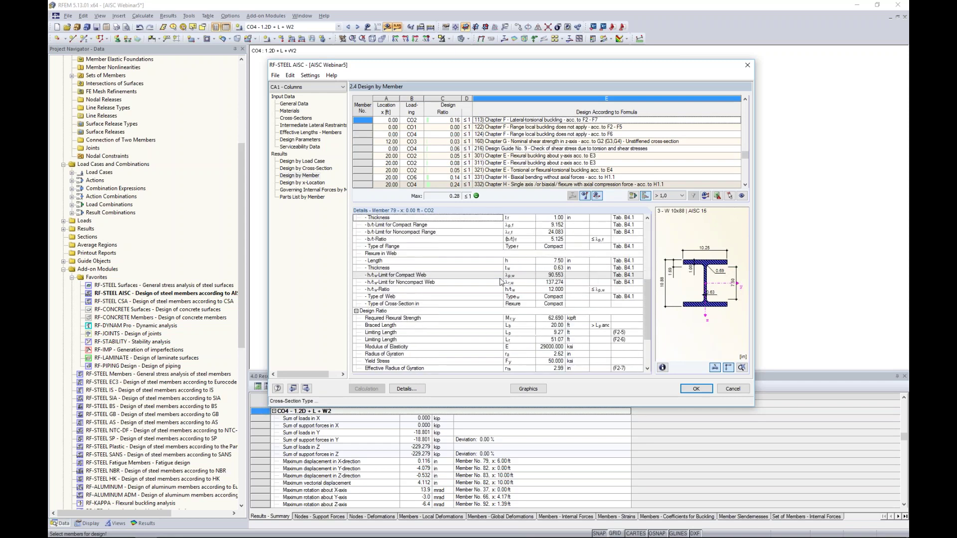
scroll(501, 282, "down", 3)
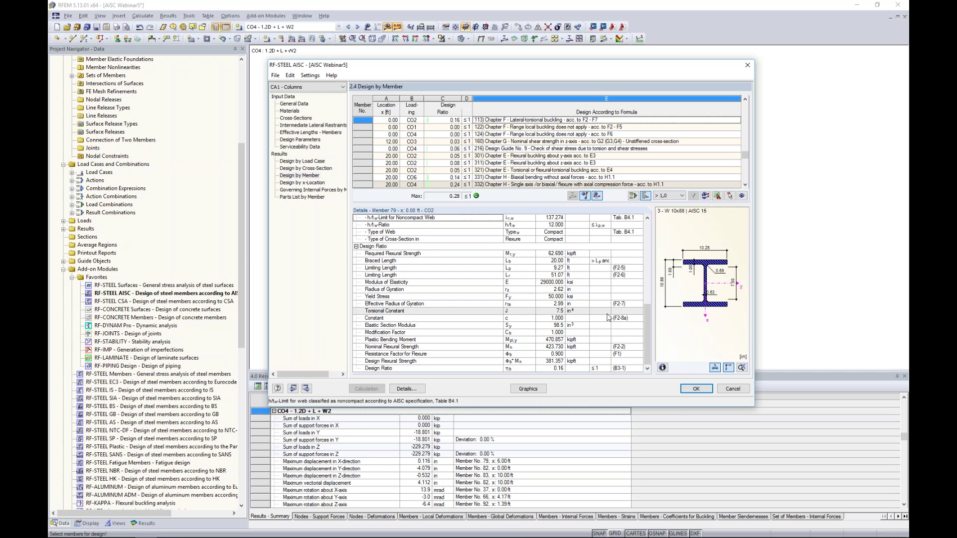
scroll(646, 324, "up", 10)
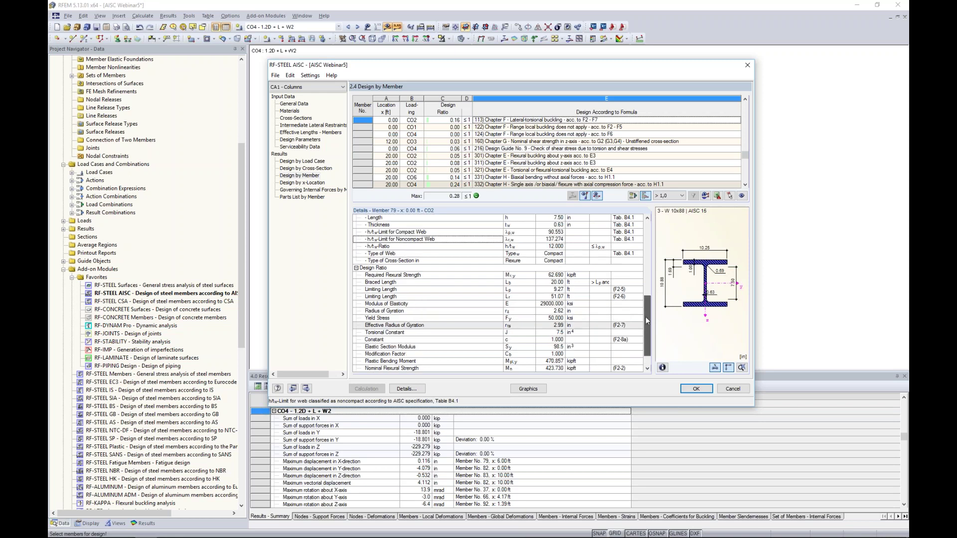
scroll(579, 152, "up", 3)
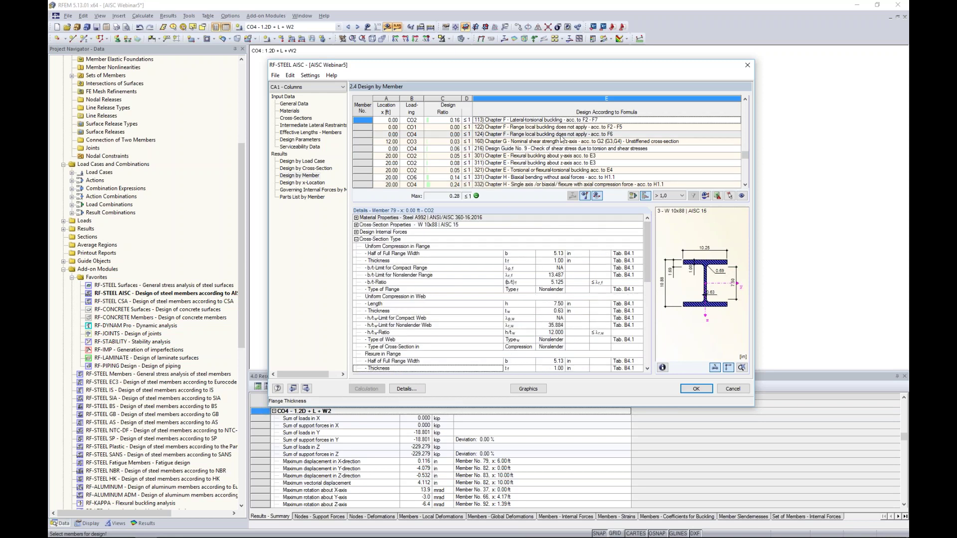
scroll(579, 152, "up", 1)
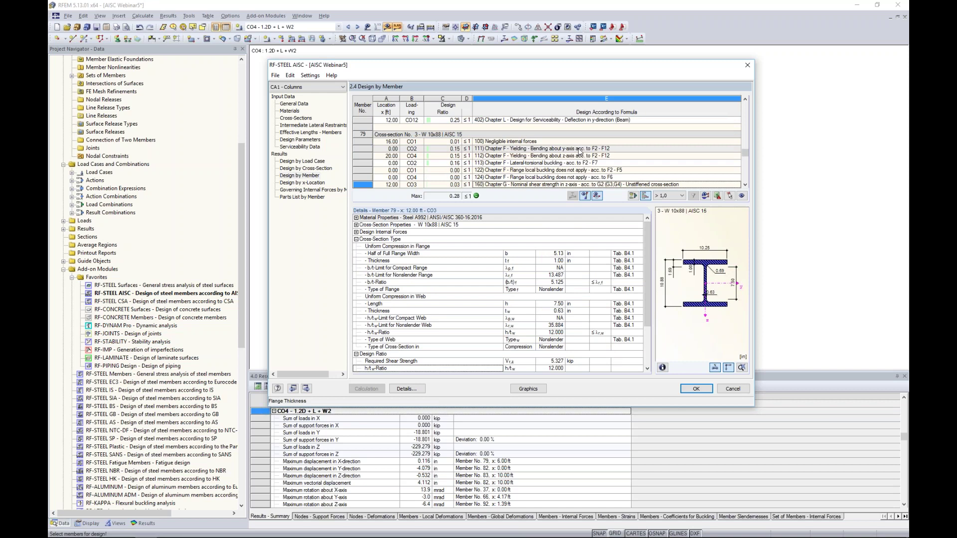
scroll(579, 152, "down", 3)
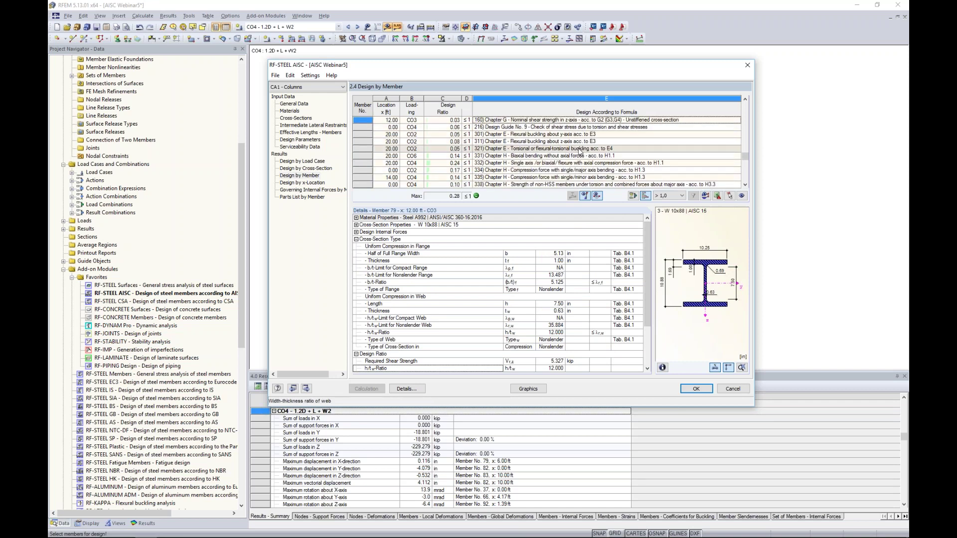
- Filter the results by member to Max and inspect the governing checks of members 78 and 109
left_click(682, 196)
left_click(676, 214)
left_click(693, 196)
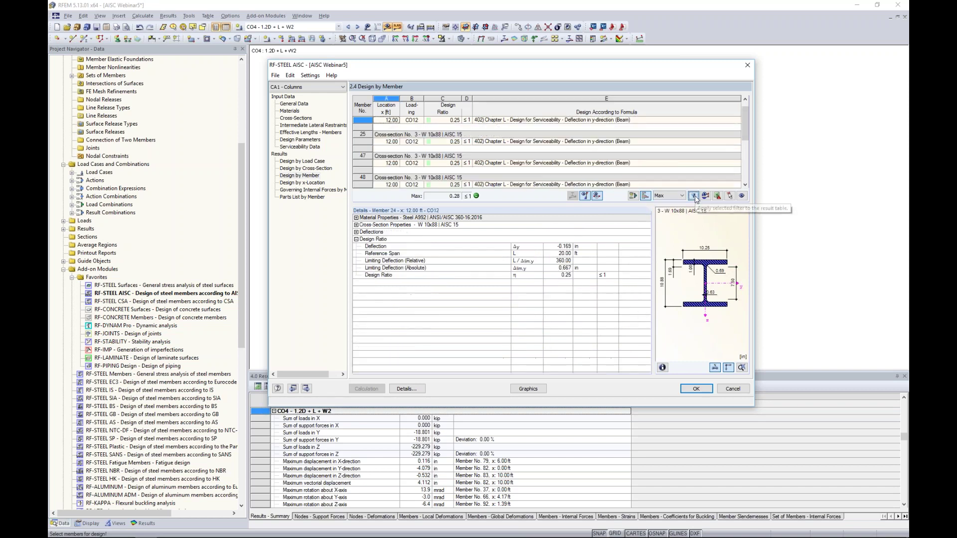
scroll(571, 147, "down", 5)
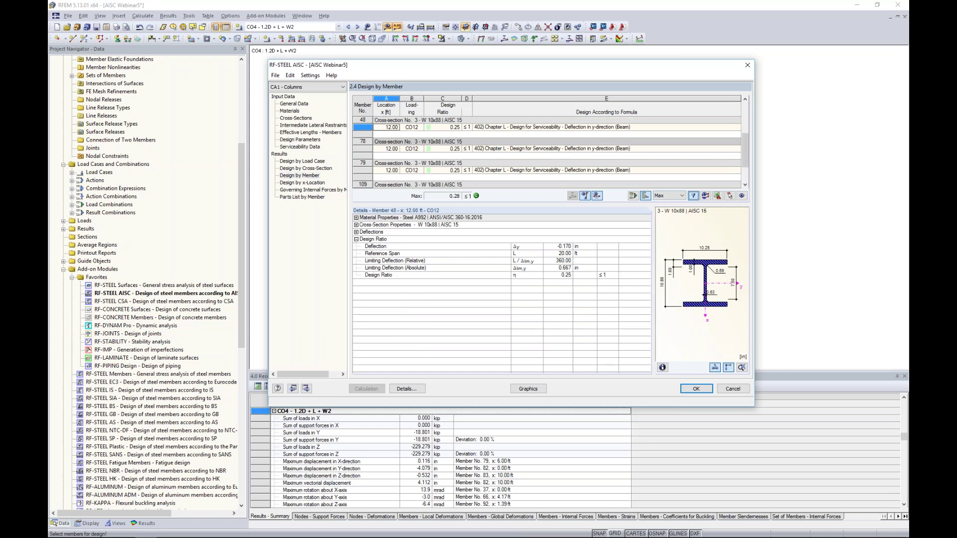
scroll(566, 147, "up", 1)
left_click(561, 128)
scroll(558, 150, "down", 1)
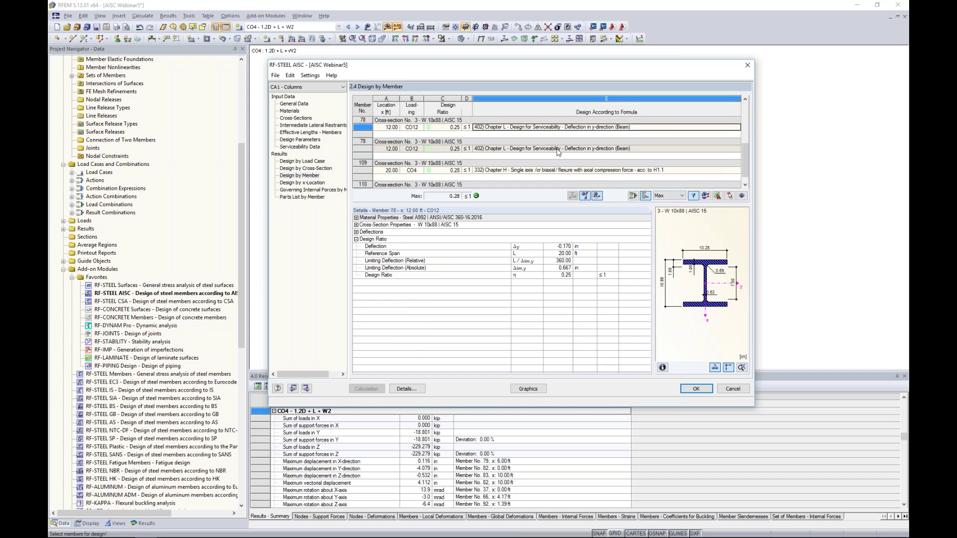
left_click(548, 170)
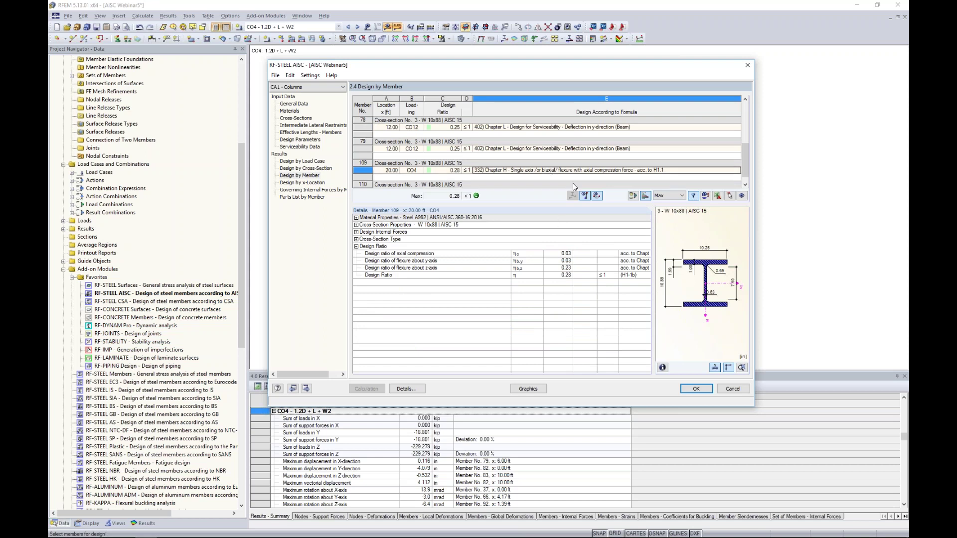
- Set the member result filter back to > 1,0 and view the parts list by member
left_click(670, 195)
left_click(664, 206)
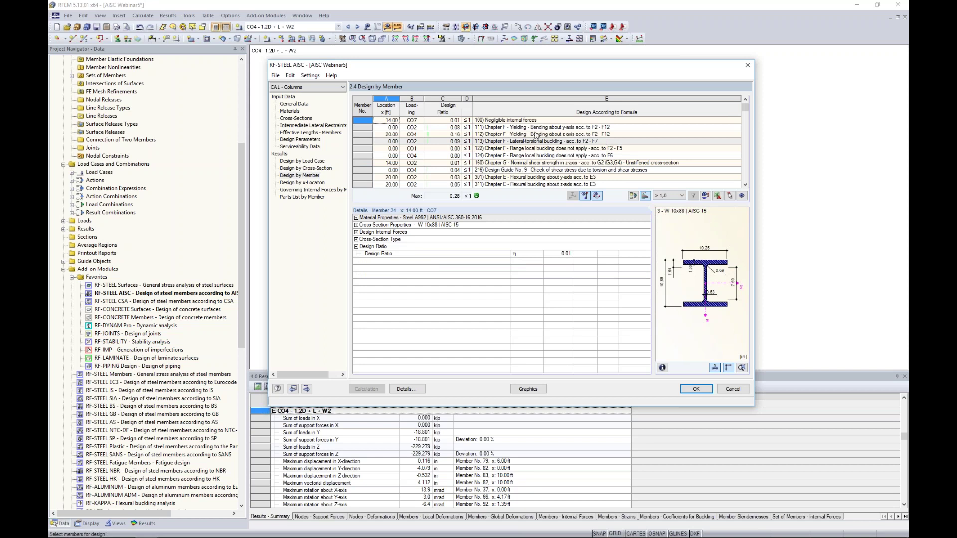
left_click(319, 198)
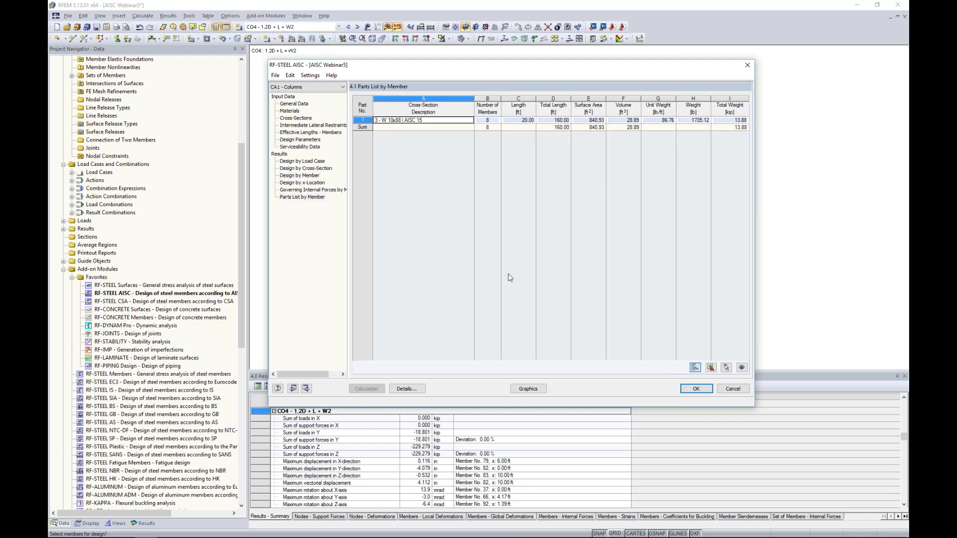
- Display the design ratios graphically on the frame model, keeping RF-STEEL AISC CA1 - Columns as the displayed case
left_click(529, 389)
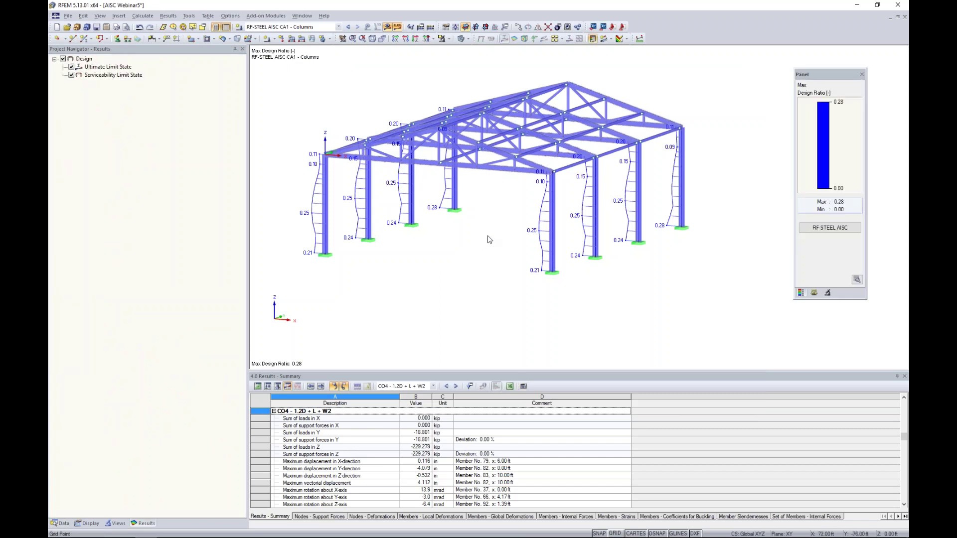
middle_click_drag(478, 230, 492, 247, "ctrl")
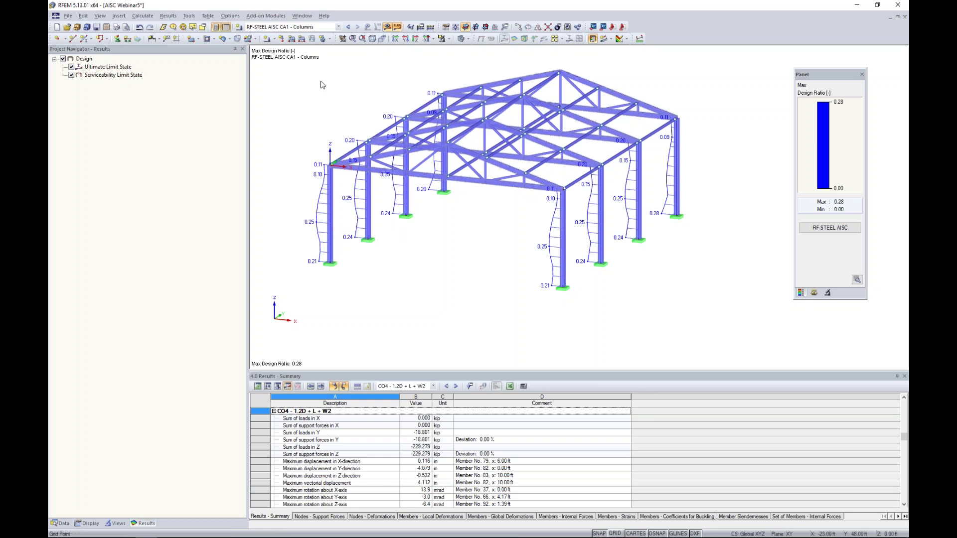
left_click(338, 26)
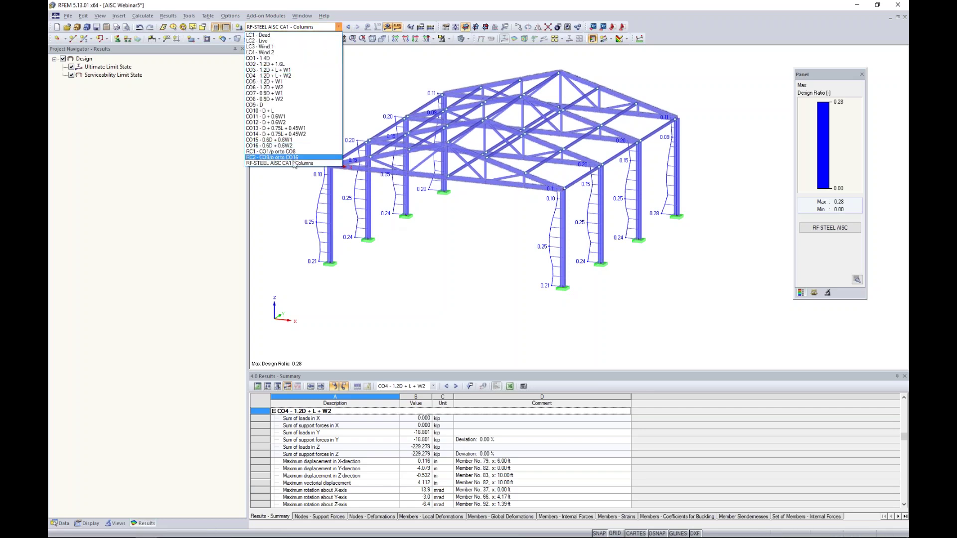
left_click(279, 163)
- Show the ultimate limit state design ratios alone, and switch to showing only the serviceability limit state ratios
left_click(71, 75)
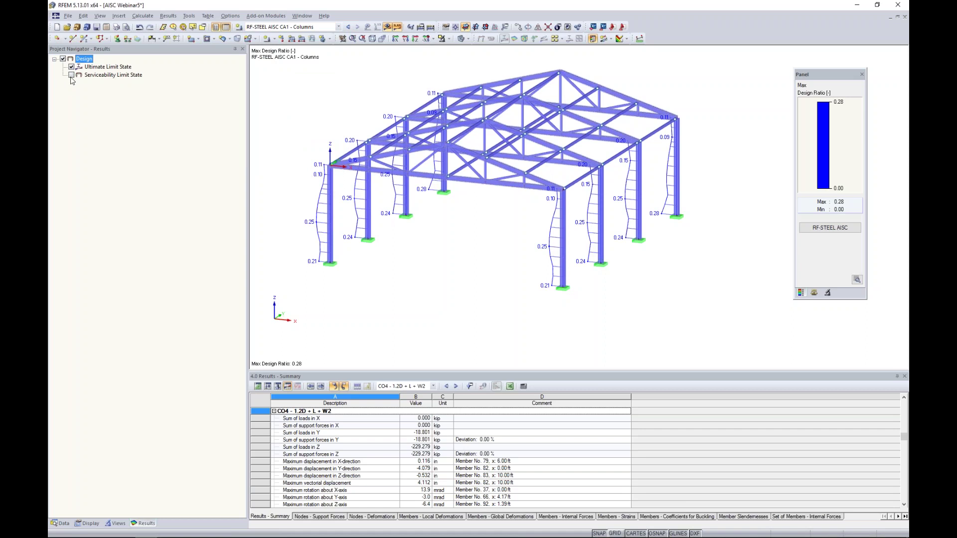
middle_click_drag(530, 296, 471, 247, "ctrl")
left_click(71, 75)
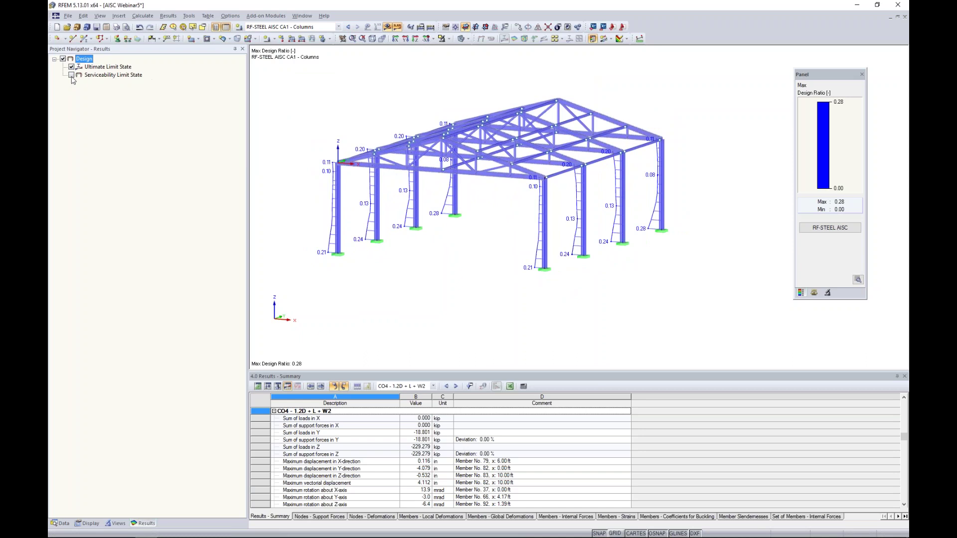
left_click(71, 67)
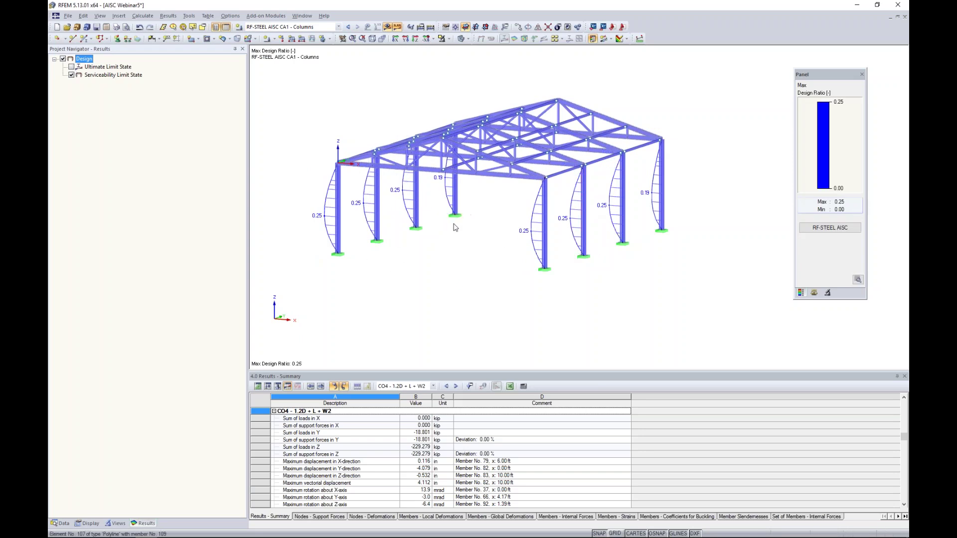
- Reopen the RF-STEEL AISC module and check the maximum design ratio of the W 10x88 section in the cross-section data
left_click(826, 227)
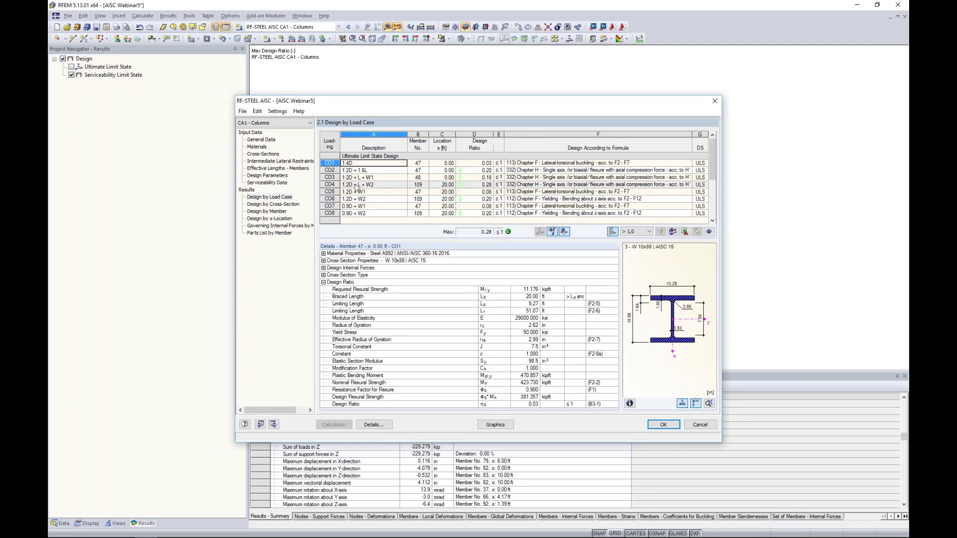
left_click(273, 156)
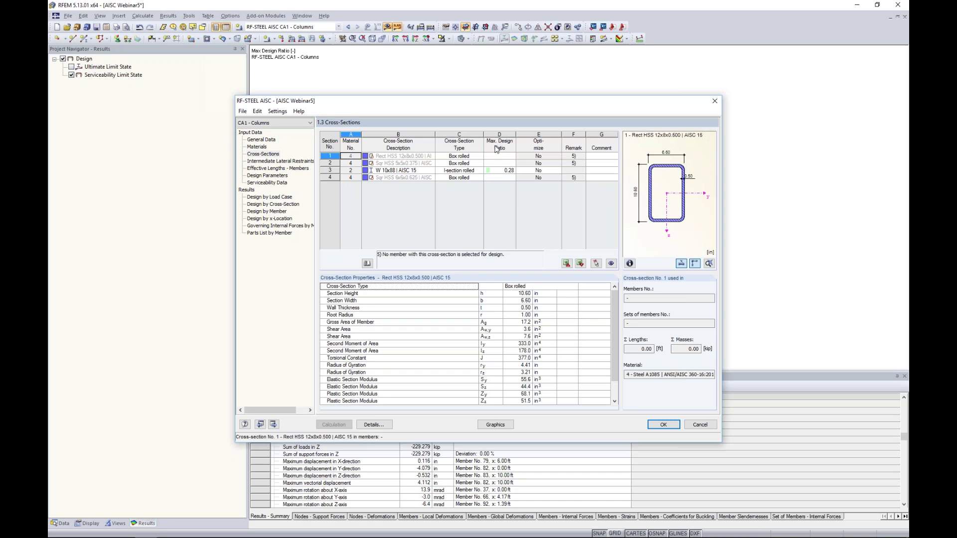
left_click(506, 171)
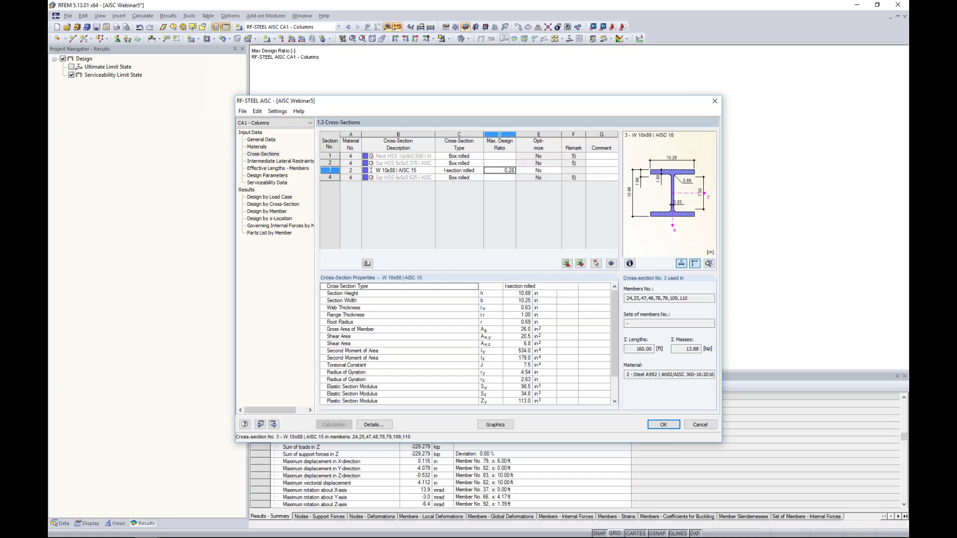
- Optimize the W 10x88 column section from favorites 'USA', calculate the case and review the optimized section in the cross-section data
left_click(551, 171)
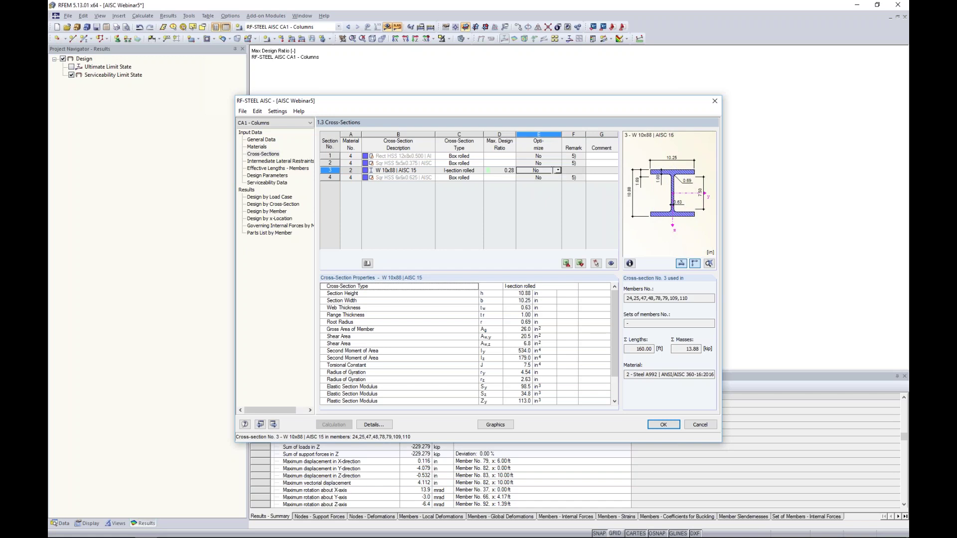
left_click(558, 171)
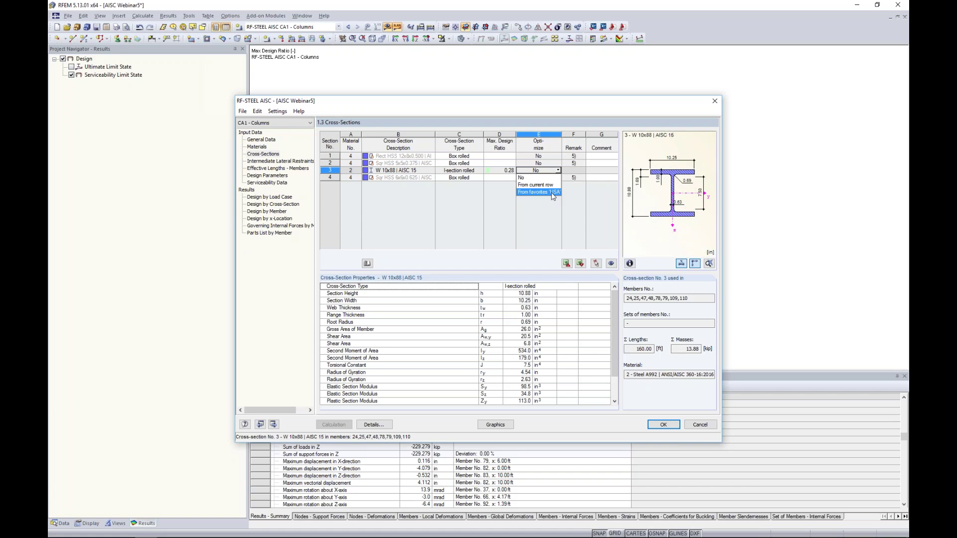
left_click(551, 192)
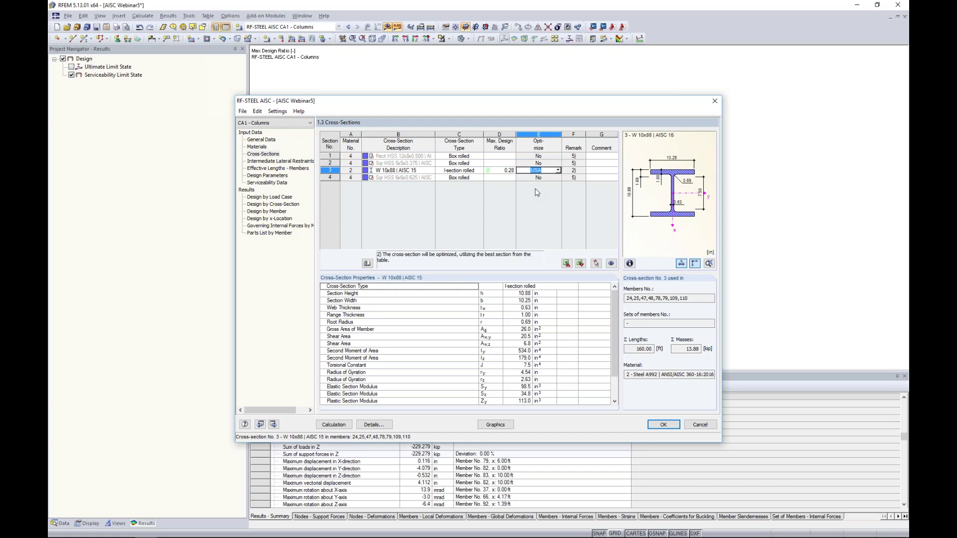
left_click(345, 422)
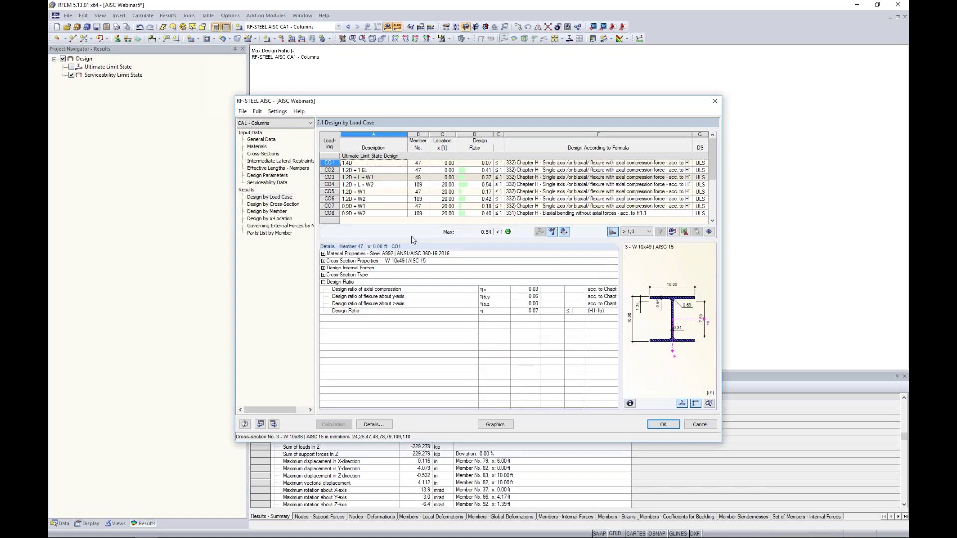
left_click(262, 154)
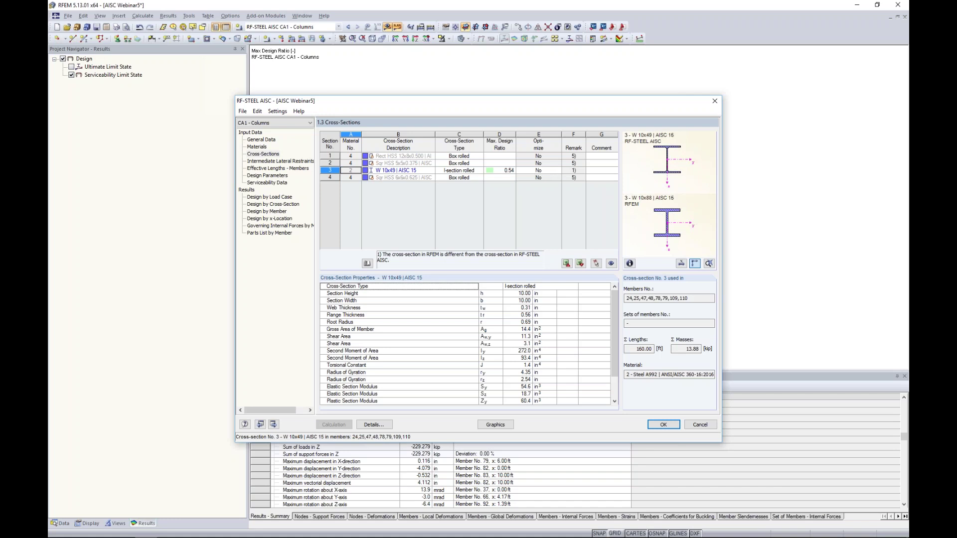
- Replace the optimized W 10x49 section by importing the original column cross-section from RFEM, accepting deletion of the results
left_click(386, 170)
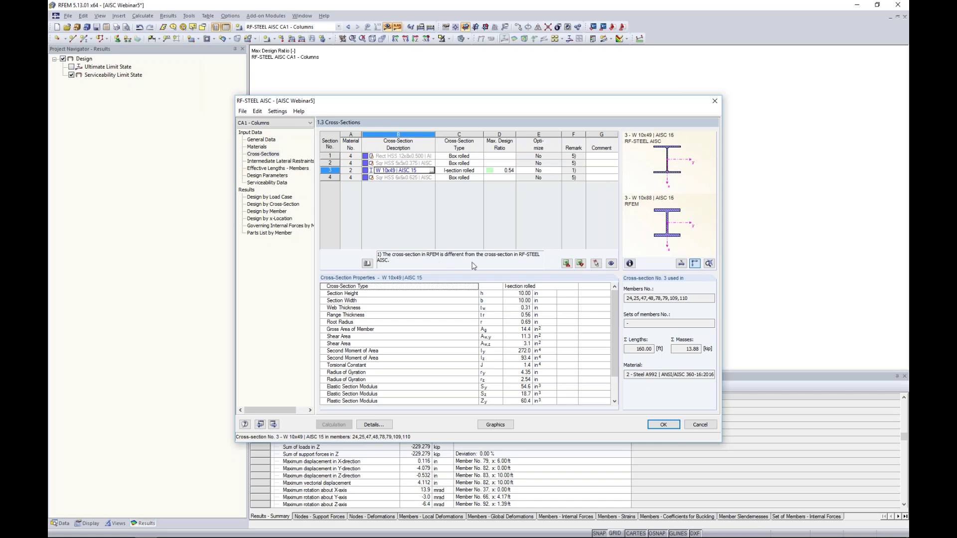
right_click(409, 170)
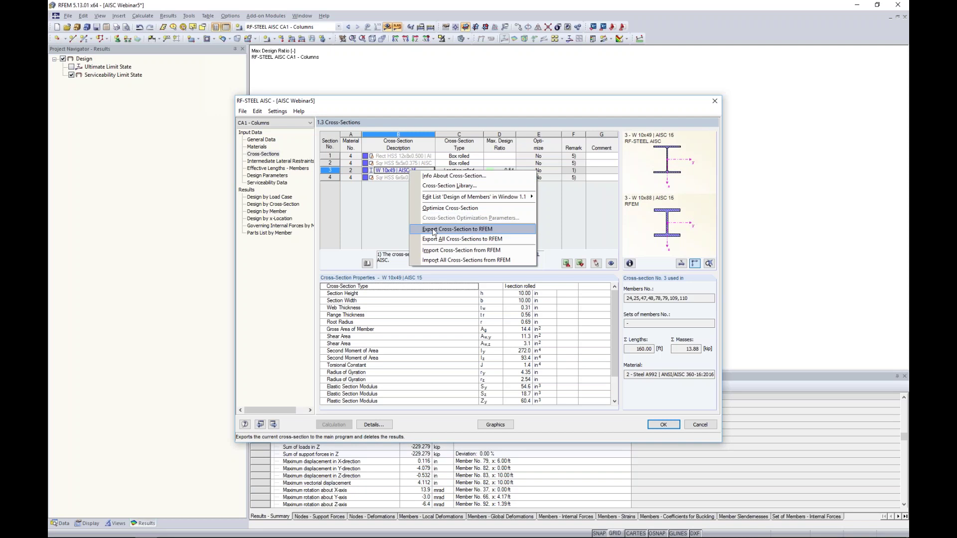
left_click(382, 219)
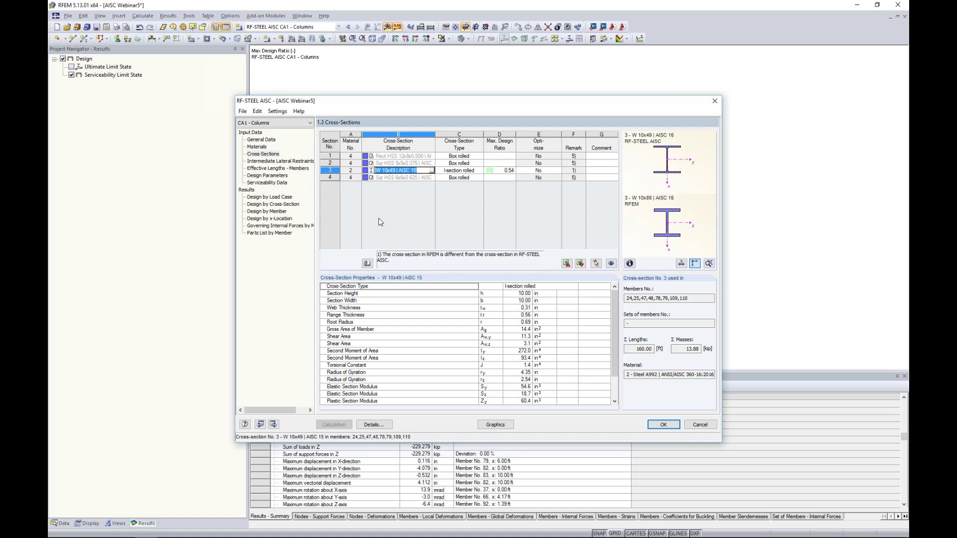
left_click(409, 171)
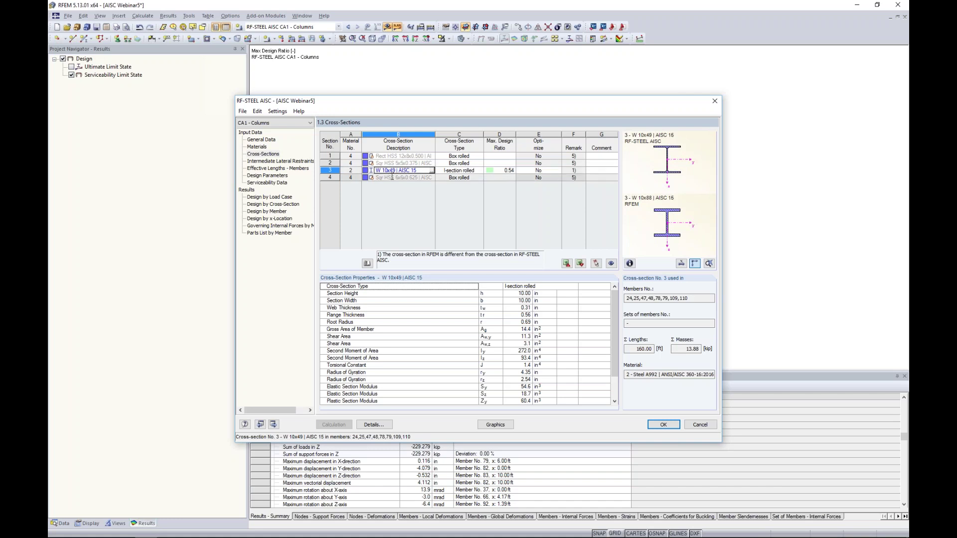
right_click(409, 171)
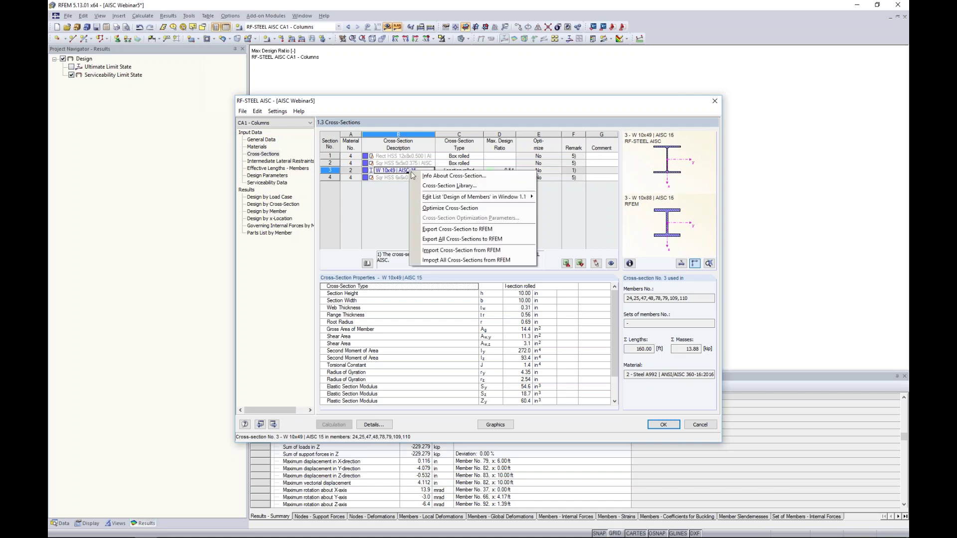
left_click(451, 250)
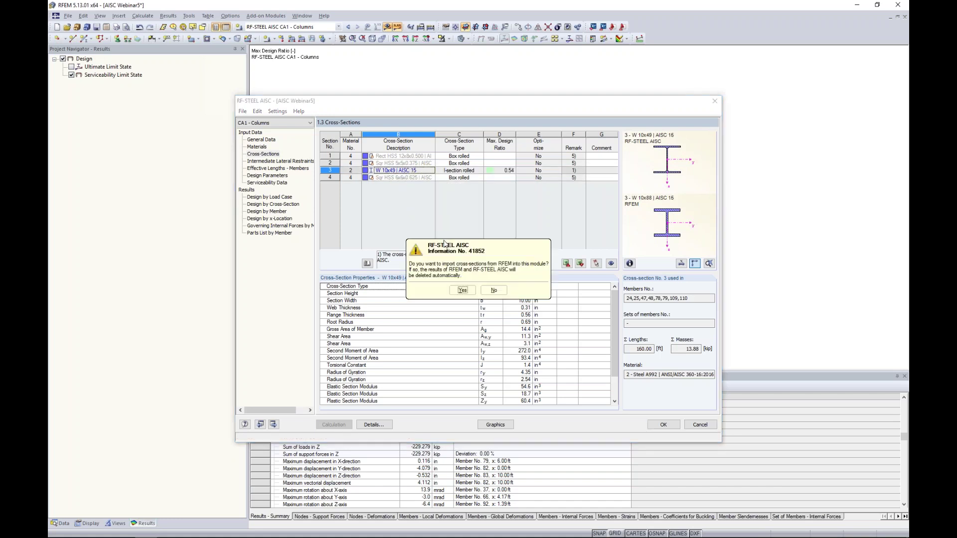
left_click(462, 290)
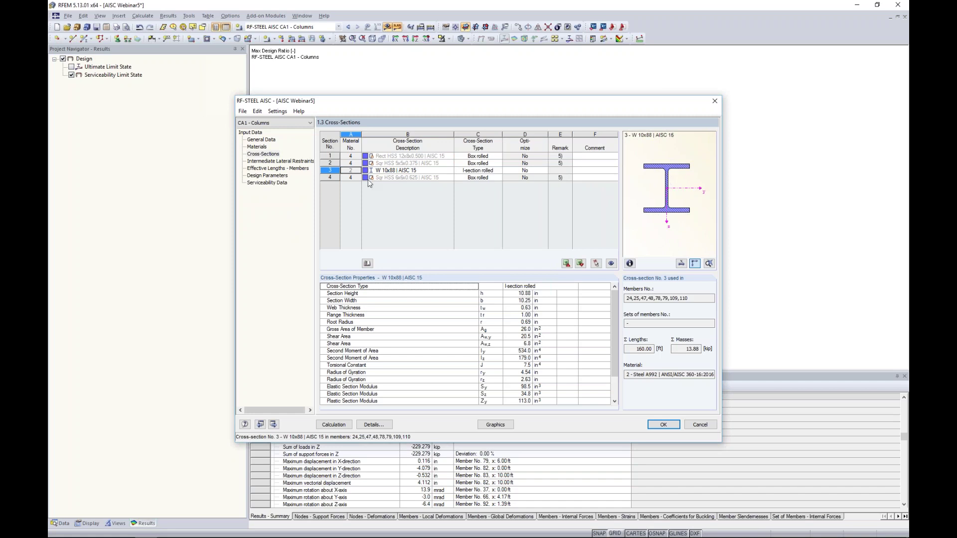
- Create design case 2 named "Bottom Chord", saving the changes to case CA1, and keep CA2 as the active case
left_click(243, 111)
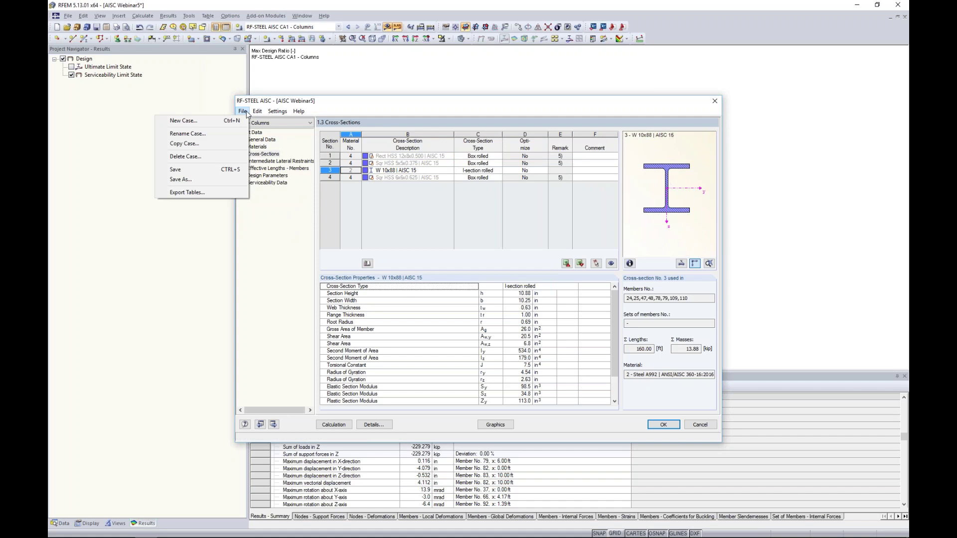
left_click(238, 121)
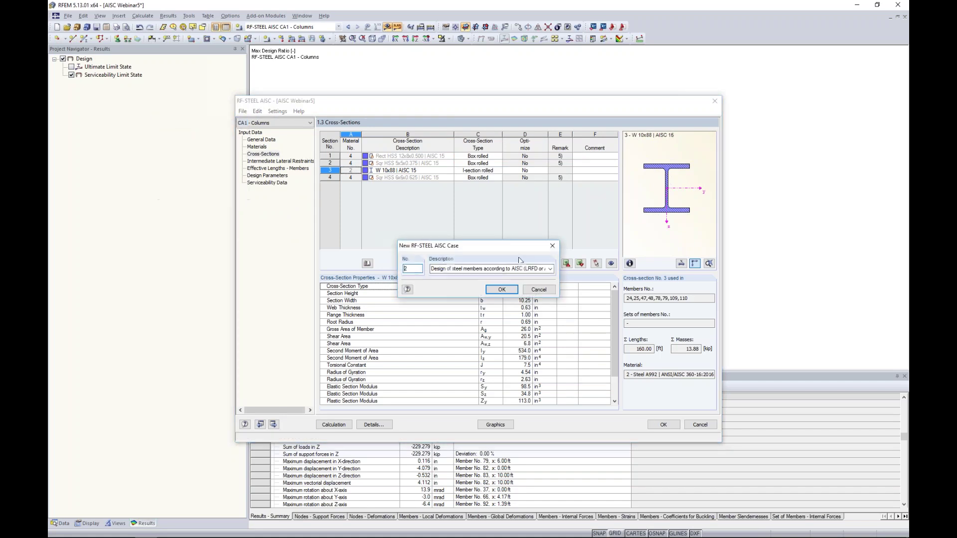
left_click(448, 270)
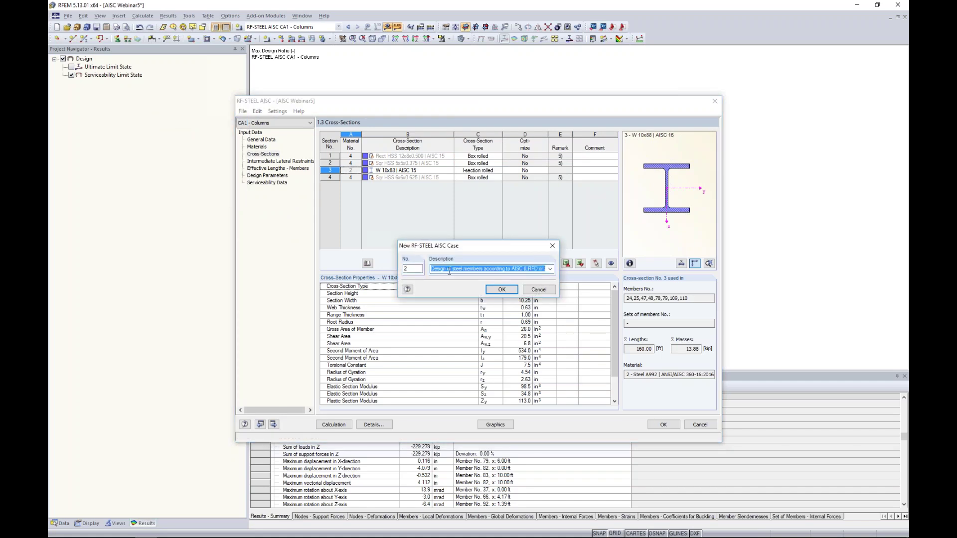
type("Bottom Chord")
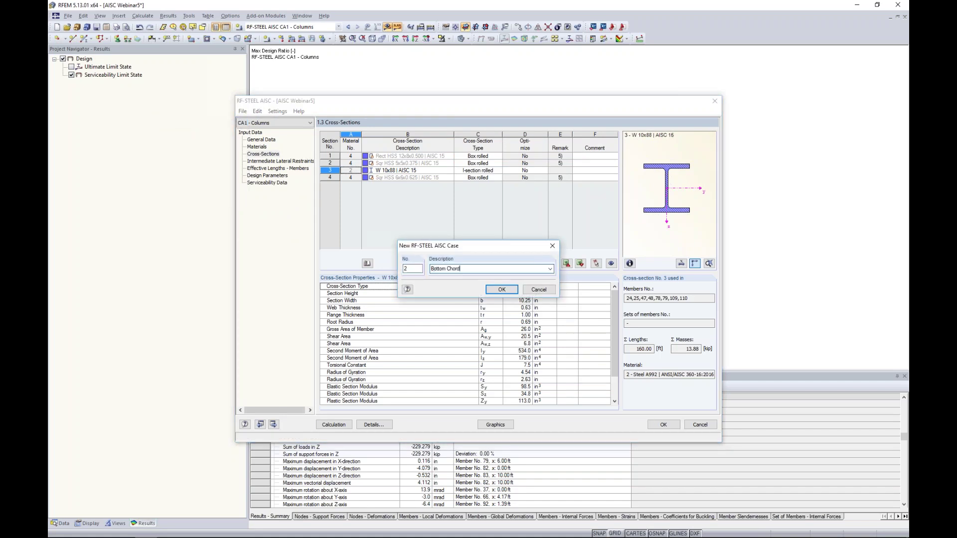
left_click(499, 290)
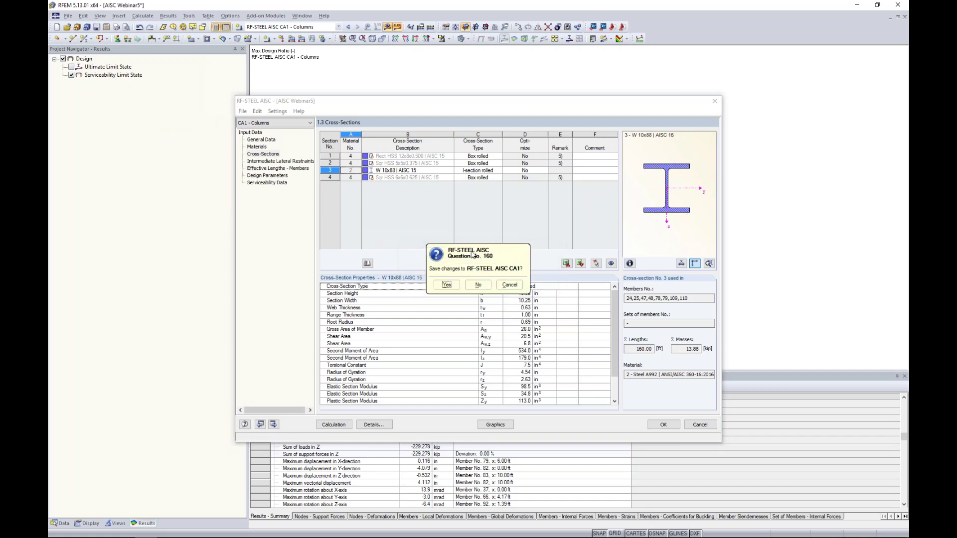
left_click(446, 285)
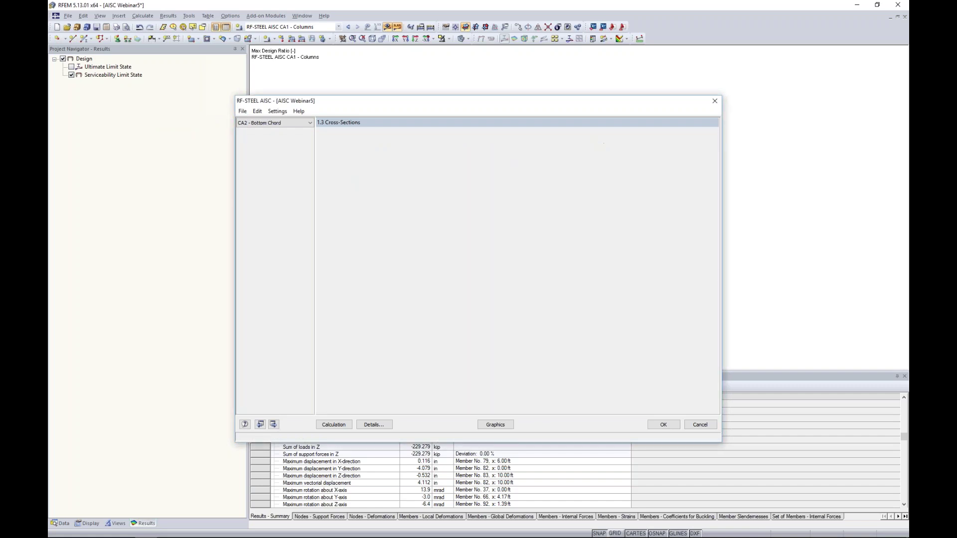
left_click(294, 124)
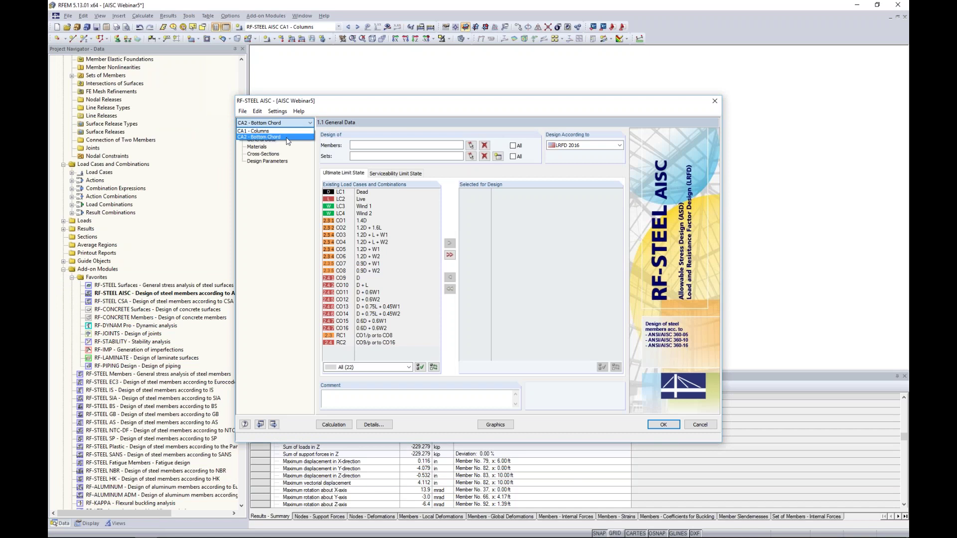
left_click(277, 215)
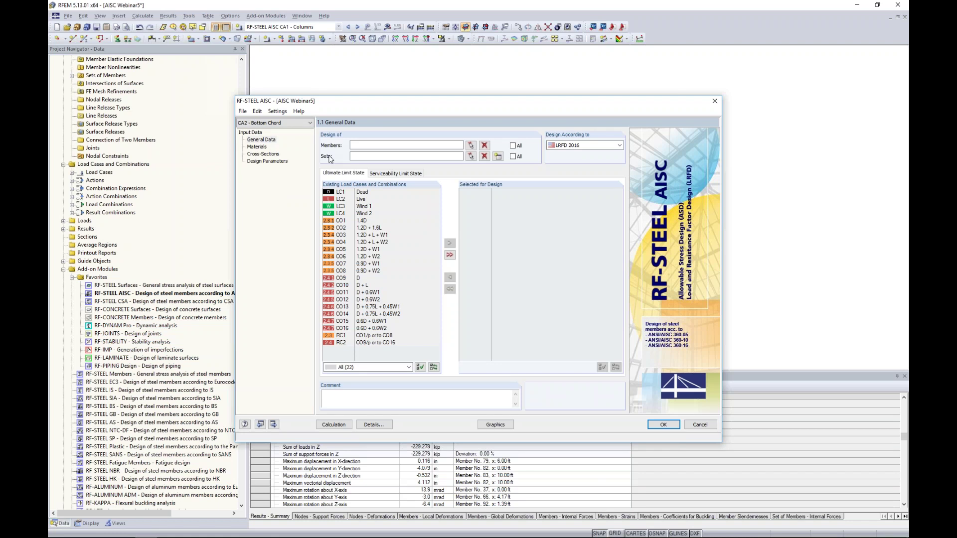
- Pick bottom chord members 30-35 of one truss in the model as the members to design
left_click(471, 145)
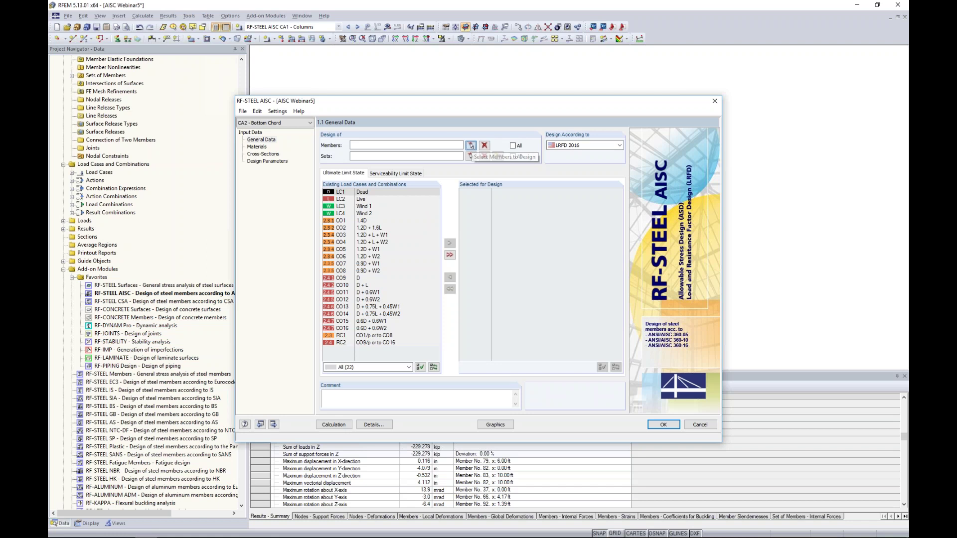
scroll(437, 243, "up", 5)
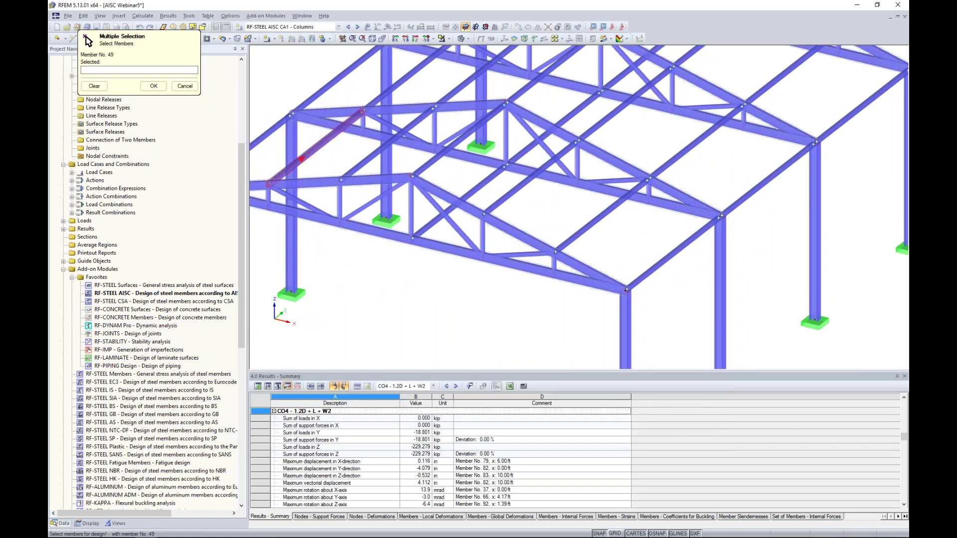
left_click(326, 122)
left_click(399, 142)
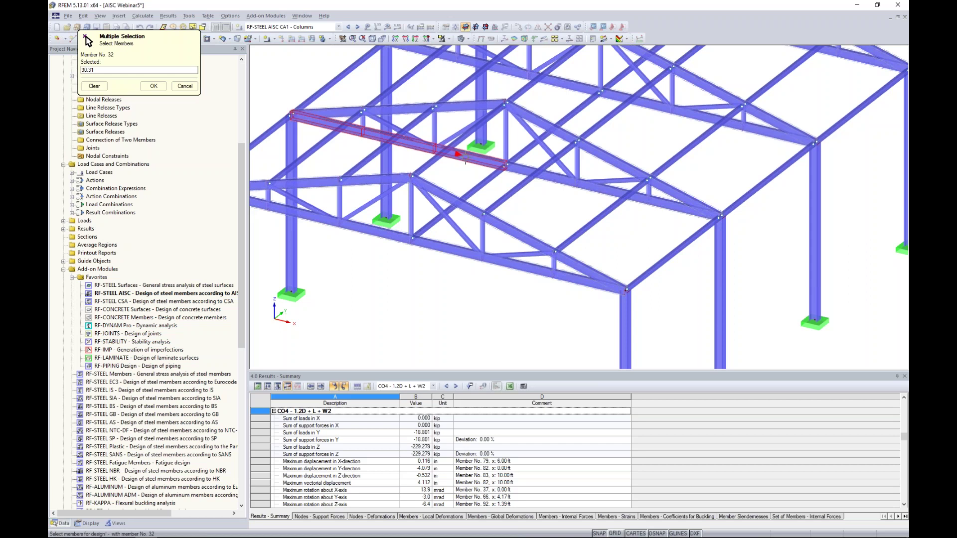
left_click(540, 175)
left_click(608, 188)
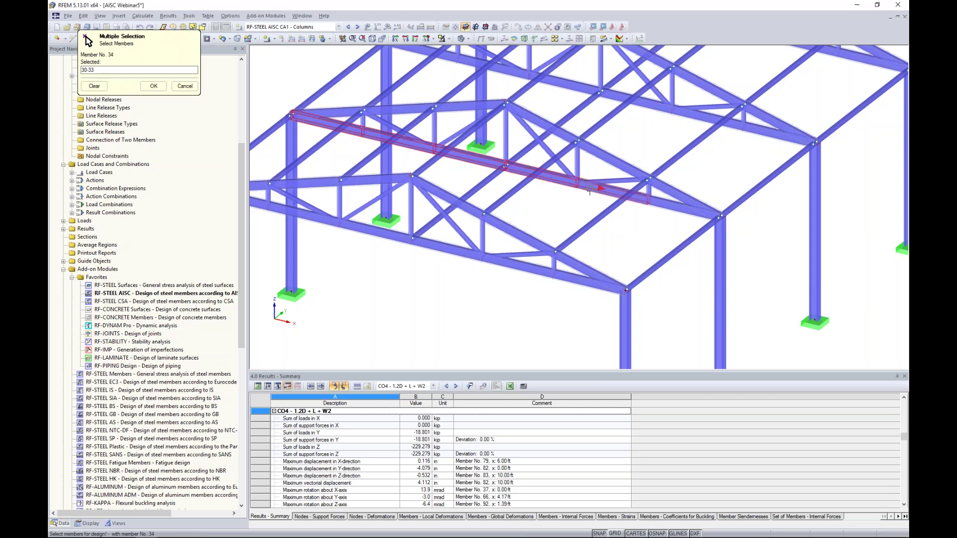
left_click(613, 190)
left_click(684, 206)
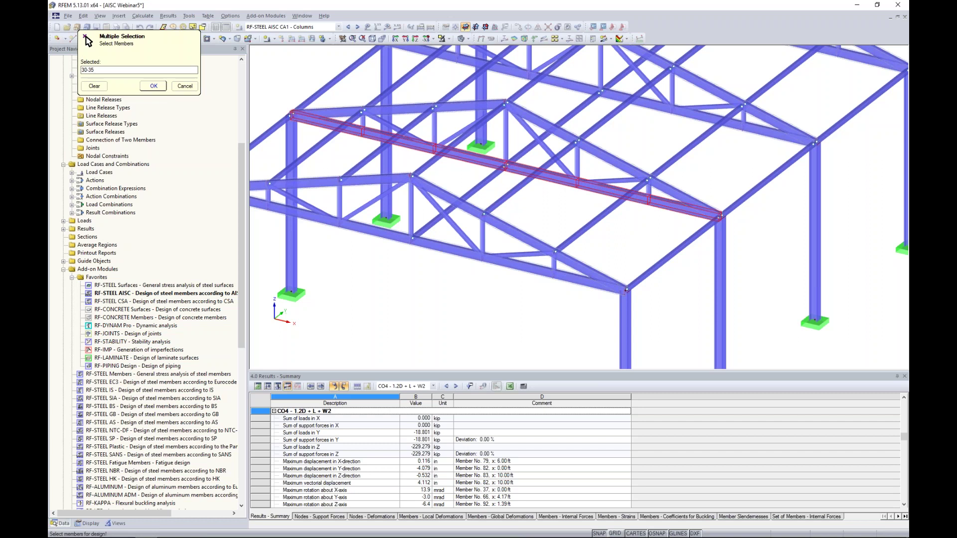
left_click(153, 86)
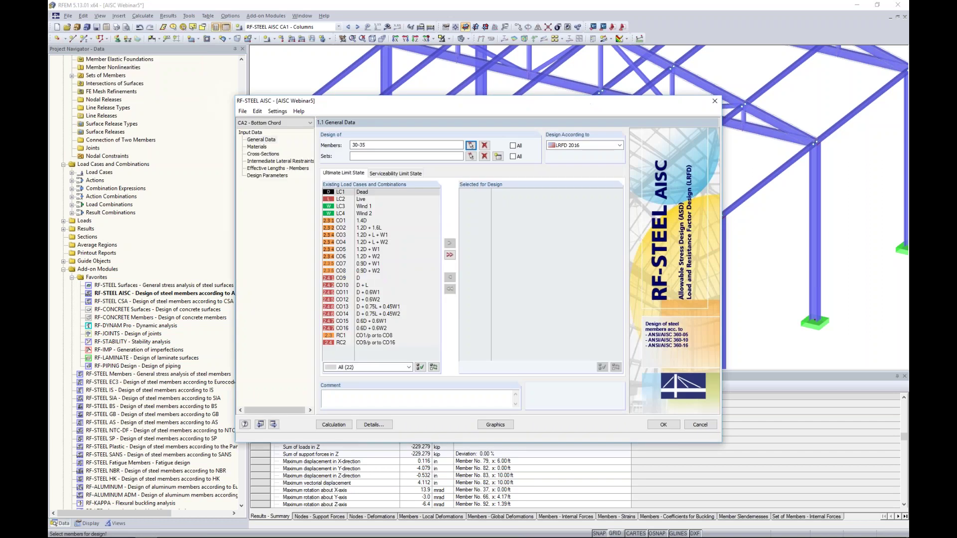
- Pick set of members 6, the lower chord of another truss, as the set to design
left_click(470, 156)
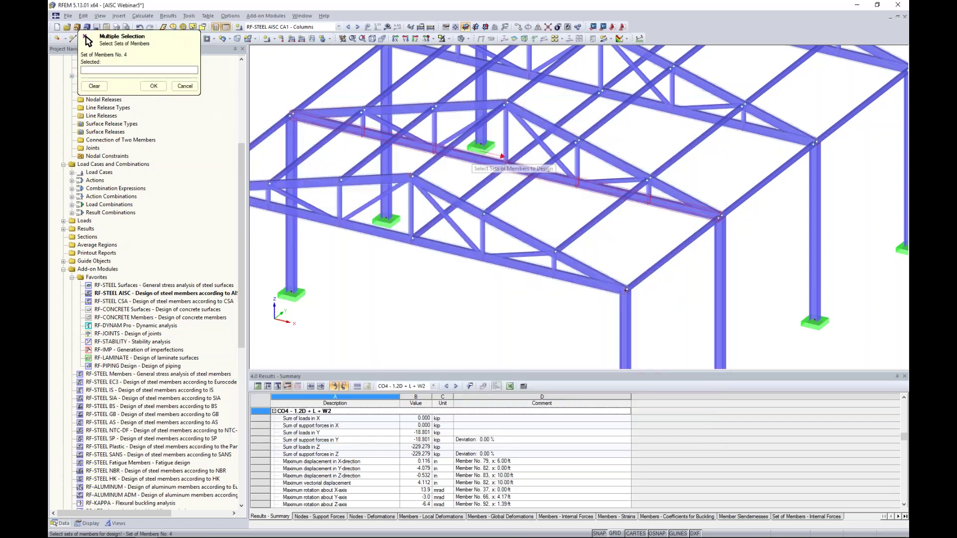
middle_click_drag(530, 179, 493, 226)
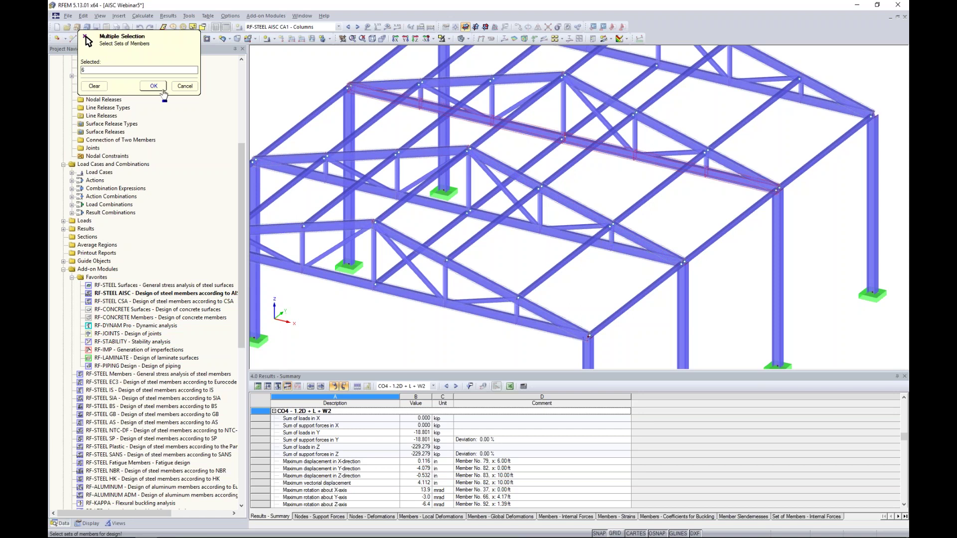
left_click(154, 87)
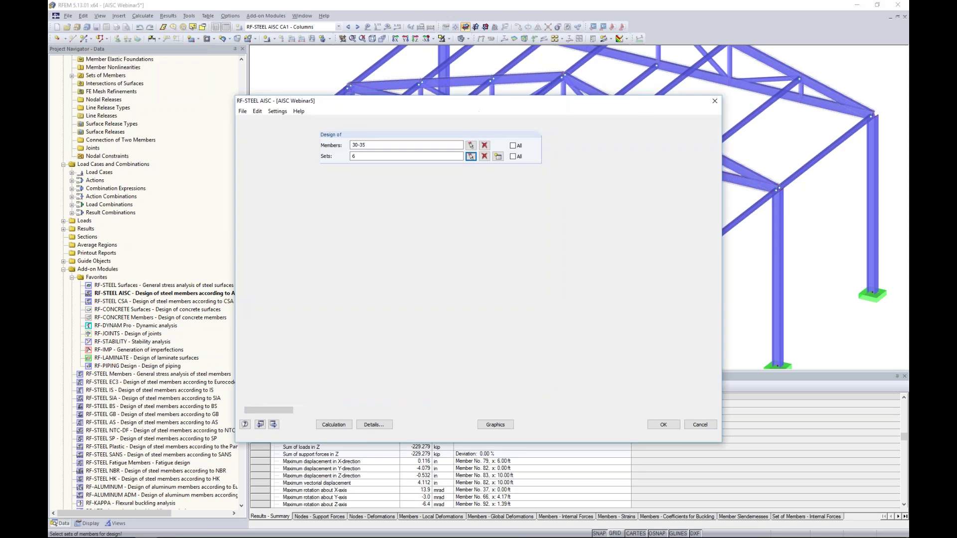
- Add load combination CO1 (1.4D) to the ultimate limit state design and accept the module input
left_click(382, 221)
left_click(382, 234)
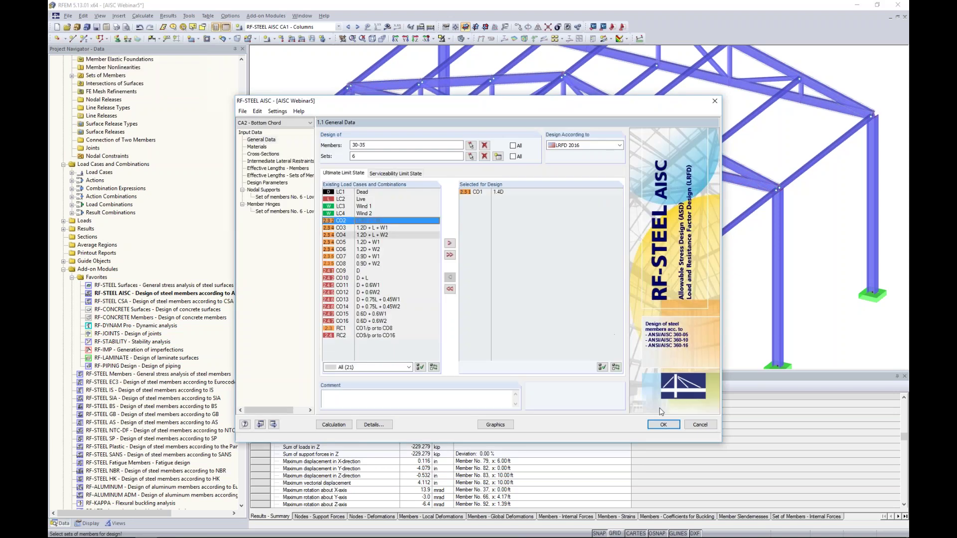
left_click(663, 424)
- Examine the trusses in the frame model, focusing on the lower chord set of members and its connections to the web members
scroll(623, 203, "down", 6)
middle_click_drag(624, 203, 575, 225)
scroll(576, 225, "up", 4)
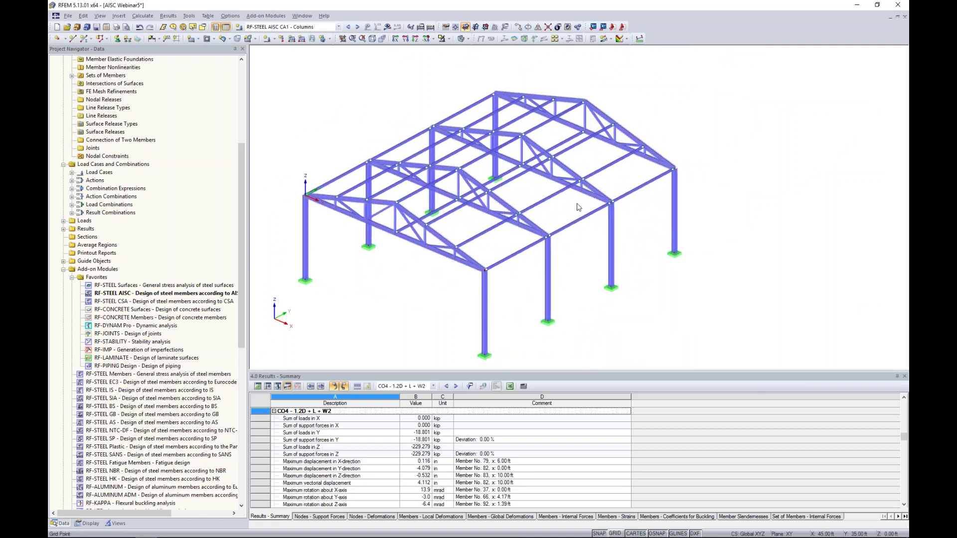
scroll(578, 207, "up", 3)
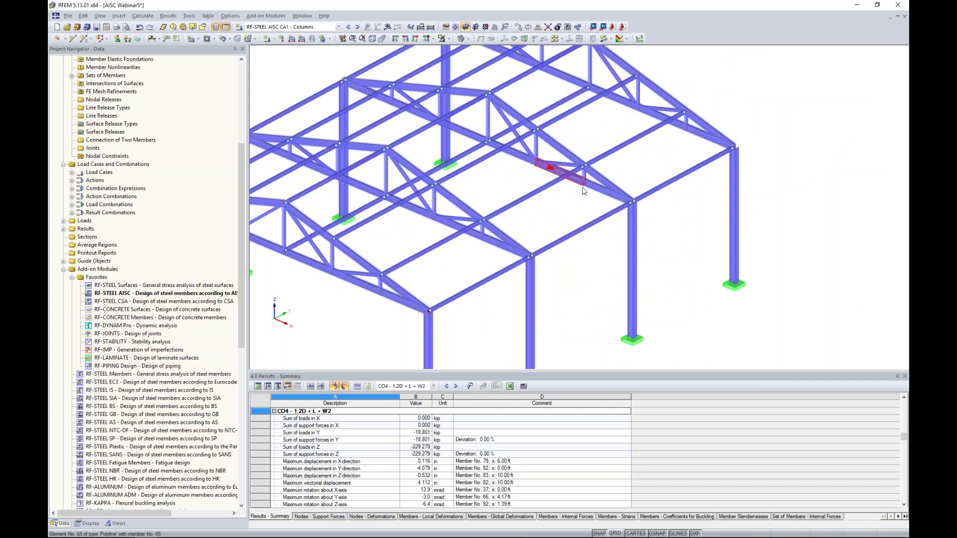
scroll(584, 190, "up", 3)
scroll(584, 191, "up", 3)
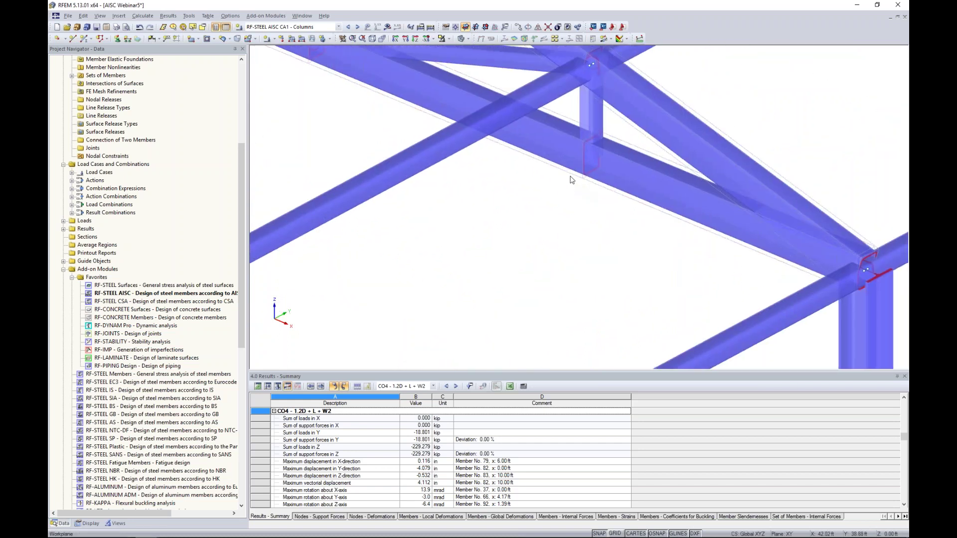
scroll(571, 179, "down", 5)
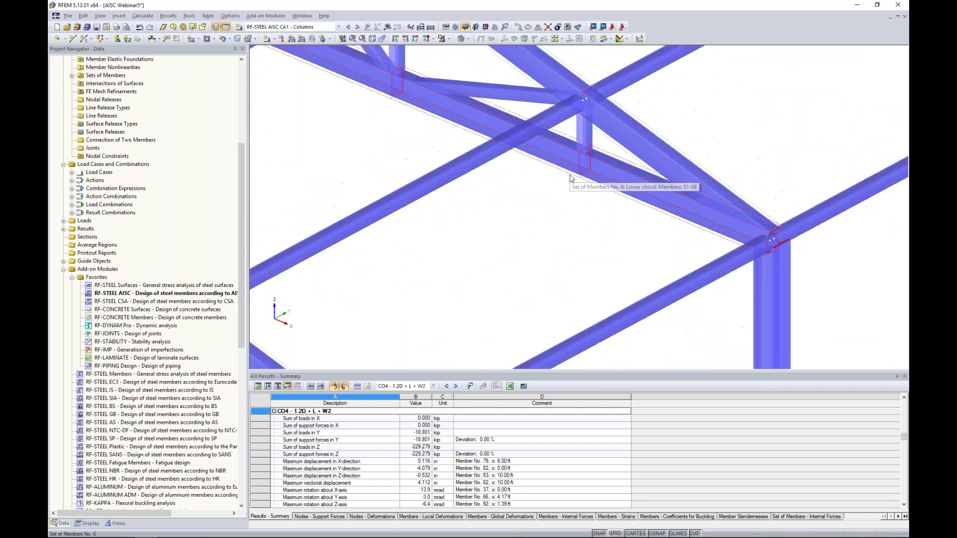
scroll(536, 218, "down", 2)
middle_click_drag(536, 219, 568, 252)
scroll(612, 185, "up", 3)
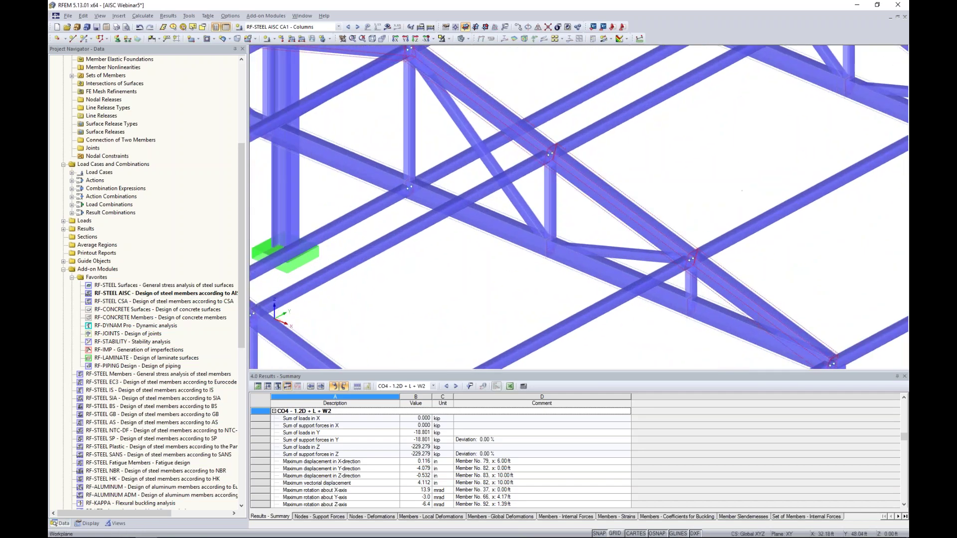
- Inspect the new set of members dialog for the three eave members 41, 72 and 103, and cancel it
scroll(650, 175, "down", 3)
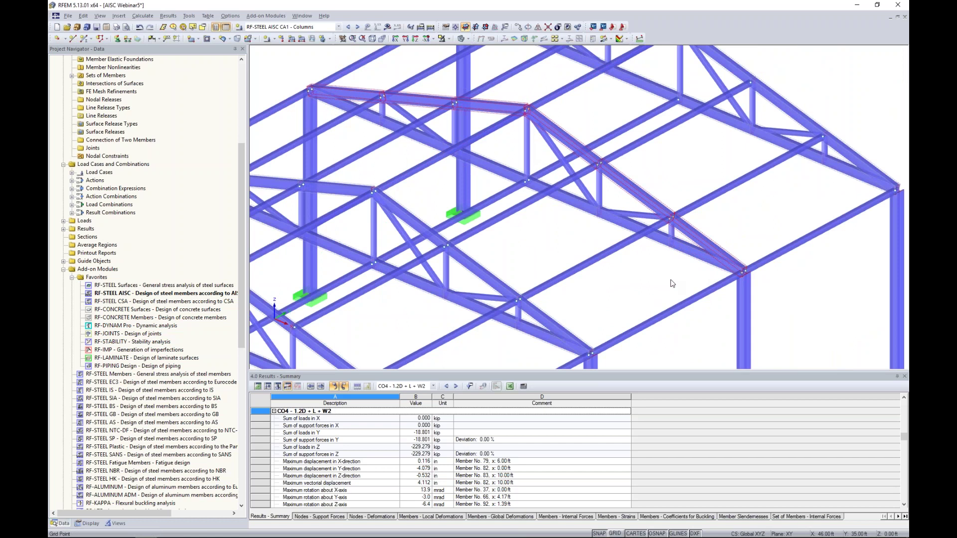
scroll(671, 263, "down", 3)
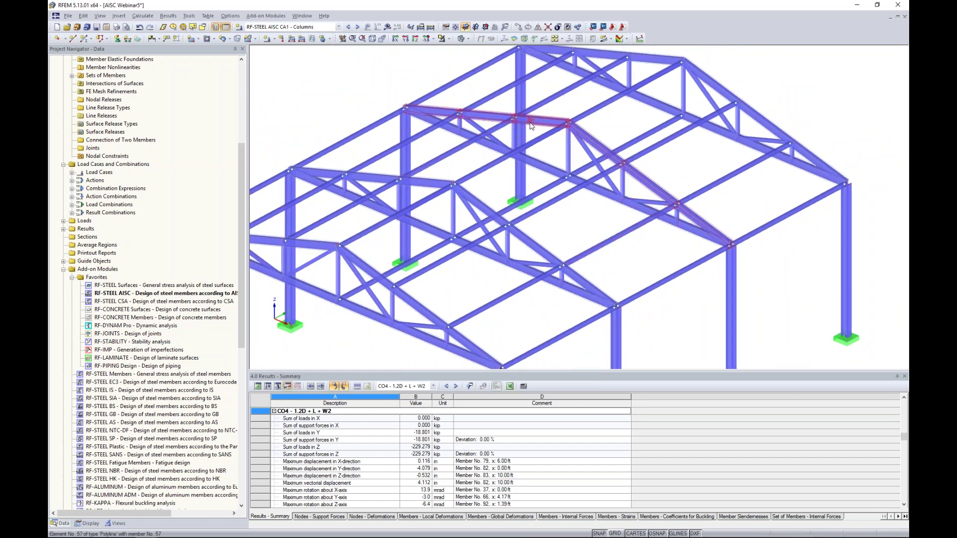
middle_click_drag(683, 253, 676, 216)
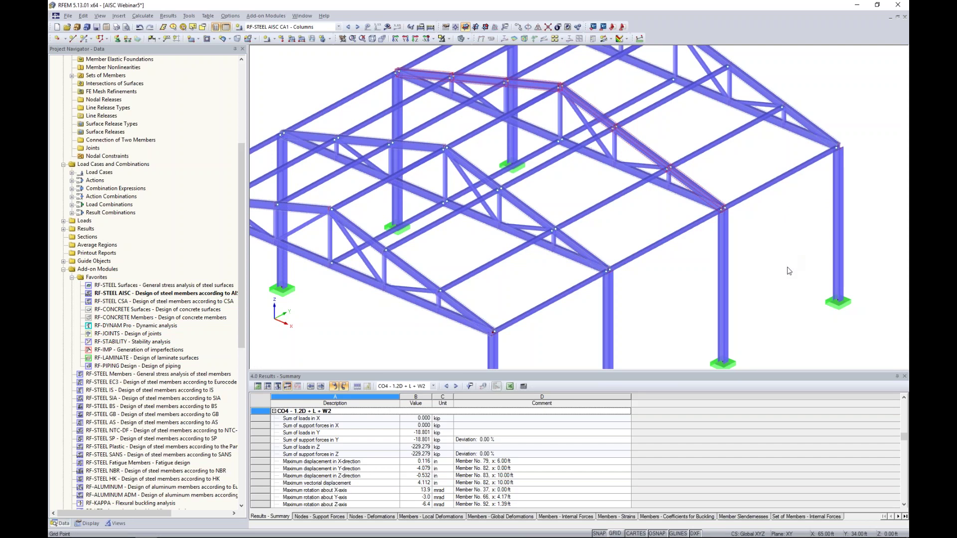
middle_click_drag(679, 284, 670, 249)
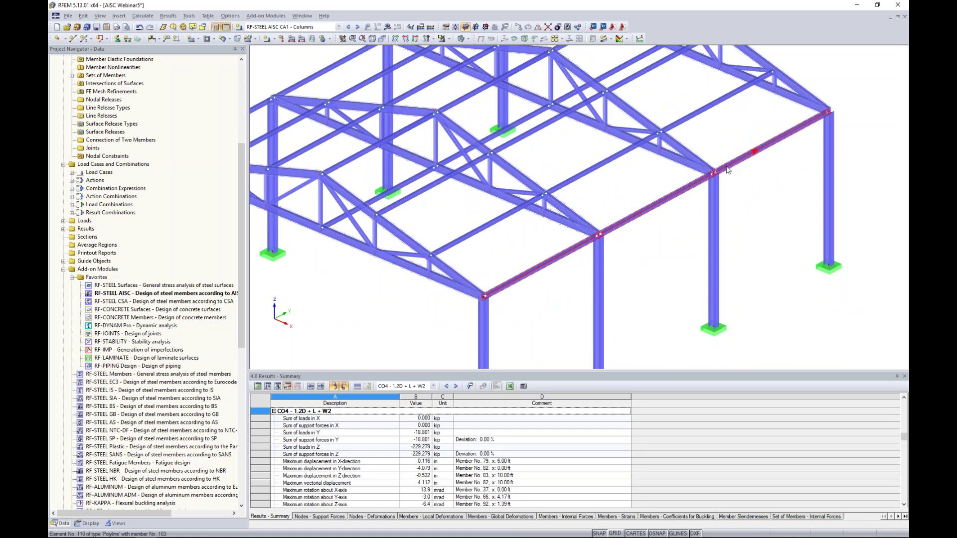
right_click(726, 168)
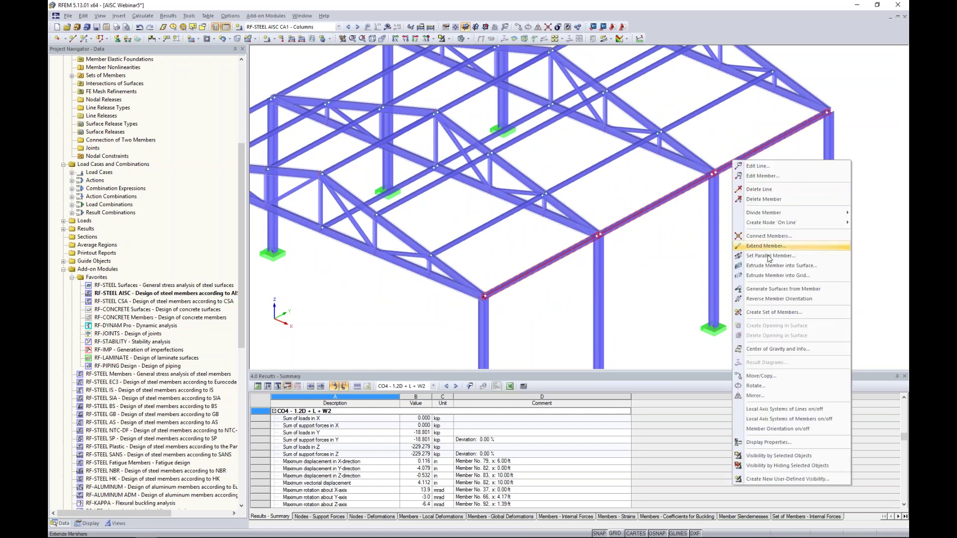
left_click(767, 312)
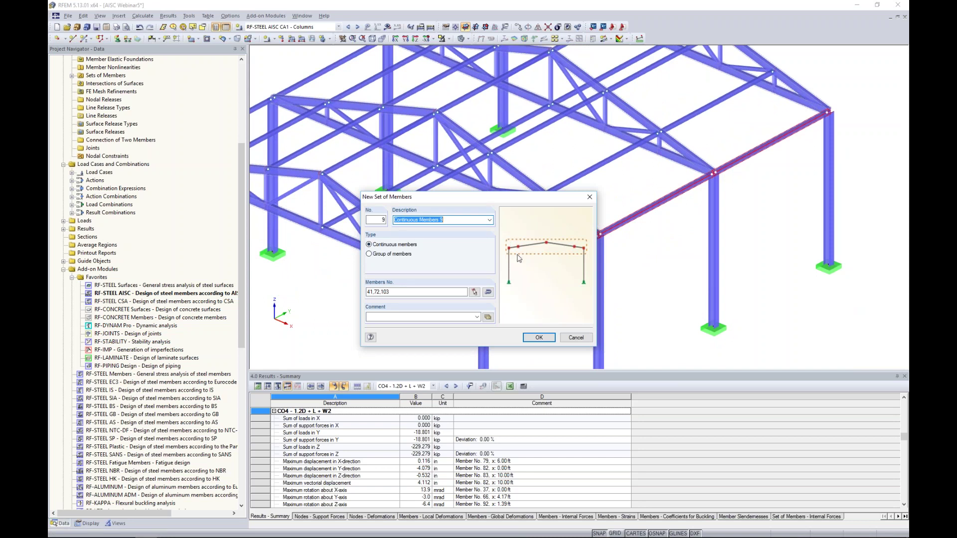
left_click(575, 339)
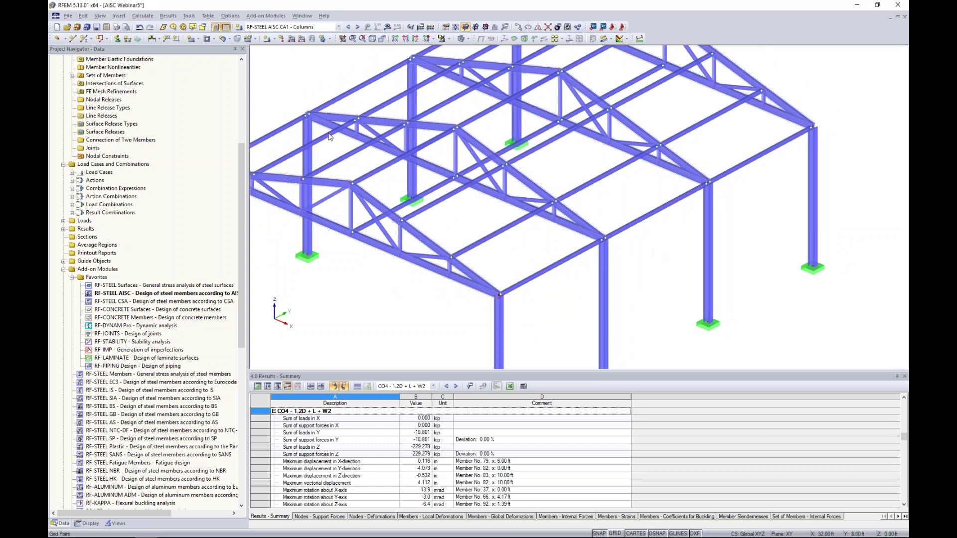
- Reopen the current steel design module and switch to design case CA2 - Bottom Chord
left_click(266, 15)
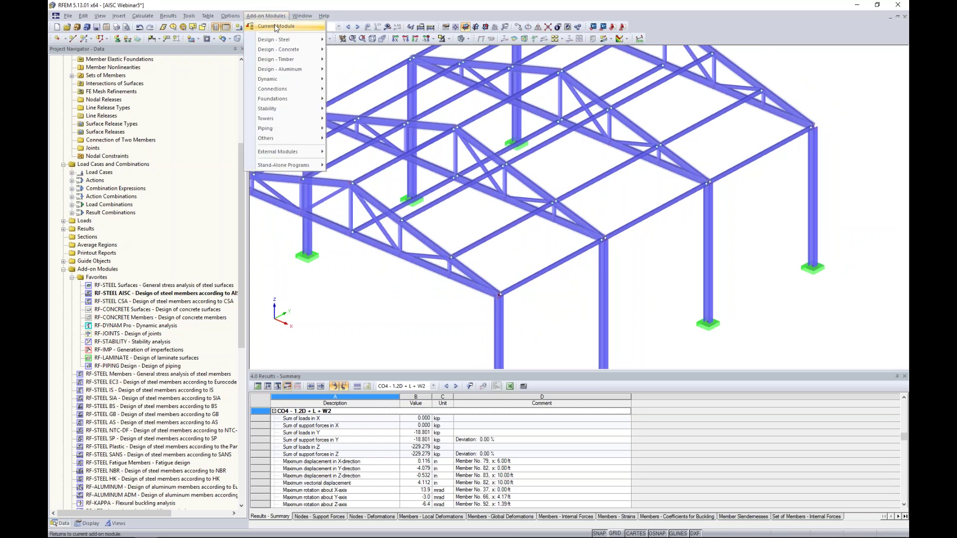
left_click(276, 27)
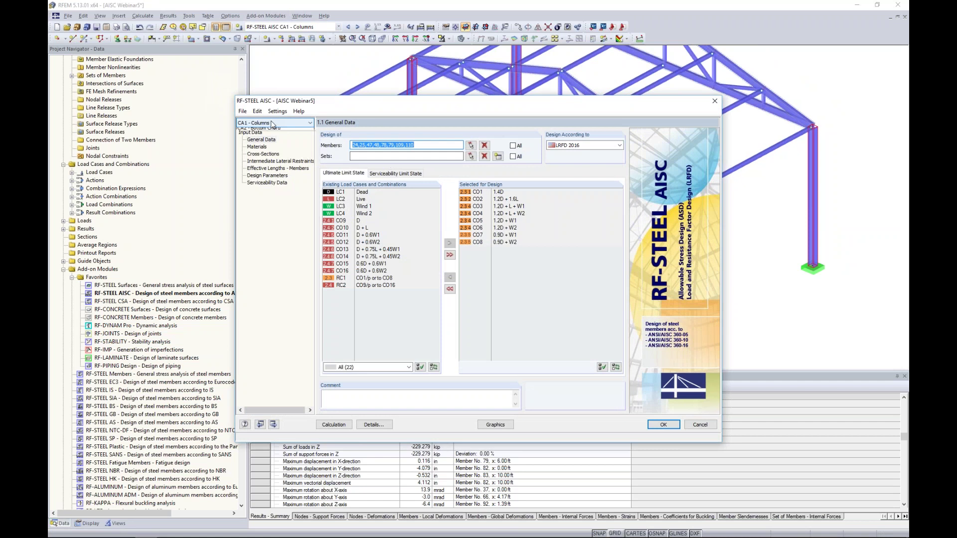
left_click(274, 122)
left_click(271, 137)
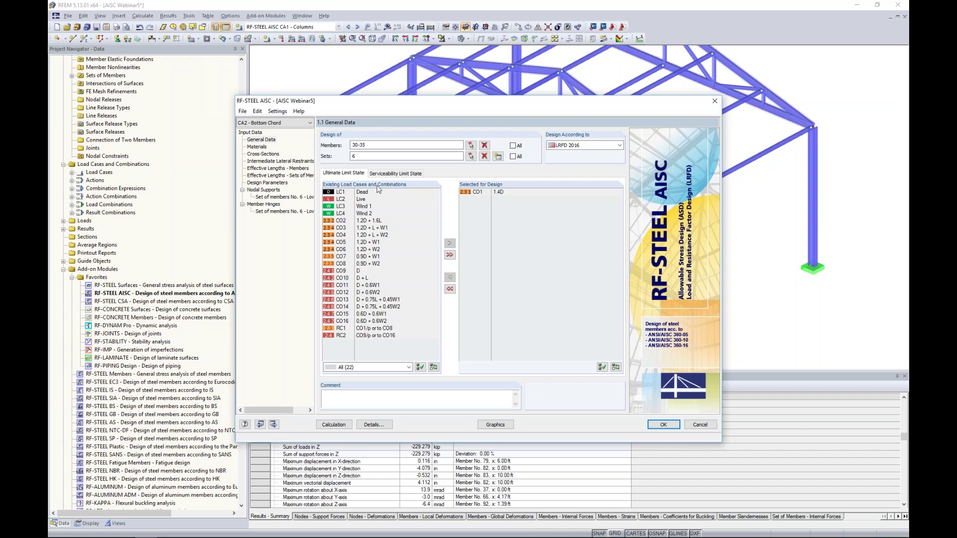
- Add load combinations CO2 to CO8 to the ultimate limit state design and CO9 to CO16 to the serviceability limit state design
left_click(364, 220)
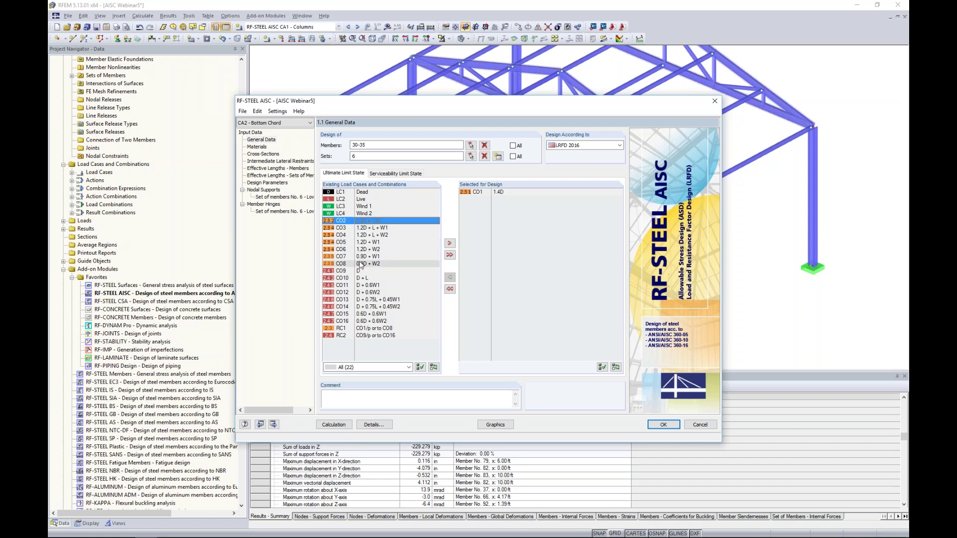
left_click(361, 264, "shift")
left_click(449, 243)
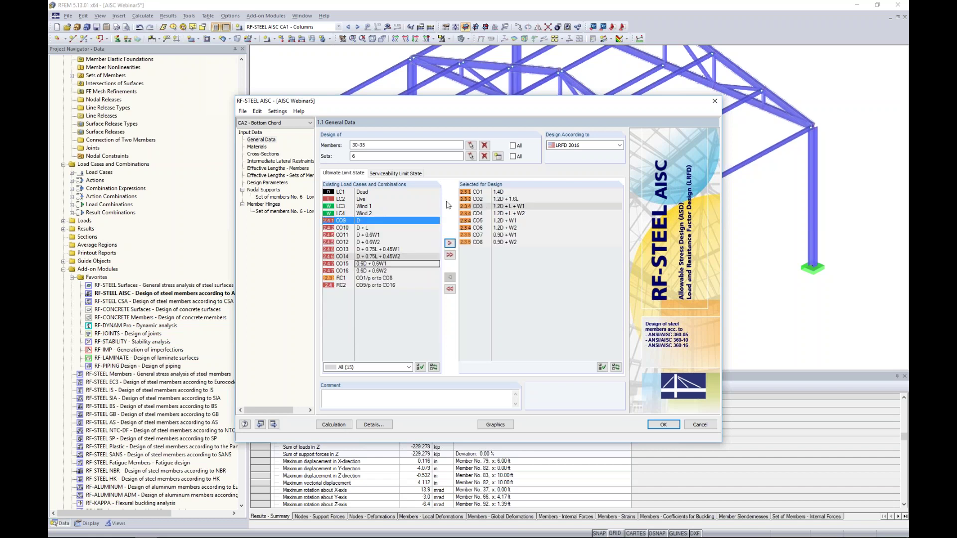
left_click(394, 173)
left_click_drag(369, 280, 361, 329)
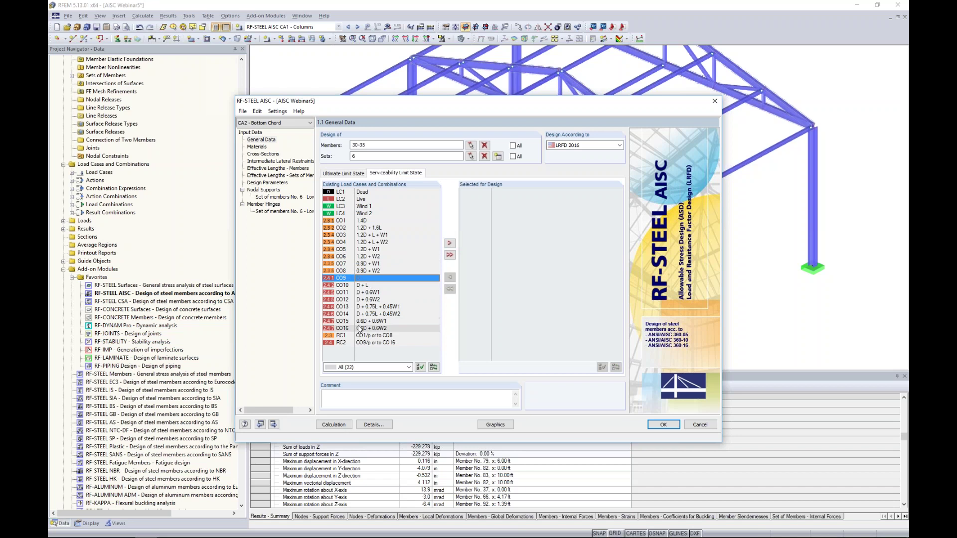
left_click(449, 243)
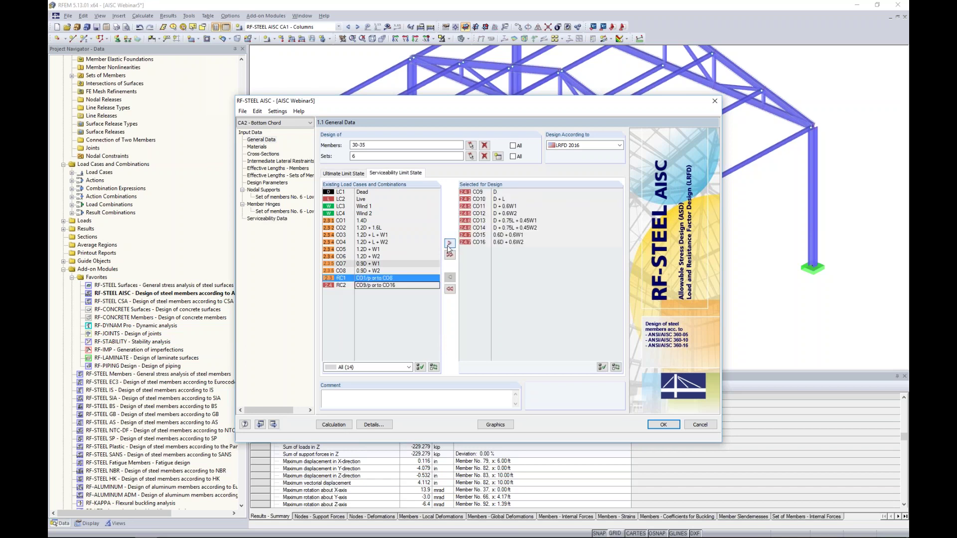
- Check the Steel A1085 material and disable the reduction of nominal thickness for HSS according to B4.2 in the design details
left_click(256, 146)
left_click(361, 171)
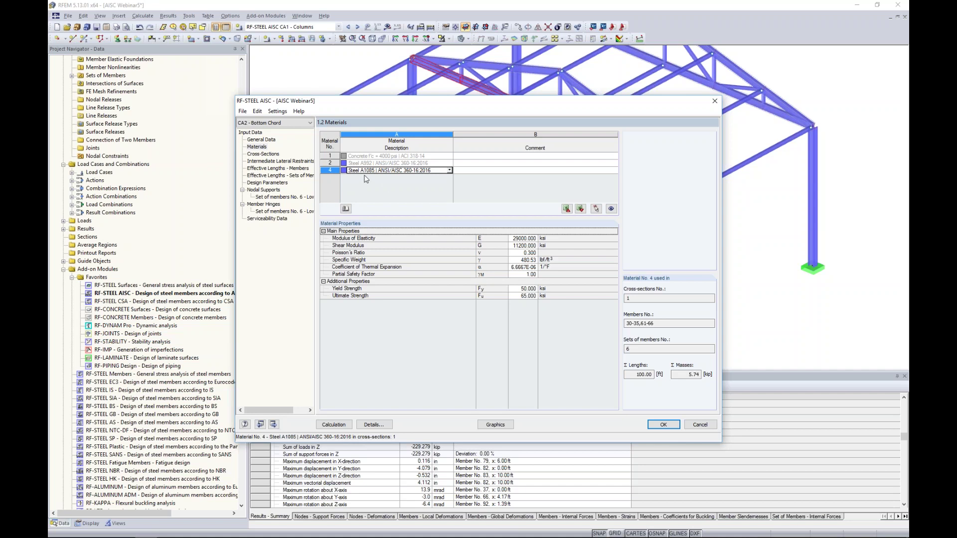
left_click(371, 425)
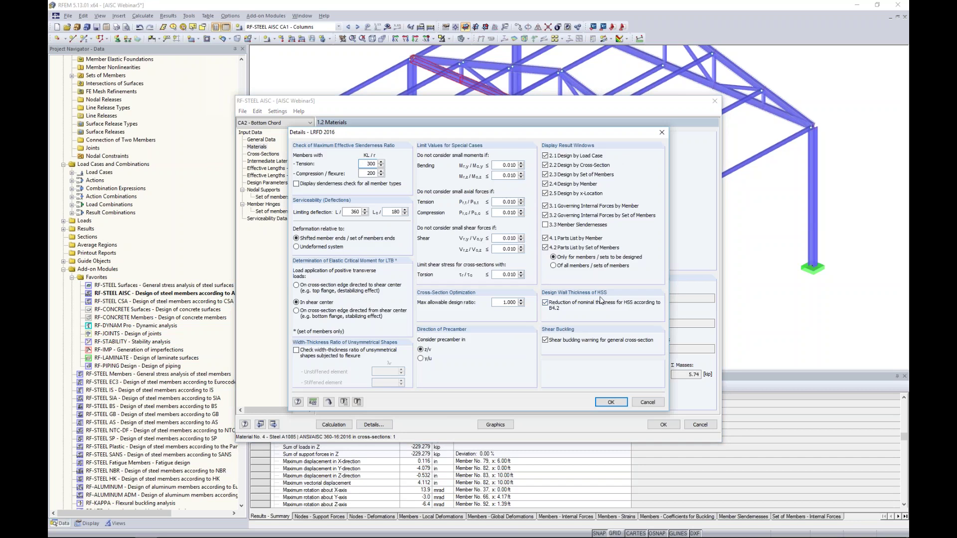
left_click(546, 304)
left_click(603, 405)
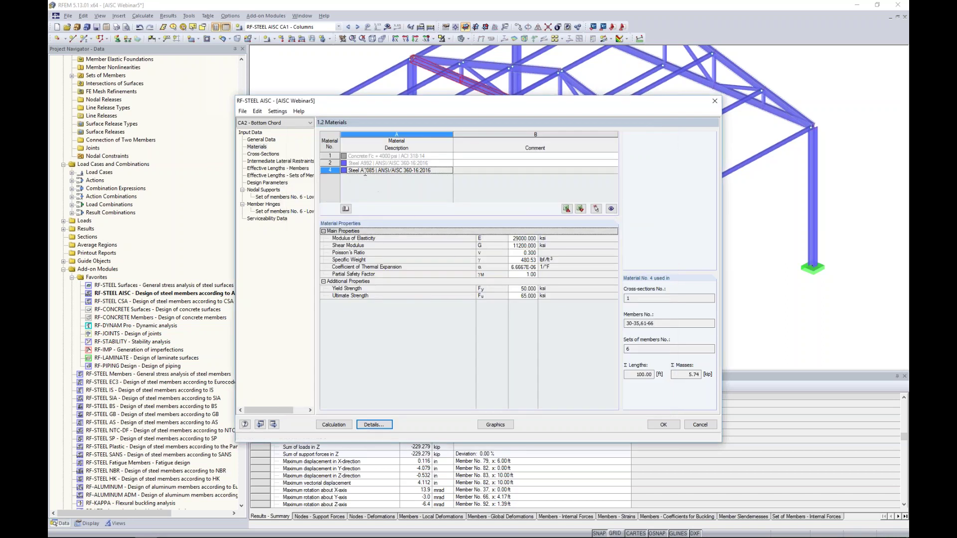
- Review the bottom chord's cross-sections, intermediate lateral restraints and member effective lengths
left_click(269, 155)
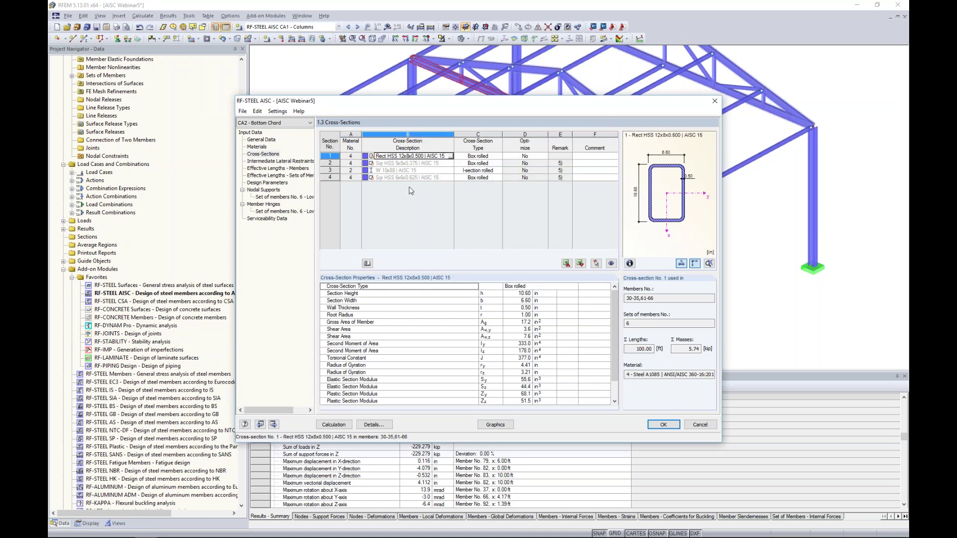
left_click(280, 161)
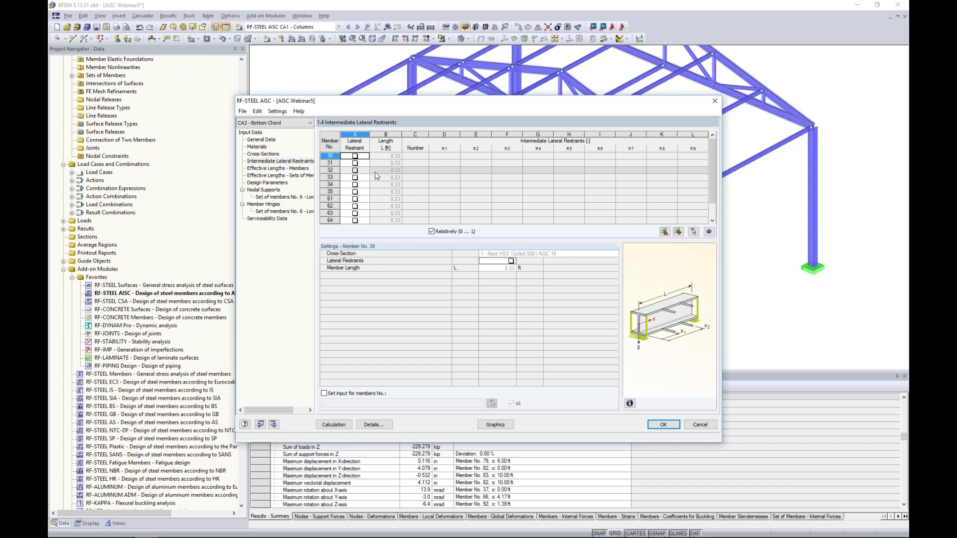
left_click(301, 168)
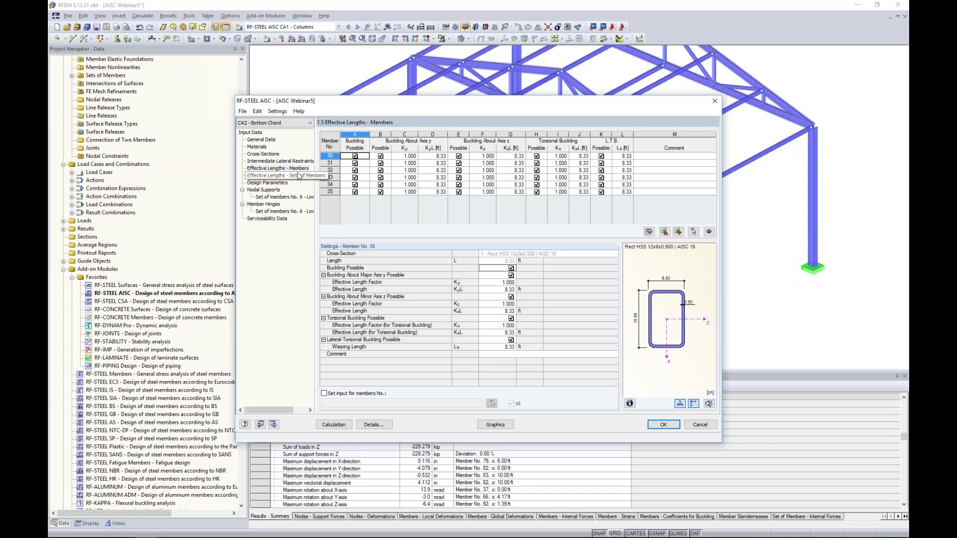
- Set member 30's major-axis effective length KyL to 50.00 ft by picking the bottom chord's two end nodes in the model
left_click_drag(375, 107, 375, 260)
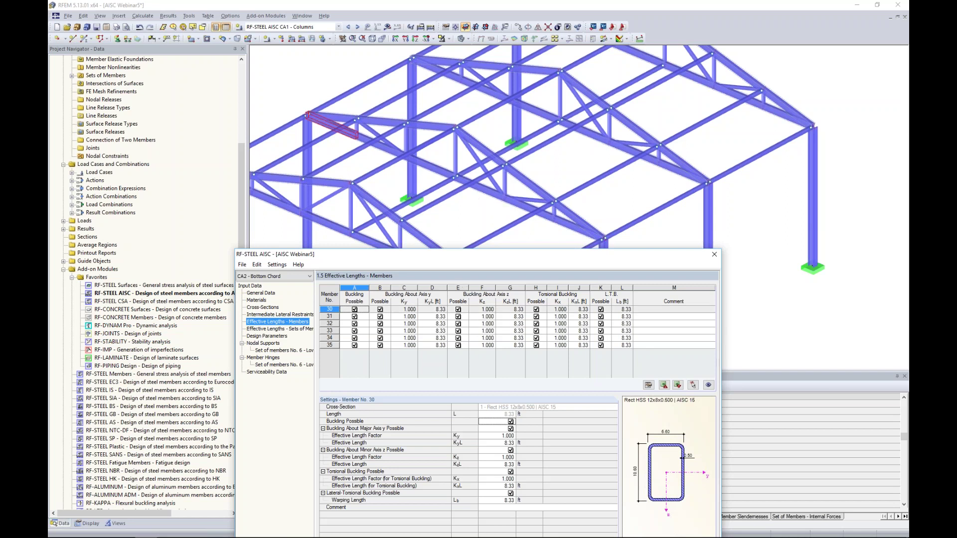
left_click(437, 310)
left_click(443, 310)
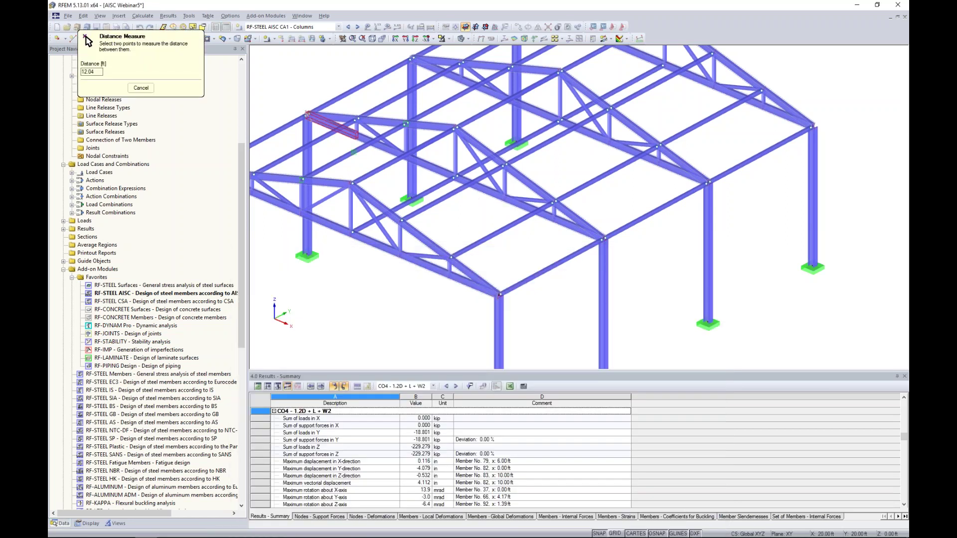
left_click(603, 239)
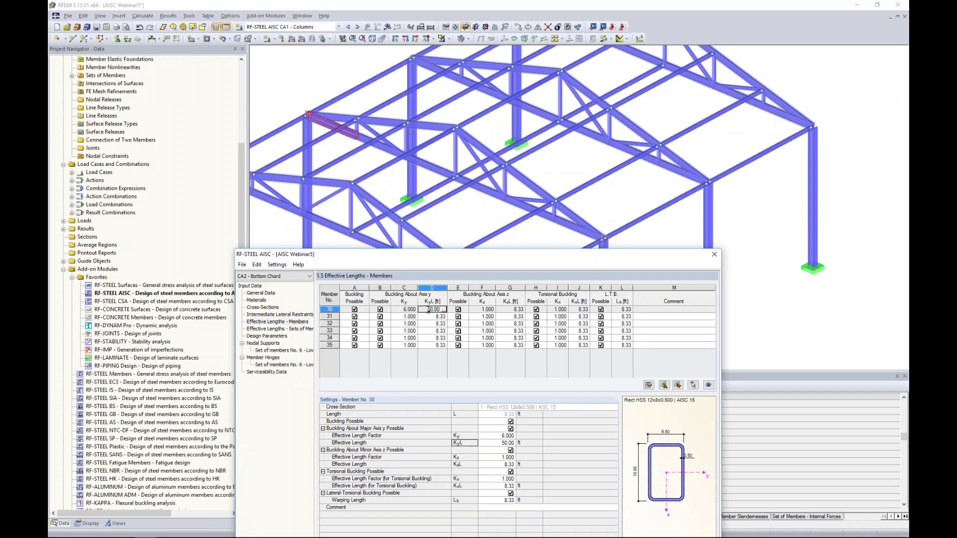
- Copy the 50.00 ft major-axis effective length KyL from member 30 to members 31-35
left_click(440, 317)
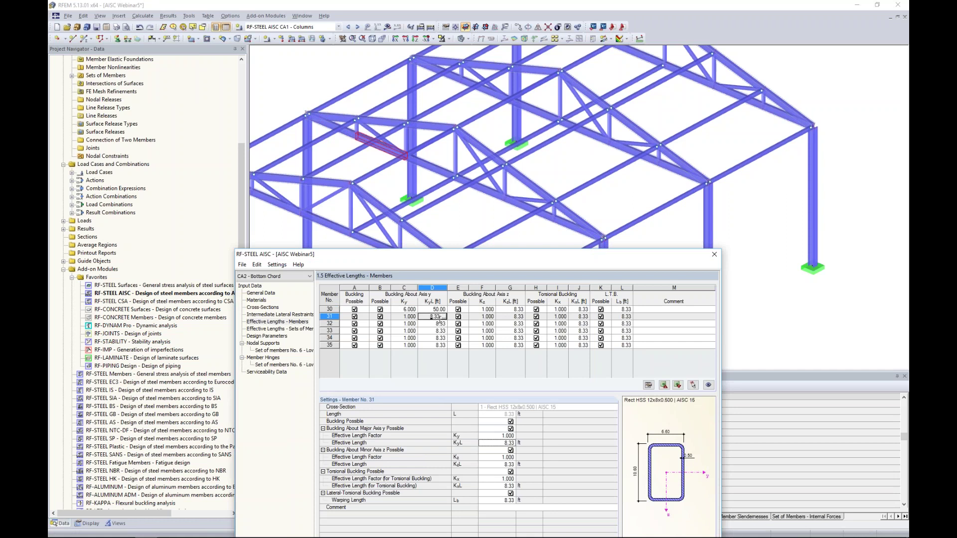
key("F8")
key("F8")
key("F8")
key("F8")
key("F8")
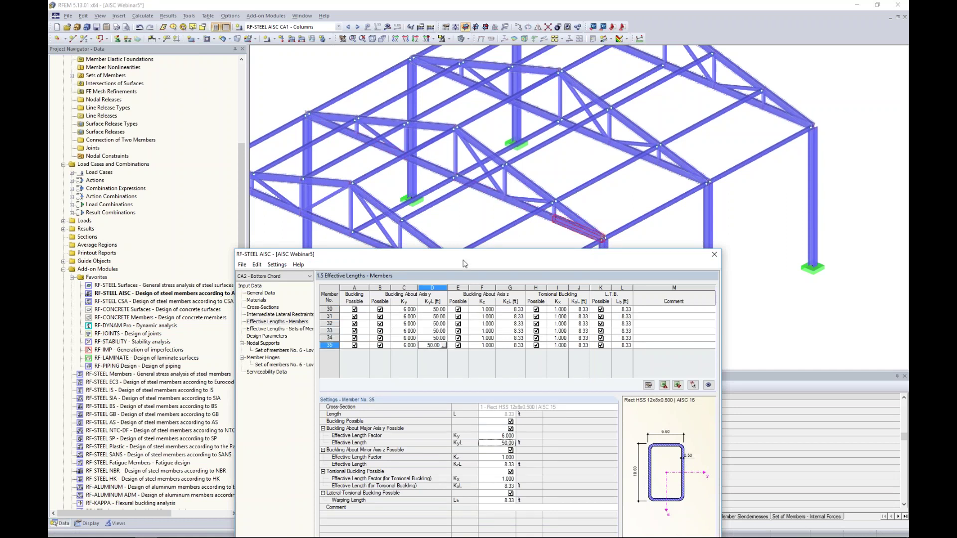
- Set member 30's minor-axis effective length KzL to 25.00 ft by picking the bottom chord's end node and midspan node
left_click_drag(463, 260, 487, 166)
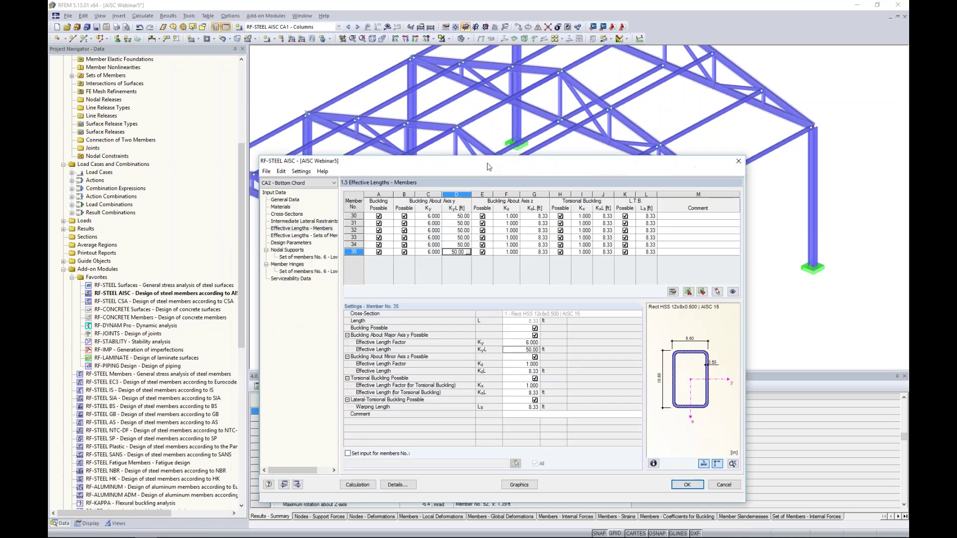
left_click(534, 216)
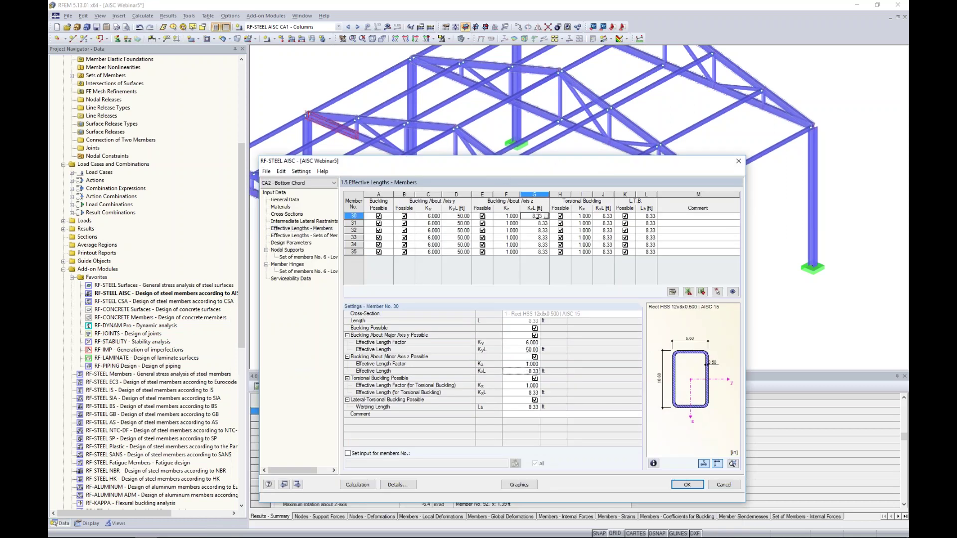
left_click_drag(524, 167, 530, 249)
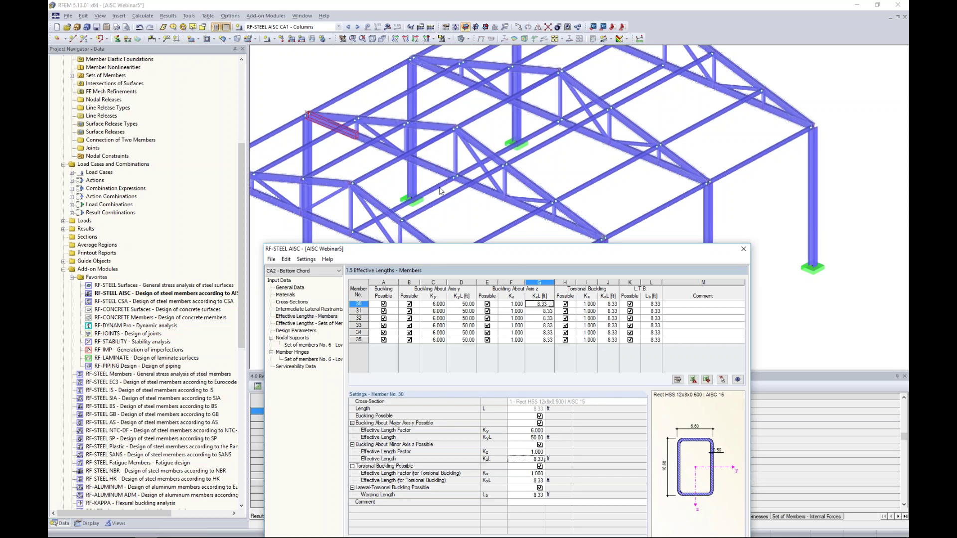
left_click(551, 304)
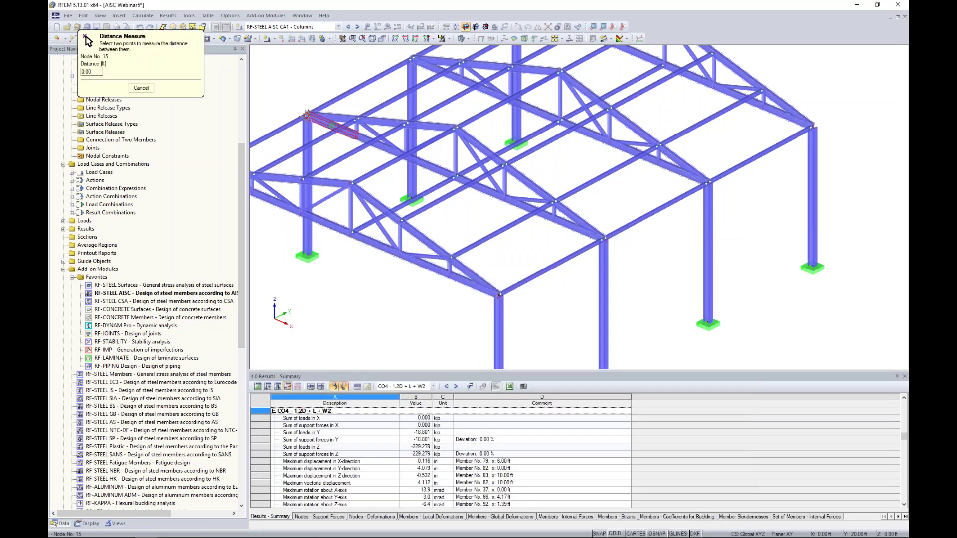
left_click(455, 177)
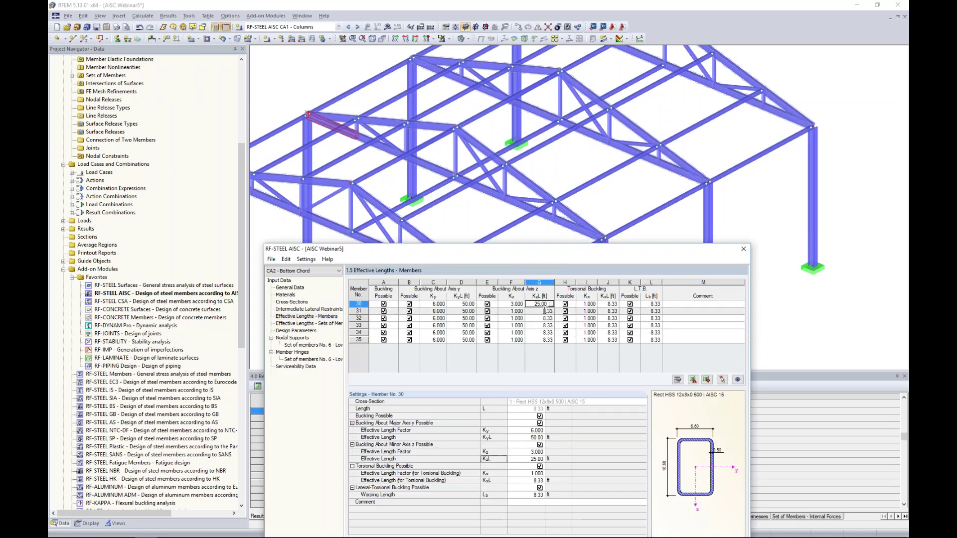
- Copy the 25.00 ft minor-axis effective length KzL from member 30 to members 31-35
left_click(538, 311)
key("F8")
key("F8")
key("F8")
key("F8")
key("F8")
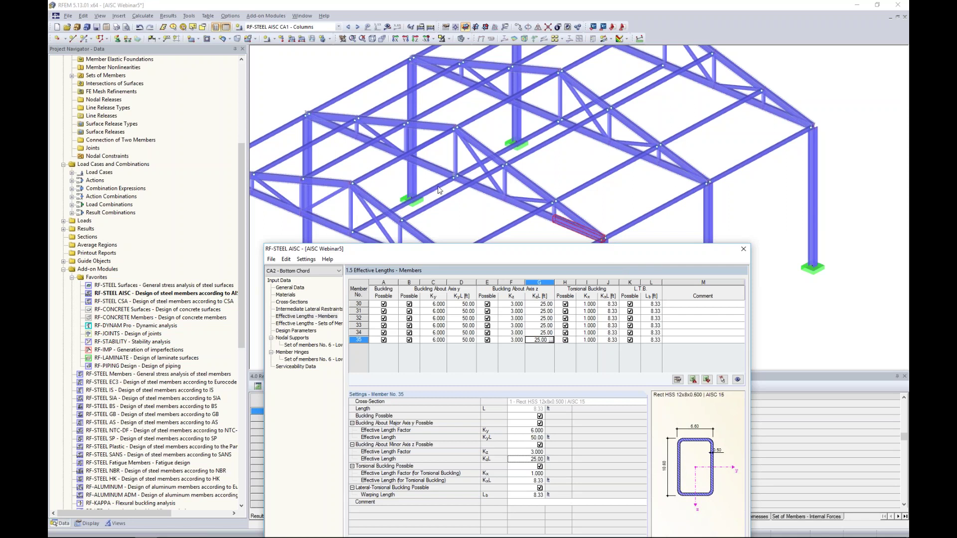
- Copy the 25.00 ft KzL values of members 30-35 into their torsional buckling lengths KxL, replacing all existing values
left_click_drag(491, 245, 485, 104)
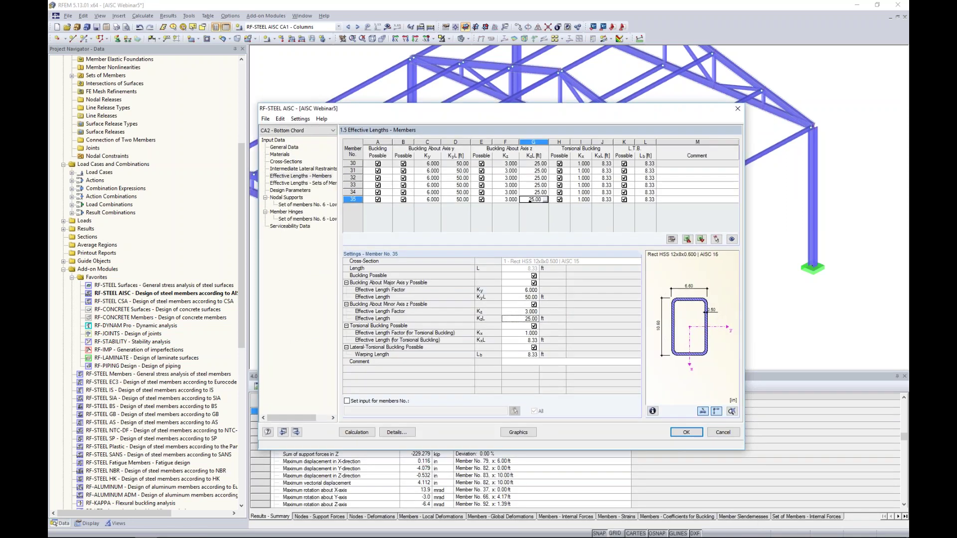
left_click_drag(529, 163, 536, 199)
key("super+c")
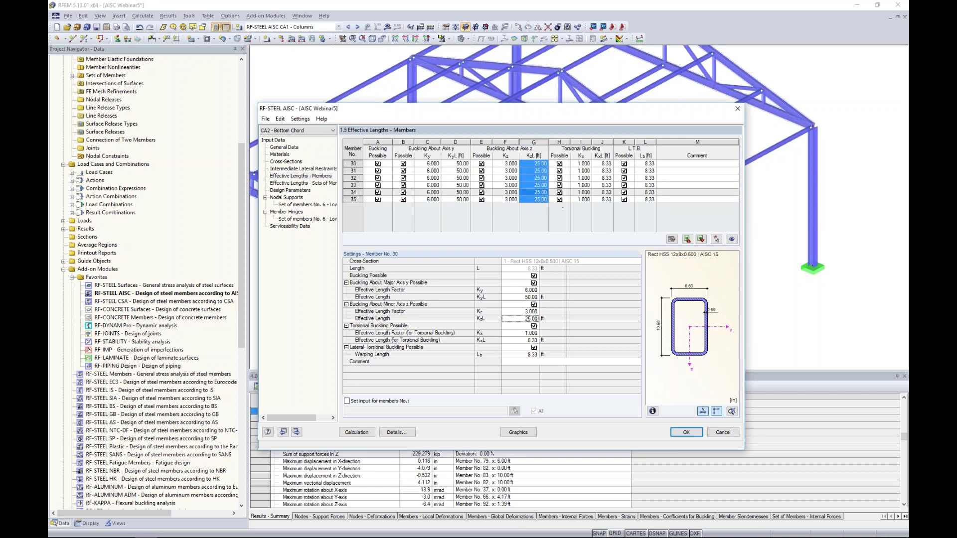
left_click_drag(602, 164, 605, 201)
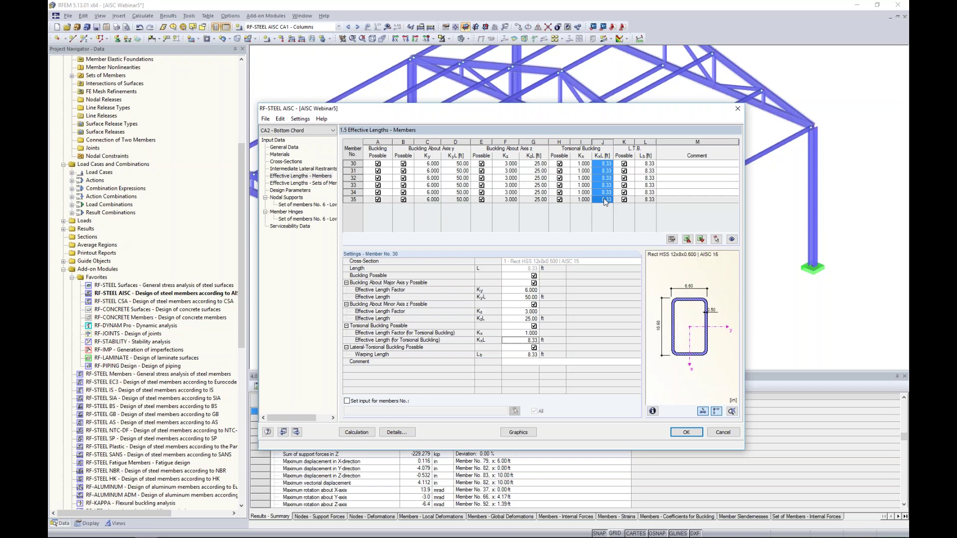
key("ctrl+v")
left_click(473, 296)
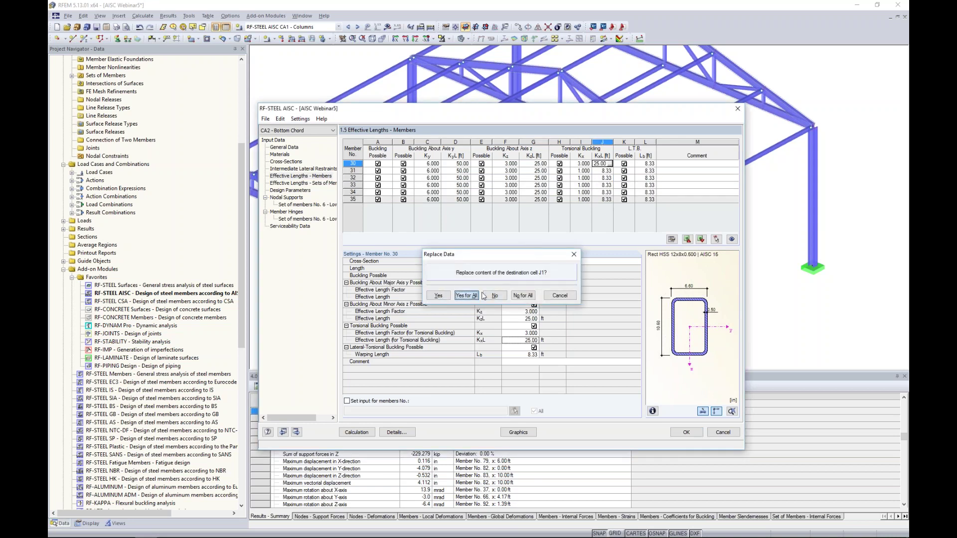
- Copy the 25.00 ft length into the lateral-torsional buckling length Ls of members 30-35, replacing all existing values
left_click_drag(645, 163, 645, 203)
key("ctrl+v")
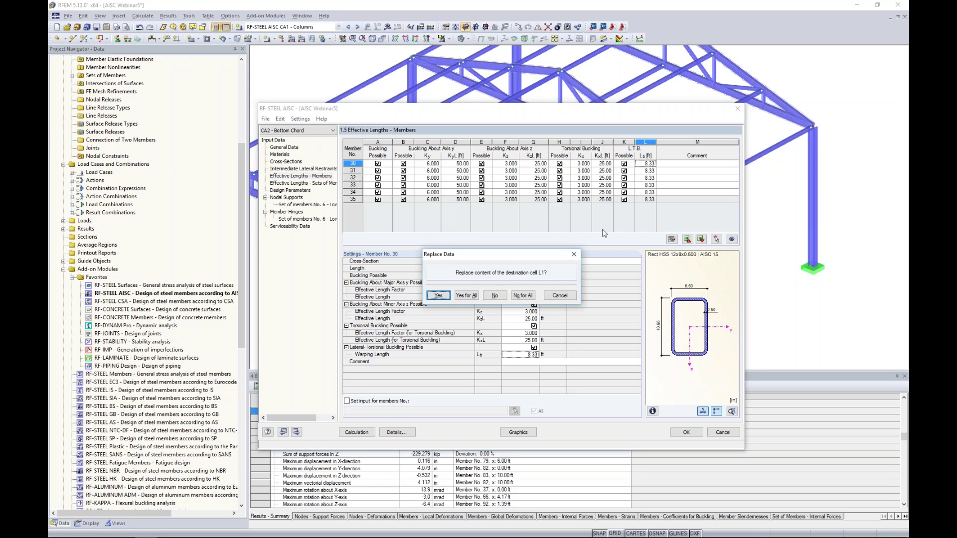
left_click(475, 296)
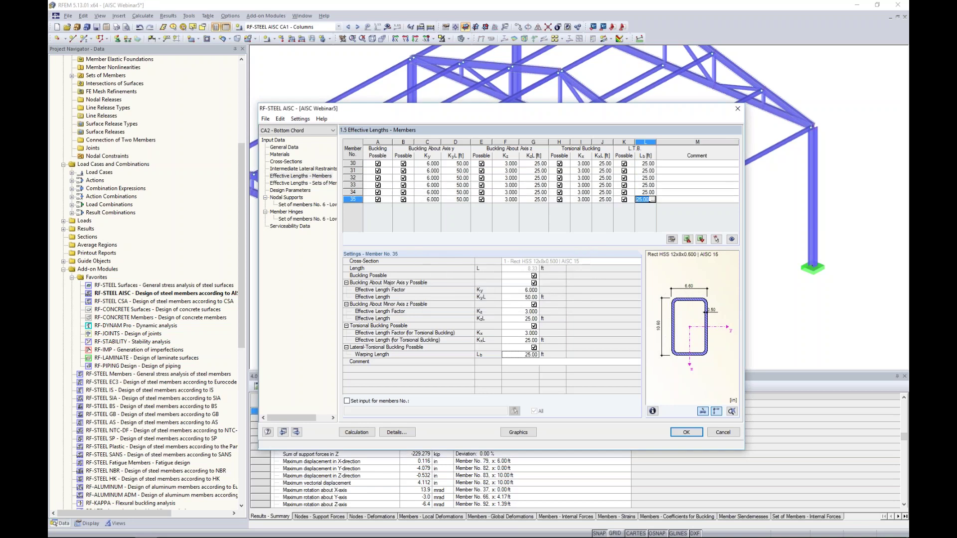
- Review the effective length settings for set of members No. 6
left_click(319, 183)
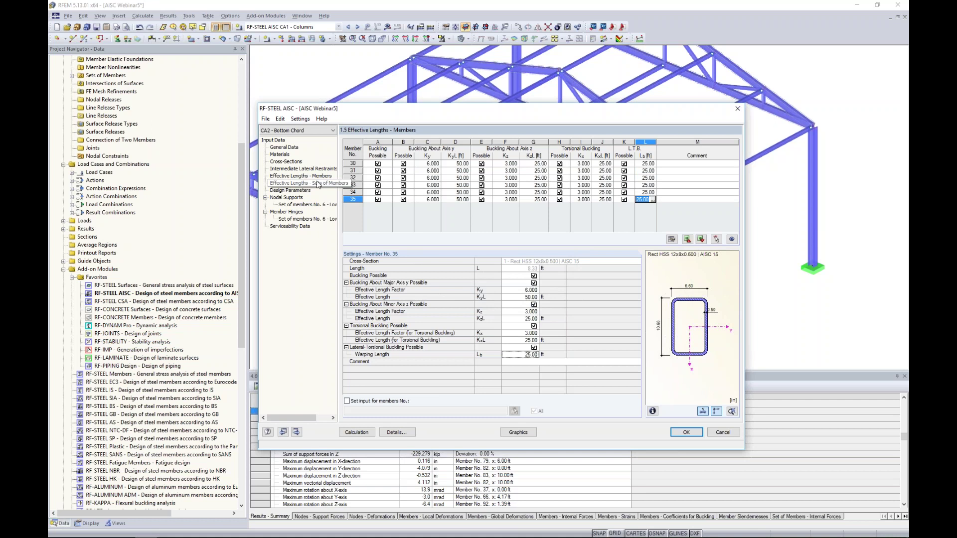
left_click_drag(421, 112, 434, 203)
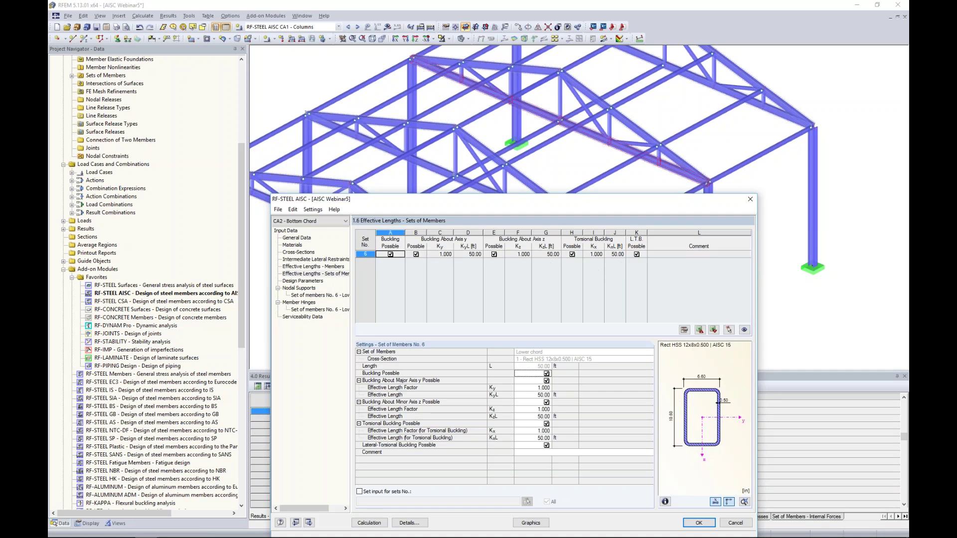
left_click_drag(522, 203, 524, 106)
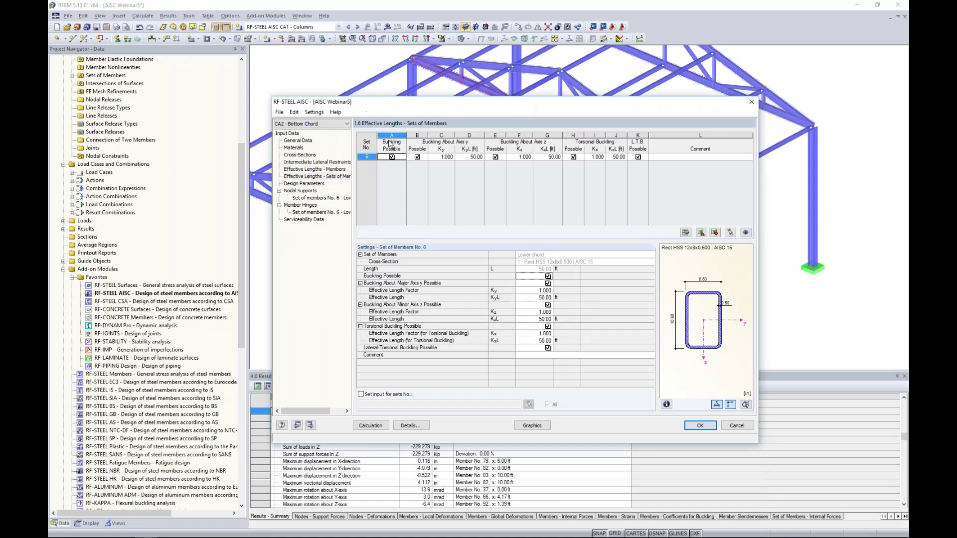
- Open the nodal supports of set of members No. 6 and isolate the lower chord in the preview
left_click(308, 199)
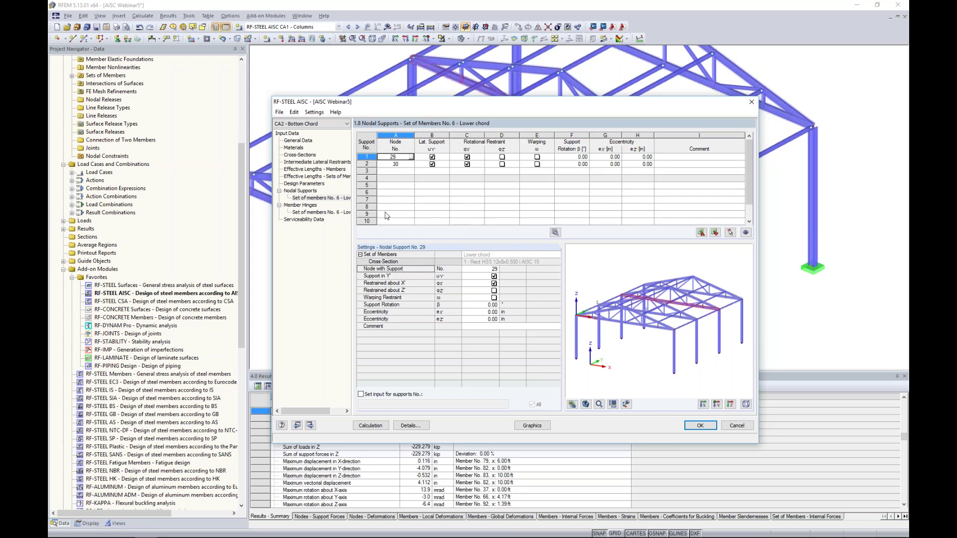
middle_click_drag(679, 317, 721, 339, "ctrl")
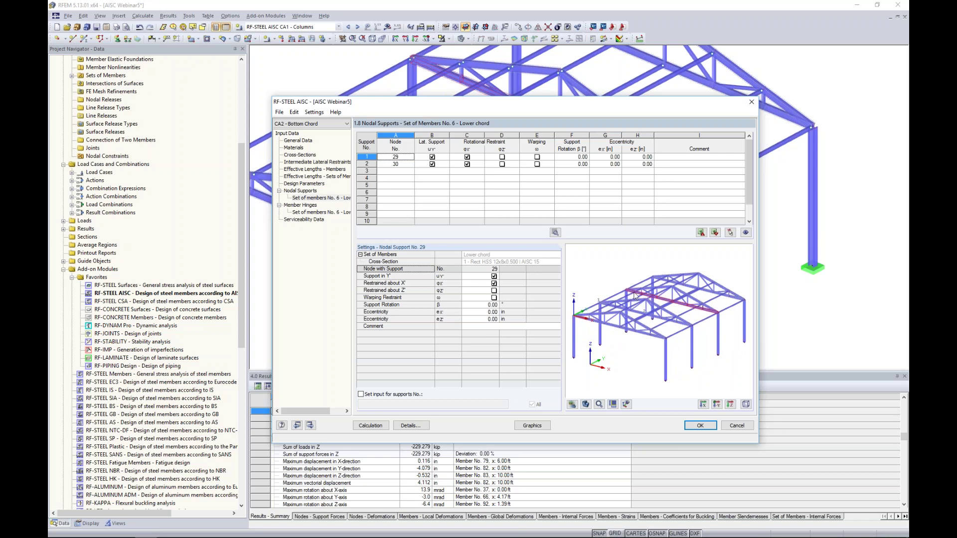
scroll(690, 308, "up", 5)
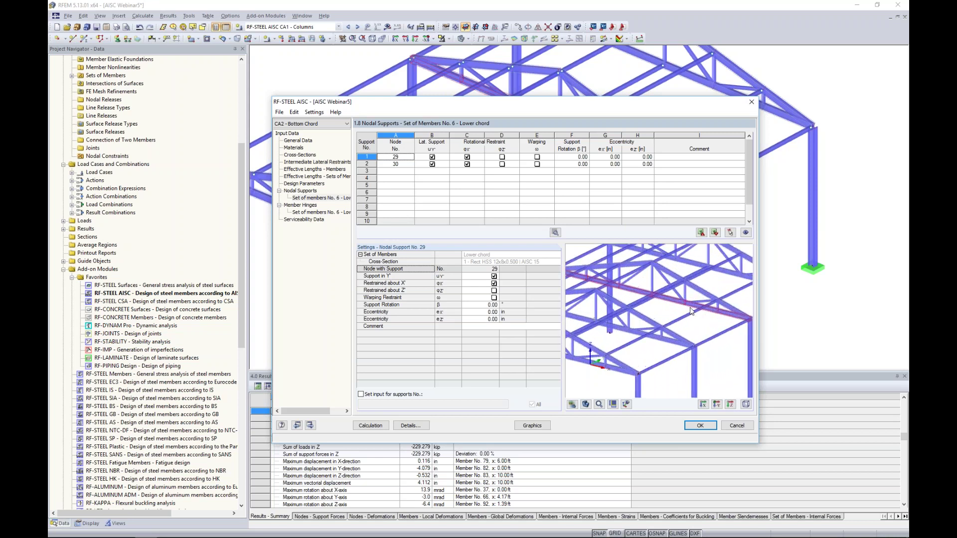
left_click(626, 404)
scroll(672, 345, "down", 1)
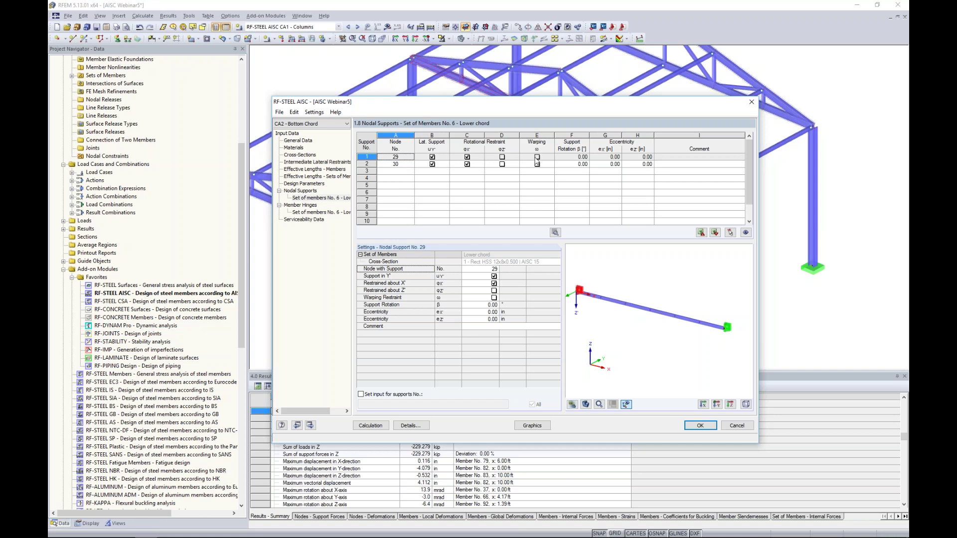
- Try a warping restraint with an angle-type warp stiffener at support node 29, and clear it again
left_click(535, 157)
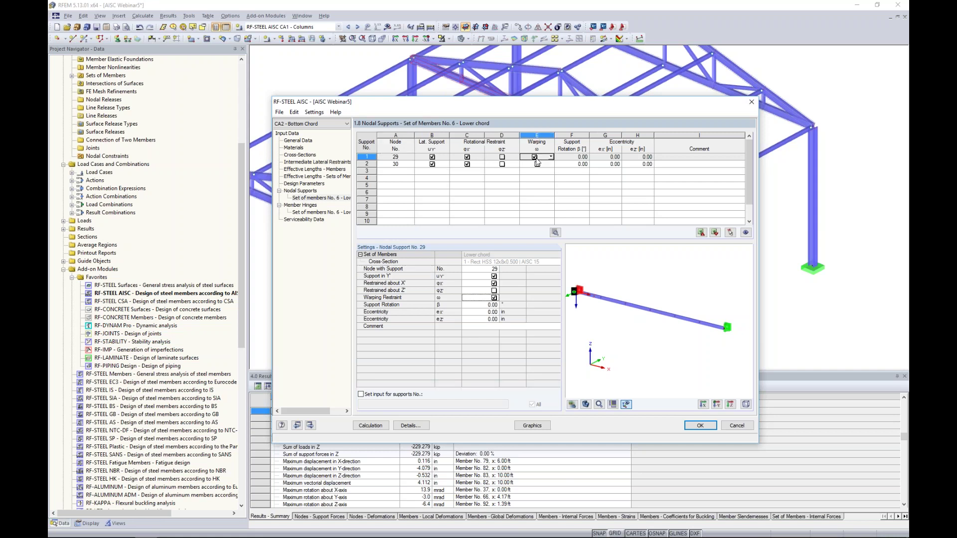
left_click(555, 233)
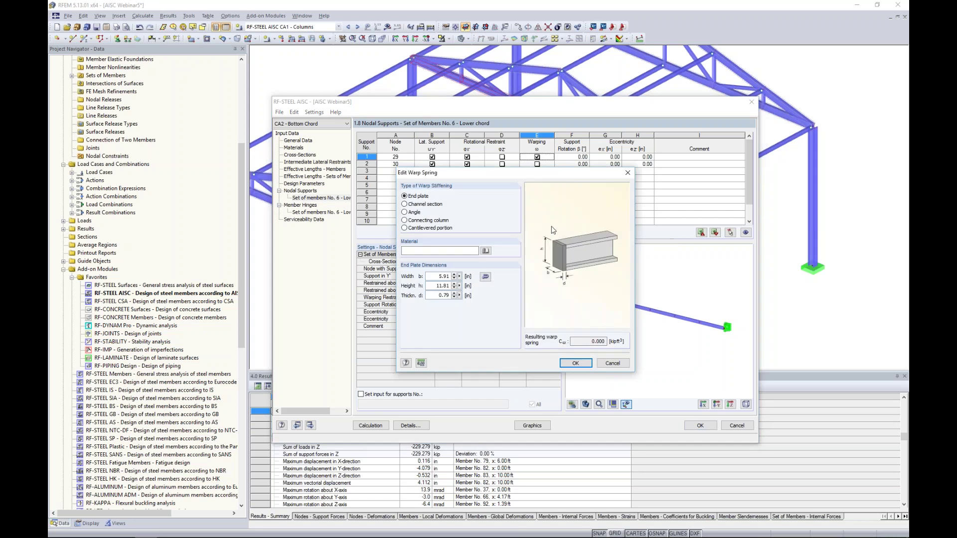
left_click(404, 205)
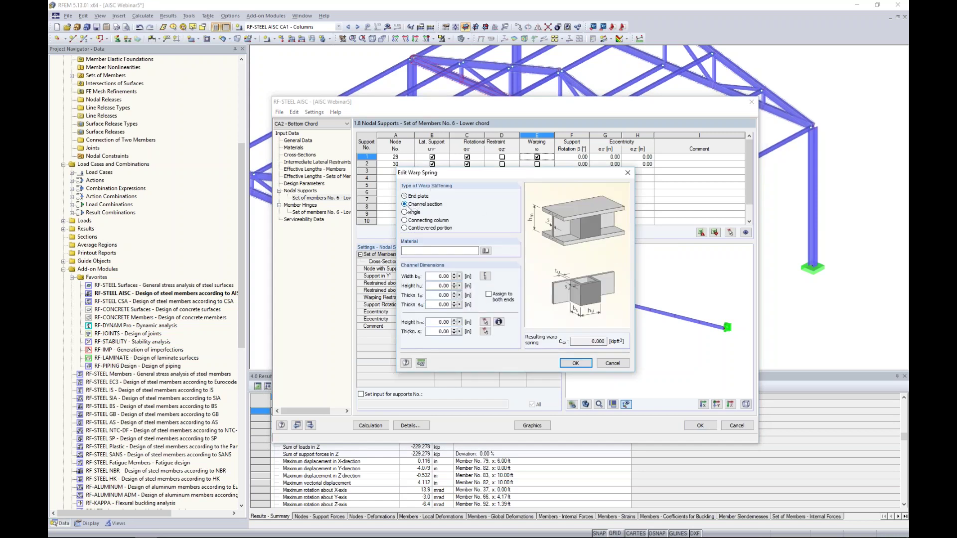
left_click(404, 212)
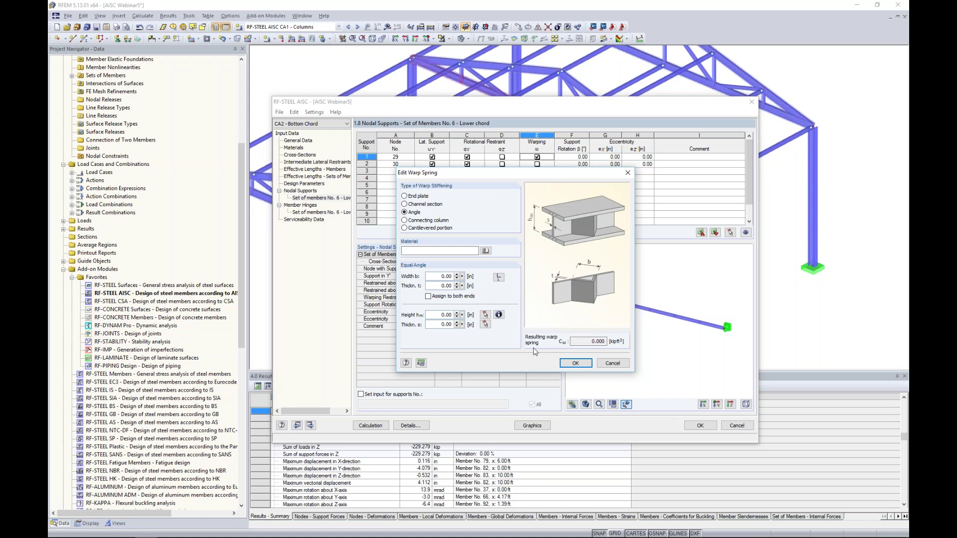
left_click(569, 365)
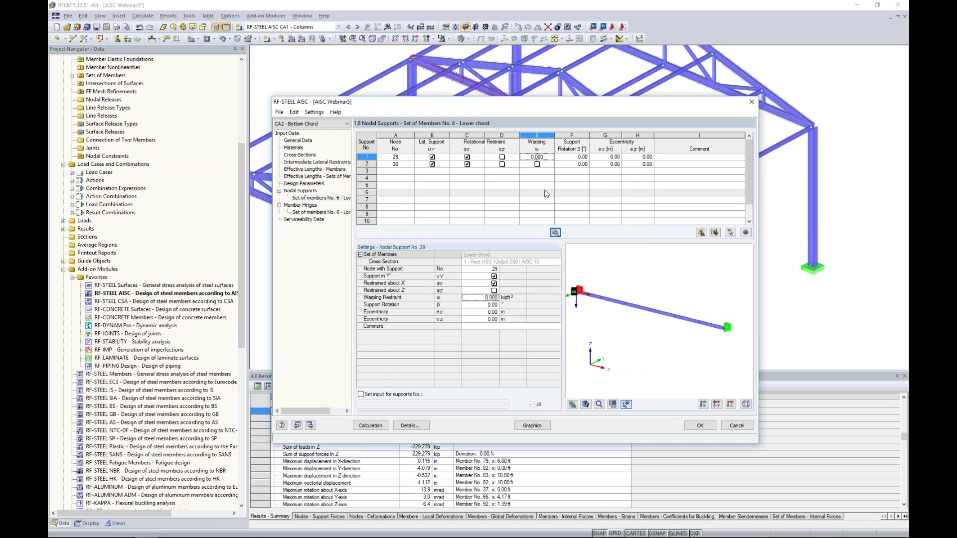
left_click(536, 157)
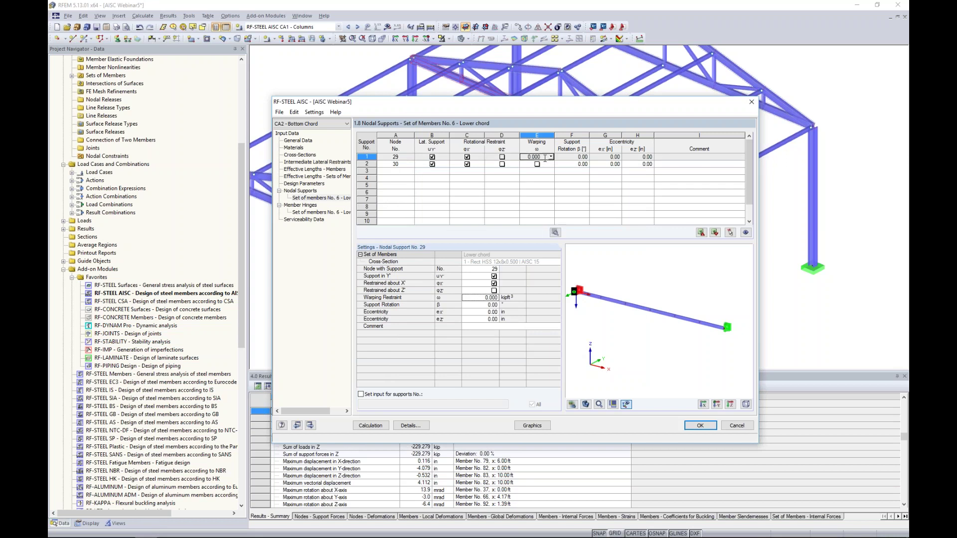
left_click(550, 157)
left_click(545, 172)
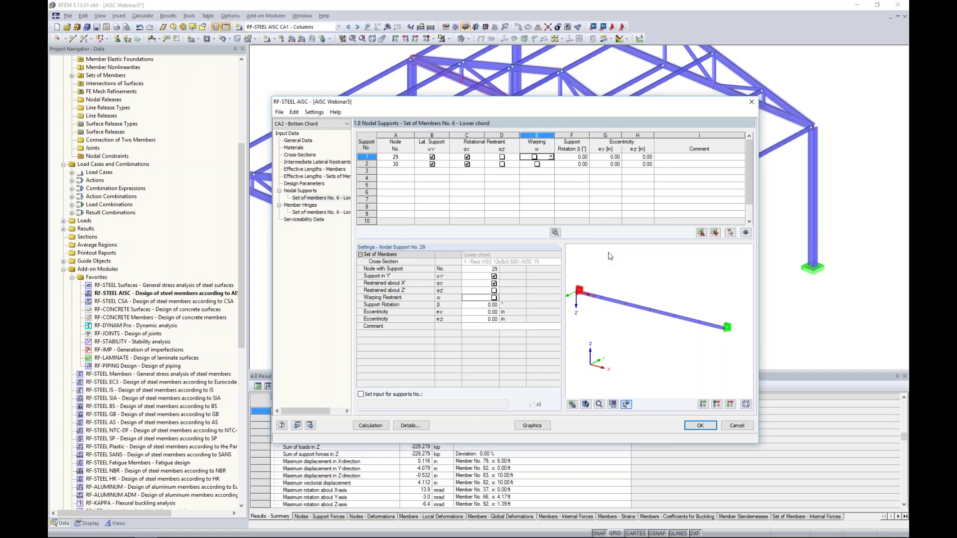
- Add a third nodal support to the lower chord set by picking its midspan node 38 in the model
left_click(401, 172)
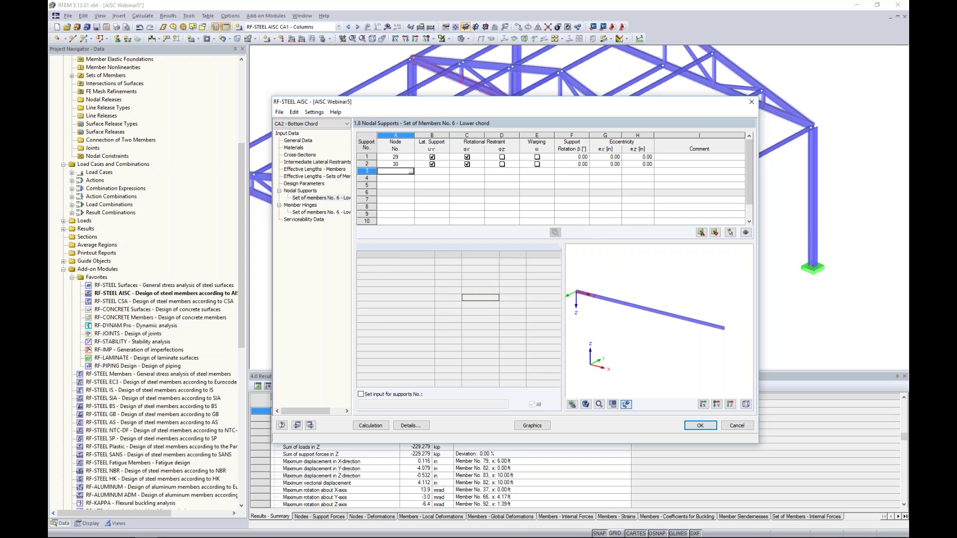
left_click(410, 171)
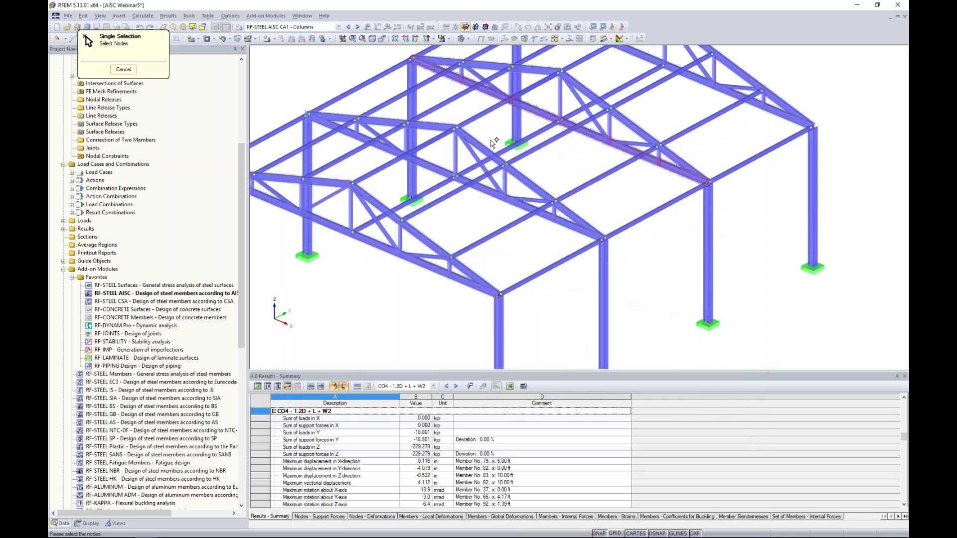
left_click(559, 121)
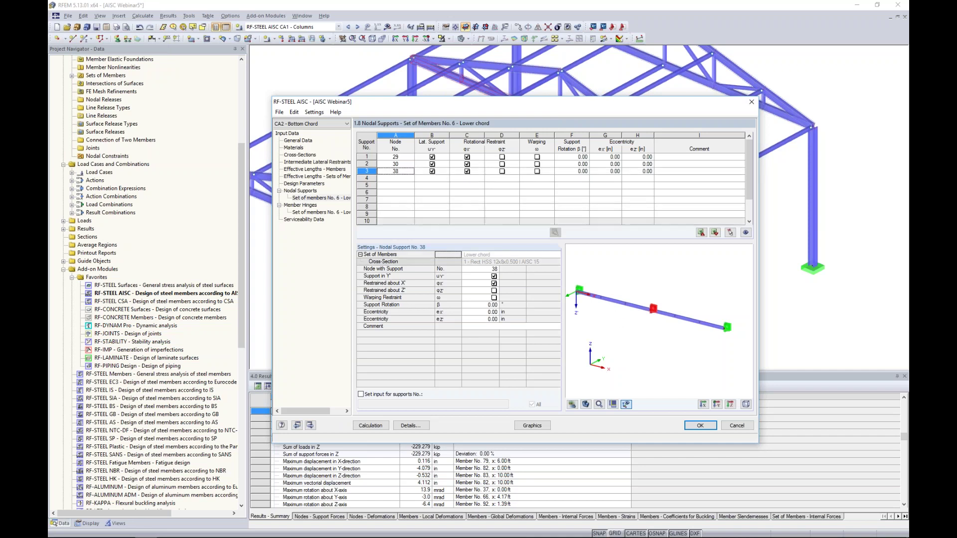
middle_click_drag(582, 297, 600, 294)
scroll(600, 293, "up", 4)
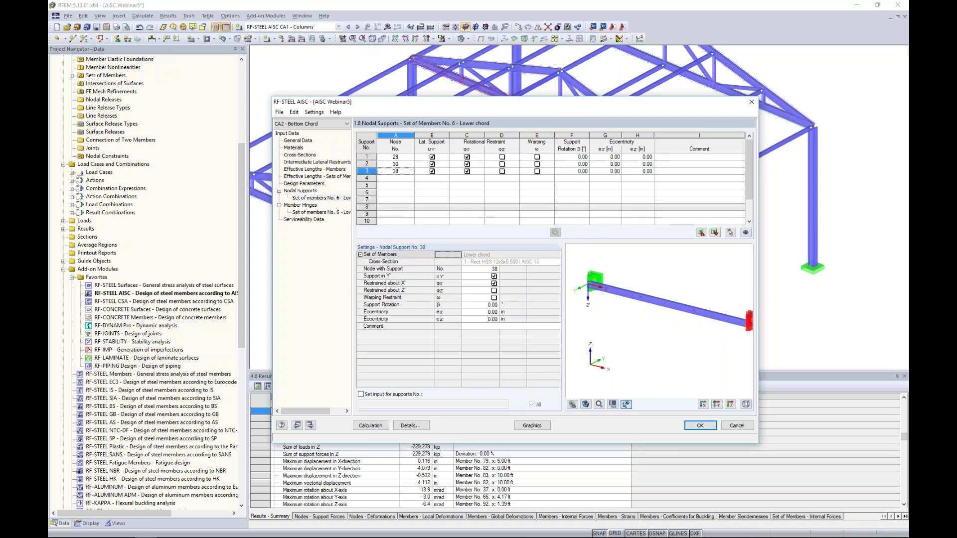
- Review the member hinges and effective lengths of set of members No. 6 and the members' design parameters
left_click(336, 213)
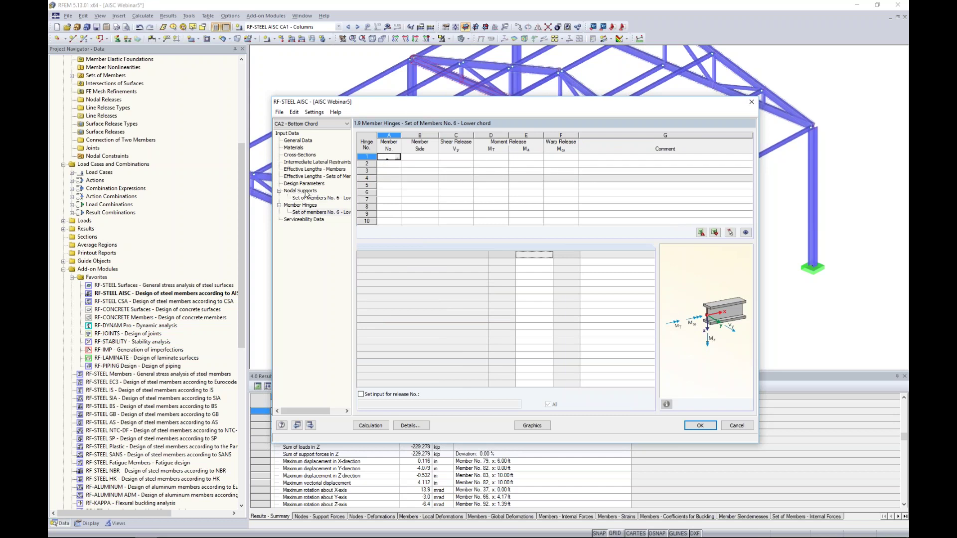
left_click(343, 177)
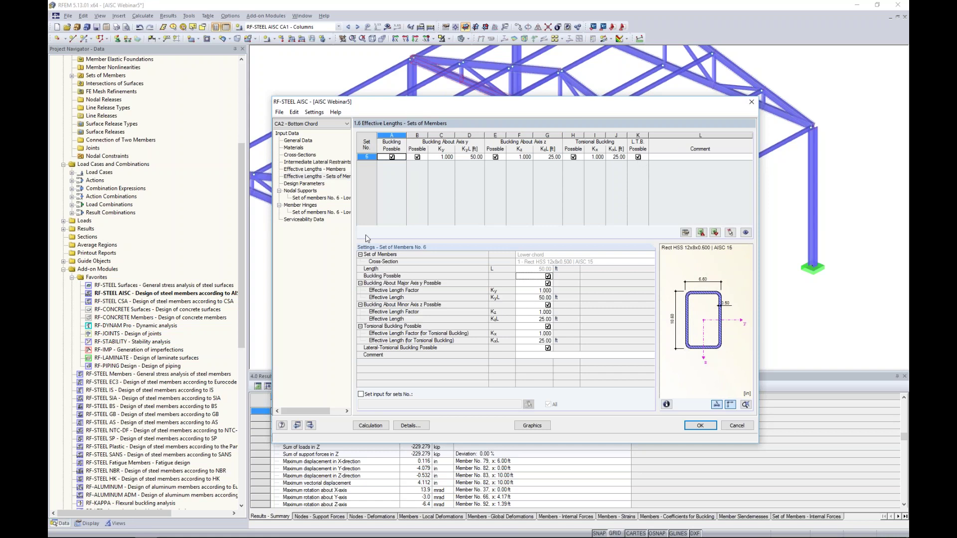
left_click(314, 183)
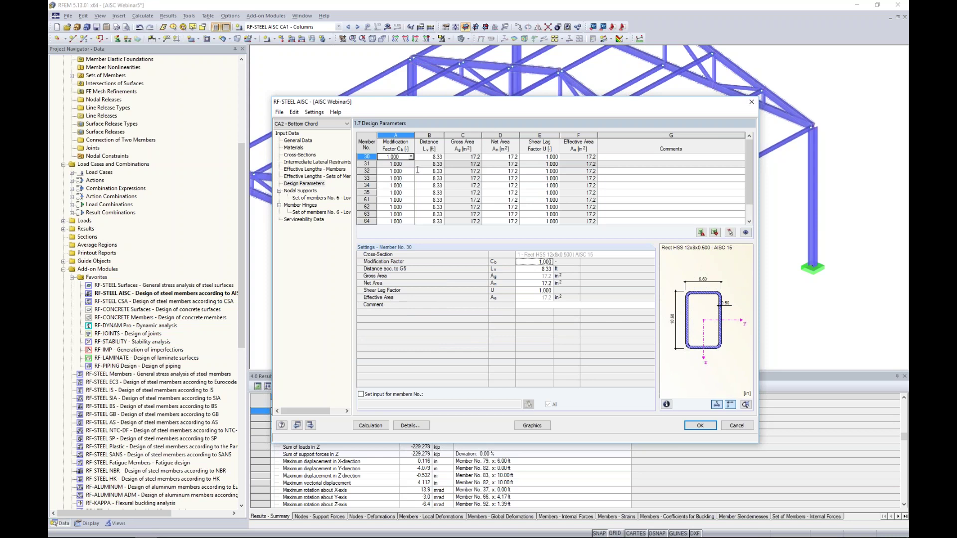
- Add members 30-35 to the serviceability data by picking the bottom chord members in the model
left_click(310, 221)
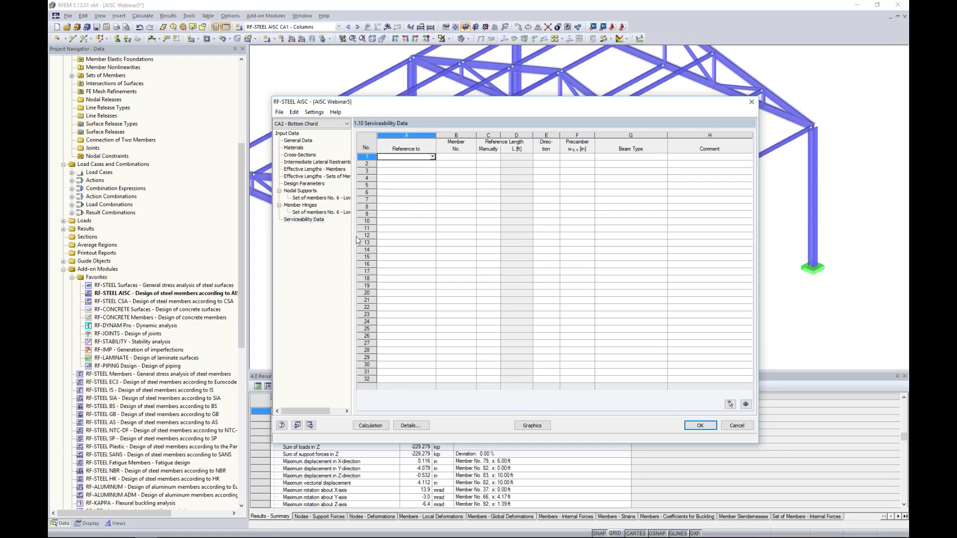
left_click(432, 157)
left_click(424, 164)
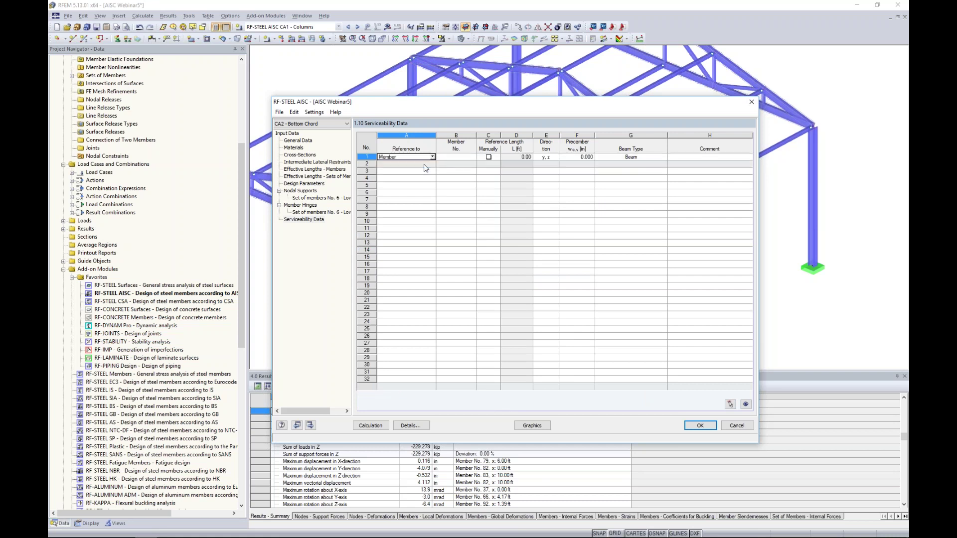
left_click(468, 157)
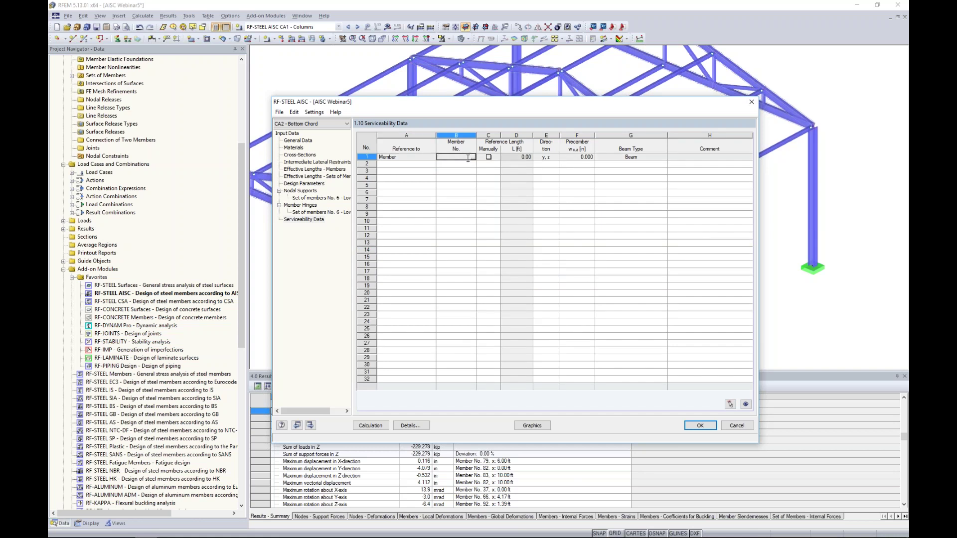
left_click(472, 157)
left_click(347, 135)
left_click(381, 145)
left_click(431, 166)
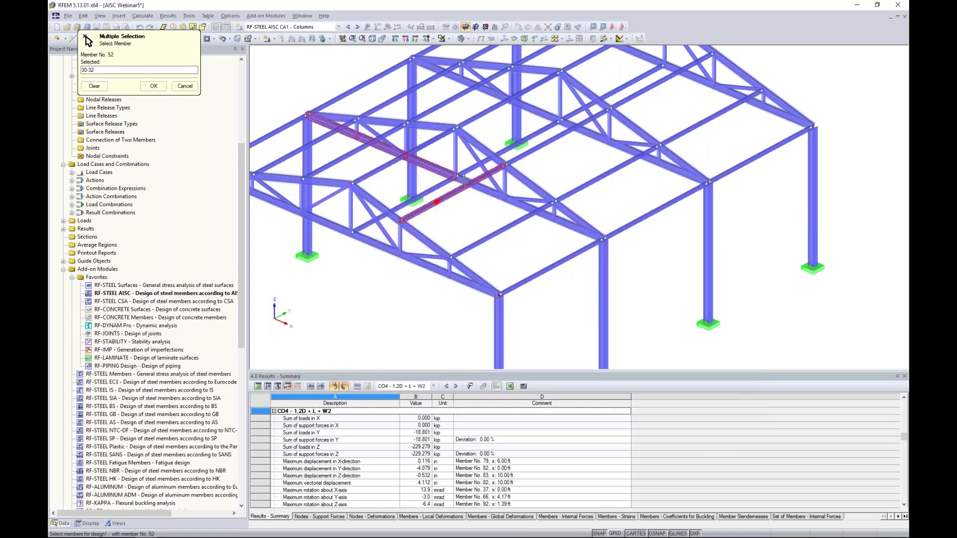
left_click(518, 203)
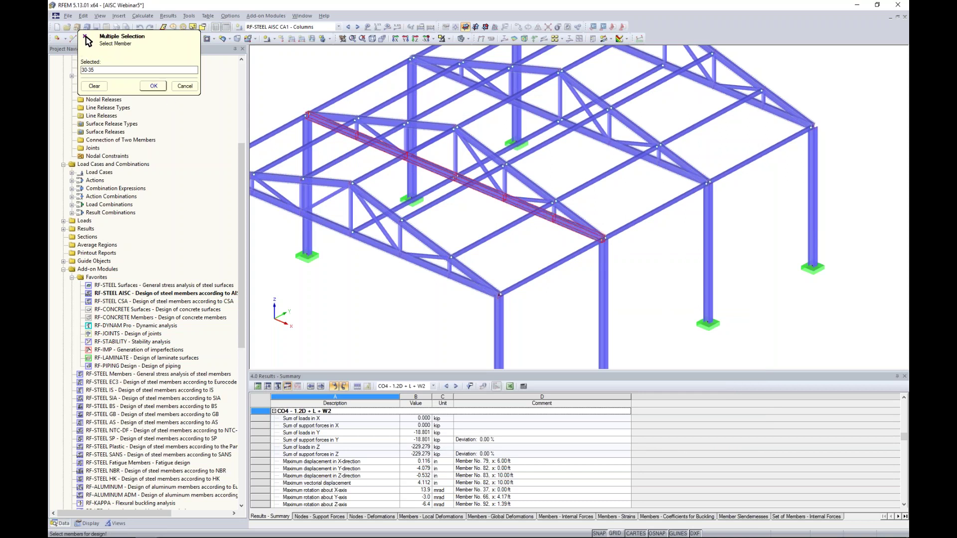
left_click(154, 86)
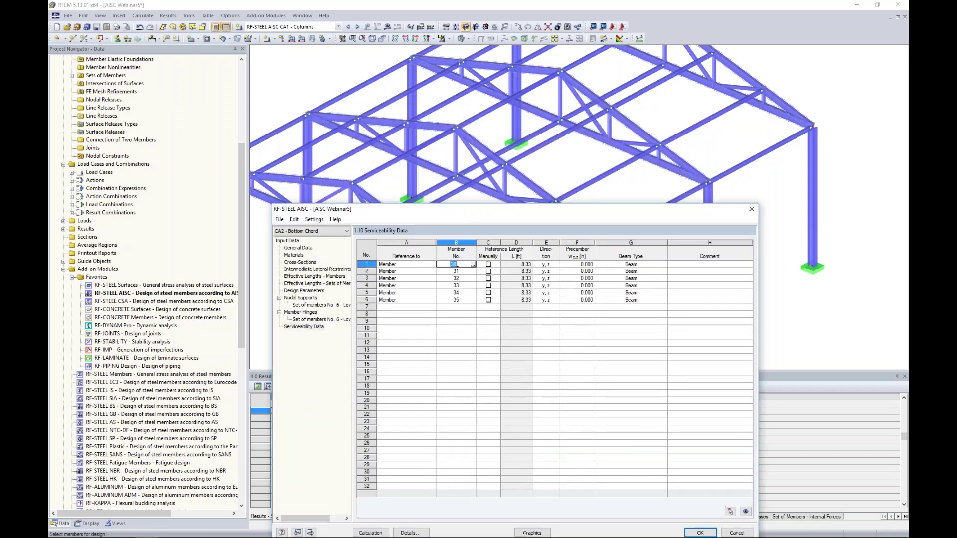
- Enable manual reference lengths for members 30-35 in the serviceability data
left_click(489, 264)
left_click(489, 271)
left_click(488, 279)
left_click(489, 286)
left_click(488, 293)
left_click(488, 300)
- Set member 30's reference length to 50.00 ft by picking the bottom chord's two end nodes
left_click(527, 264)
left_click(529, 264)
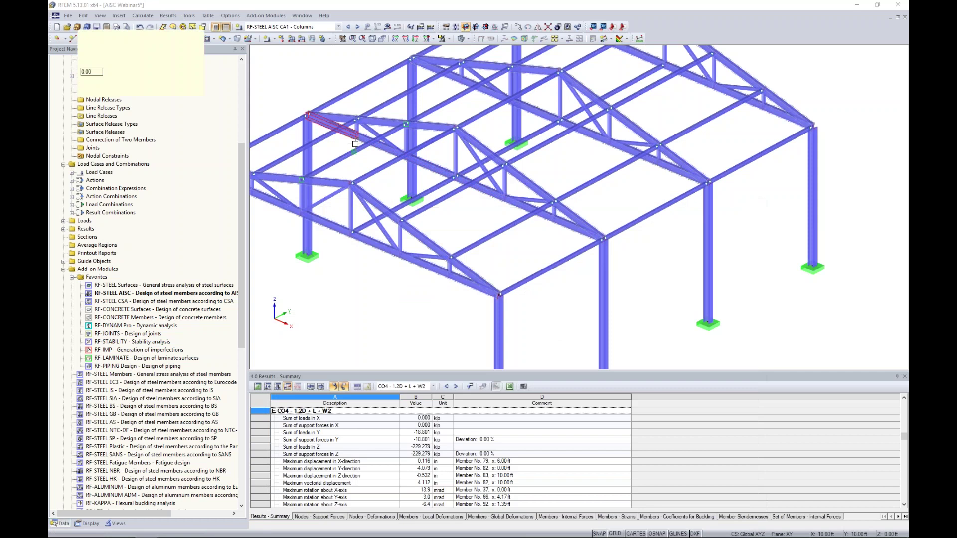
left_click(601, 238)
- Copy the 50.00 ft reference length from member 30 to members 31-35
key("ctrl+c")
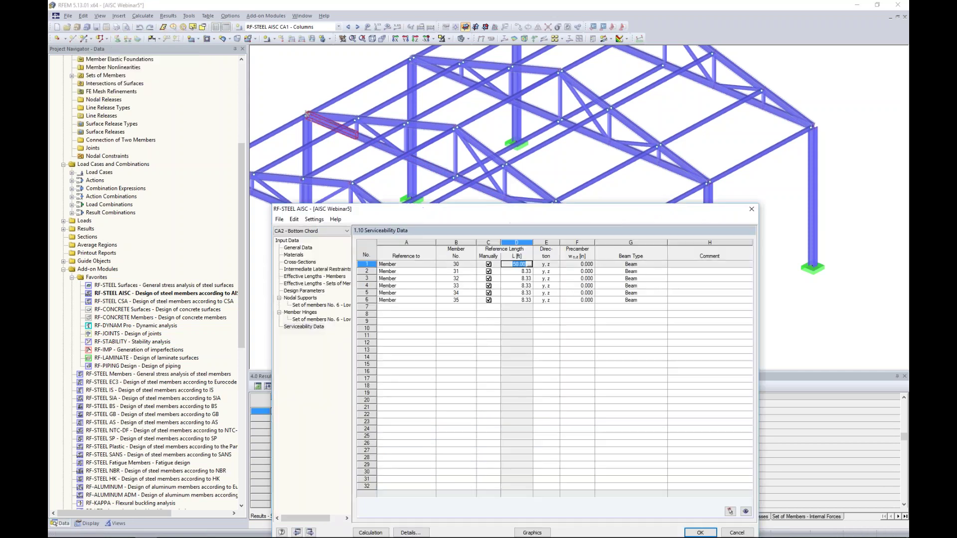
key("Down")
key("ctrl+v")
key("Down")
key("ctrl+v")
key("Down")
key("ctrl+v")
key("Down")
key("ctrl+v")
key("Down")
key("ctrl+v")
key("Down")
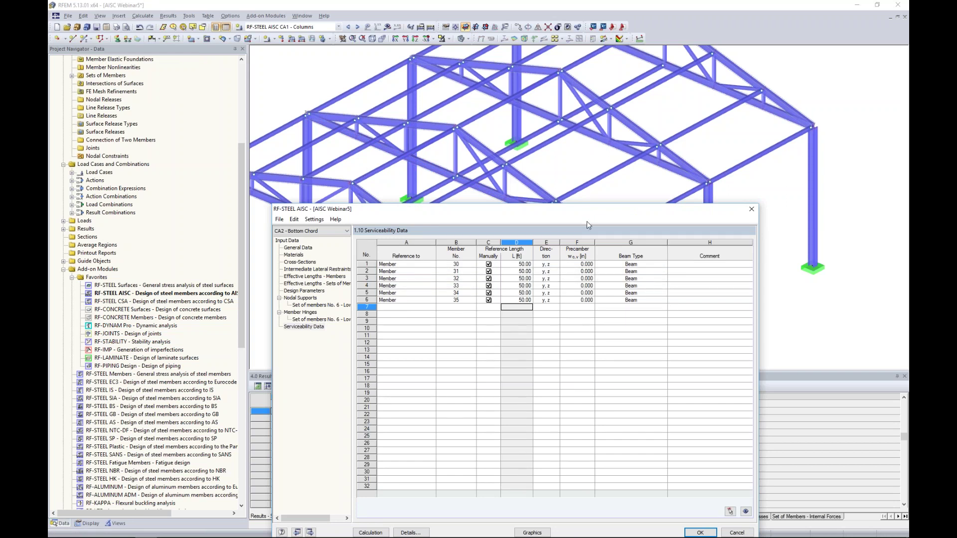
- Add set of members 6, the lower chord, as a seventh entry in the serviceability data
left_click_drag(582, 210, 607, 76)
left_click(430, 174)
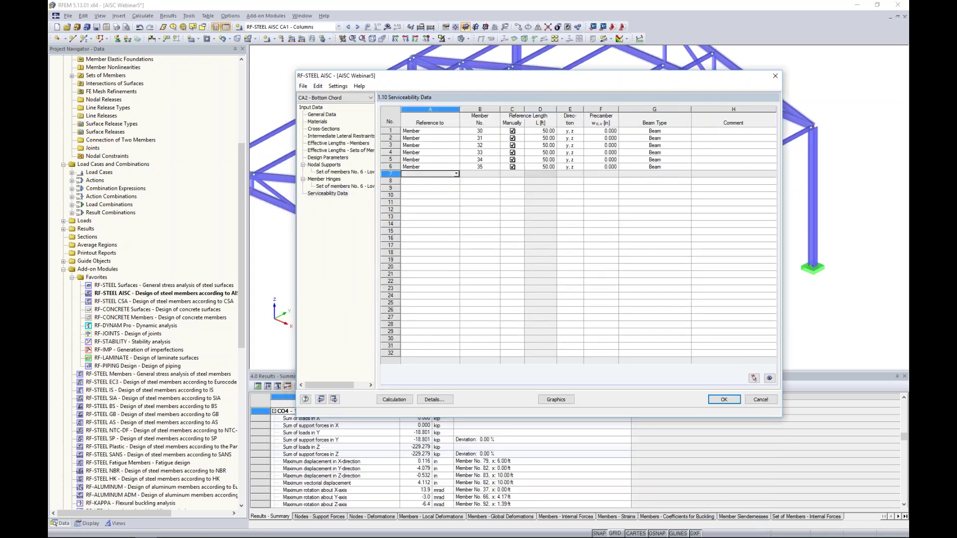
left_click(456, 174)
left_click(445, 188)
left_click(492, 174)
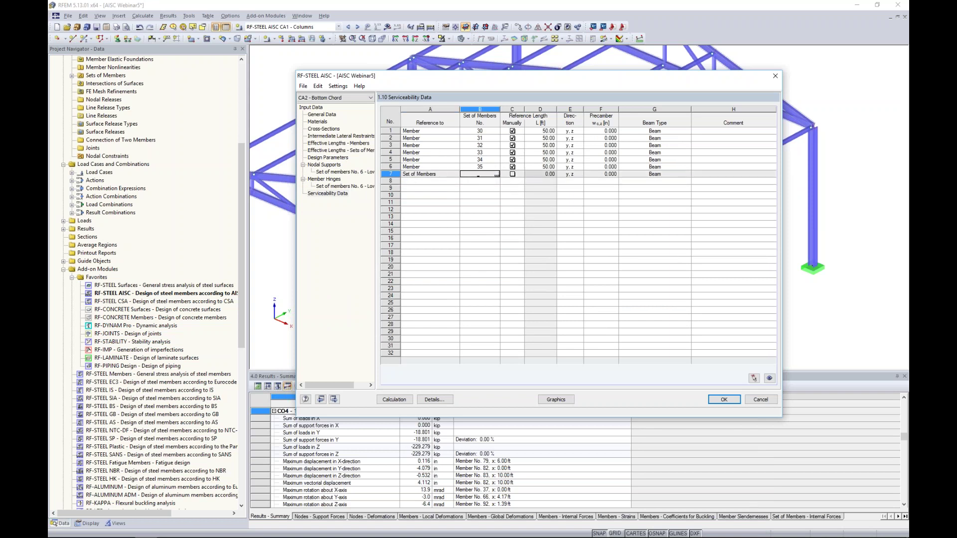
left_click(497, 174)
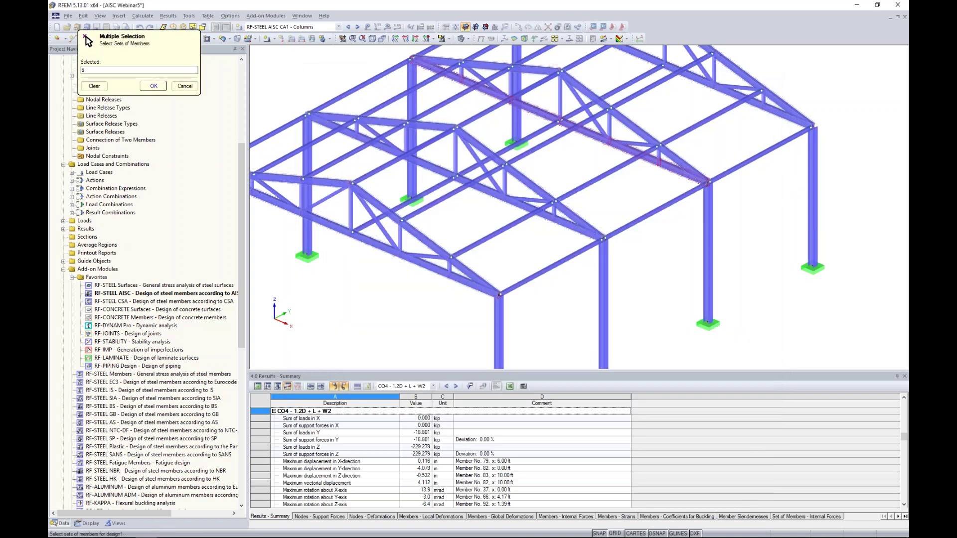
left_click(149, 86)
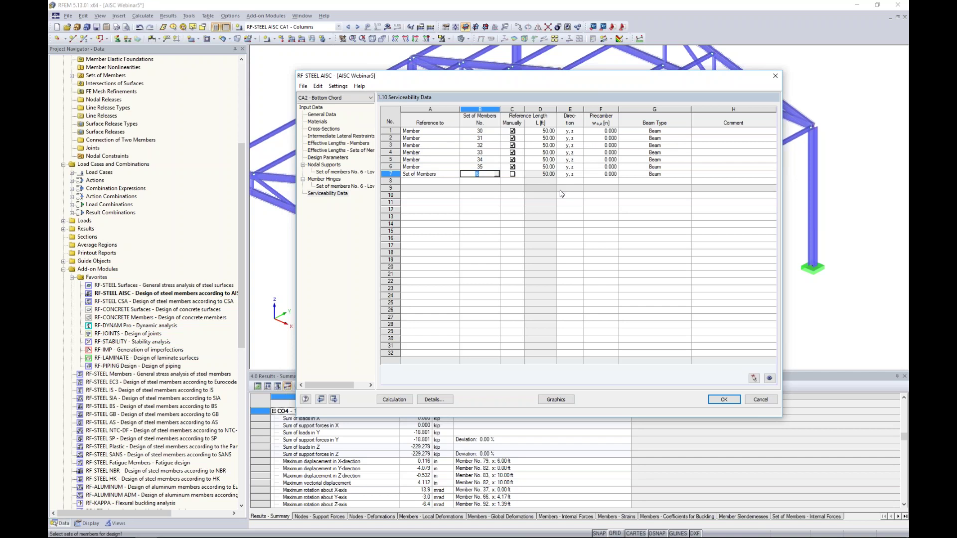
- Set the serviceability deformation relative to the undeformed system in the design details and run the bottom chord calculation
left_click(437, 398)
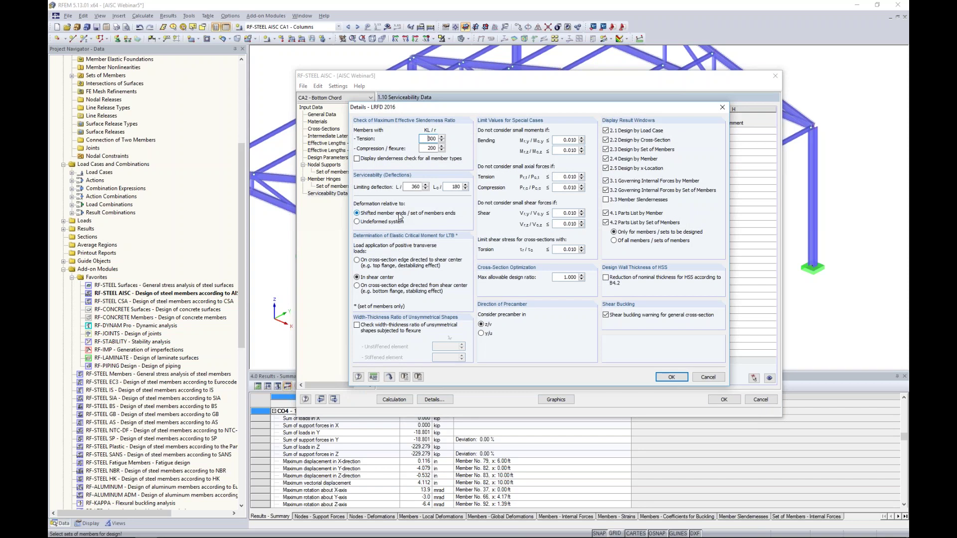
left_click(357, 222)
left_click(670, 377)
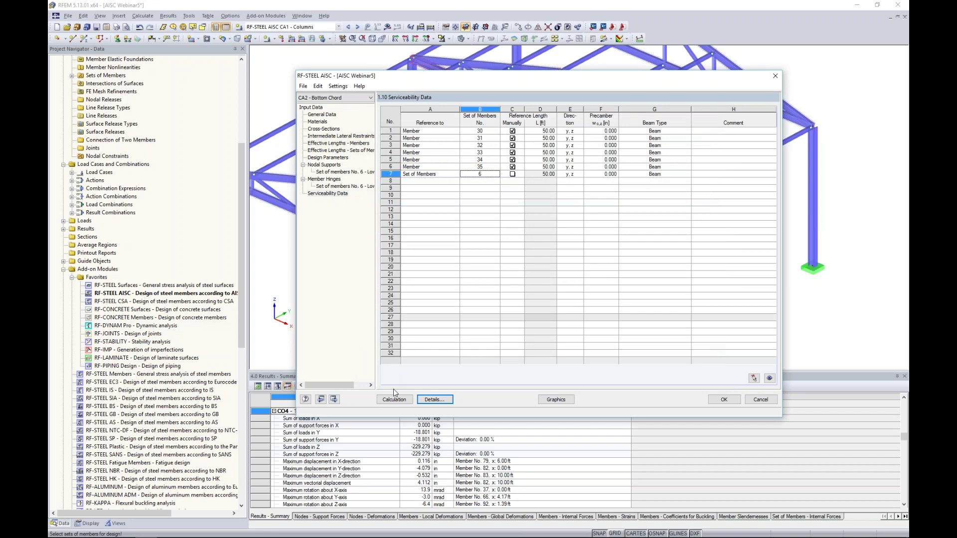
left_click(394, 399)
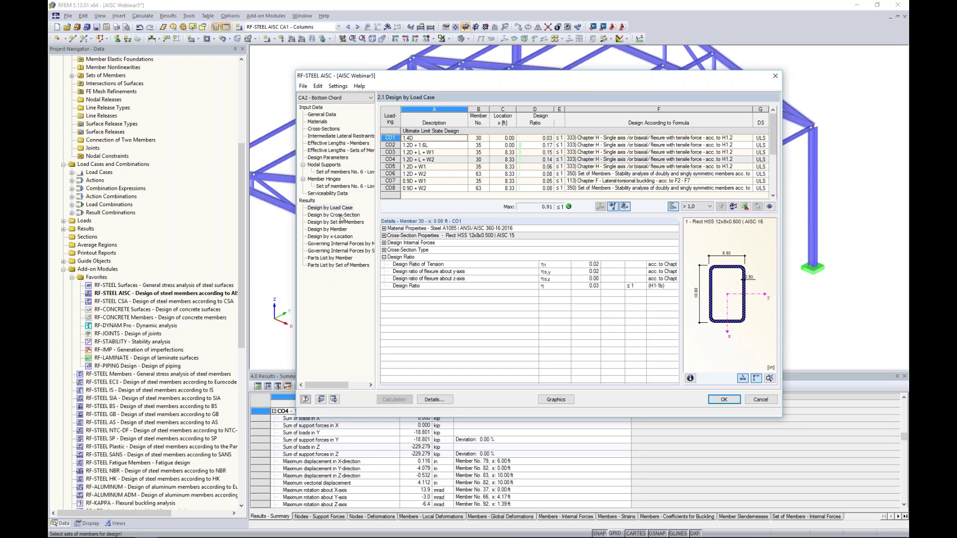
- Review the bottom chord design results by cross-section, by set of members and by member
left_click(340, 216)
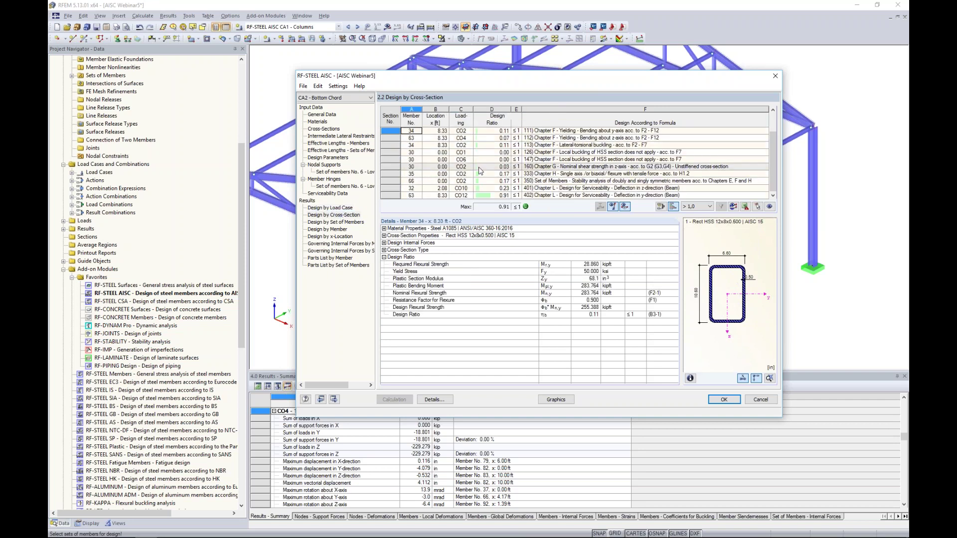
left_click(340, 222)
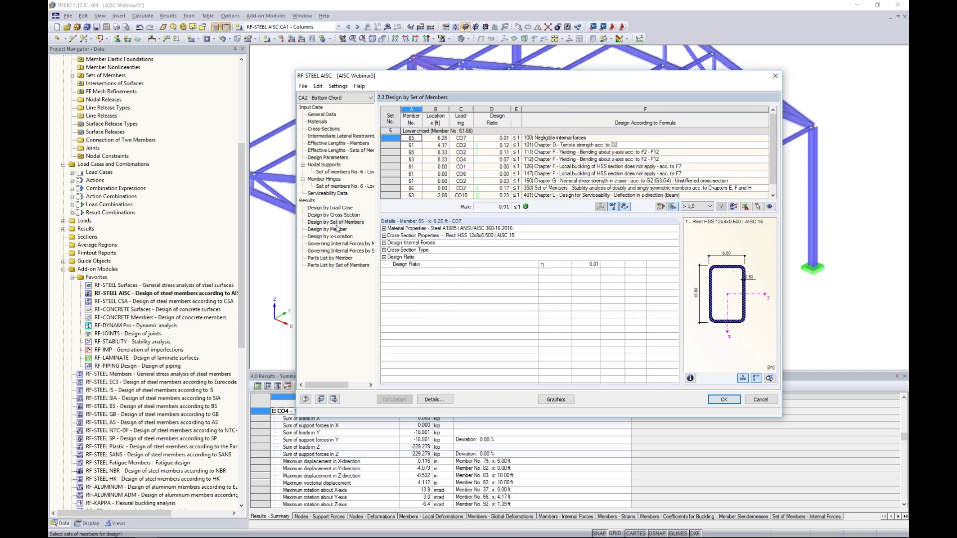
left_click(343, 229)
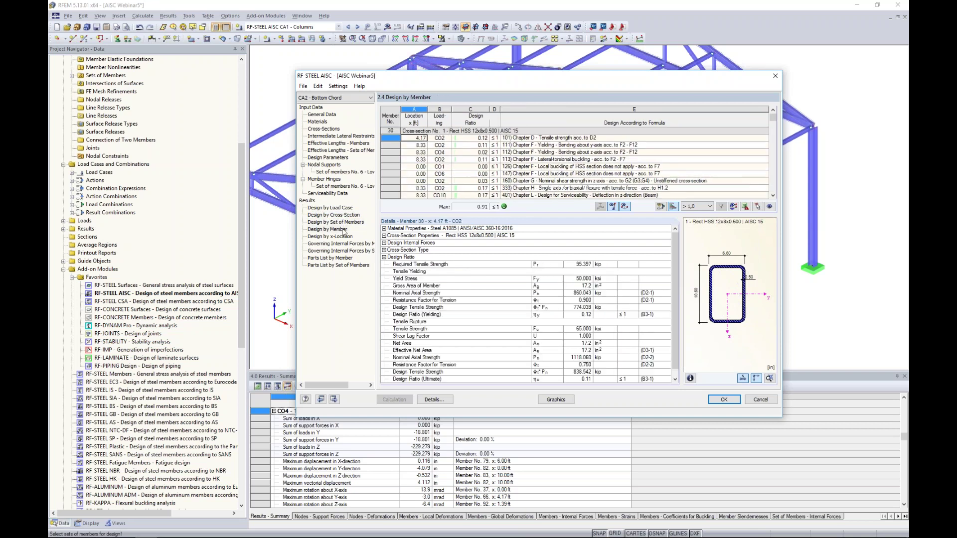
- Go through the by-member results for members 31 and 32 against the model and inspect member 32's lateral-torsional buckling check
left_click_drag(451, 79, 433, 237)
scroll(498, 311, "down", 6)
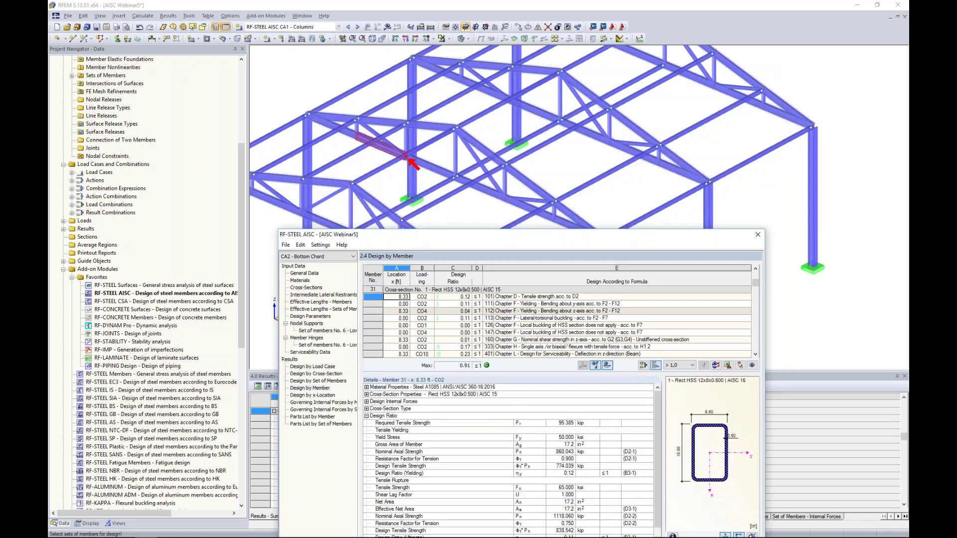
scroll(499, 312, "down", 2)
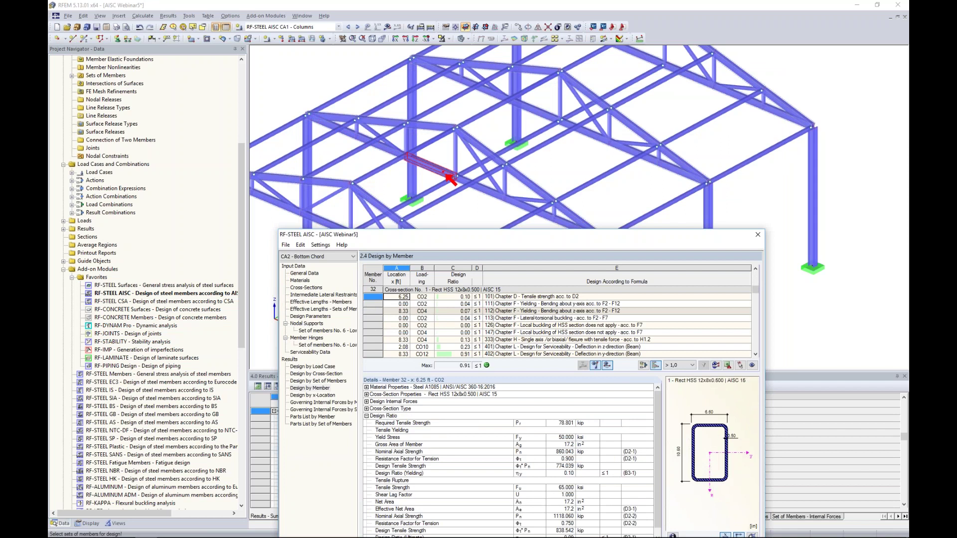
left_click_drag(510, 234, 517, 105)
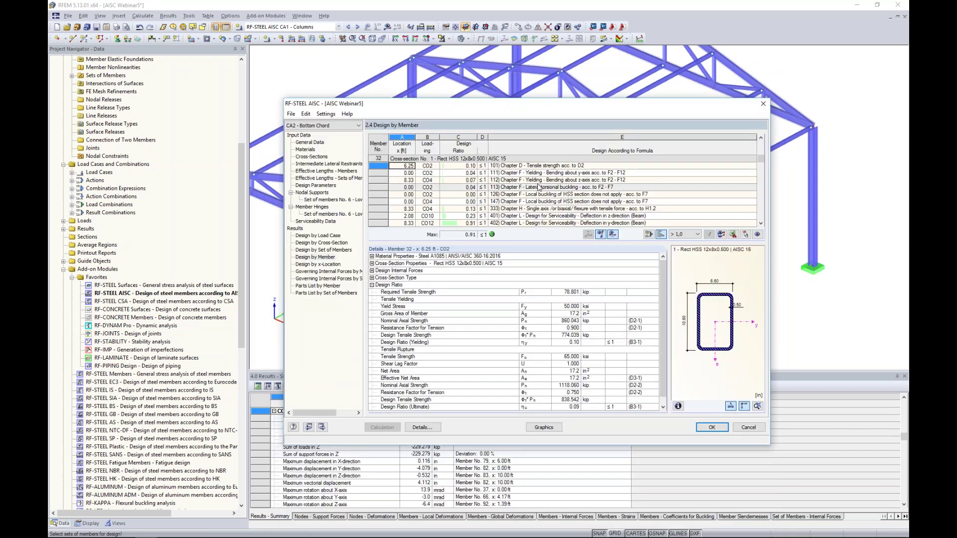
left_click_drag(529, 110, 543, 86)
left_click(543, 165)
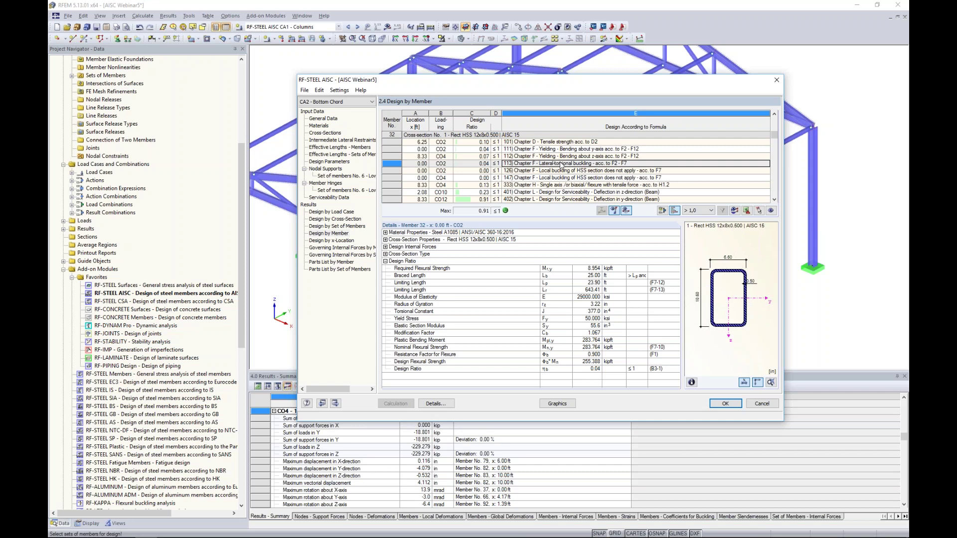
- Switch to the running PowerPoint slide show on the AISC 360-16 updates
key("super+Tab")
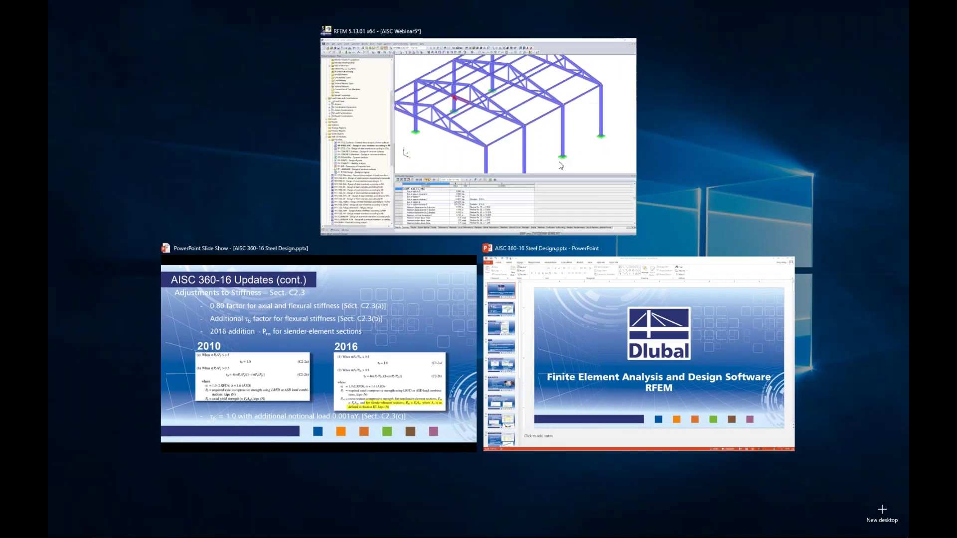
left_click(405, 332)
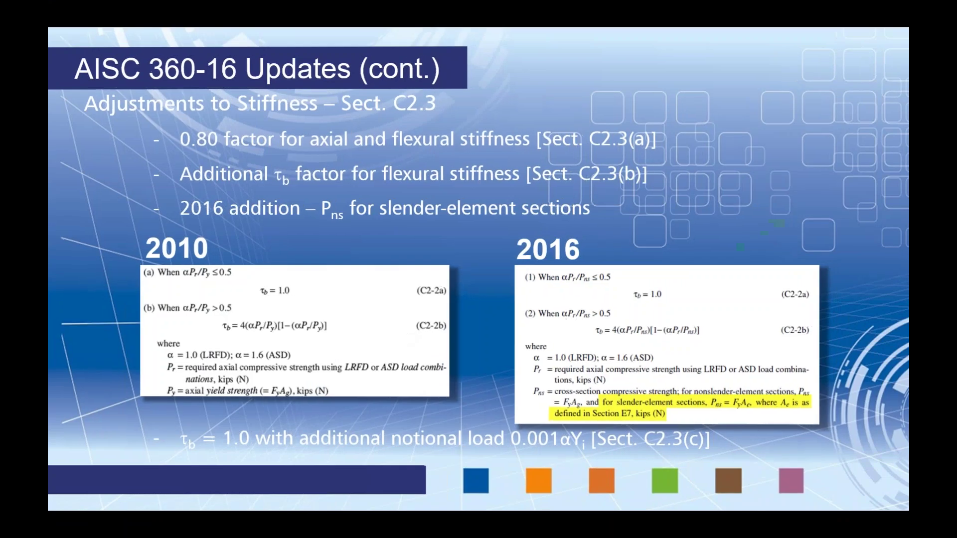